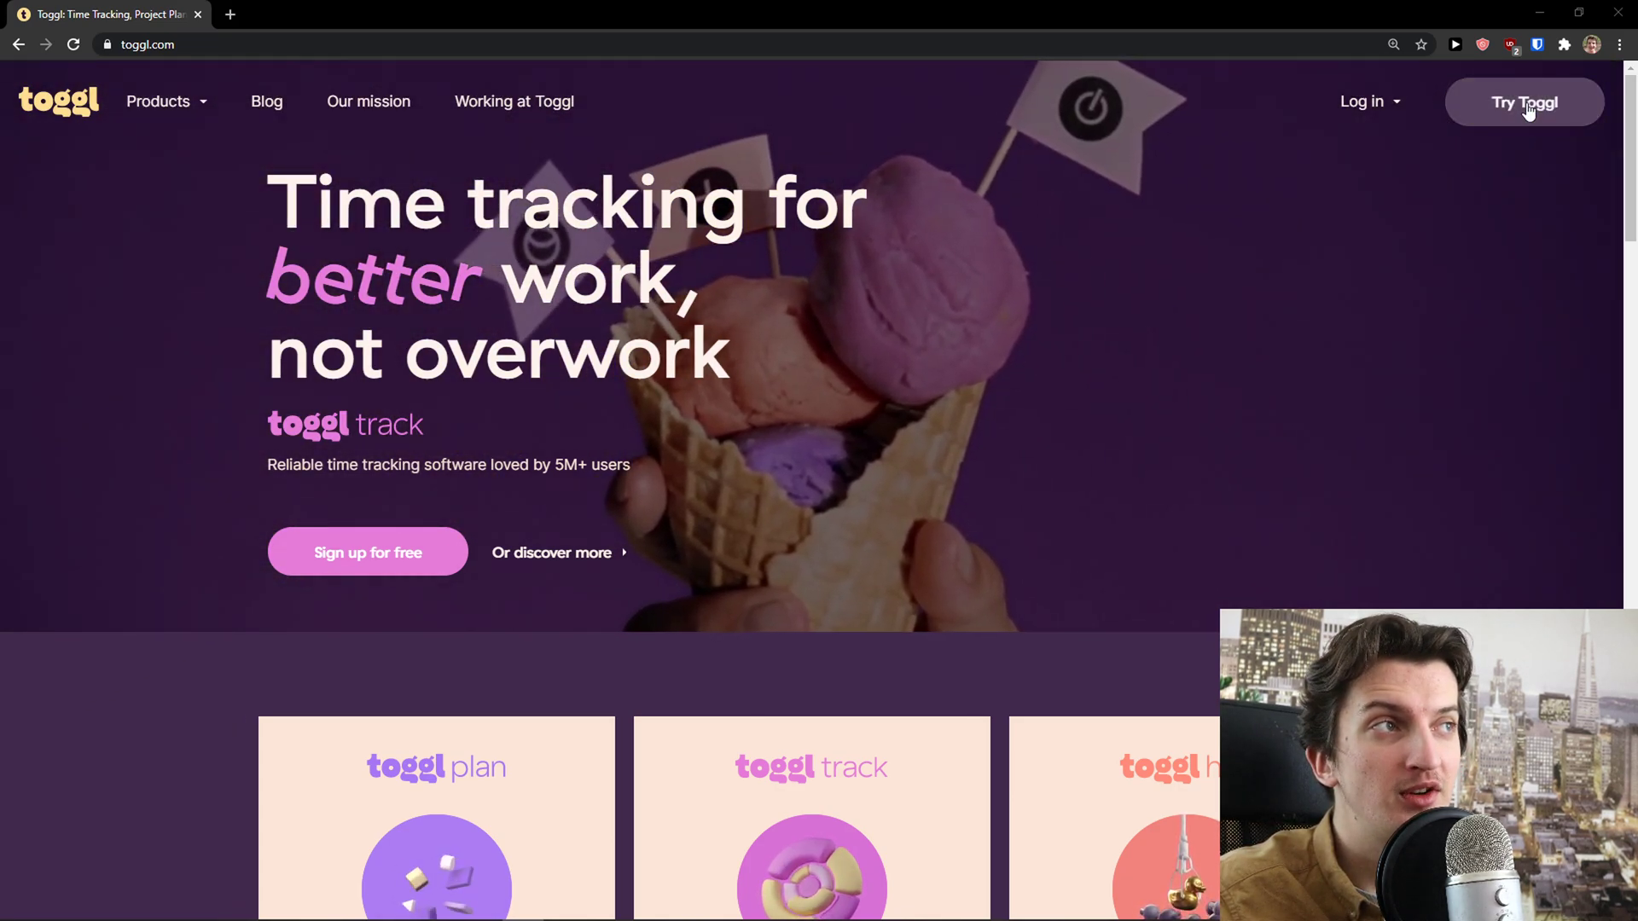
# From the Toggl Track product page, log out, accept the terms and choose email sign-up
pyautogui.moveTo(162, 102)
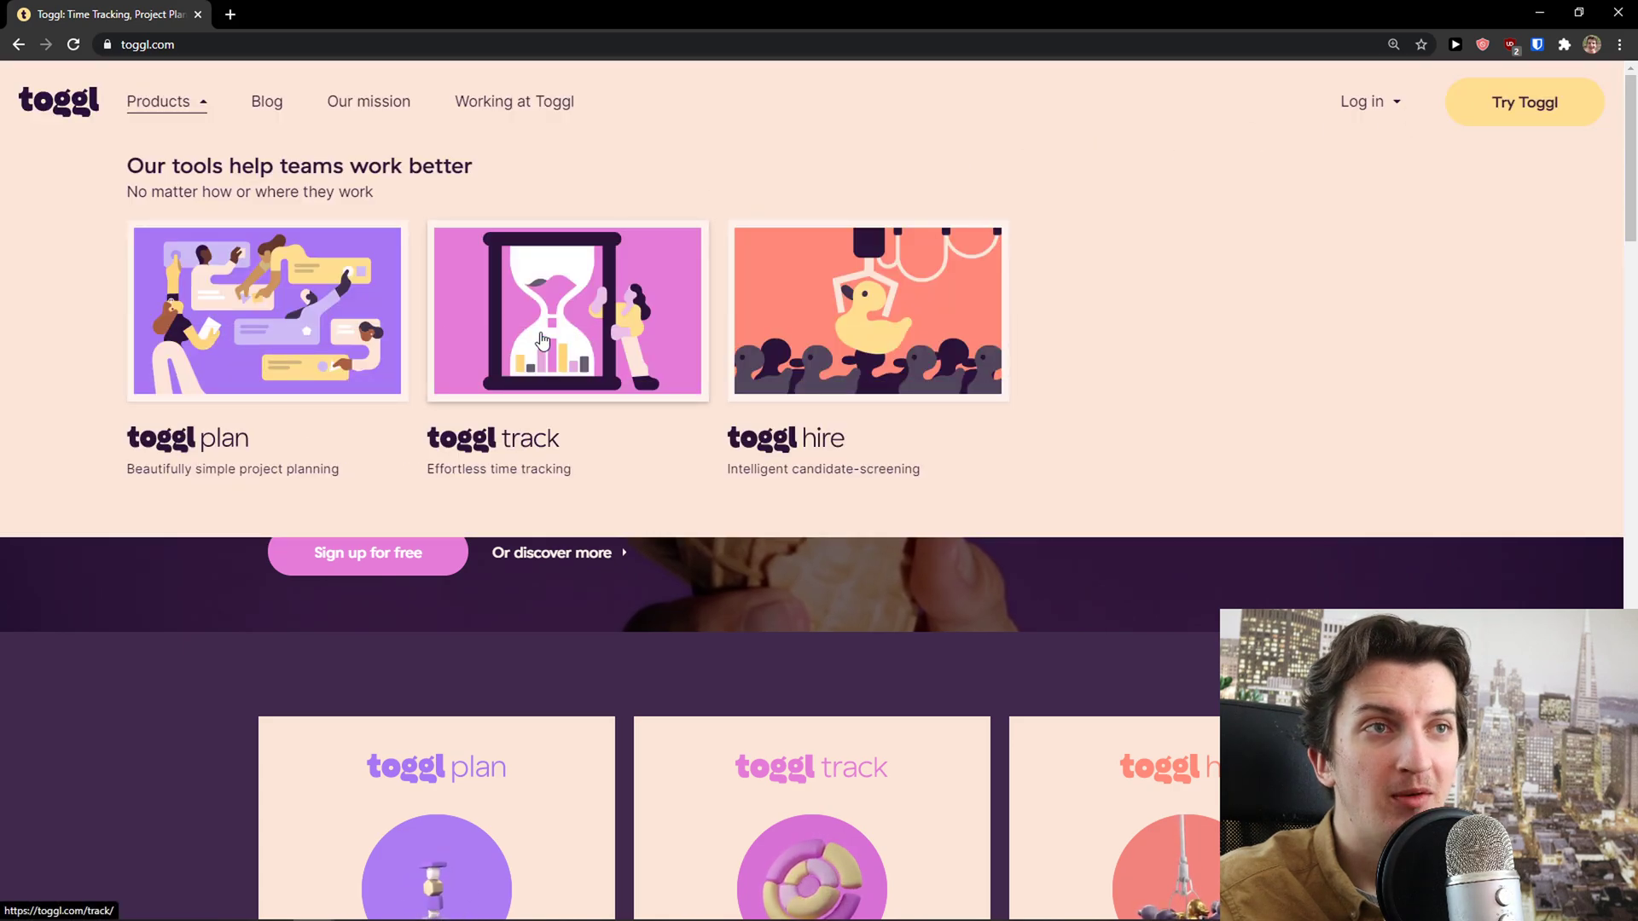
pyautogui.click(542, 341)
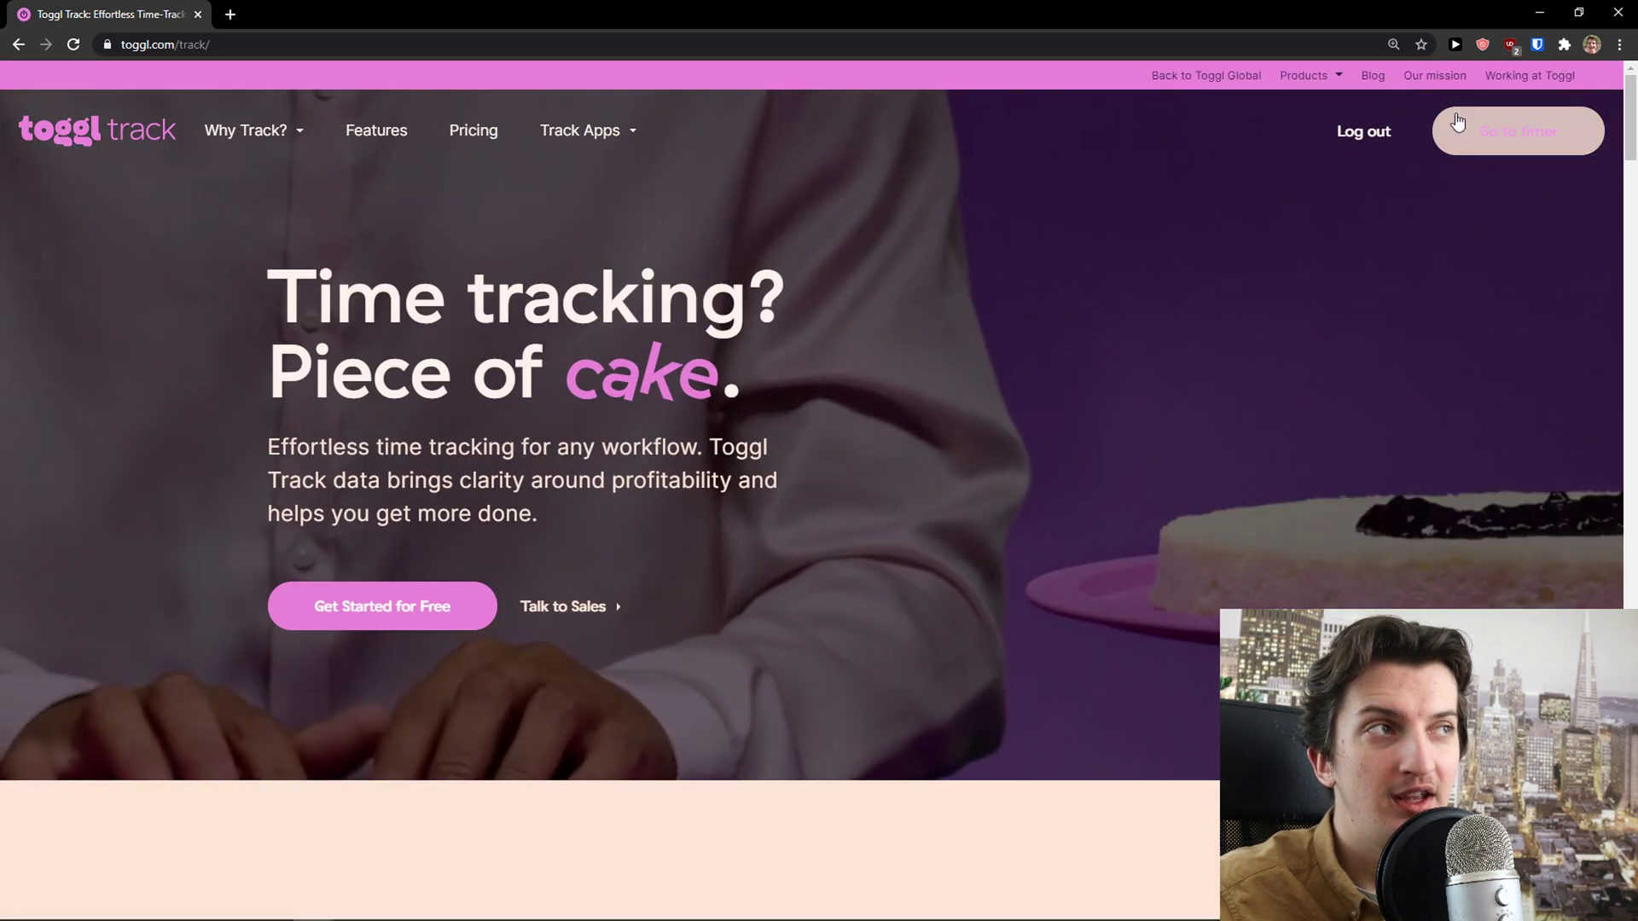
pyautogui.click(1362, 133)
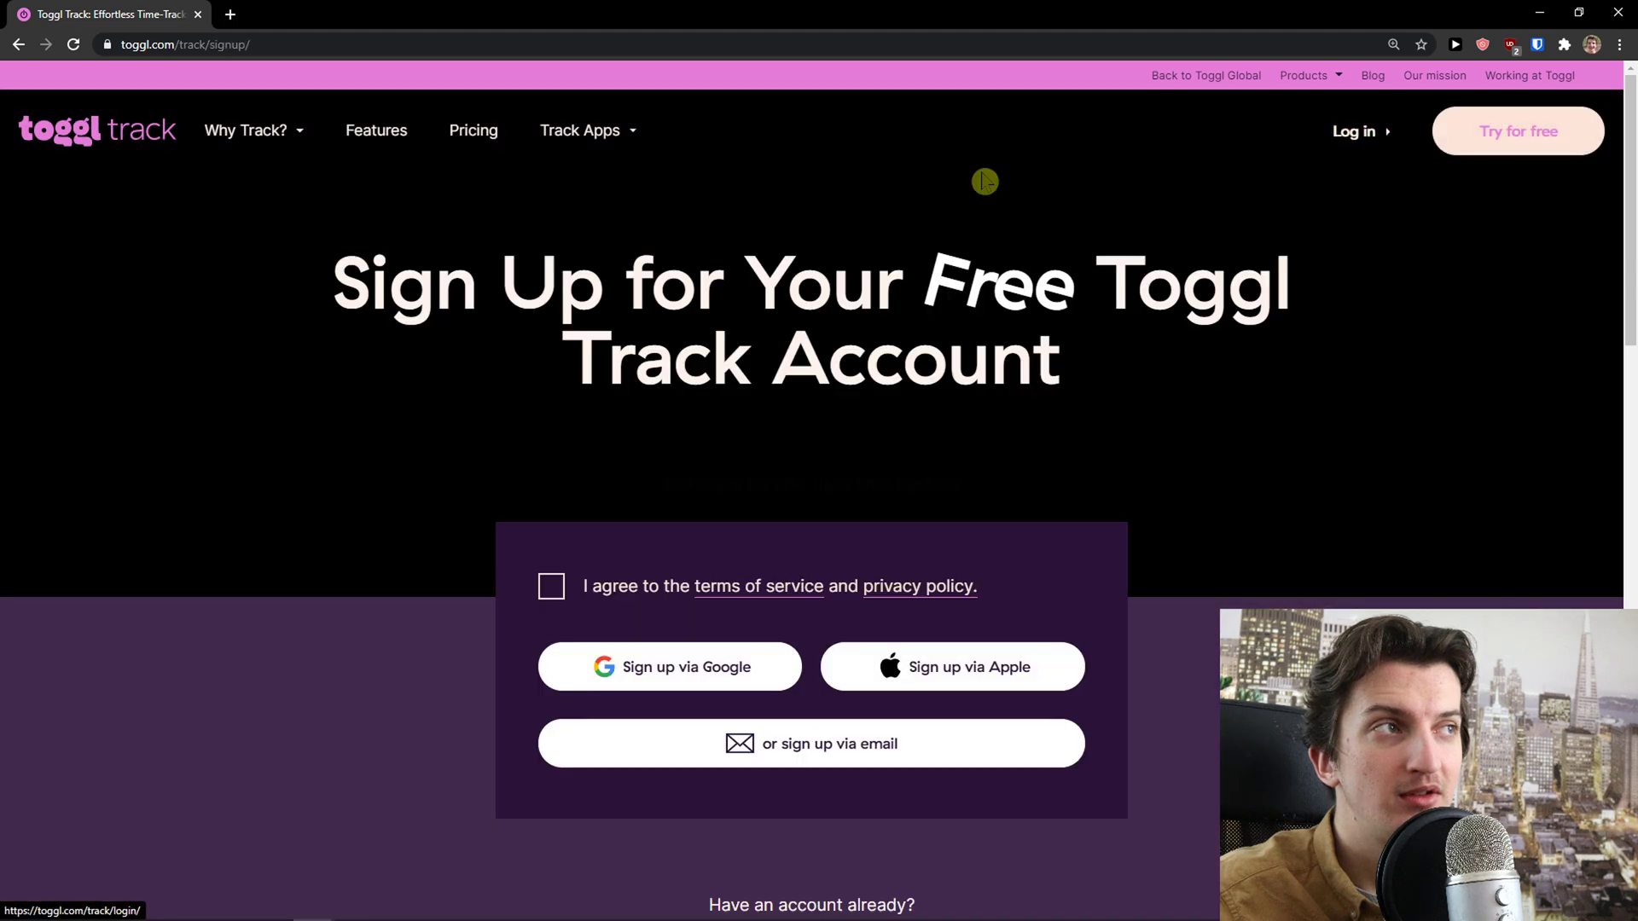
pyautogui.scroll(-2, 362, 555)
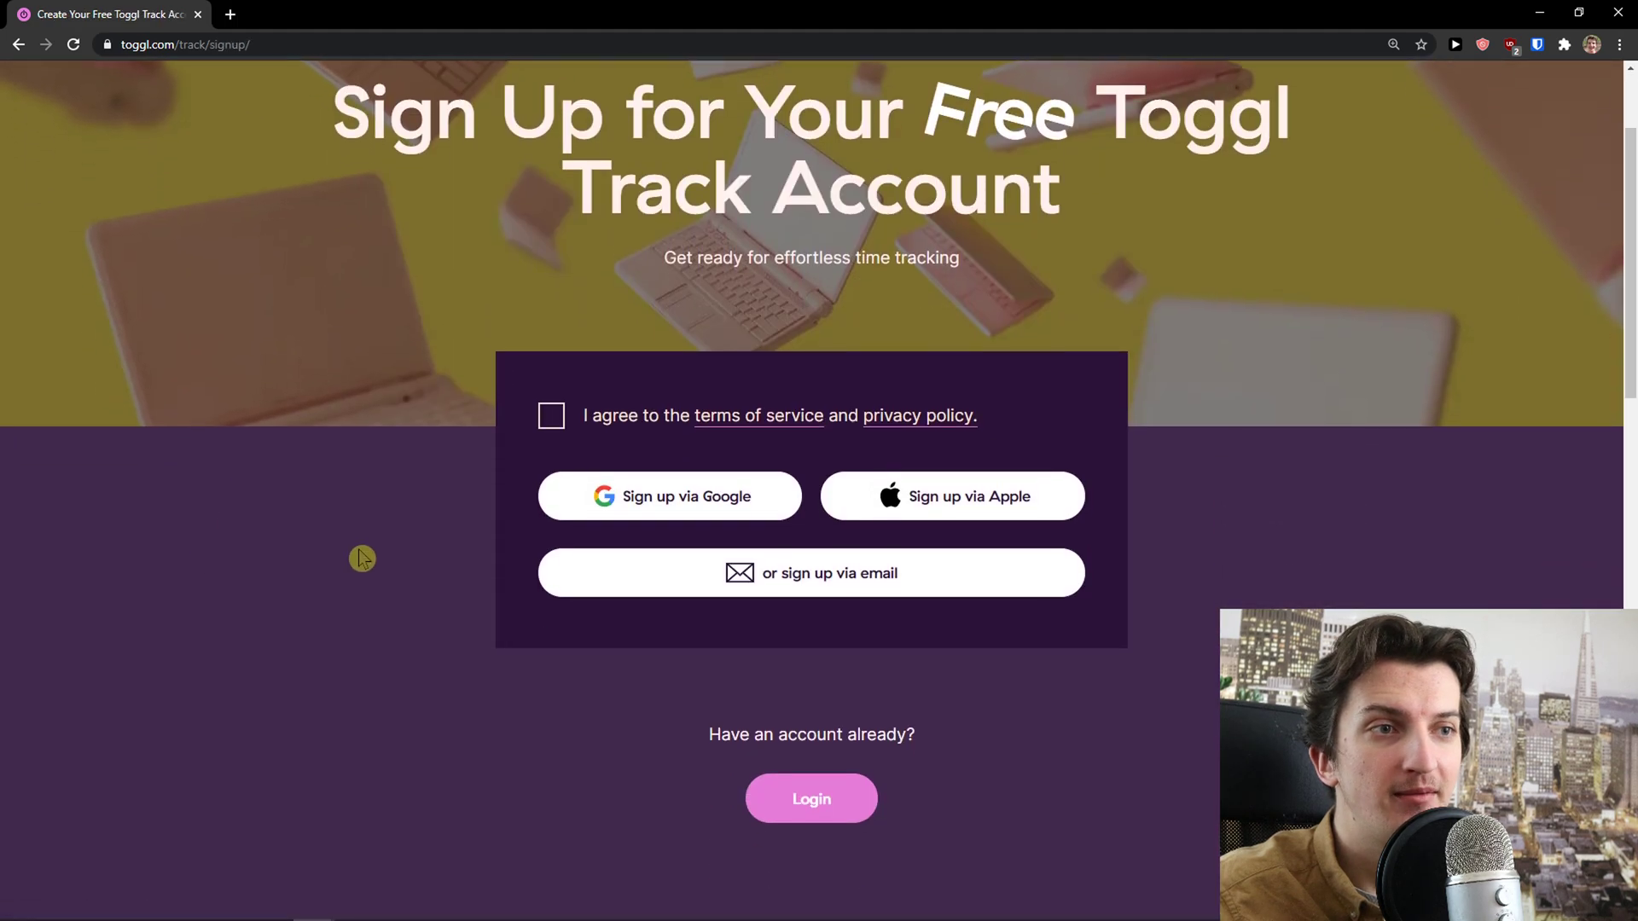
pyautogui.click(551, 426)
pyautogui.scroll(-1, 421, 427)
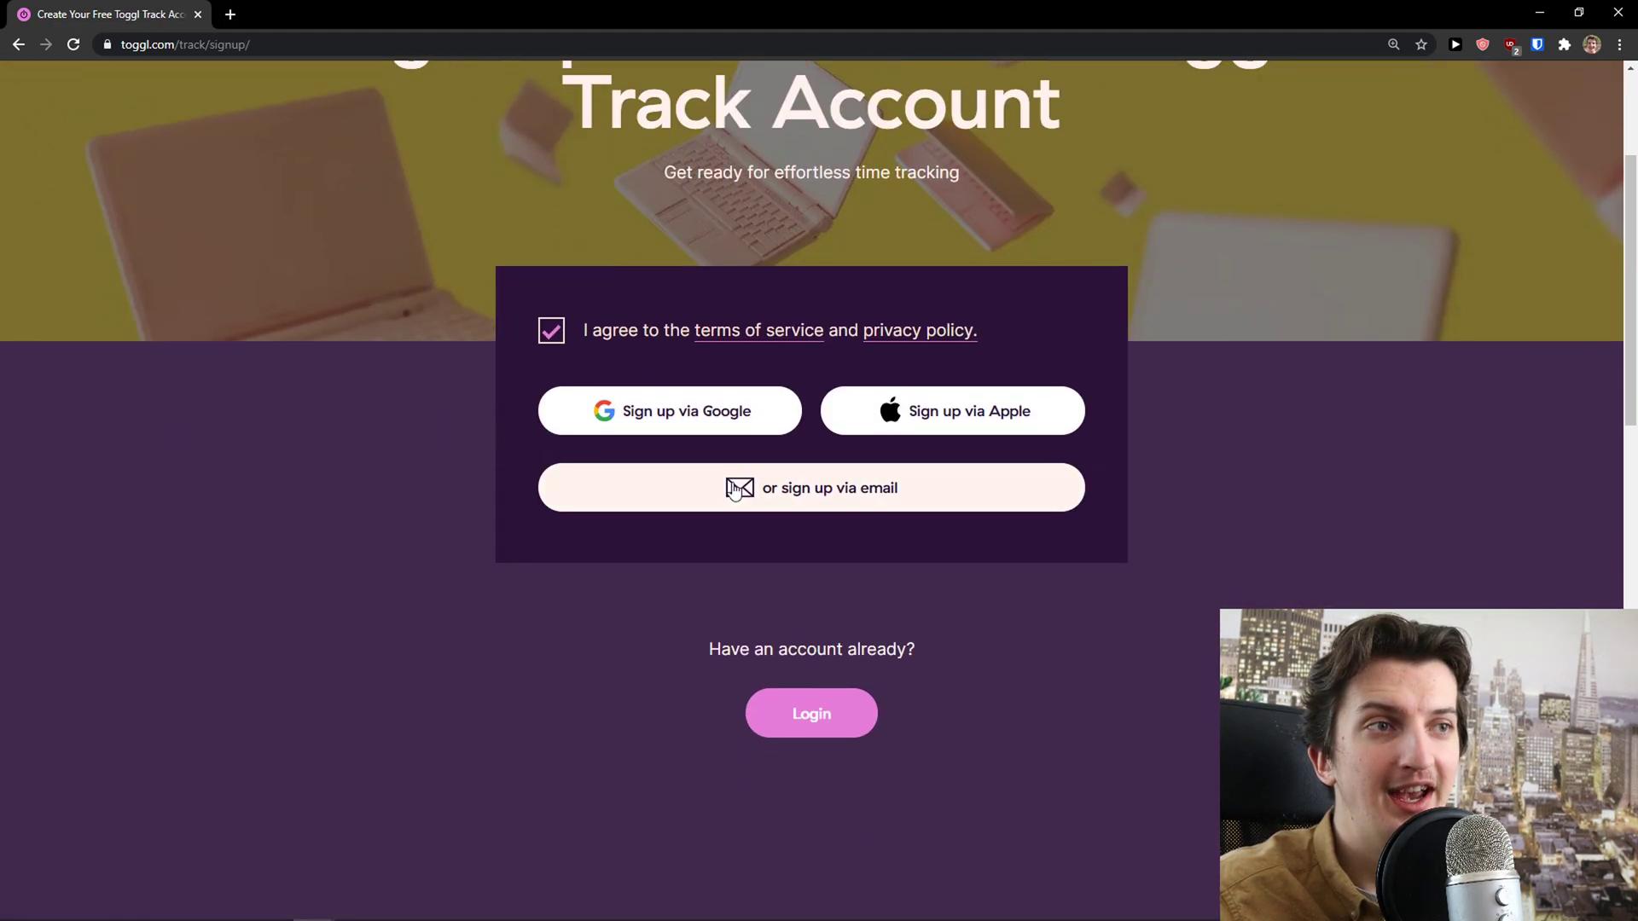
pyautogui.click(735, 493)
# Enter a saved email address with an added alias and a password, then submit the sign-up
pyautogui.click(595, 583)
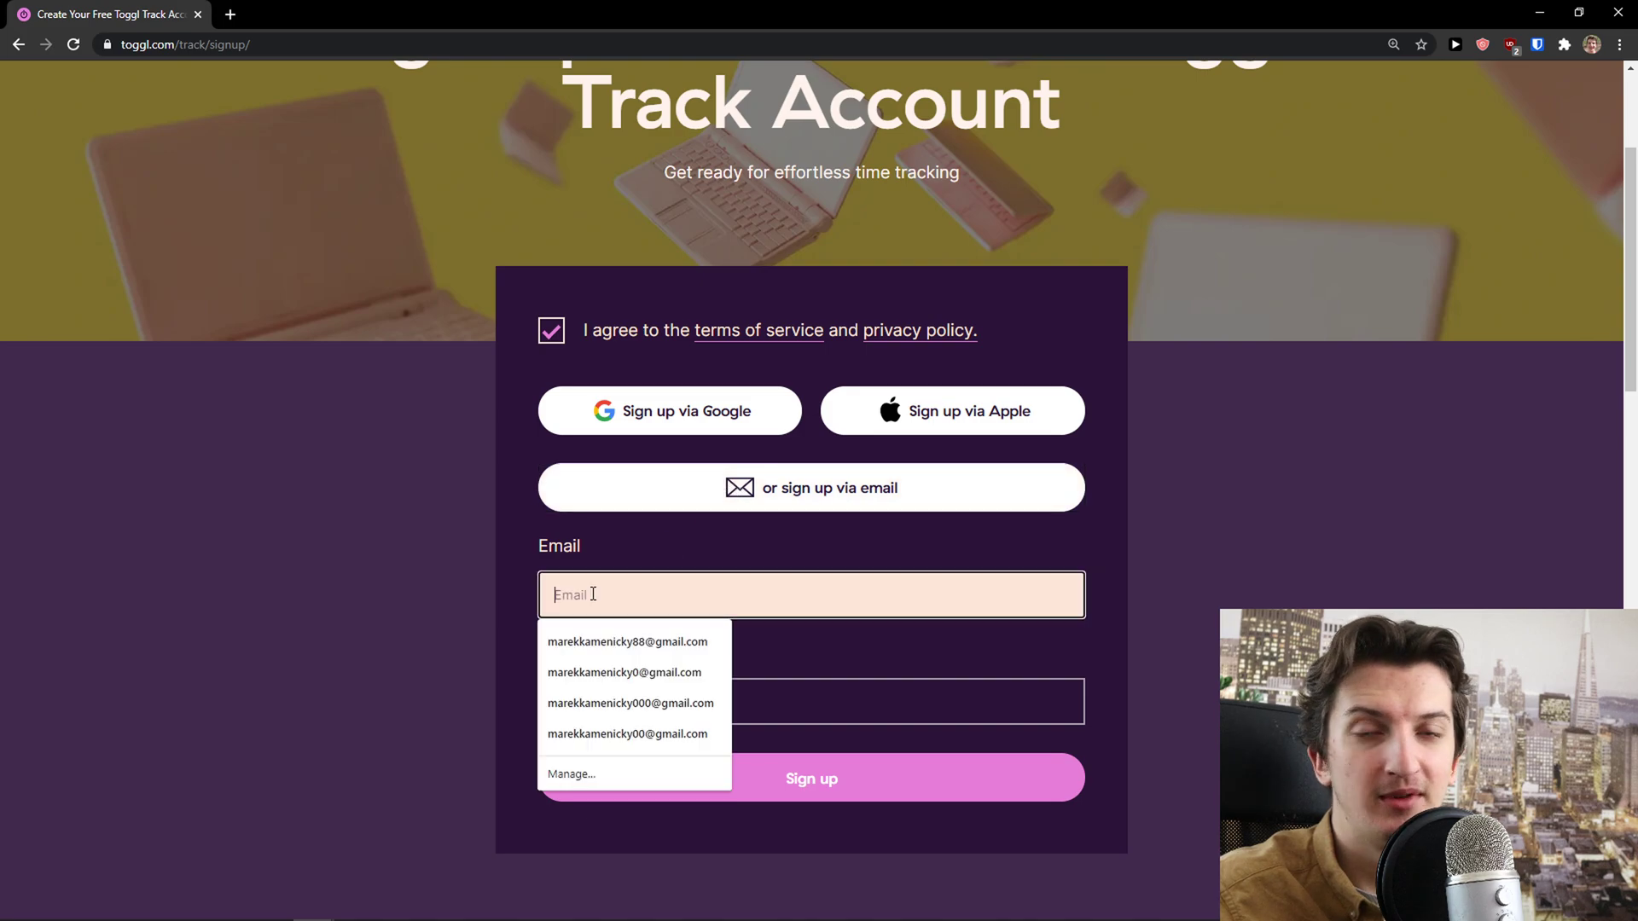
pyautogui.click(609, 669)
pyautogui.click(670, 597)
pyautogui.write('+toggl')
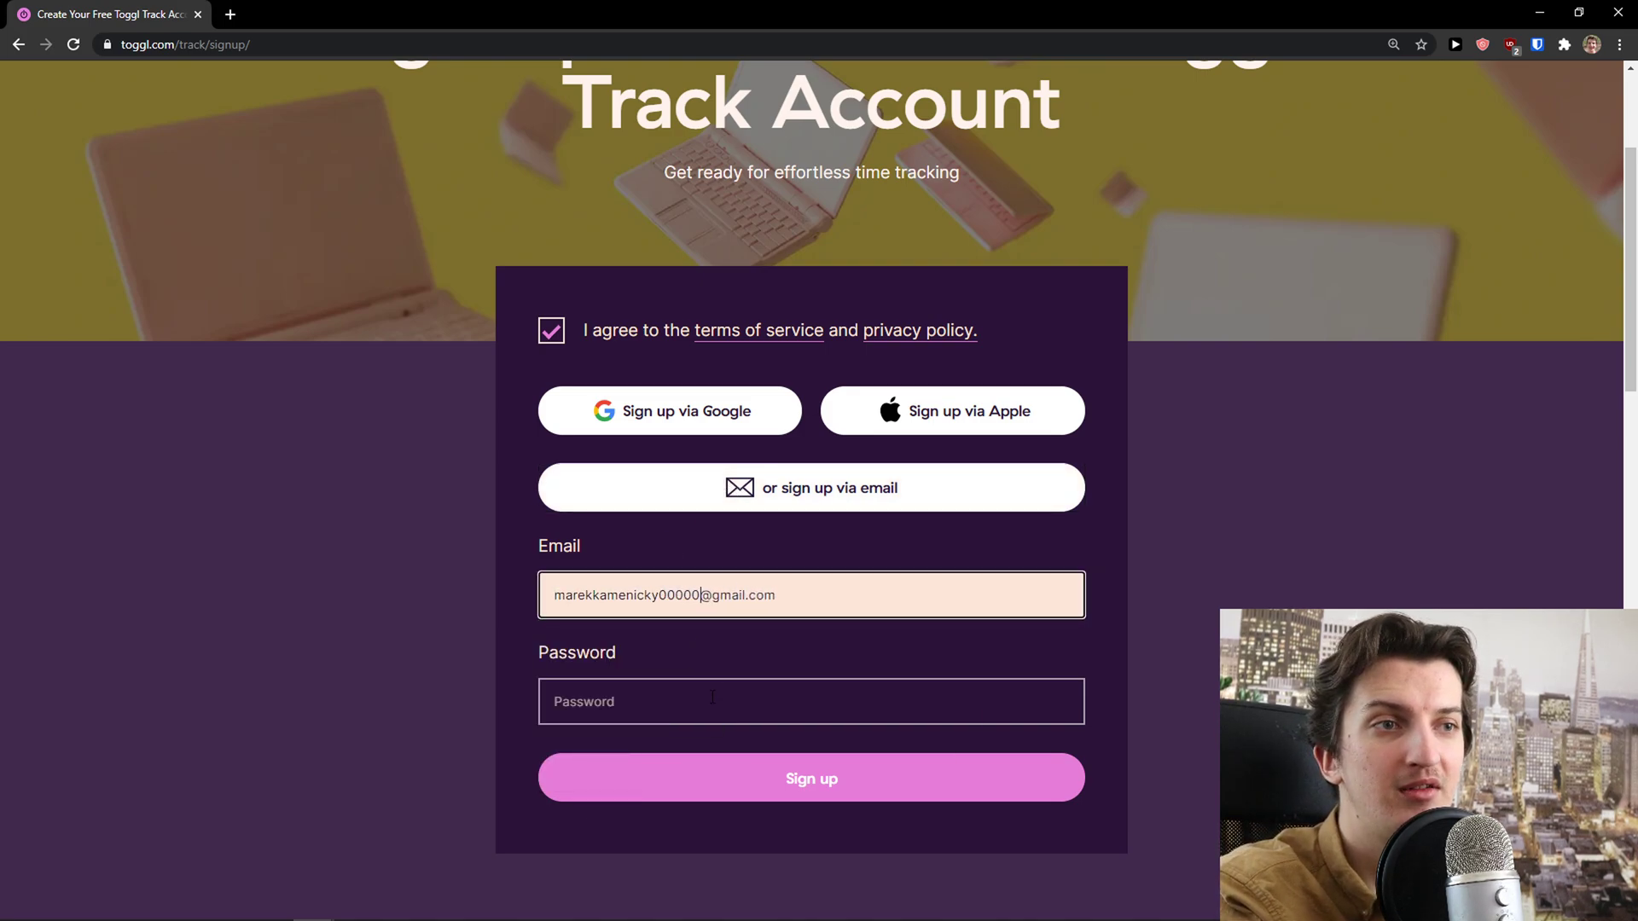
pyautogui.click(713, 697)
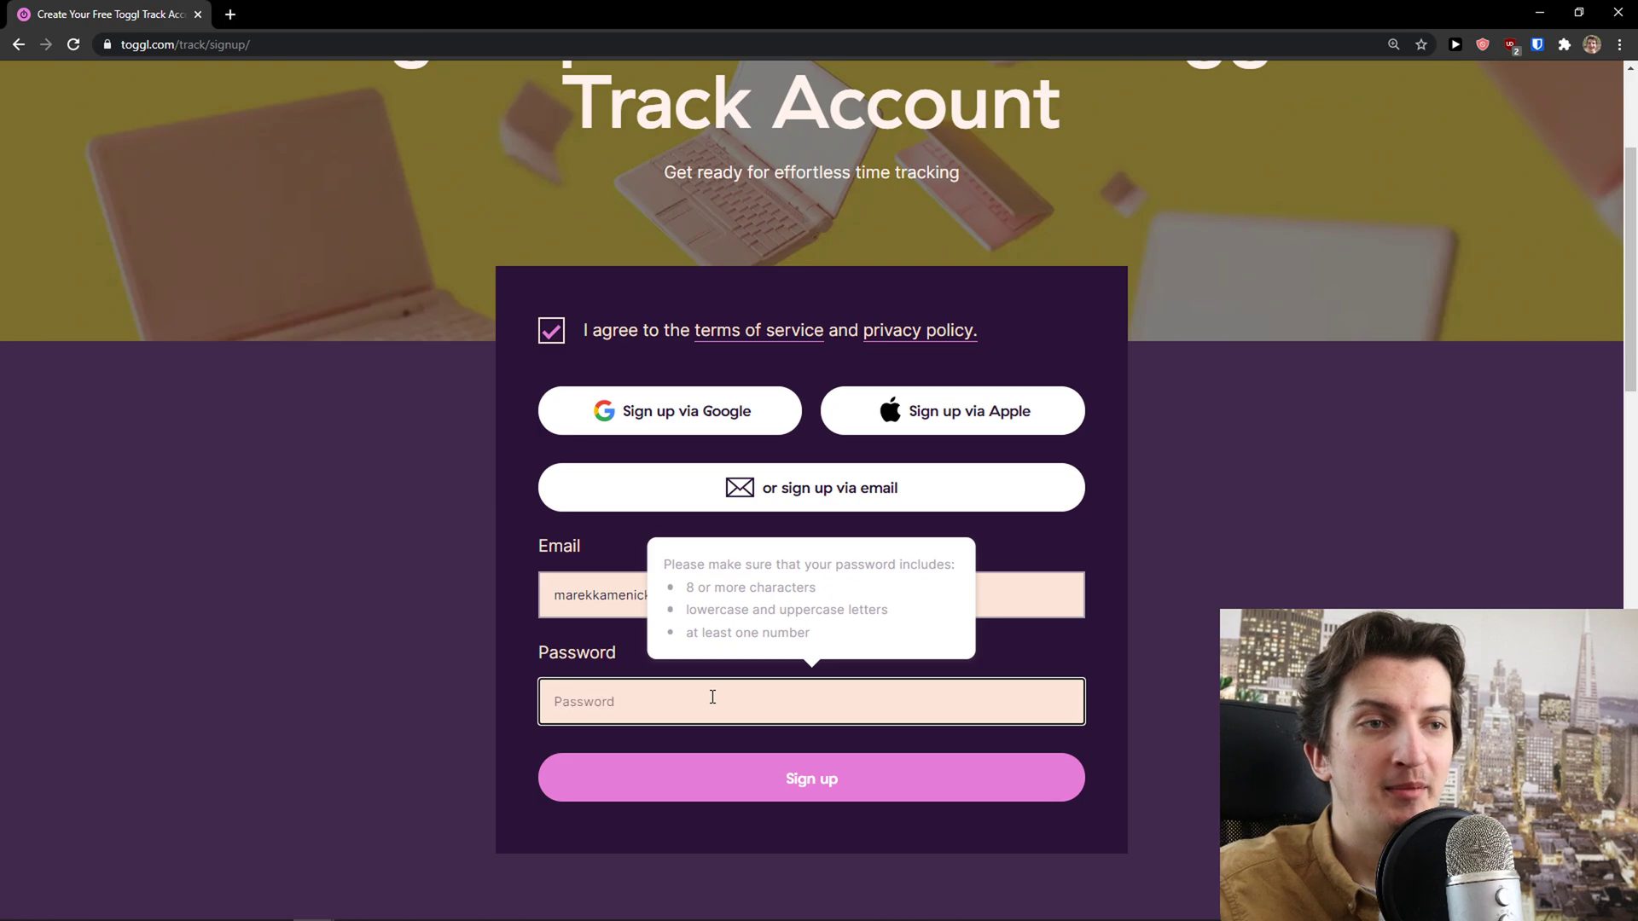
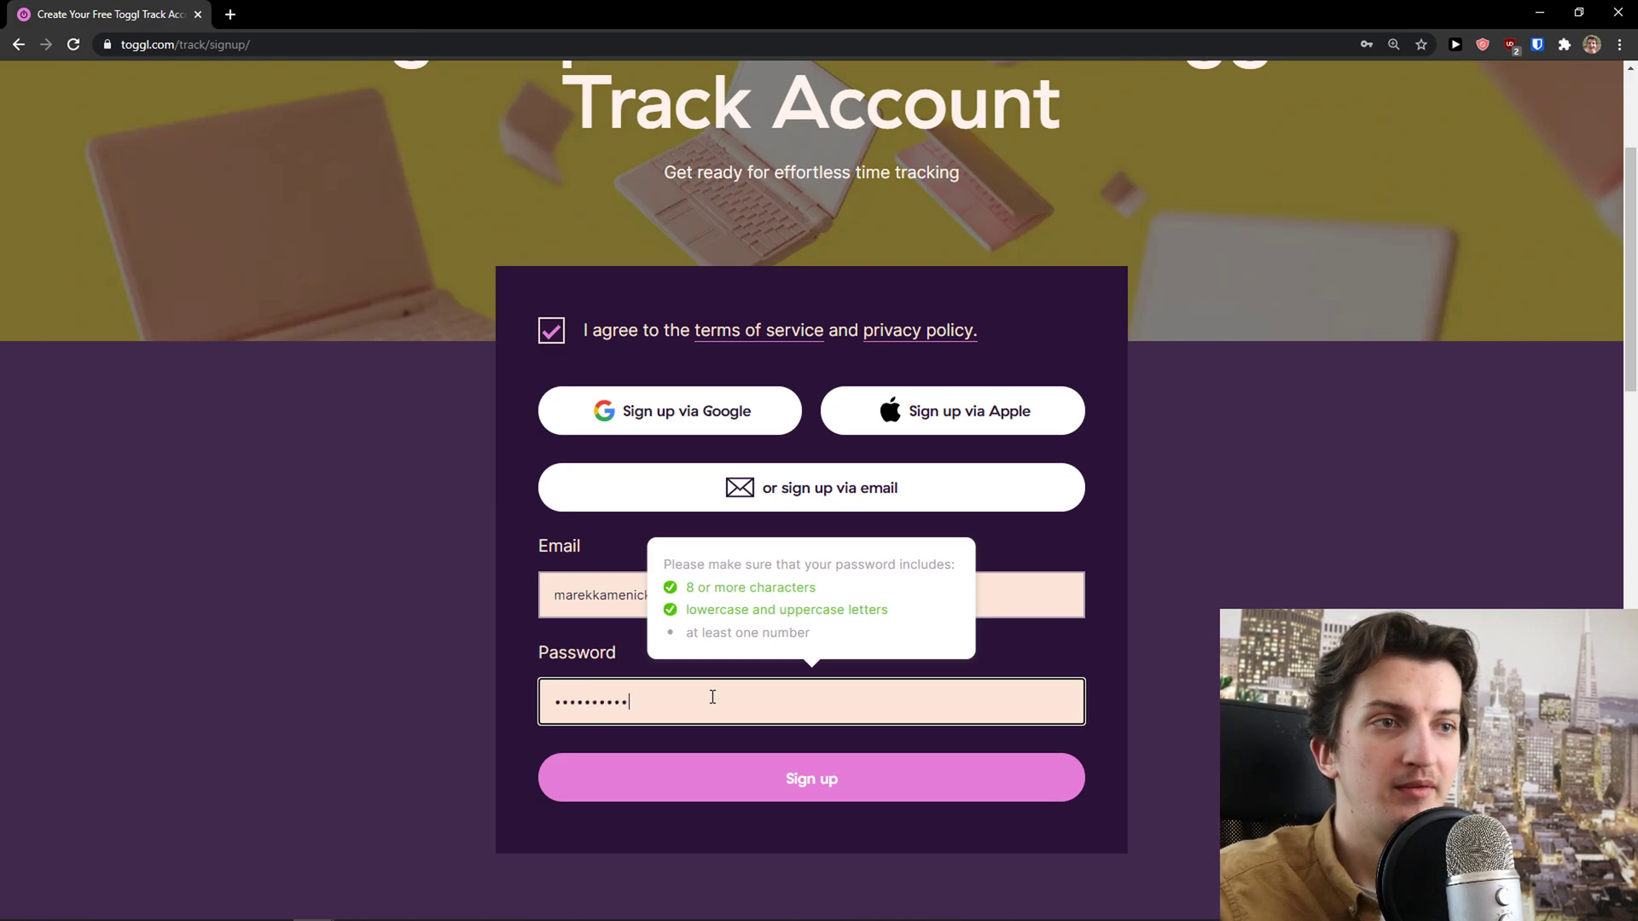
pyautogui.click(768, 778)
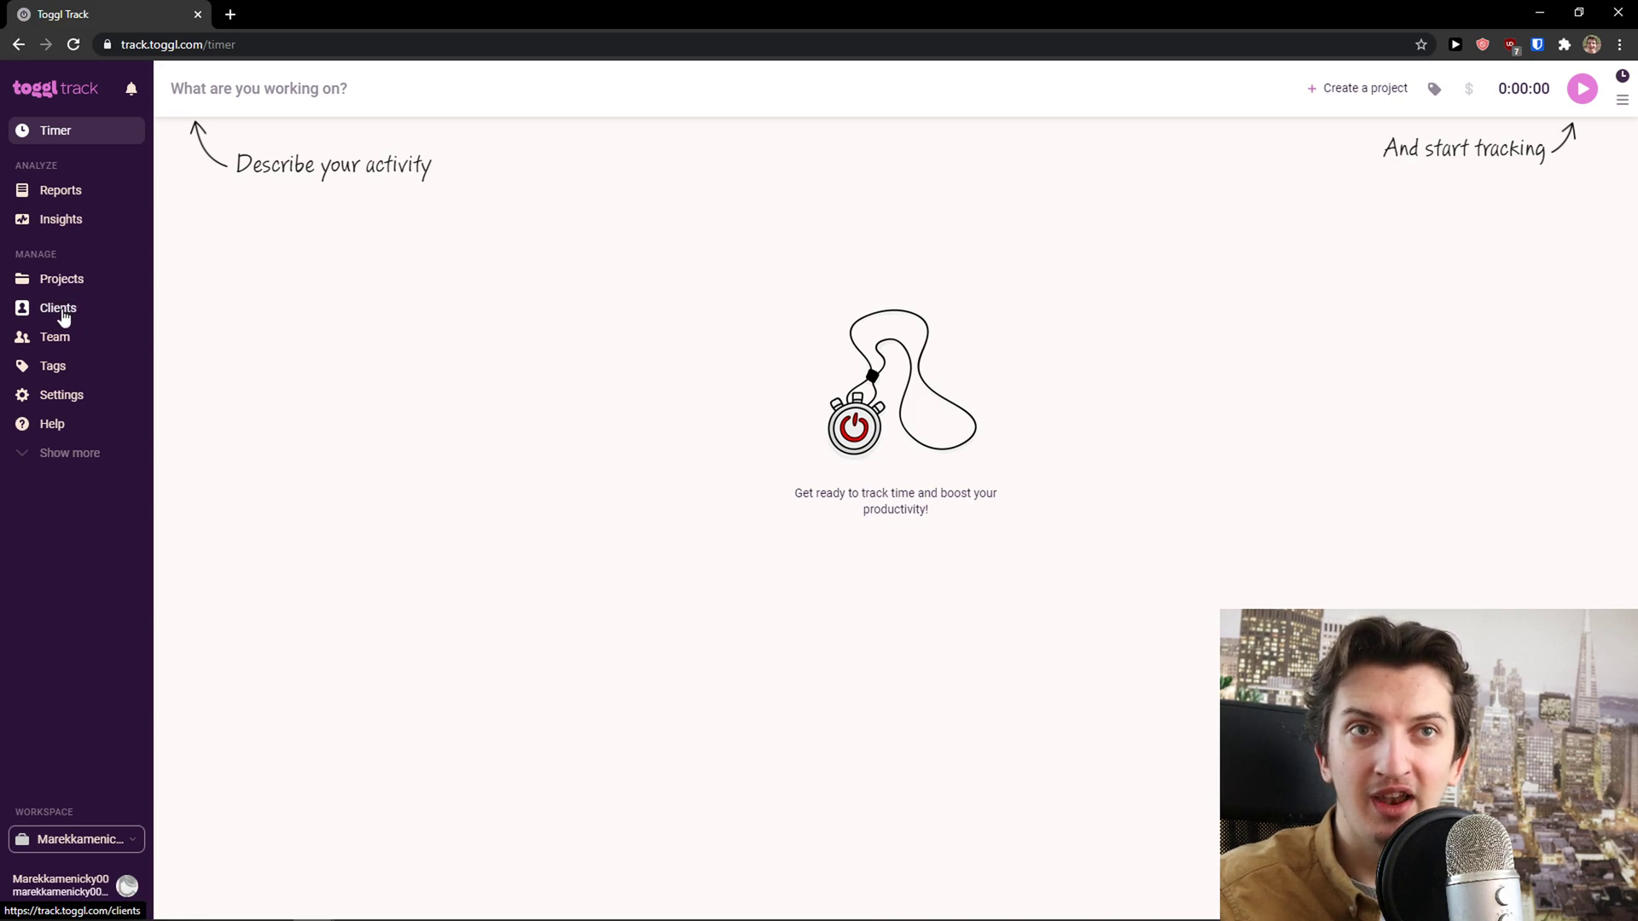
# Zoom the page to 110%, reveal the extra sidebar sections, and glance at the workspace list
pyautogui.hotkey('ctrl', '+')
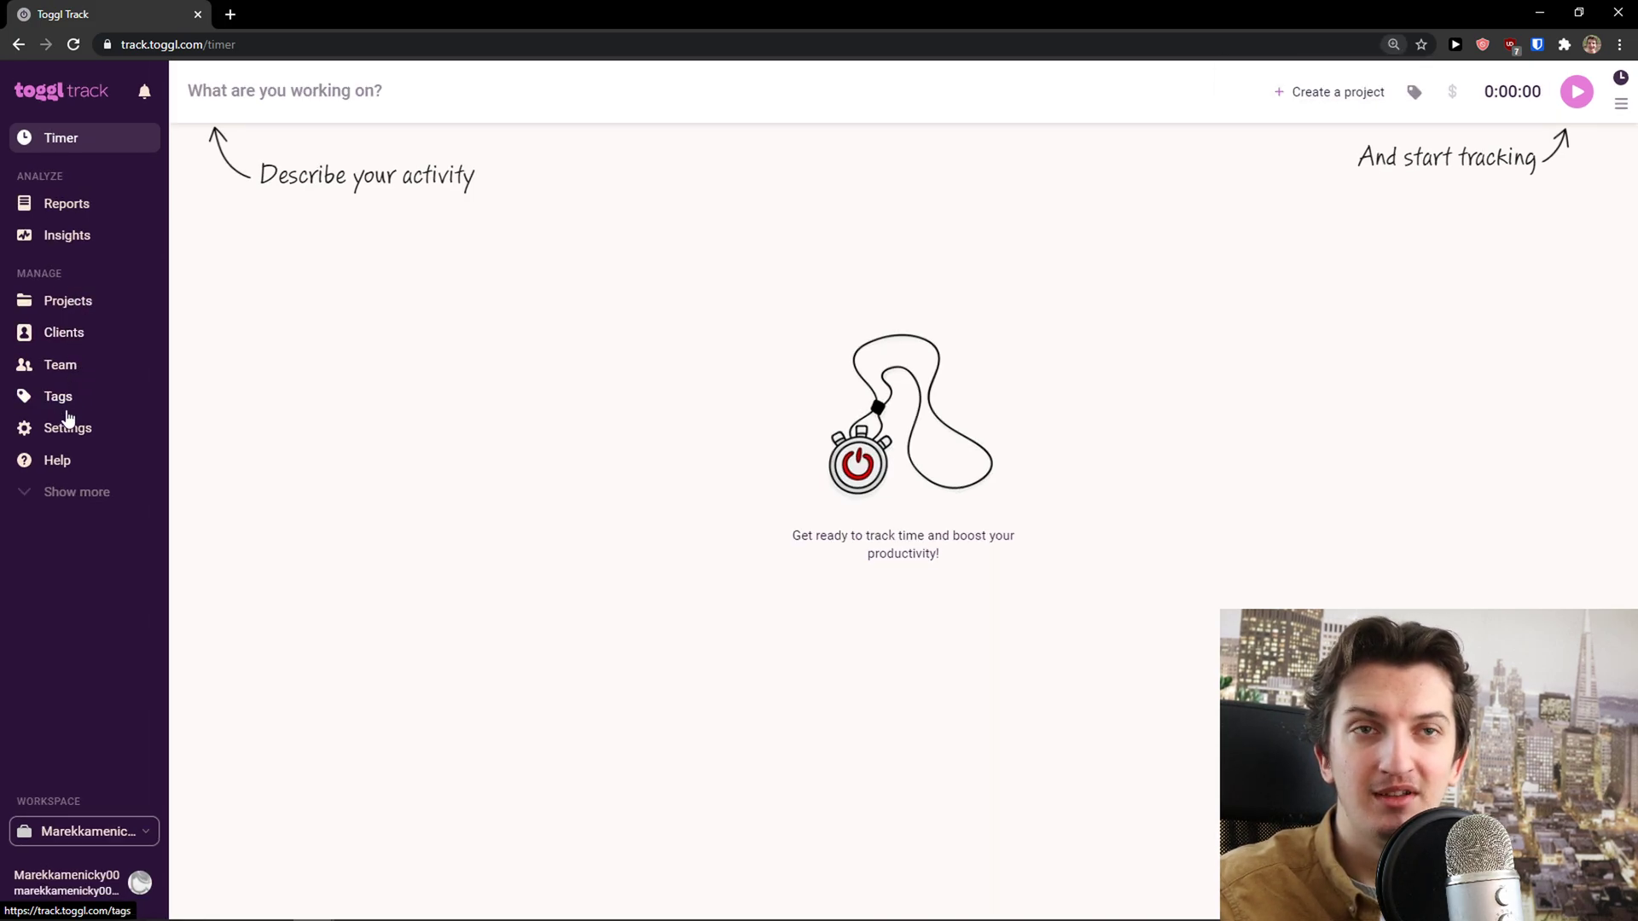
pyautogui.click(34, 502)
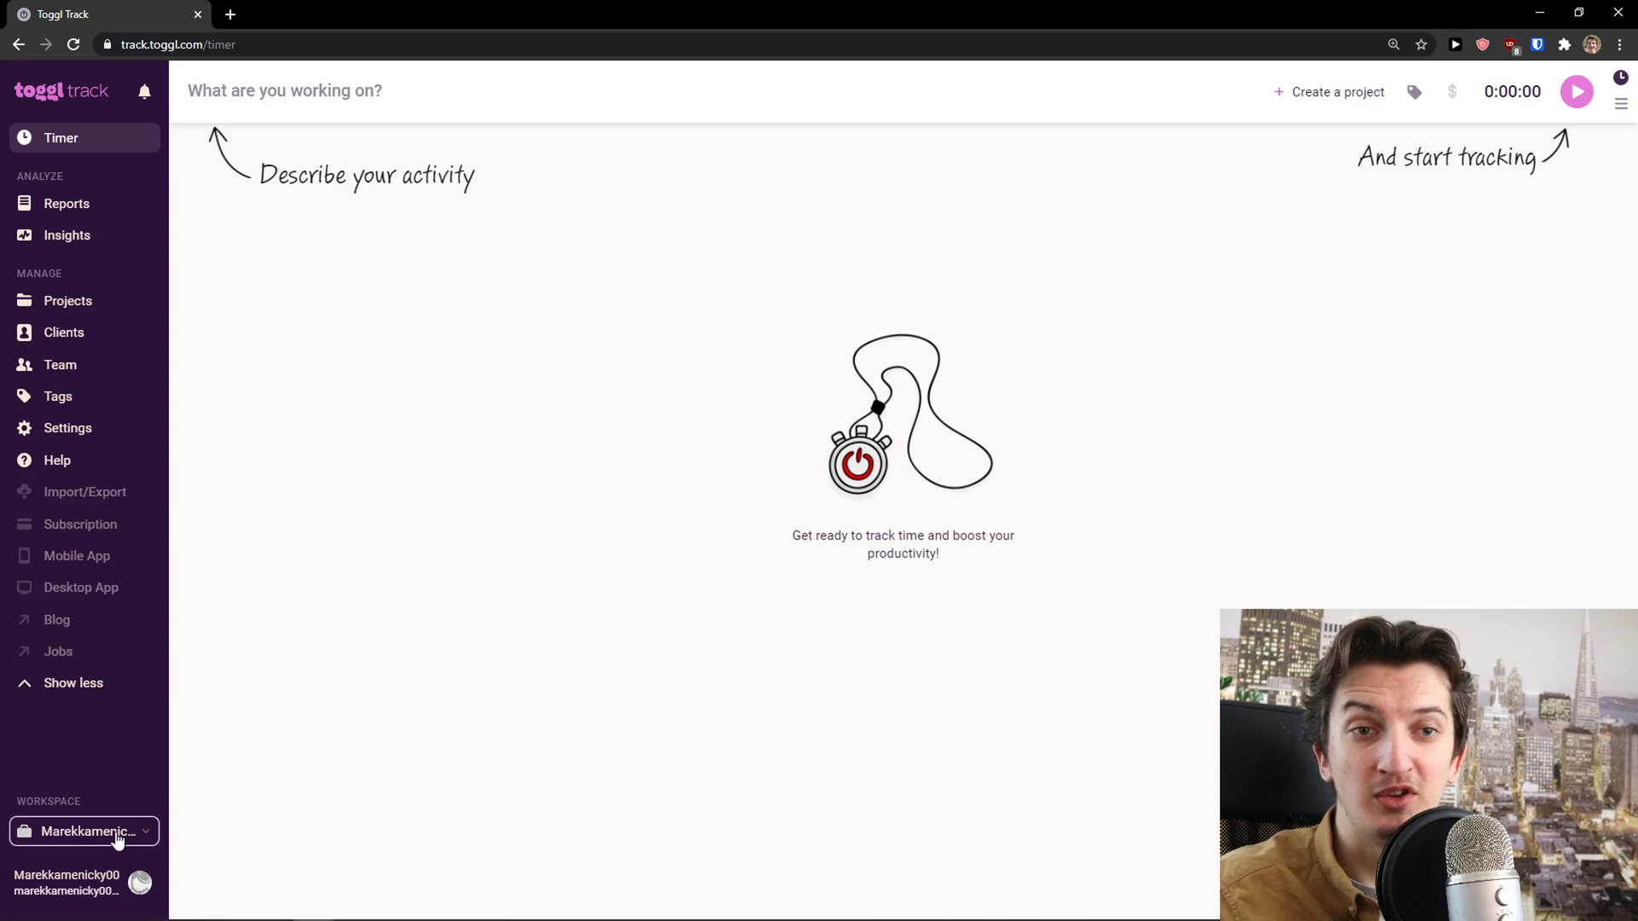
pyautogui.click(117, 841)
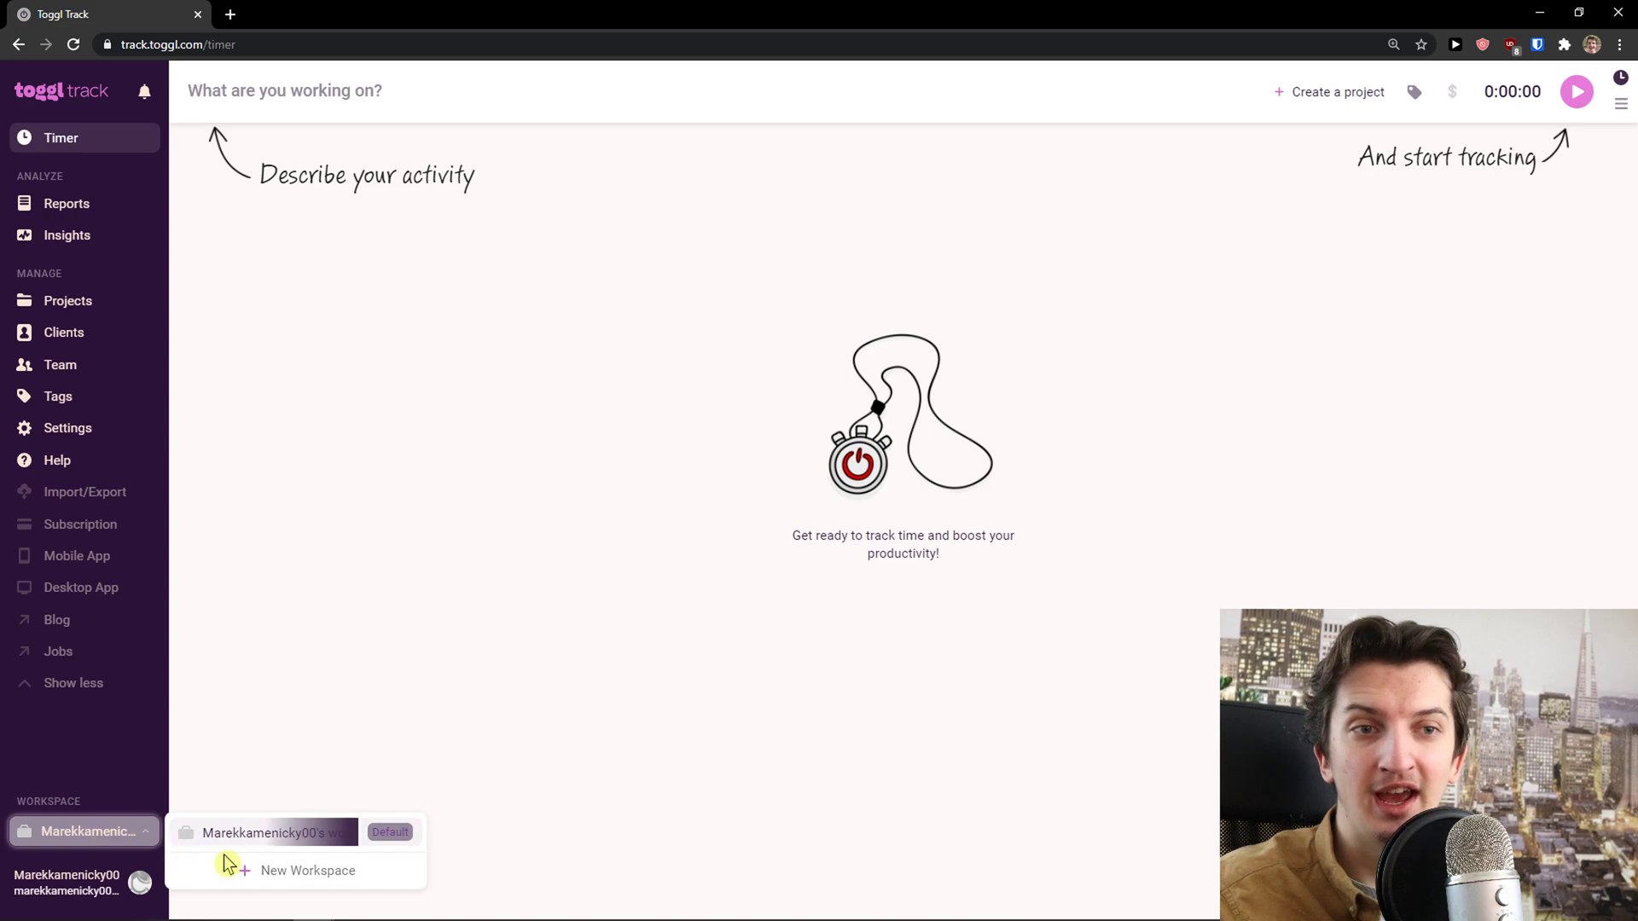
pyautogui.click(284, 598)
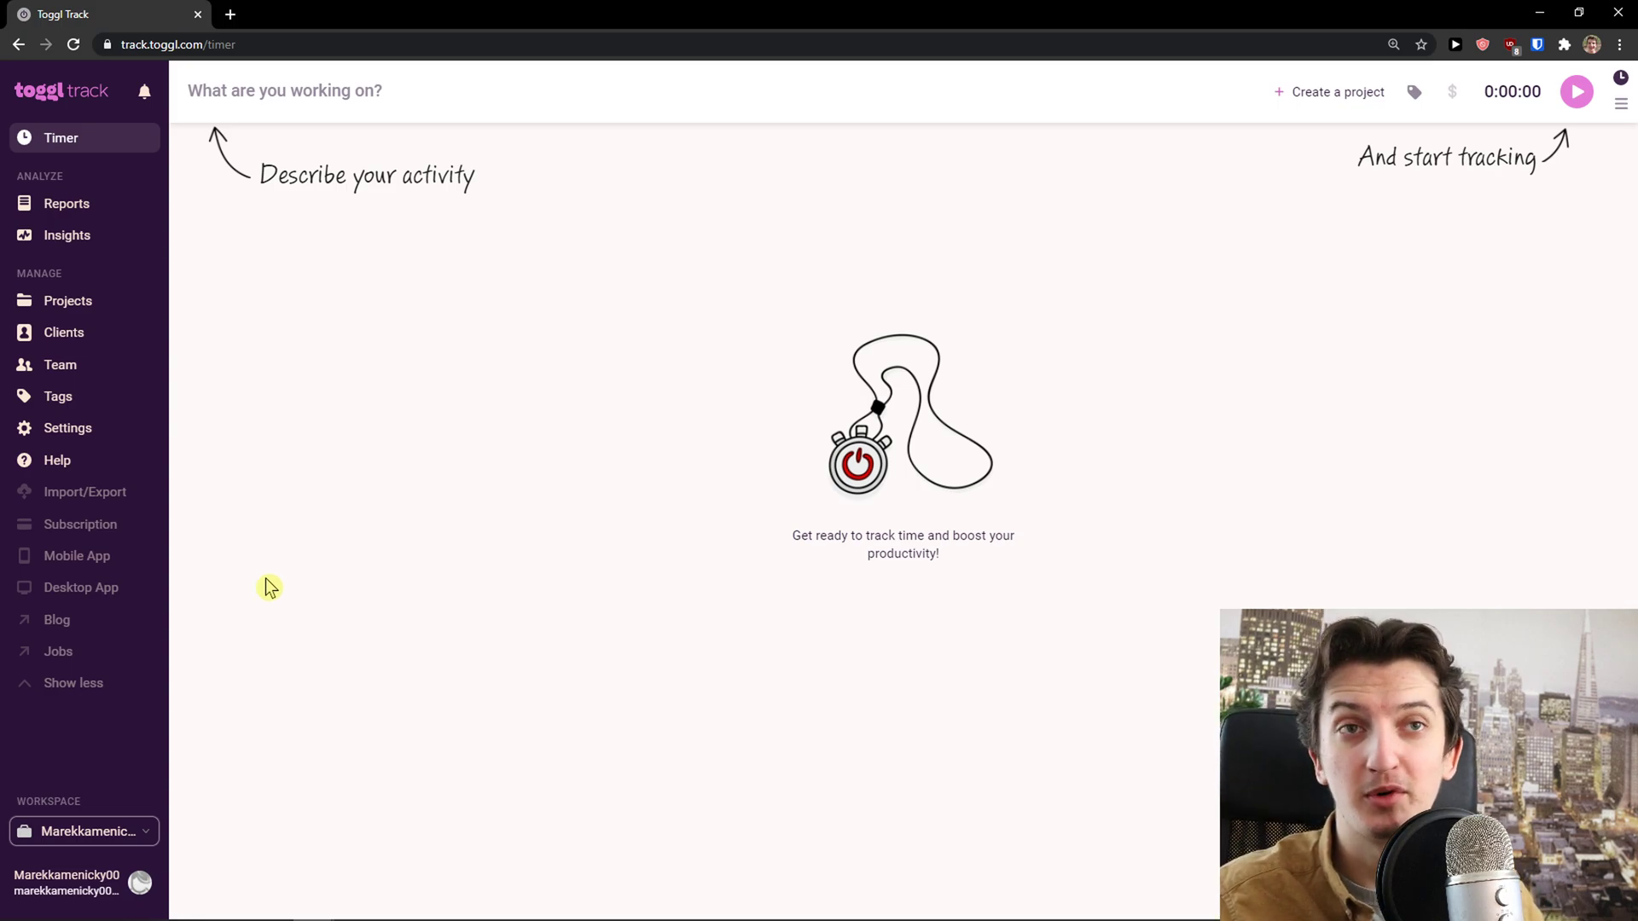
# Add a new client by name on the Clients page, then dismiss its options menu
pyautogui.click(68, 339)
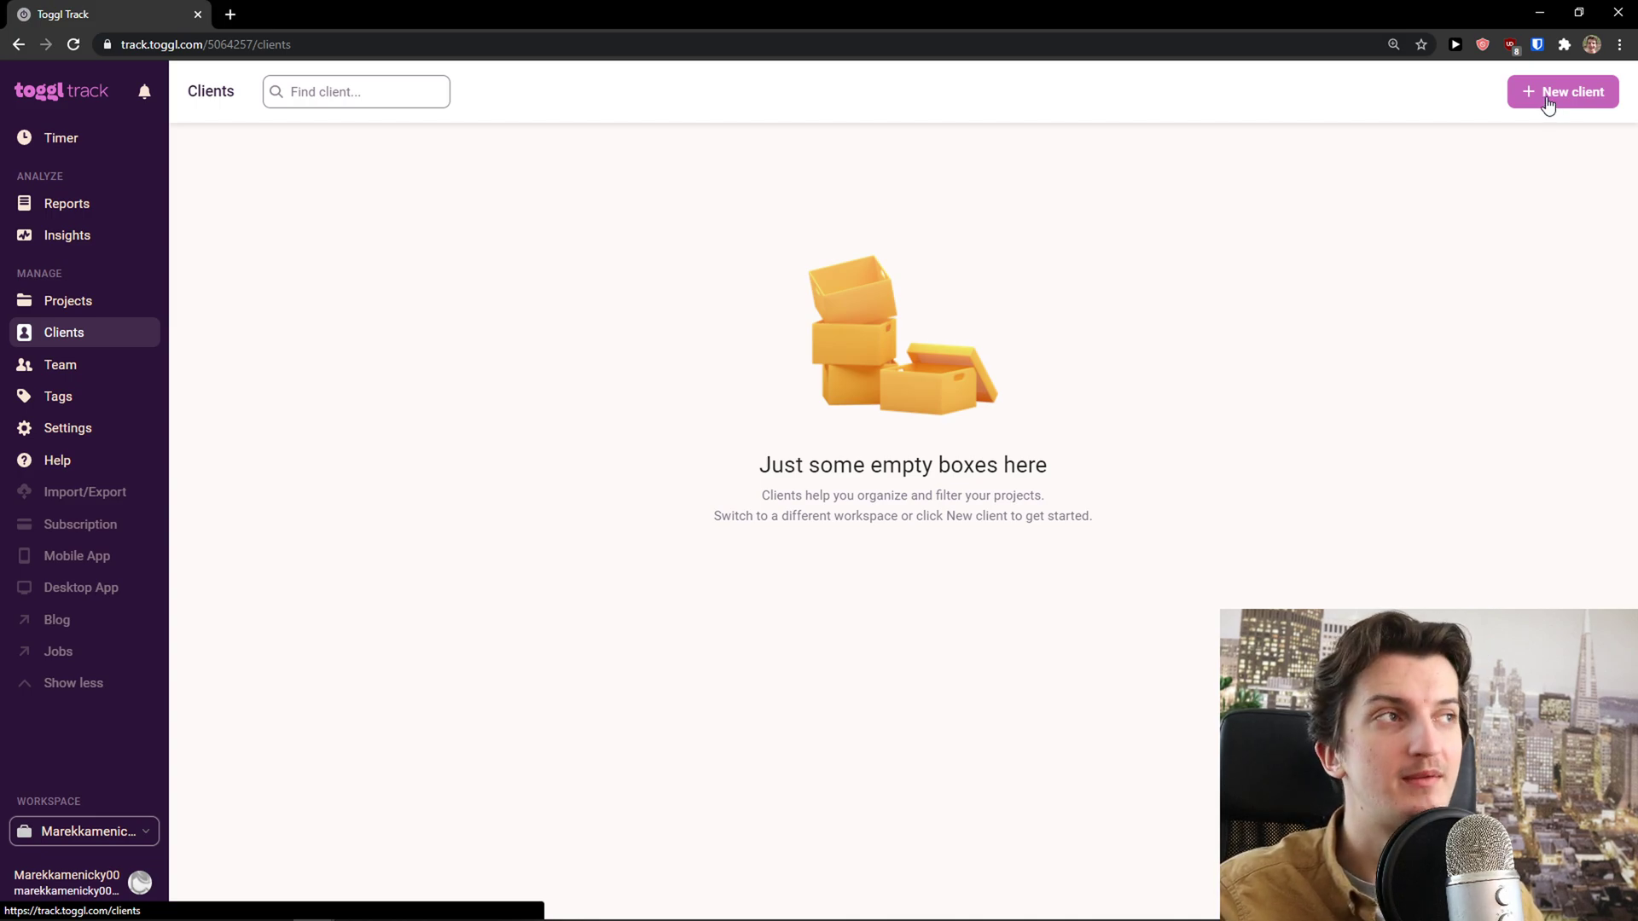
pyautogui.click(1549, 96)
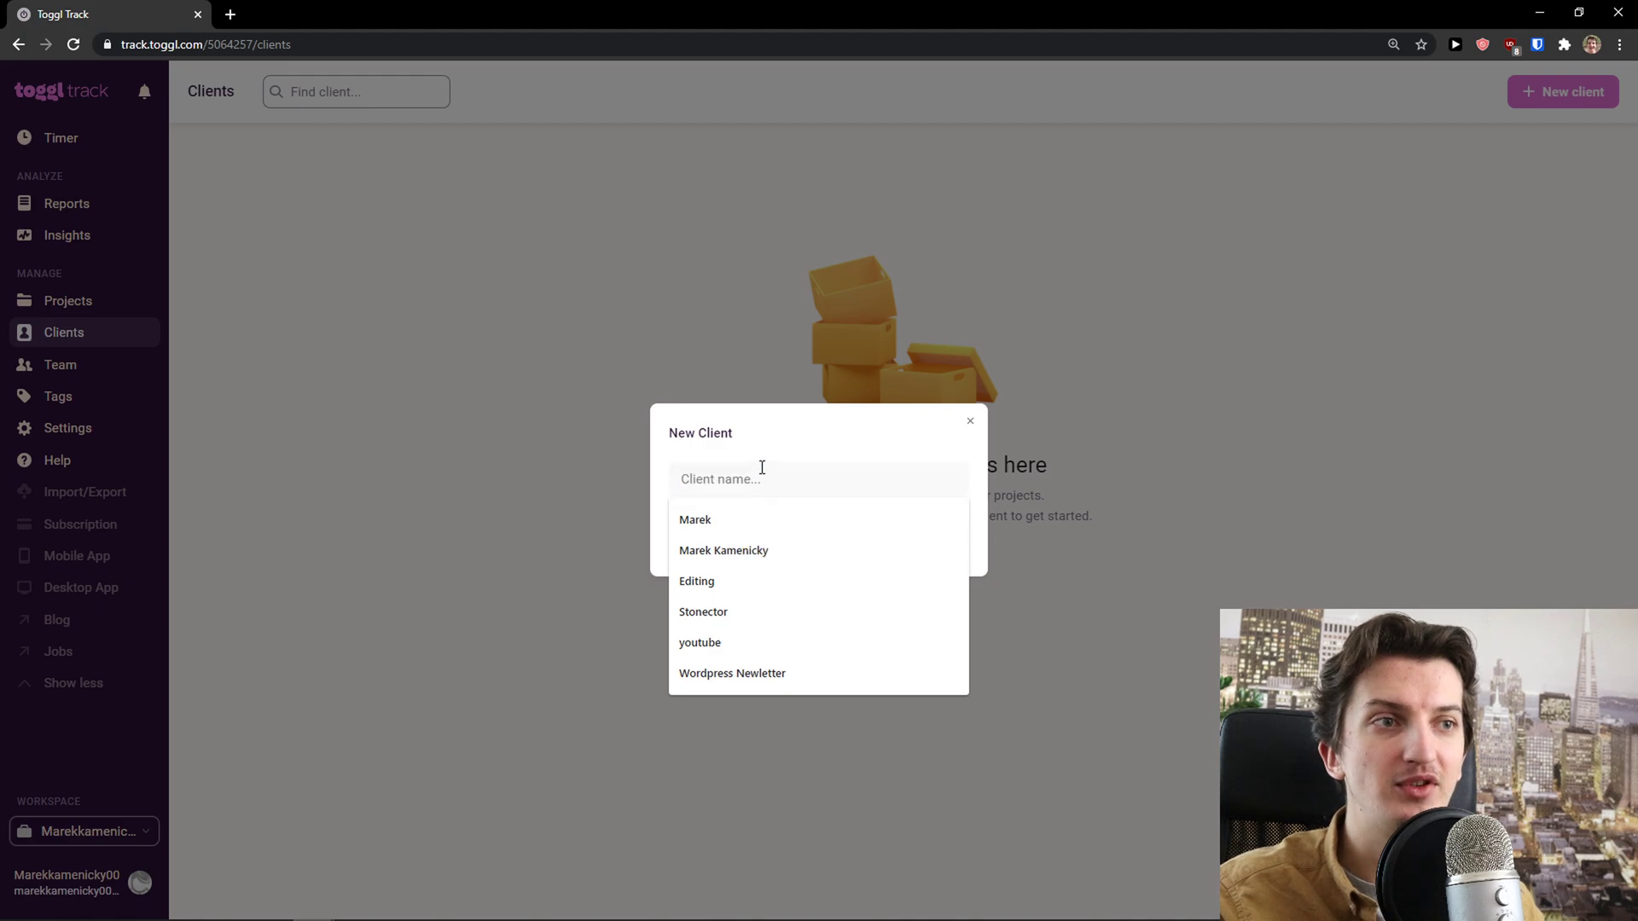
pyautogui.write('Jessica')
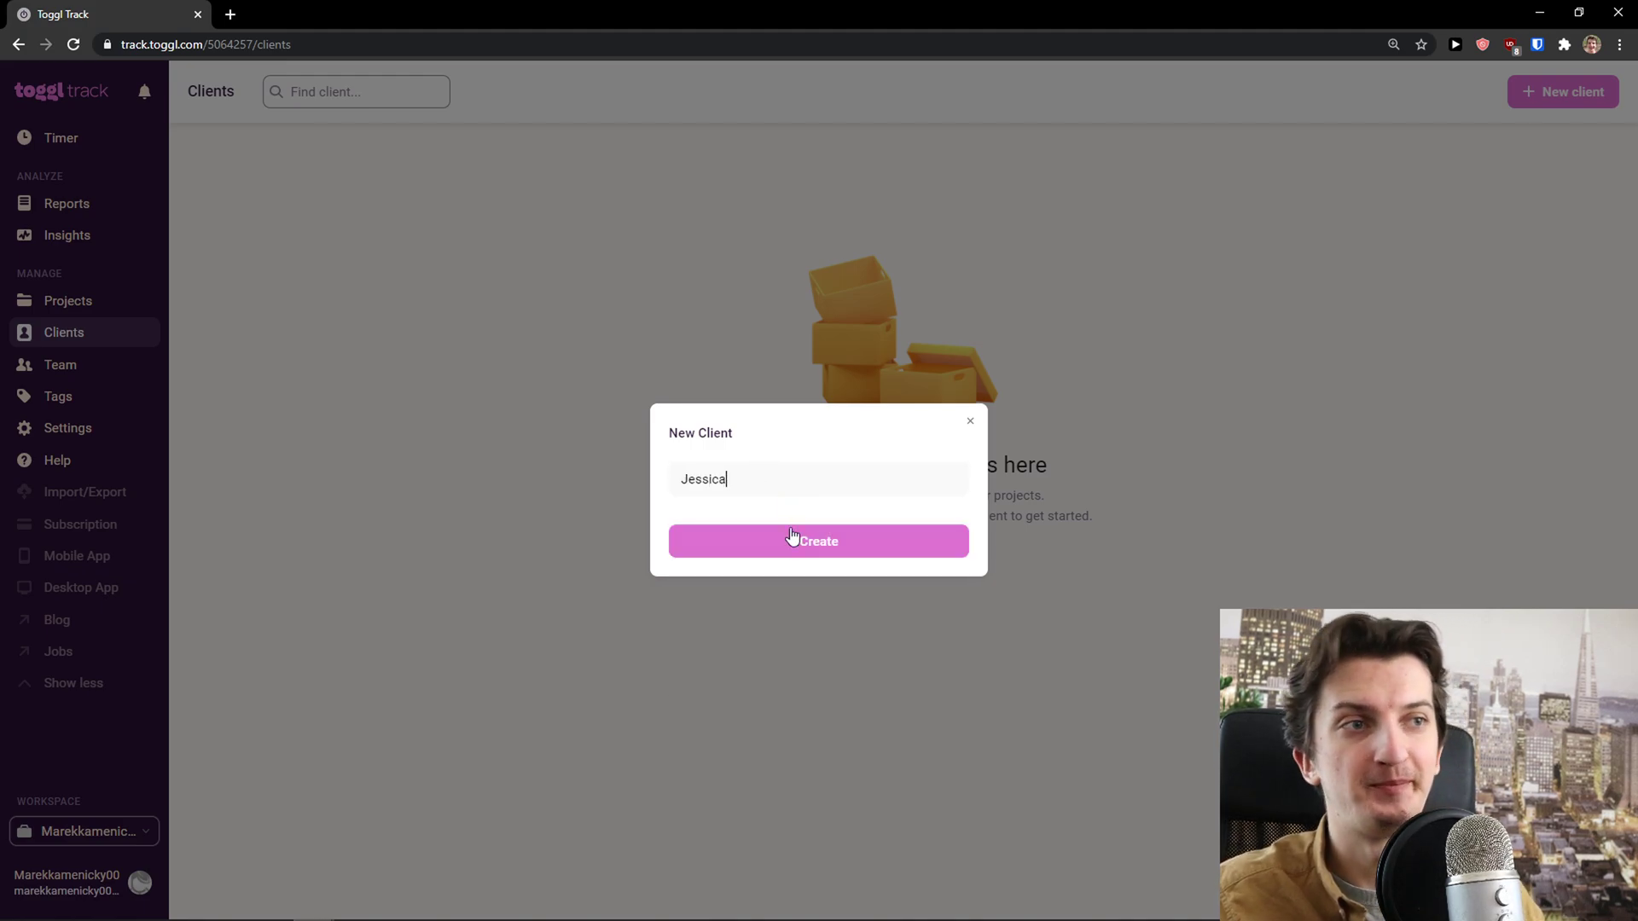
pyautogui.click(794, 541)
pyautogui.click(244, 230)
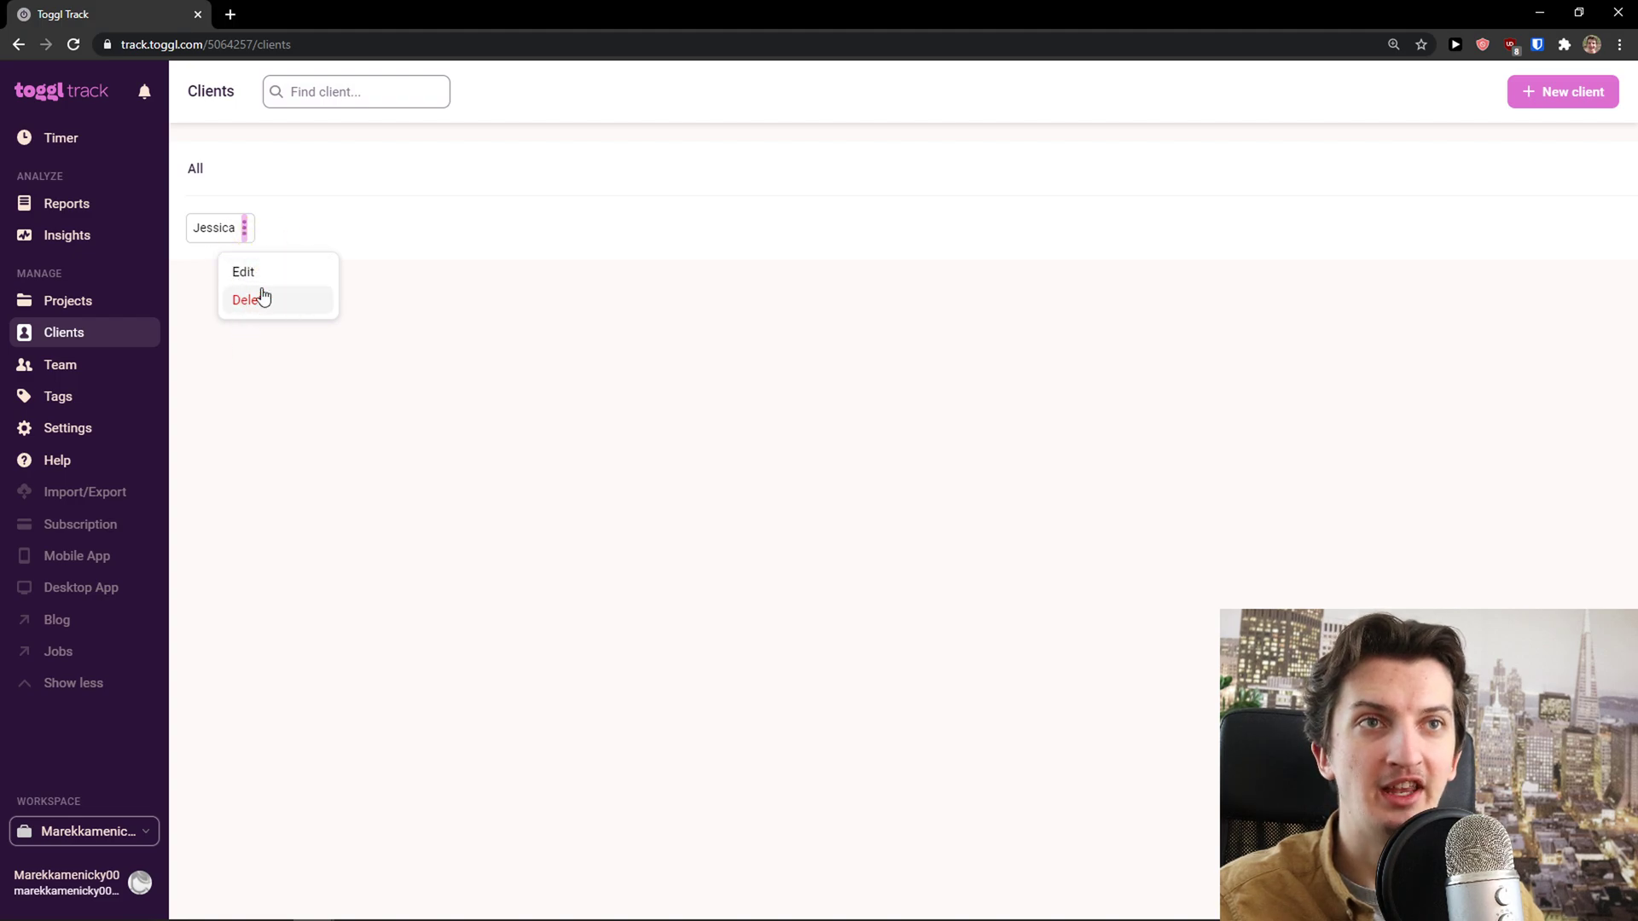
pyautogui.click(299, 448)
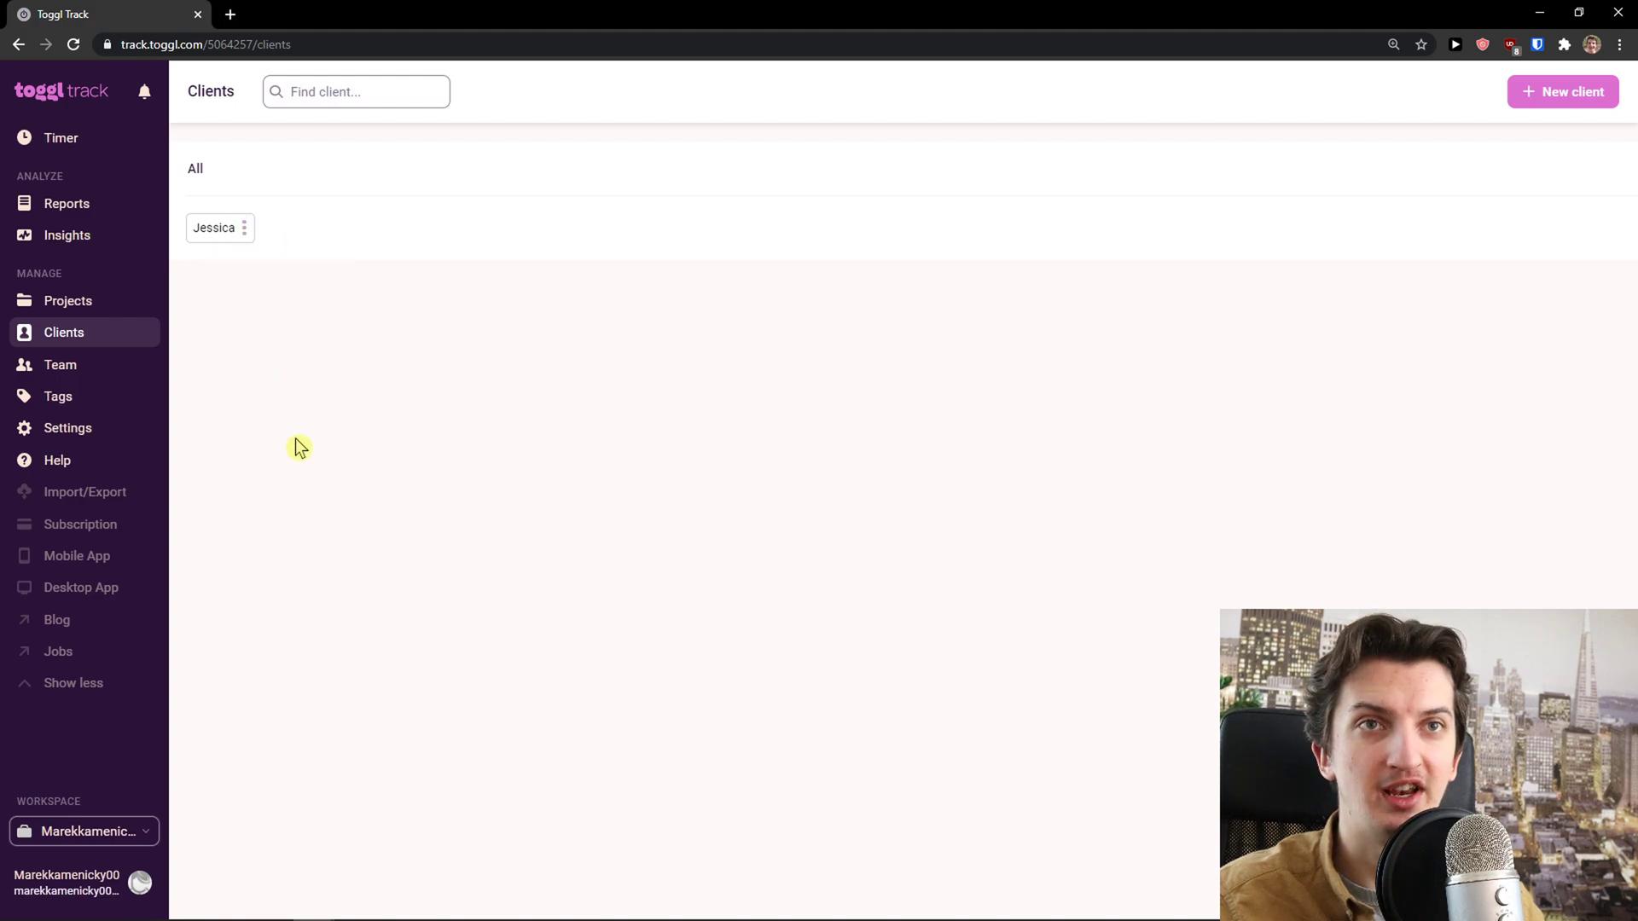
# Create a 'Youtube Channel' project assigned to the newly added client
pyautogui.click(86, 306)
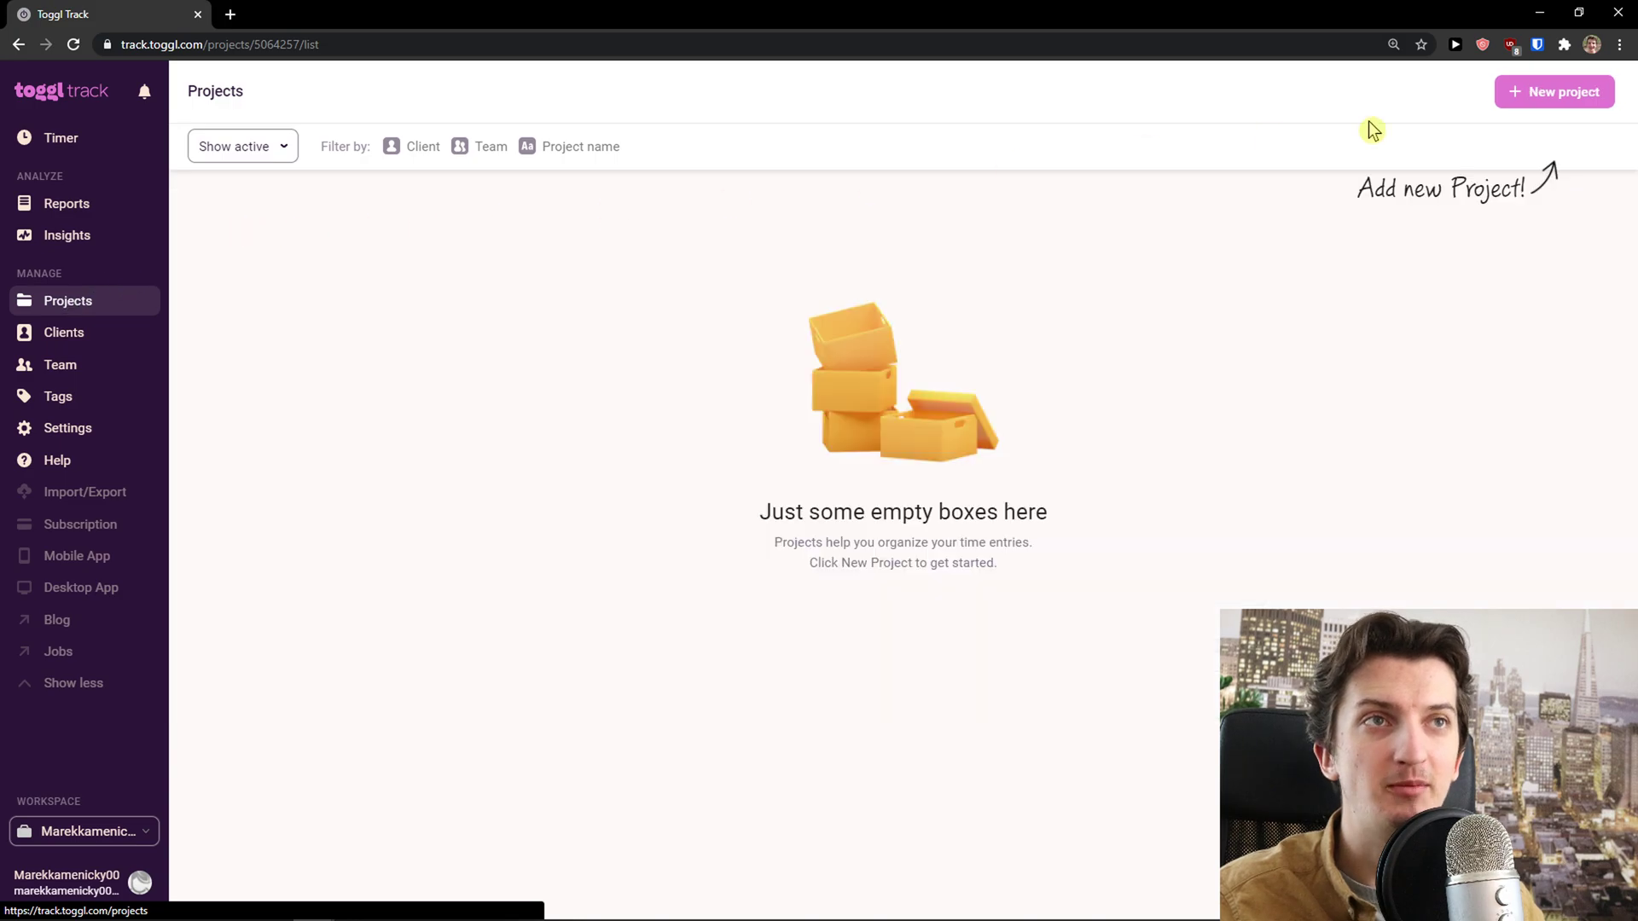
pyautogui.click(1564, 100)
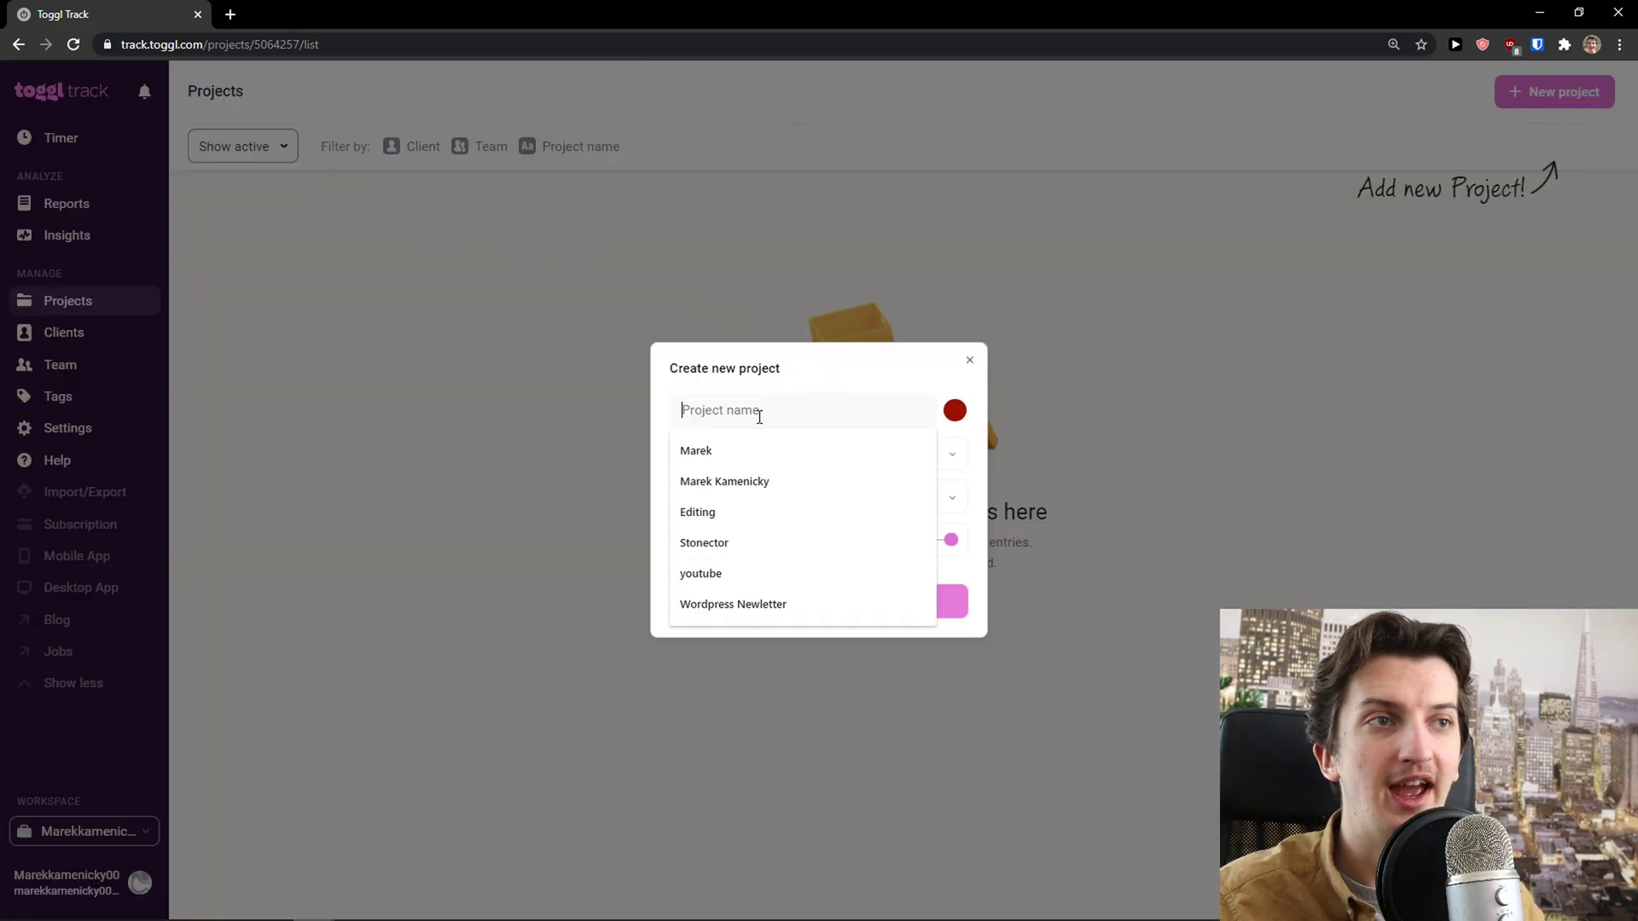
pyautogui.write('Youtube Channel')
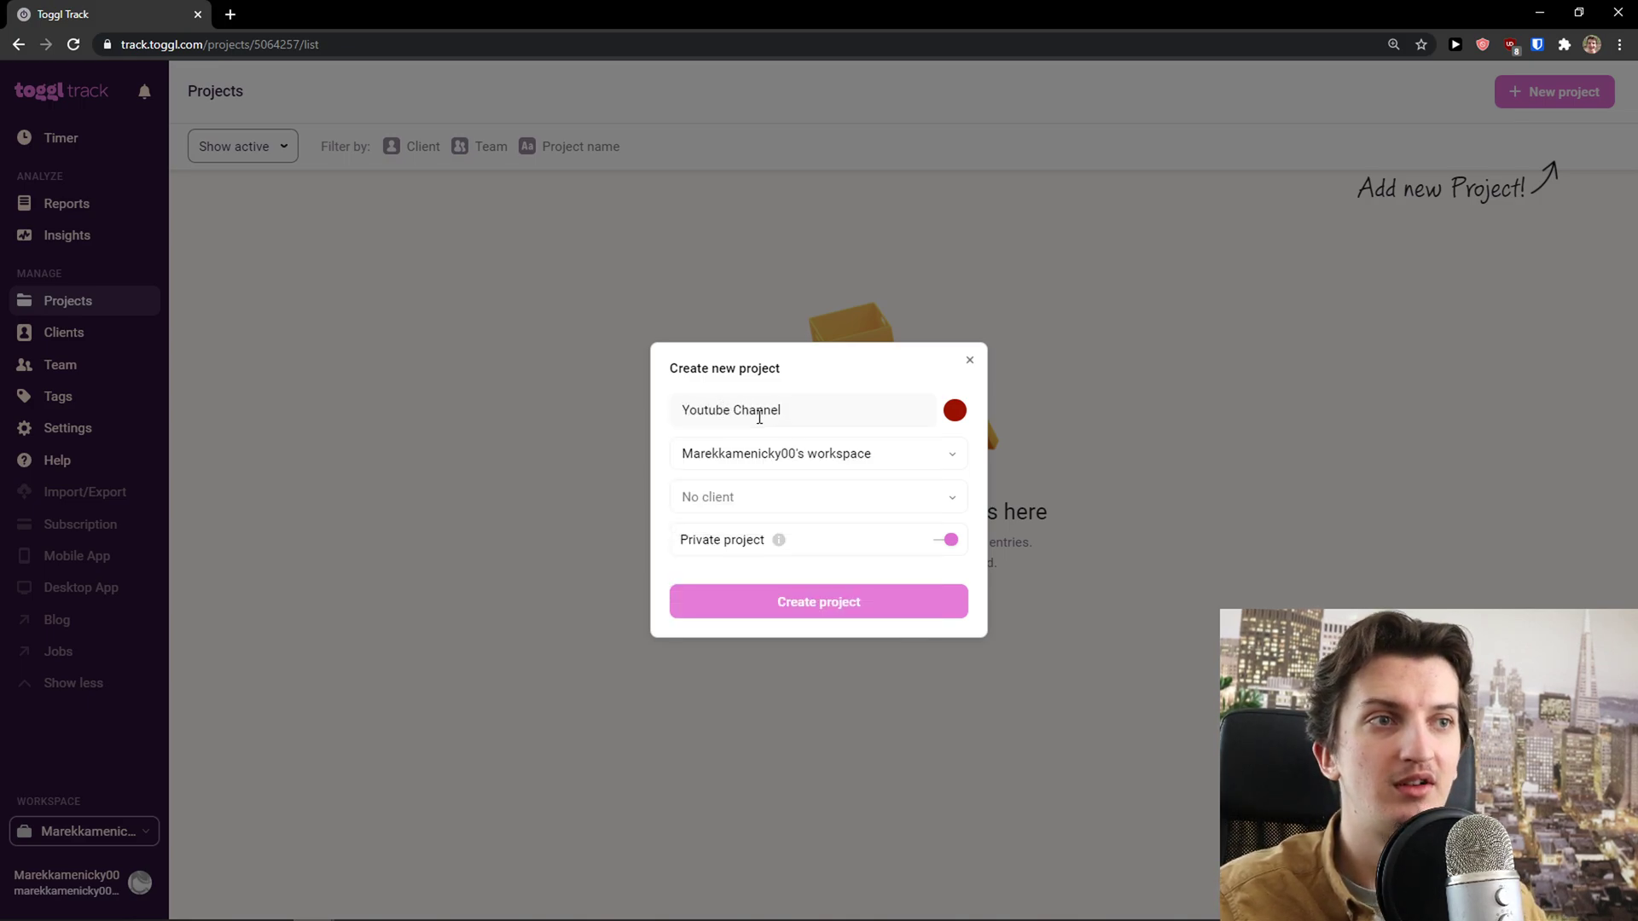
pyautogui.click(755, 509)
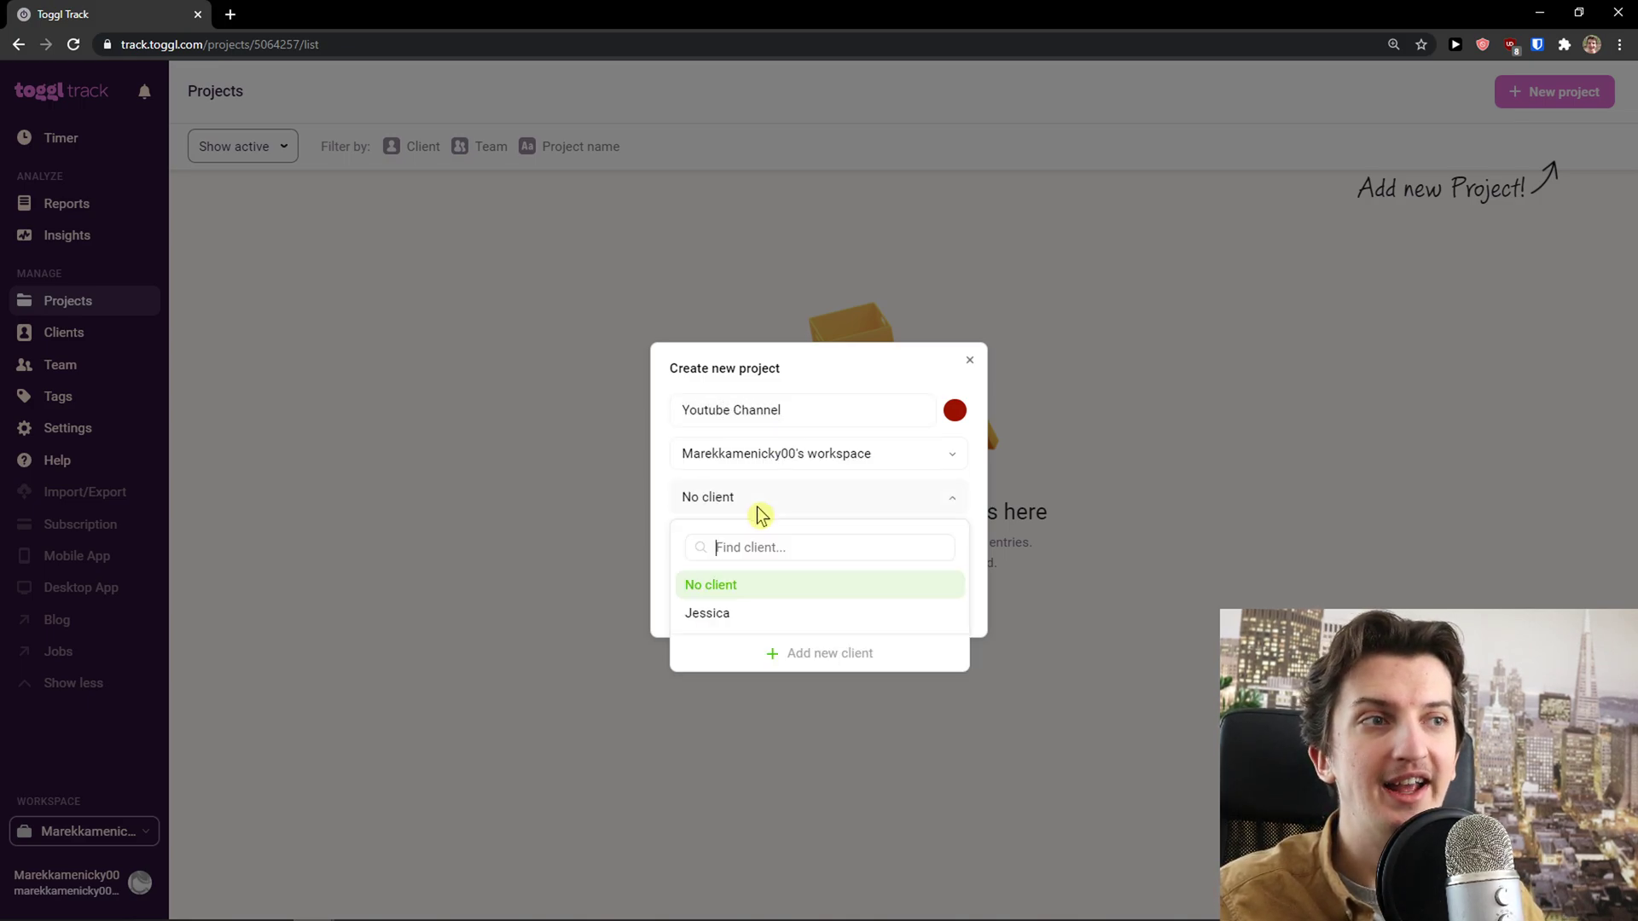
pyautogui.click(709, 621)
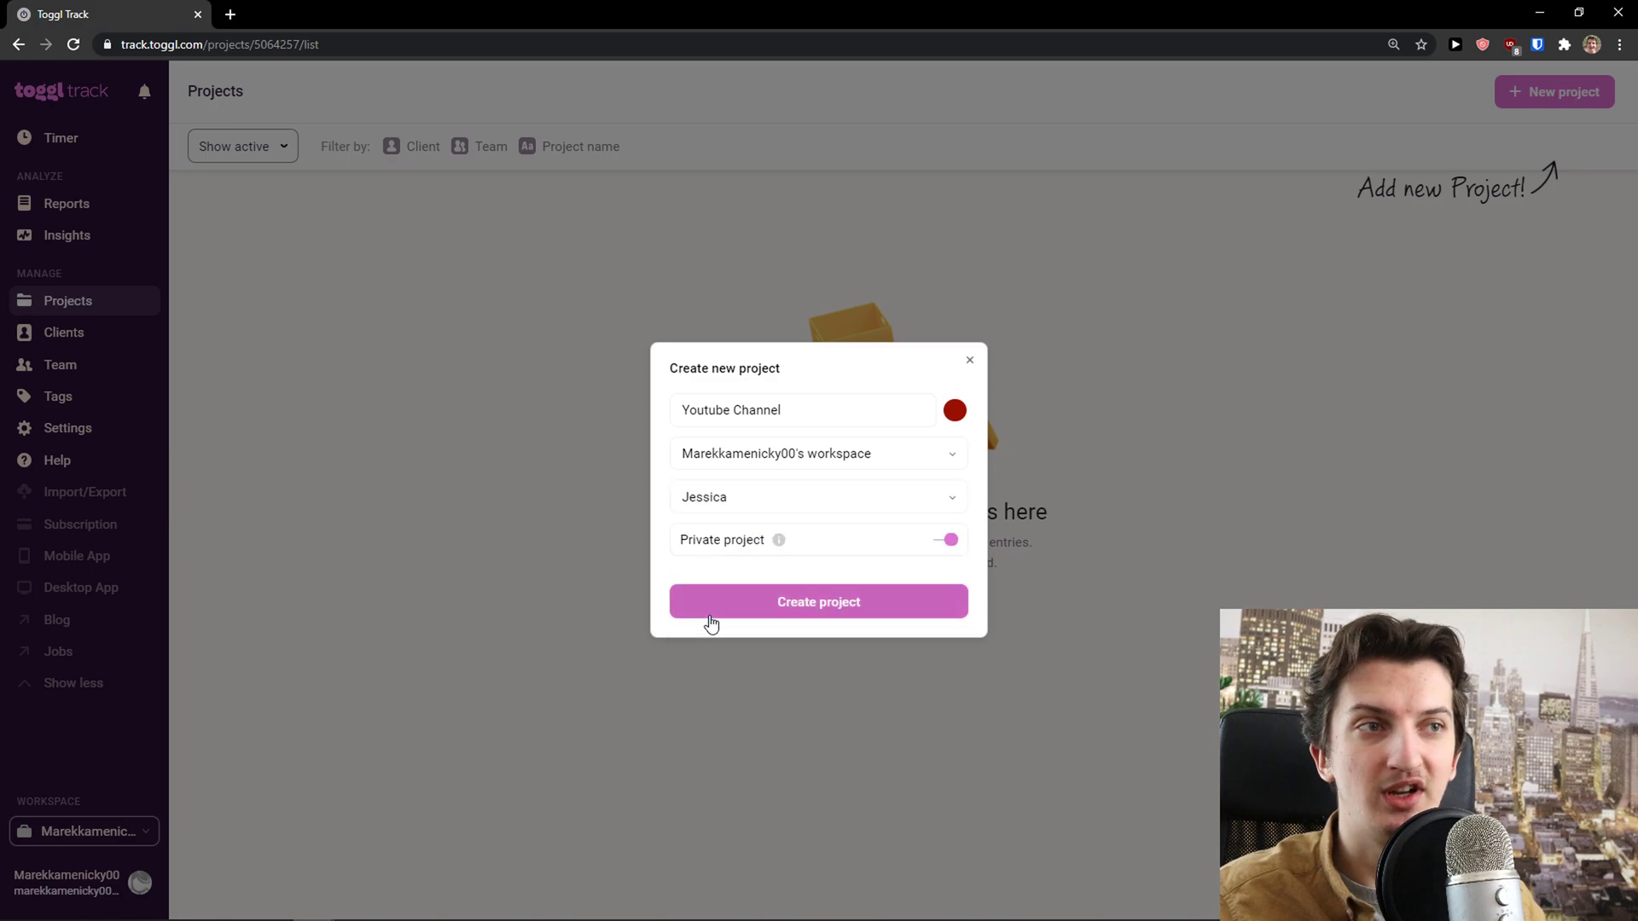
pyautogui.click(782, 611)
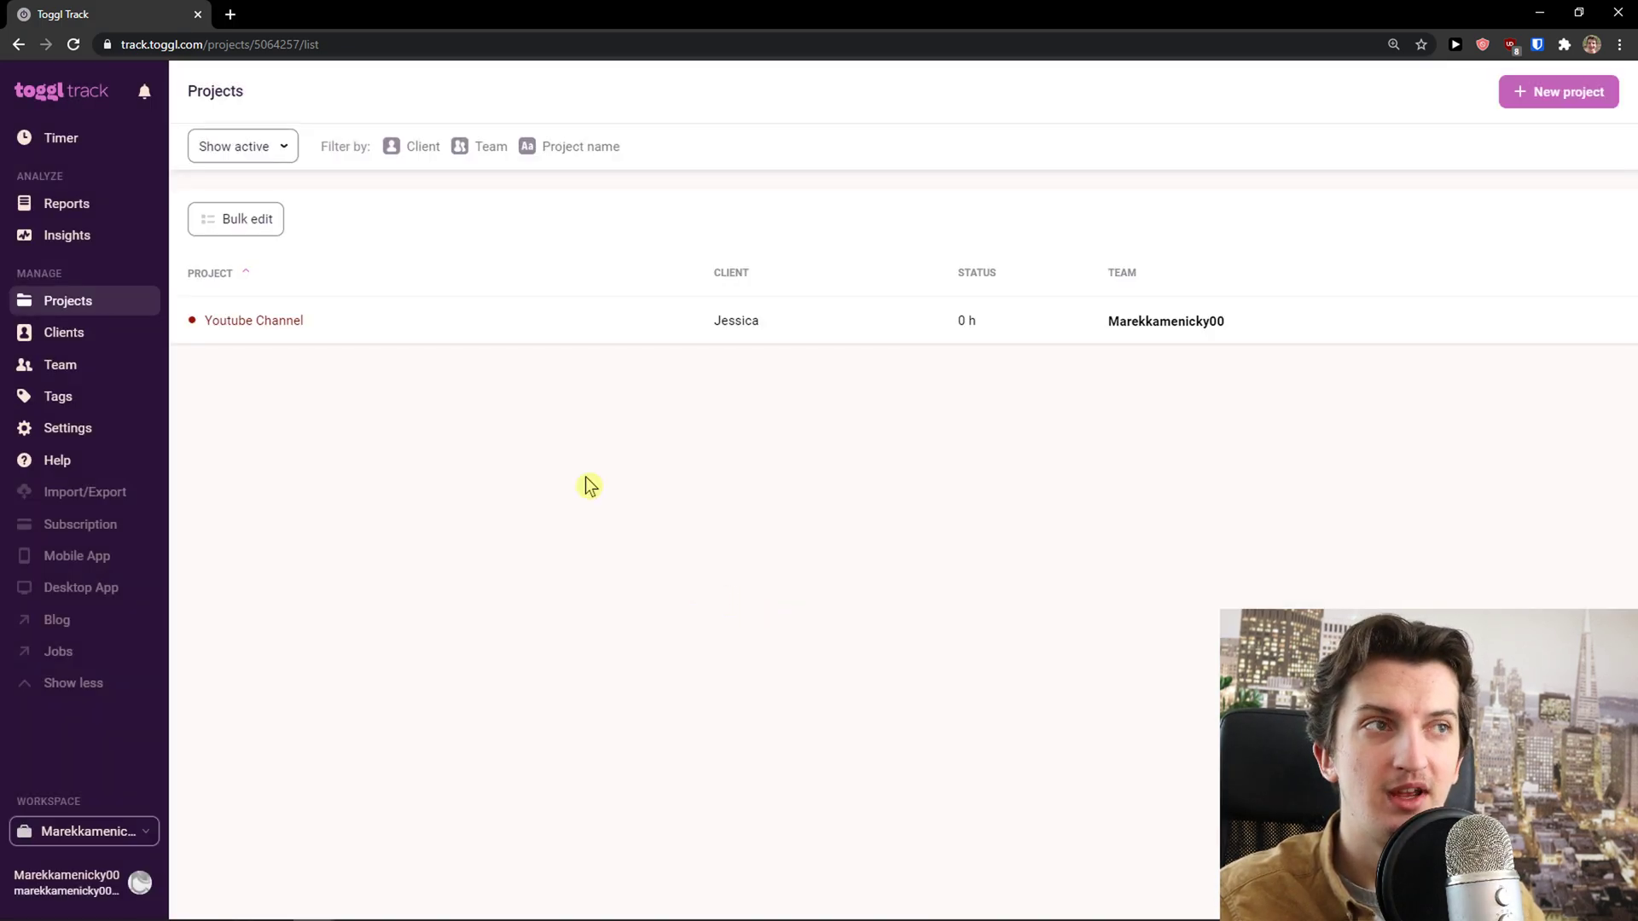
pyautogui.click(344, 329)
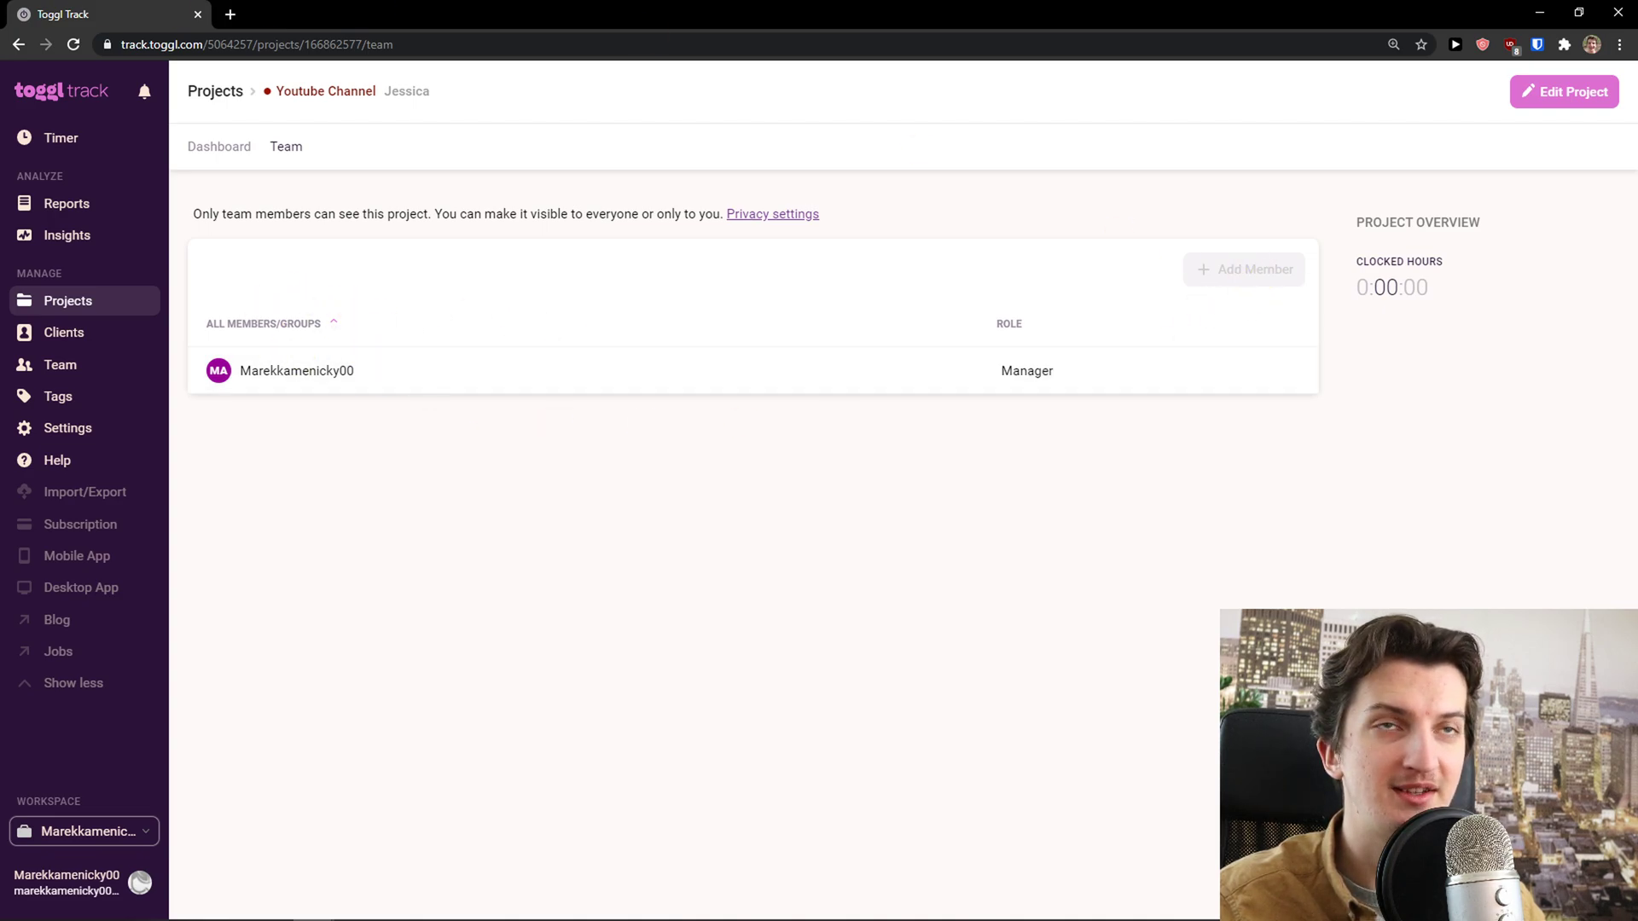
pyautogui.click(1563, 94)
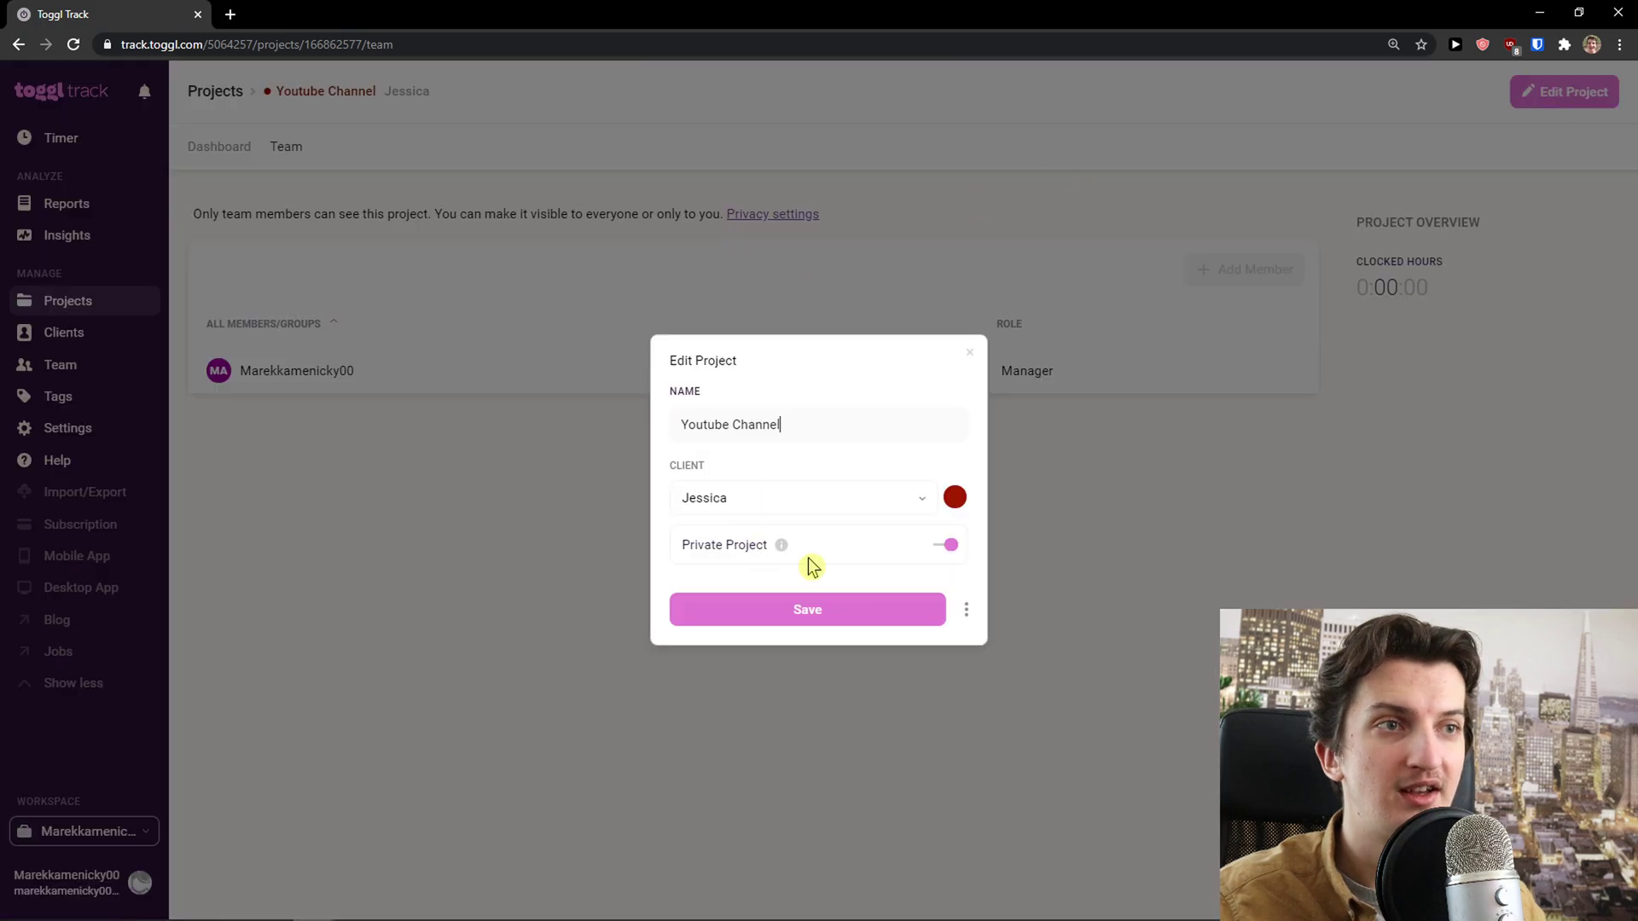
pyautogui.click(948, 546)
pyautogui.click(971, 607)
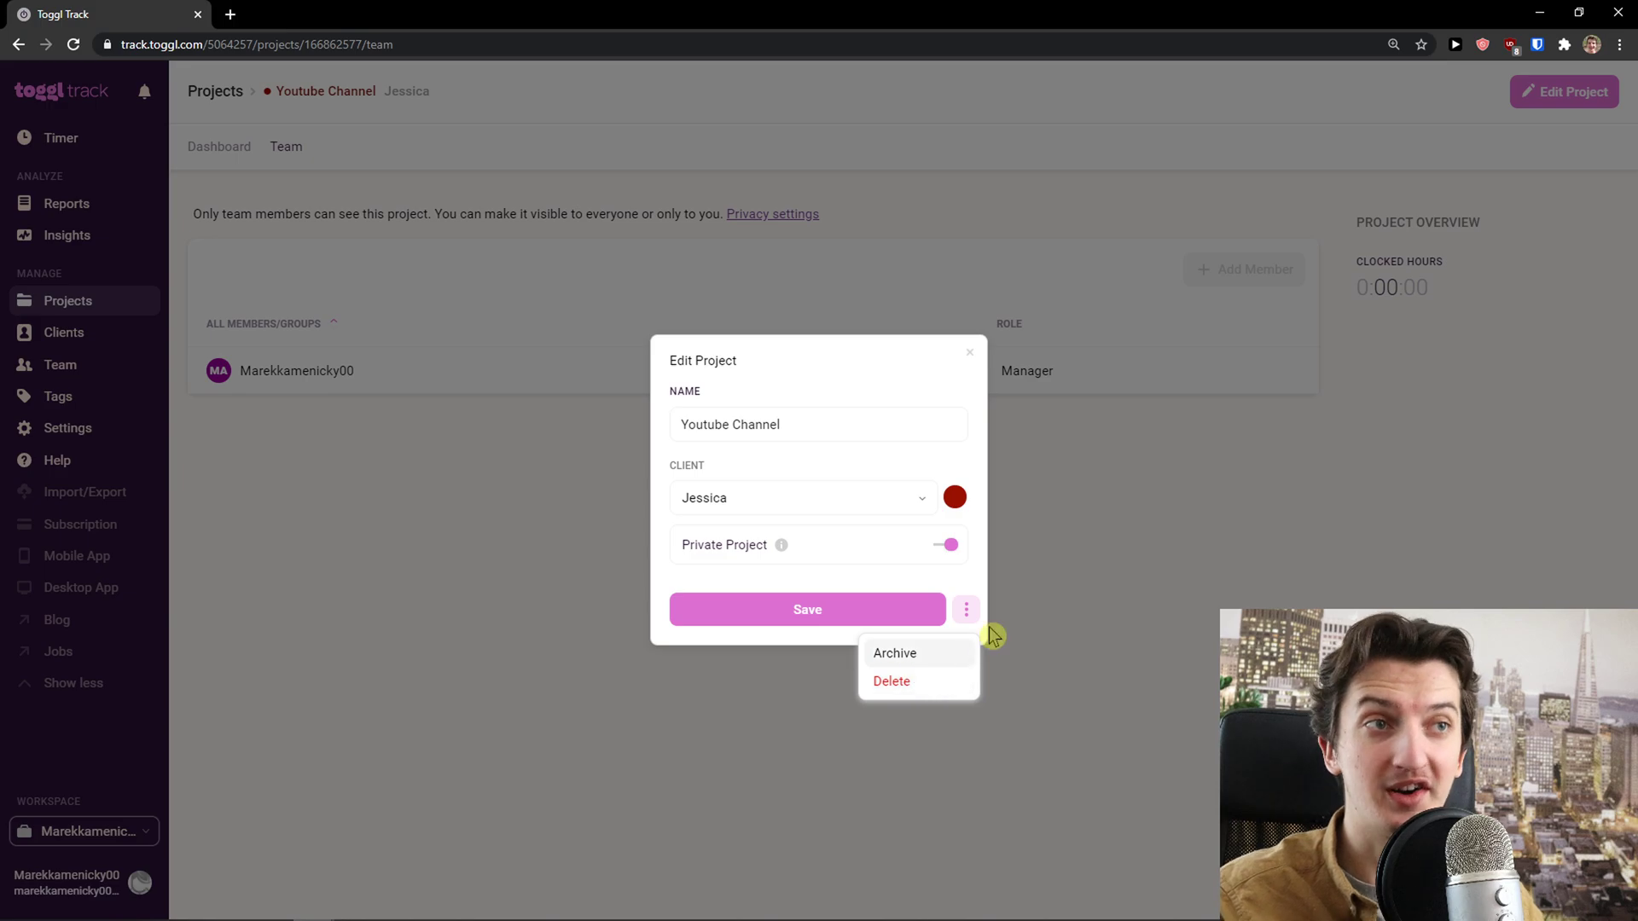
pyautogui.click(967, 358)
pyautogui.click(967, 358)
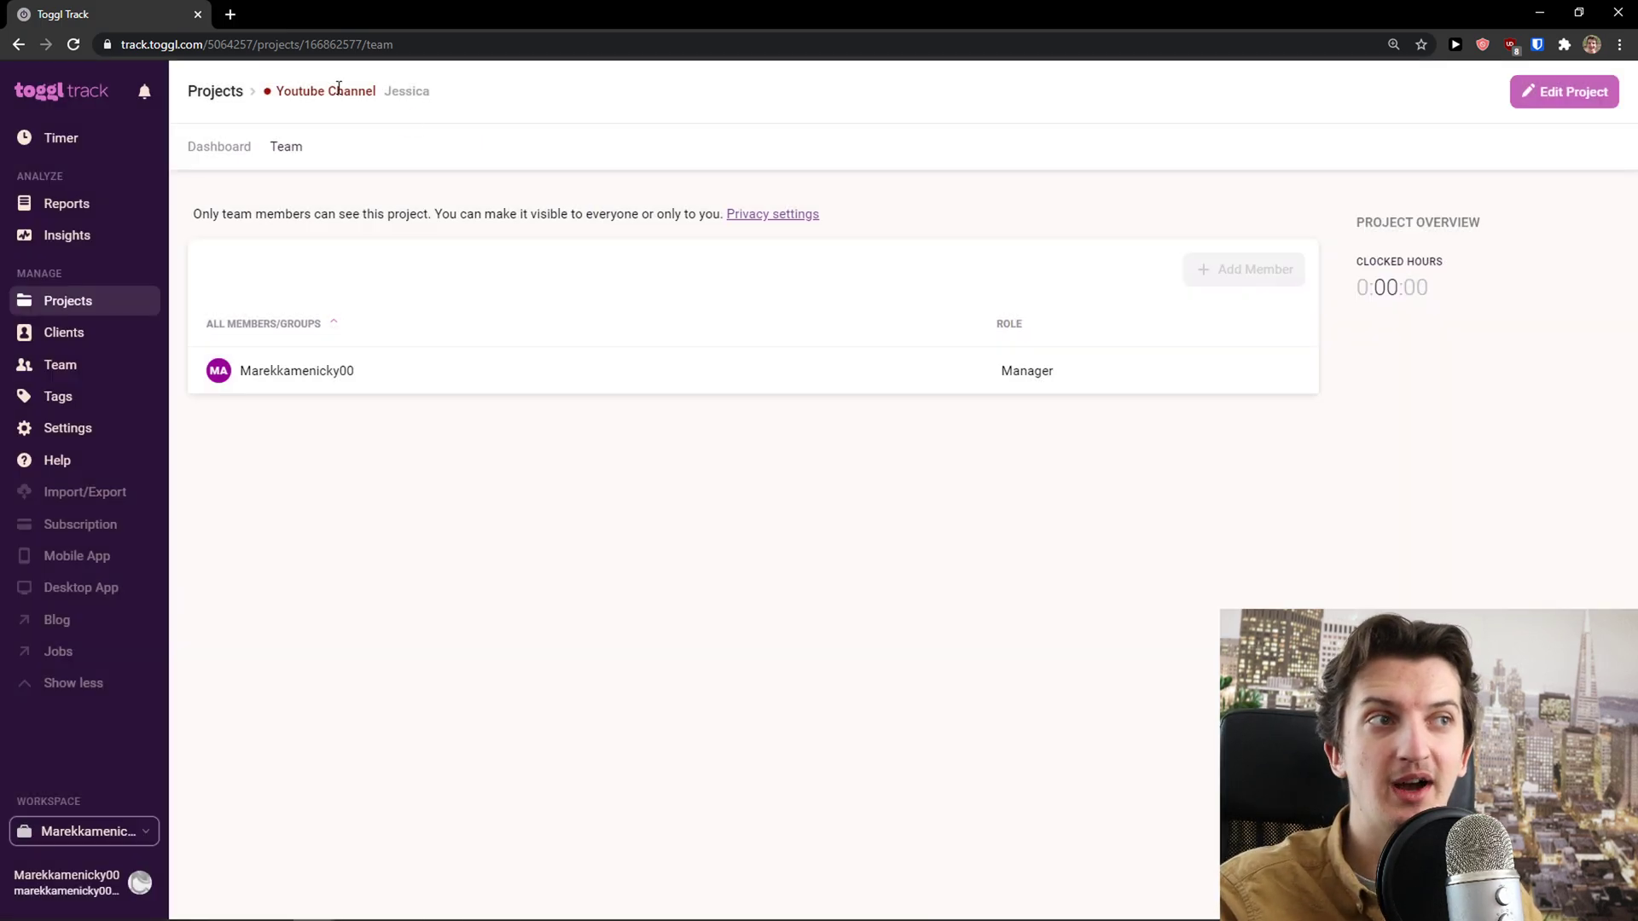
# Look over the Team page's invite form and Groups tab, ending on the Activity tab
pyautogui.click(73, 372)
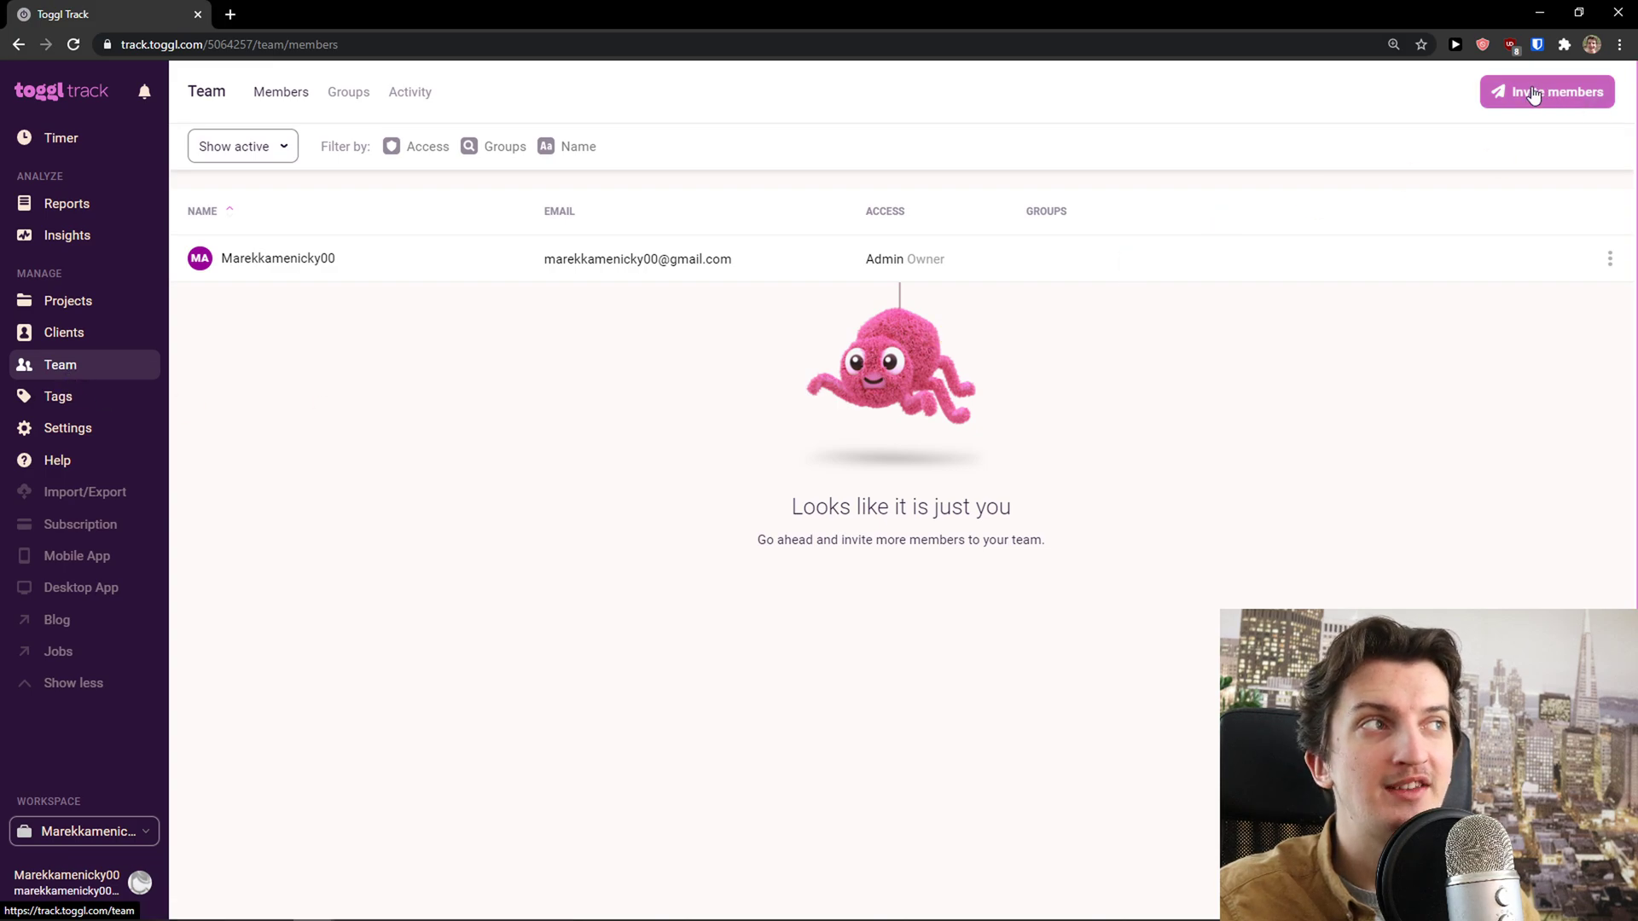
pyautogui.click(1494, 92)
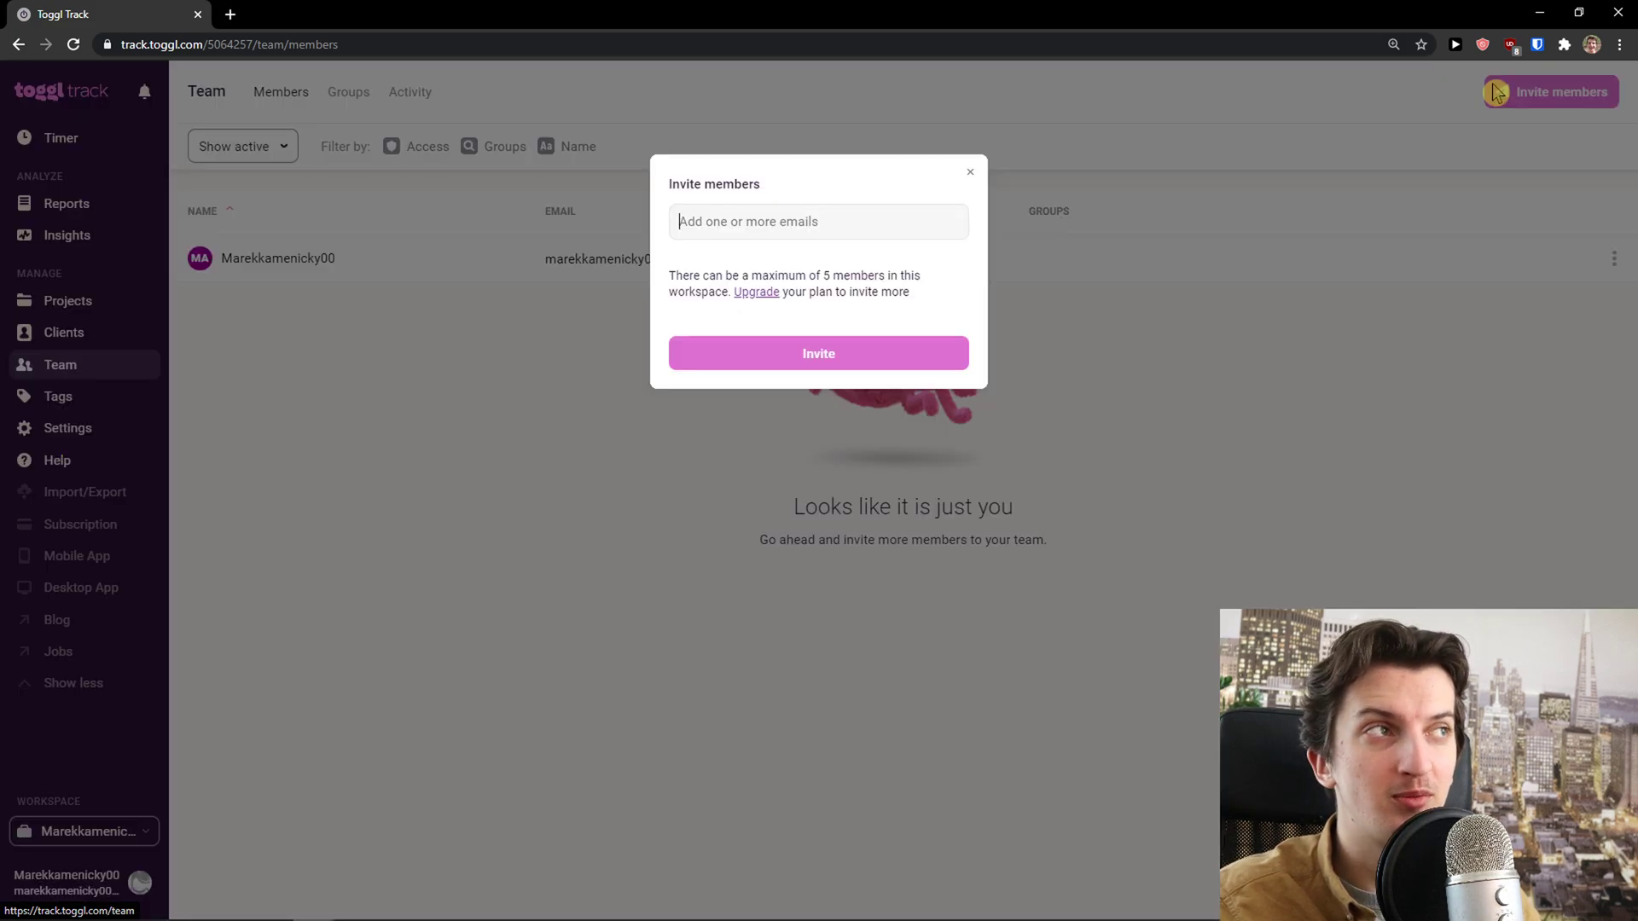
pyautogui.click(969, 173)
pyautogui.click(348, 96)
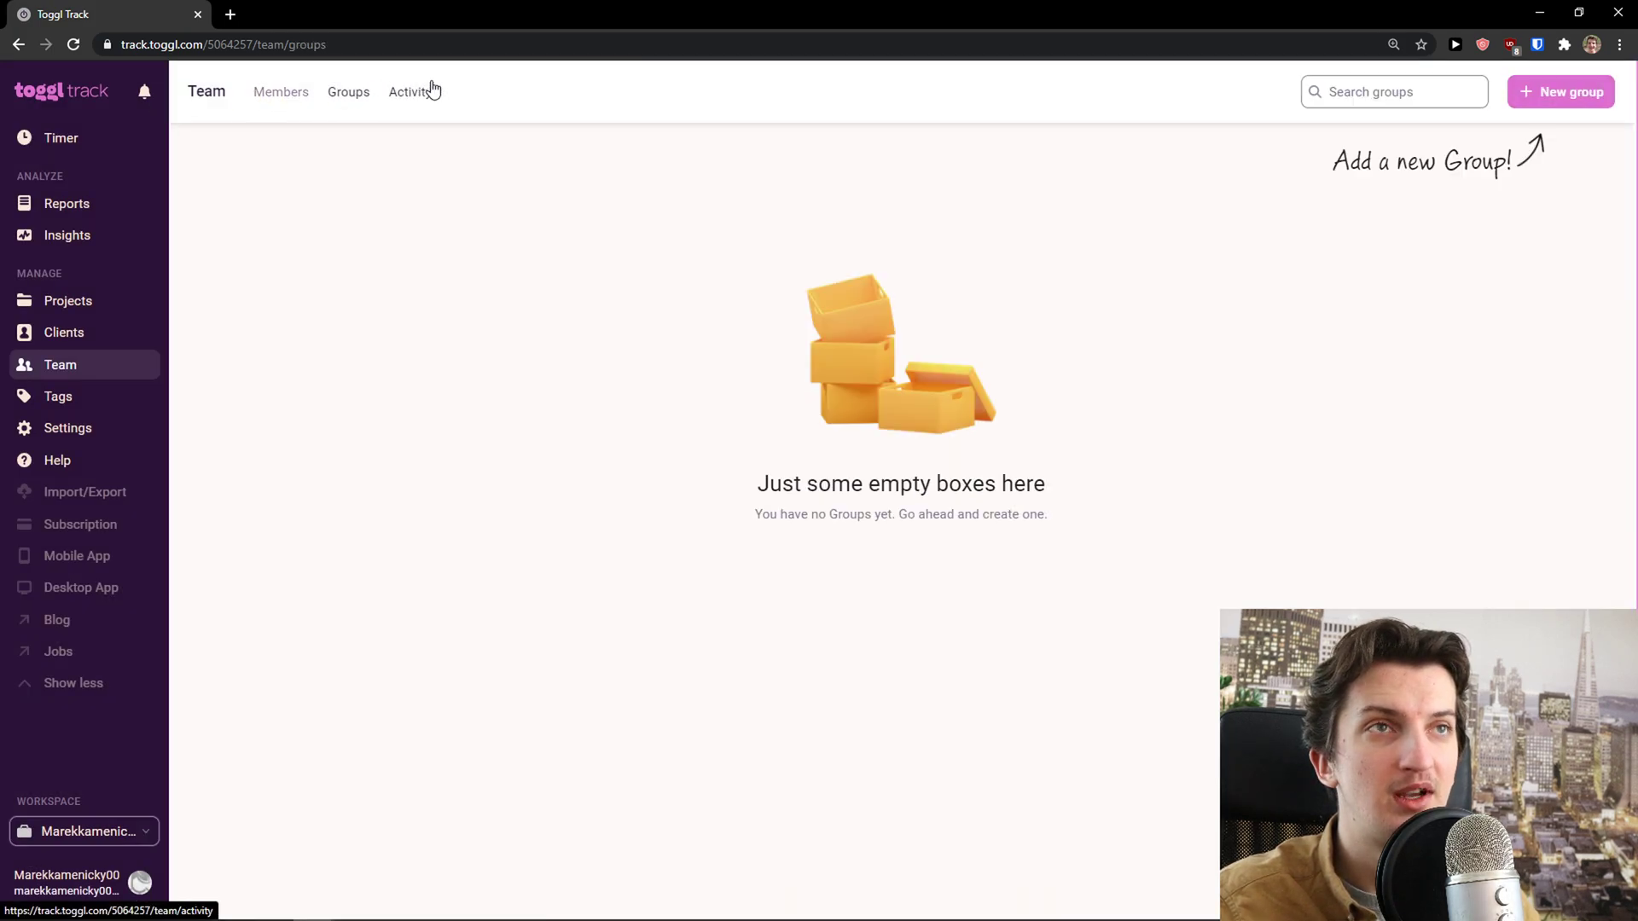
pyautogui.click(416, 106)
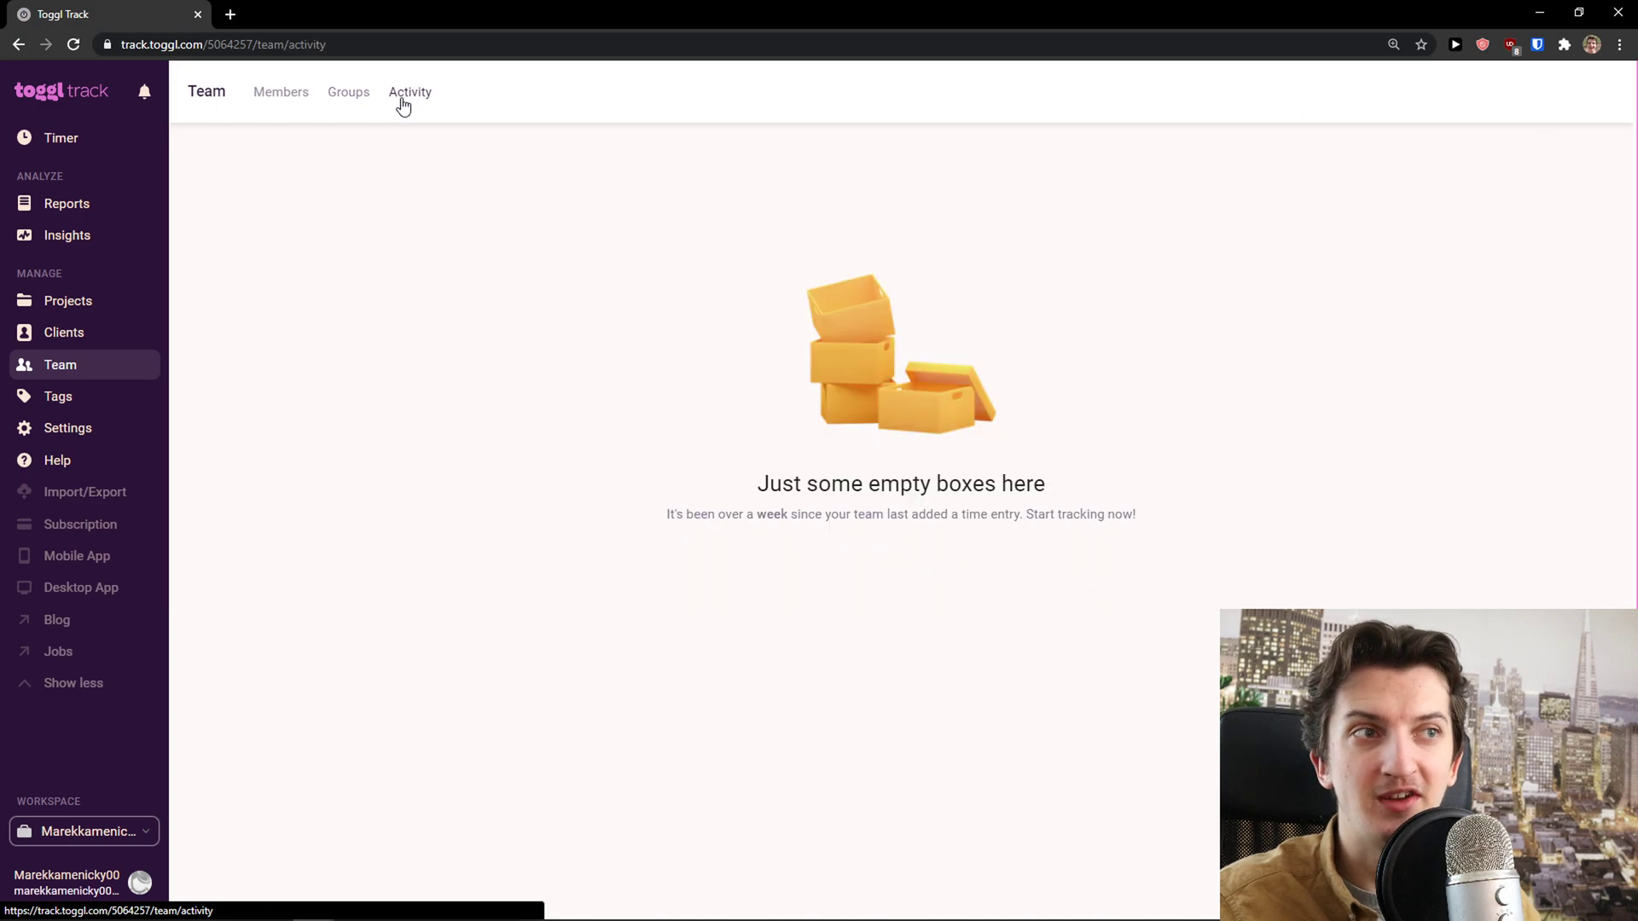
# Create a 'youtube' tag on the Tags page
pyautogui.click(68, 405)
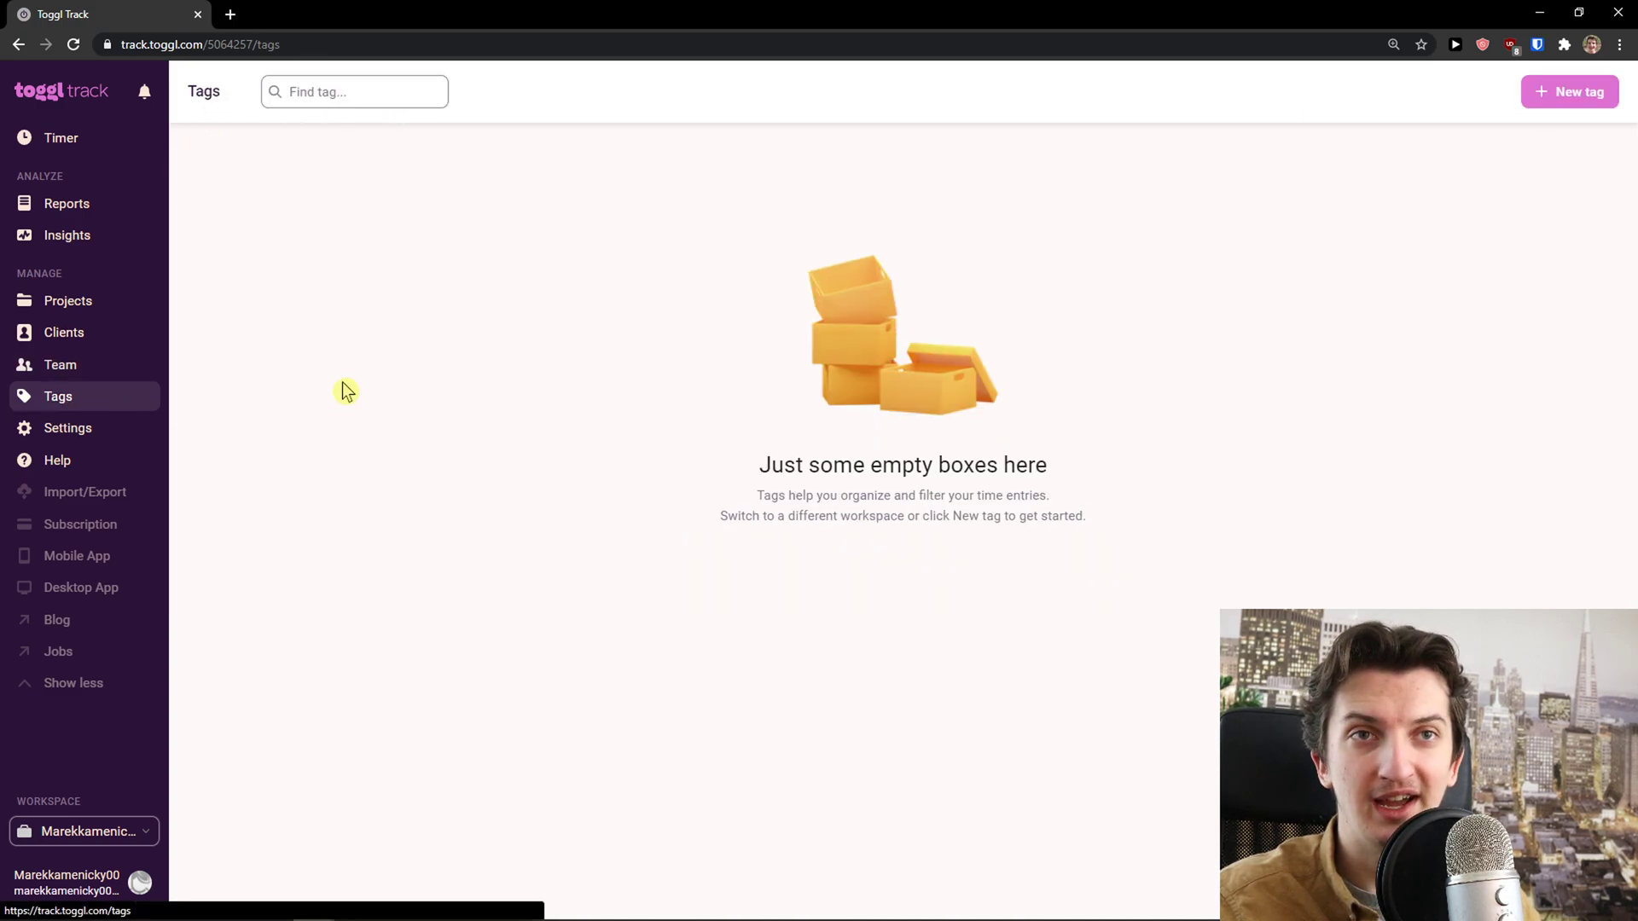
pyautogui.click(1557, 91)
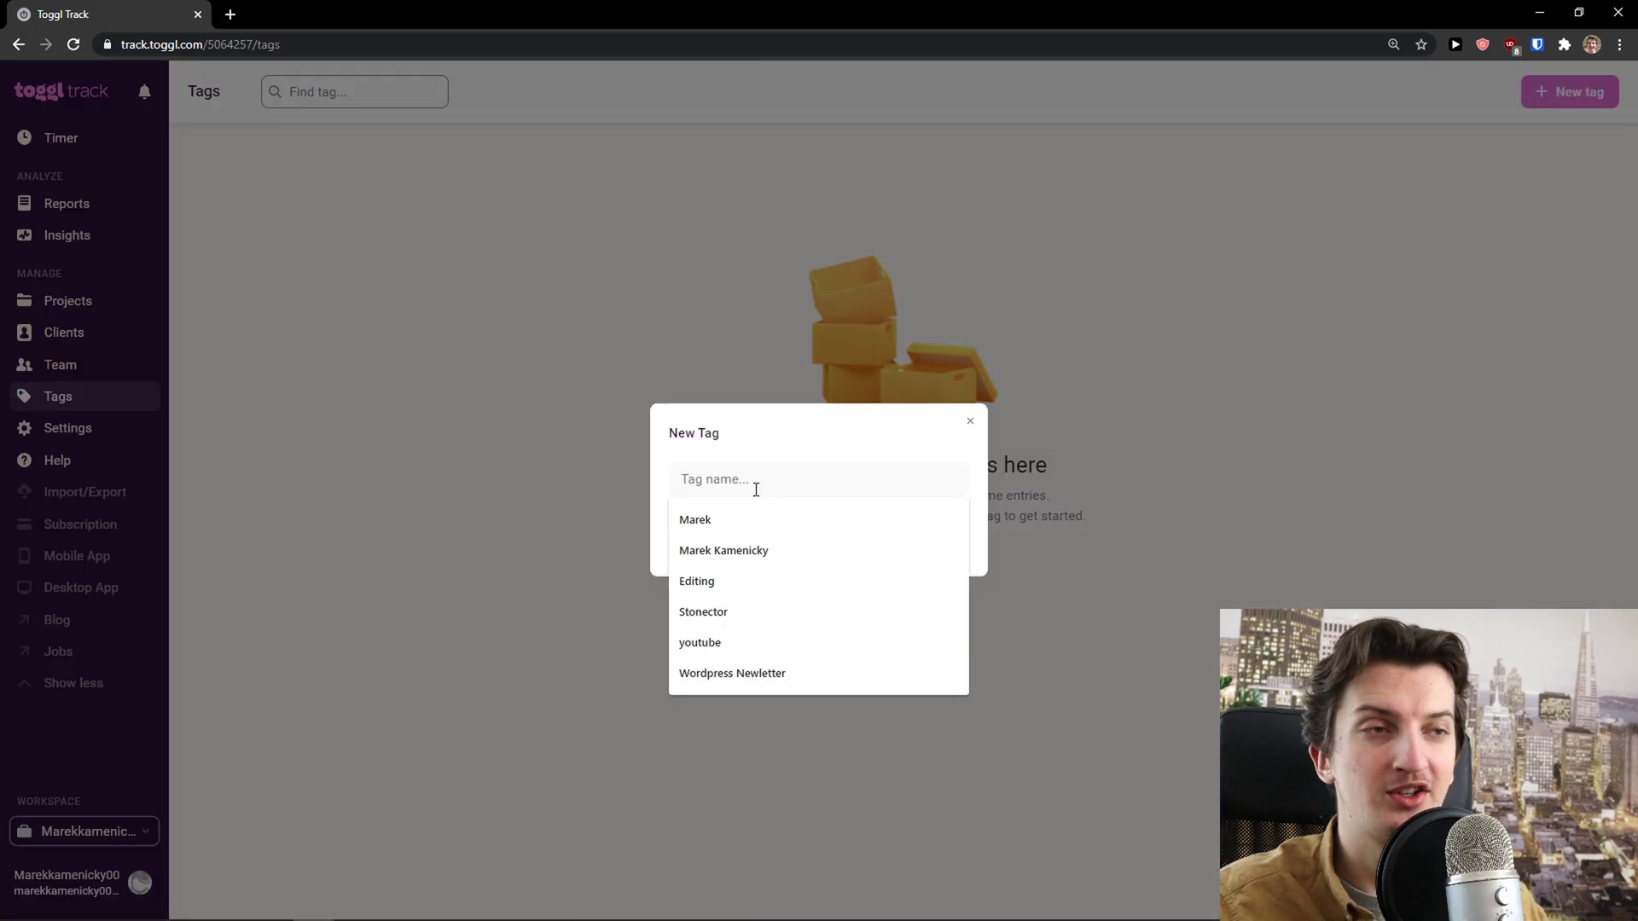
pyautogui.write('youtube')
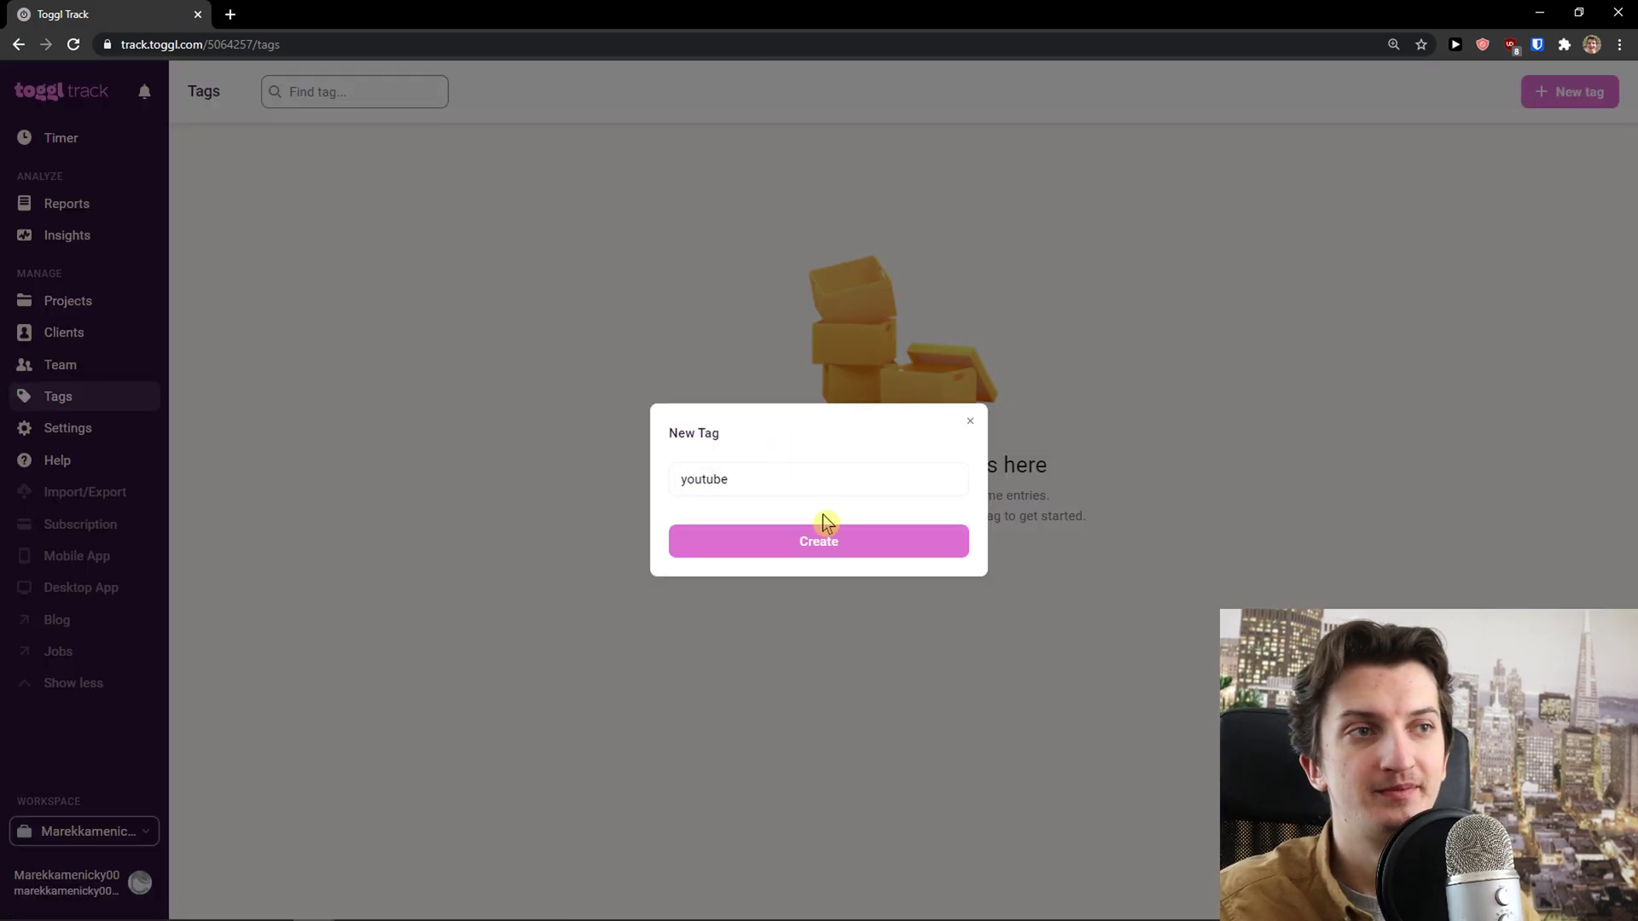
pyautogui.click(827, 537)
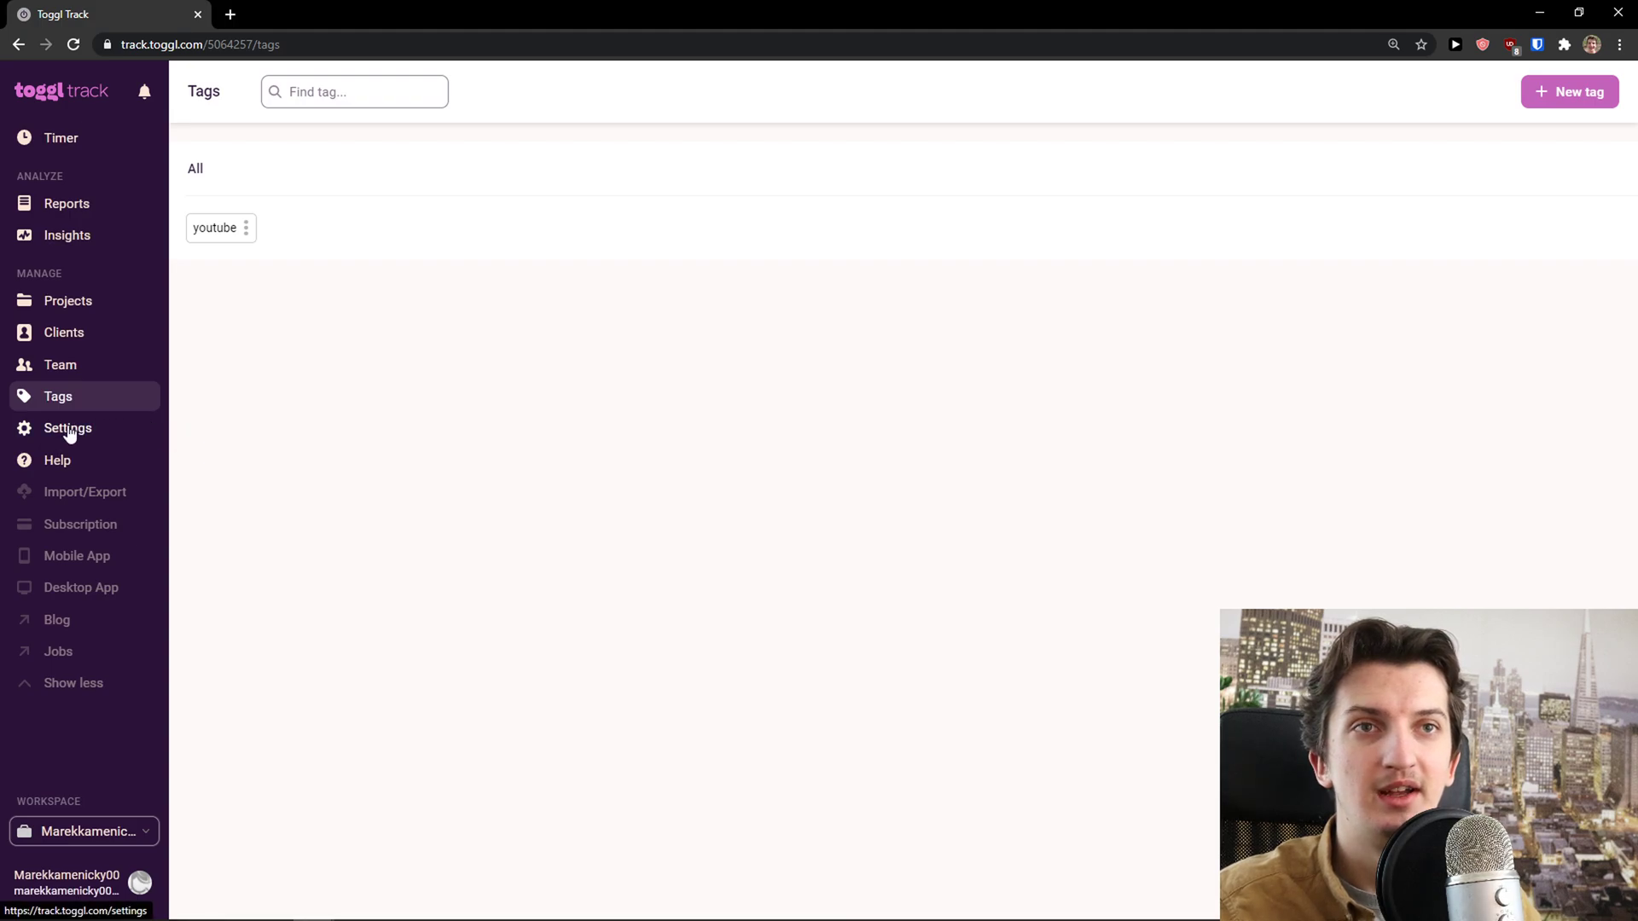
# Browse the workspace General and Integrations settings, then return to the Timer page
pyautogui.click(70, 435)
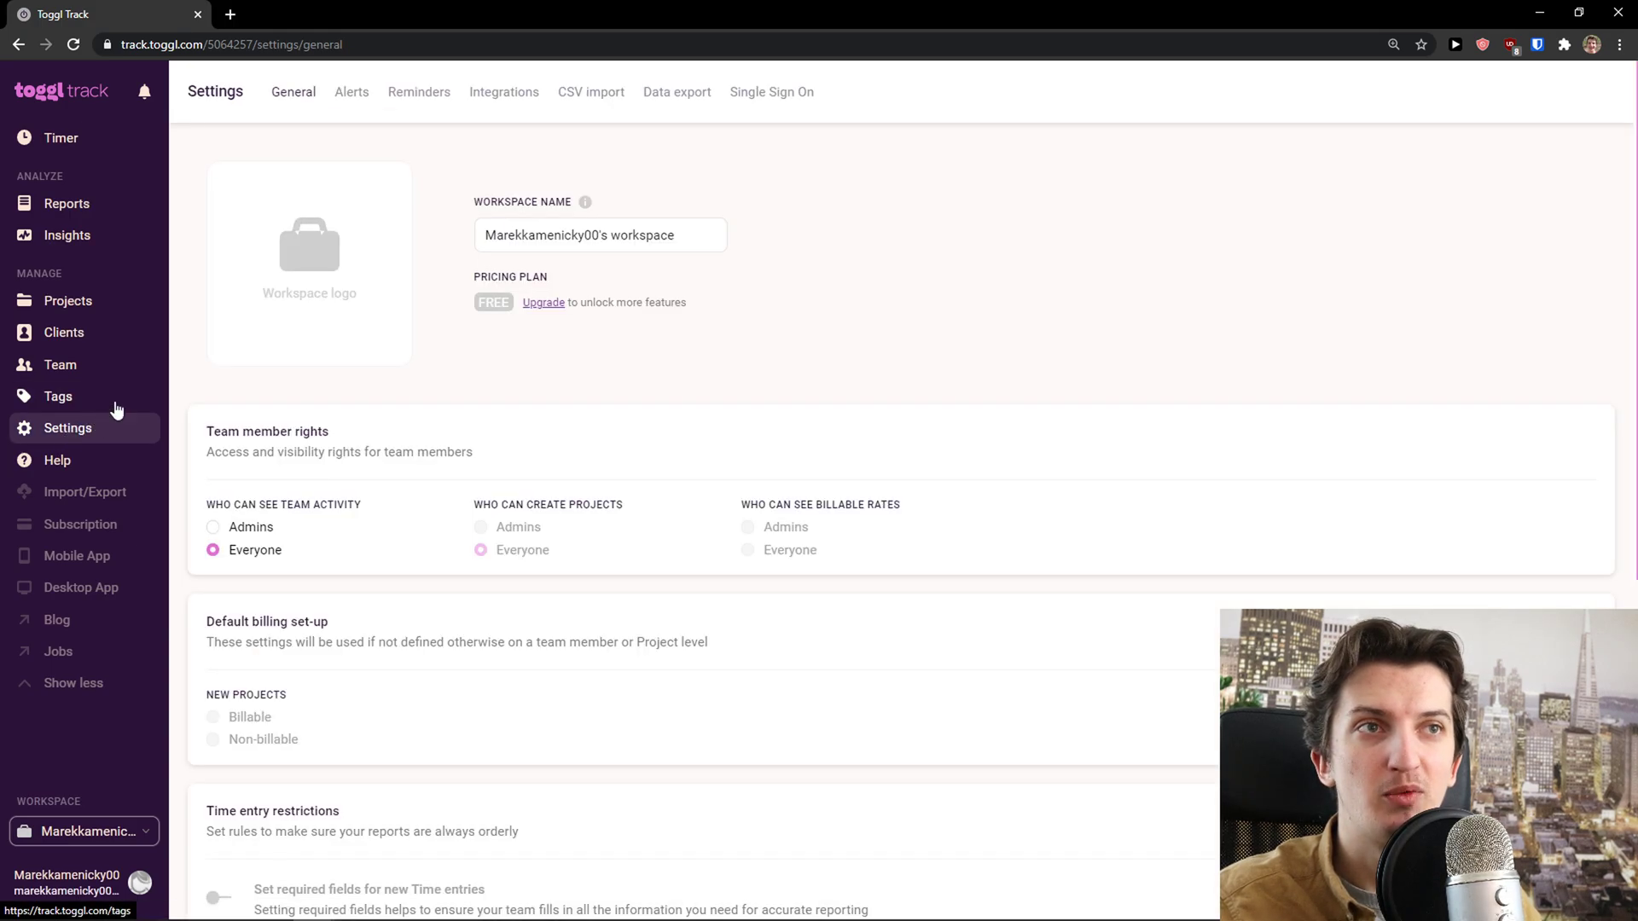
pyautogui.moveTo(336, 346)
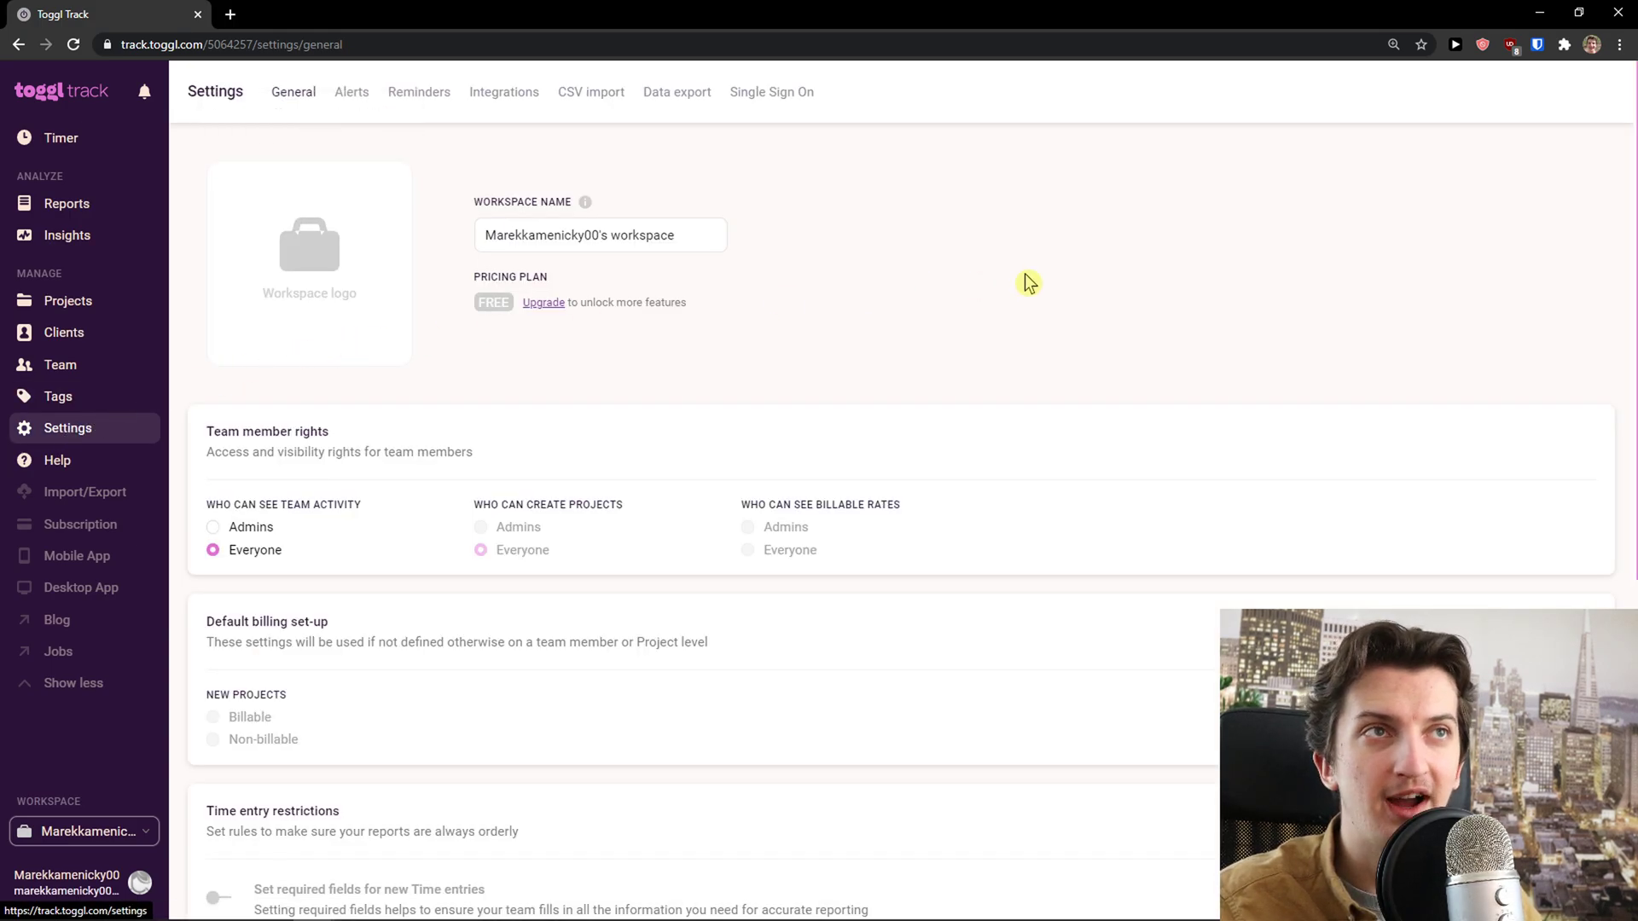
pyautogui.click(513, 108)
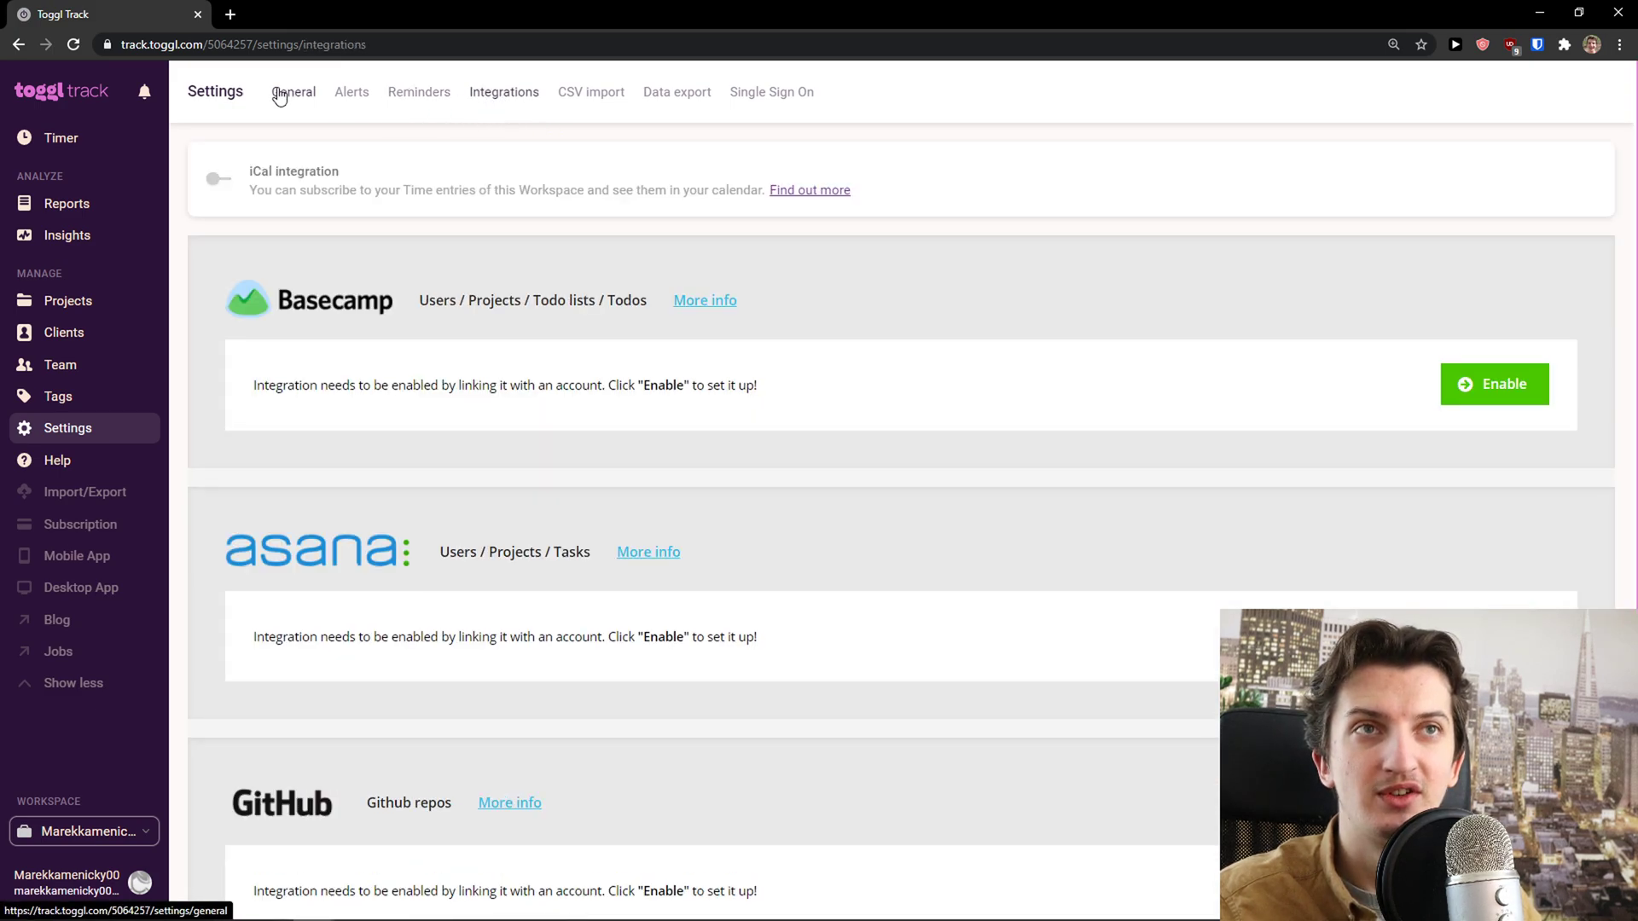
pyautogui.click(276, 96)
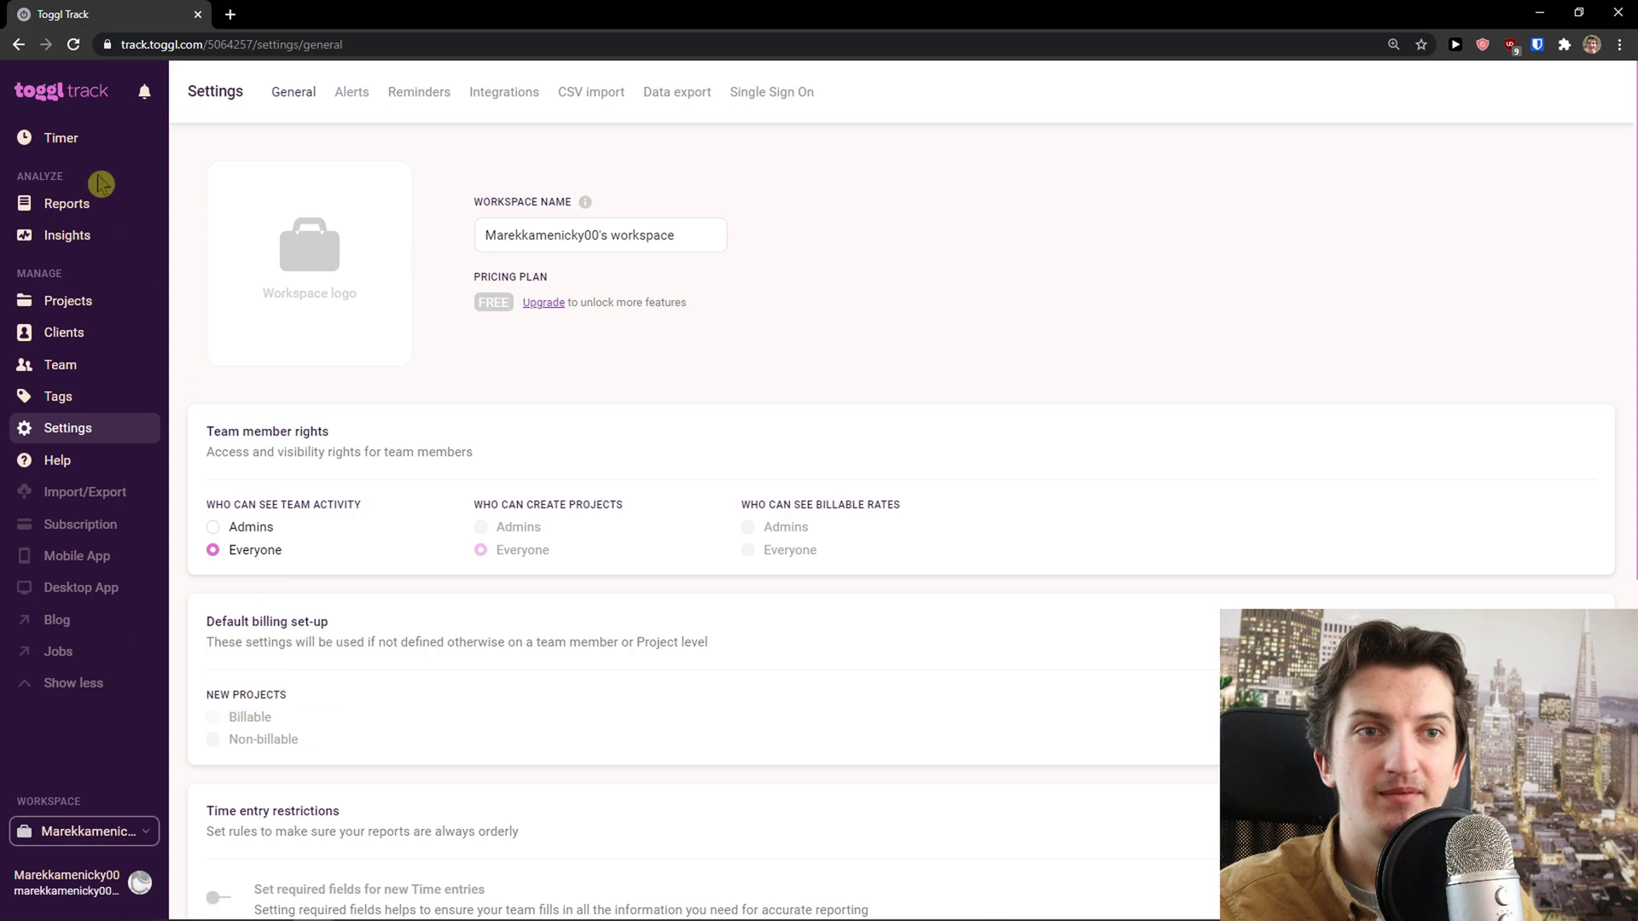
pyautogui.moveTo(215, 718)
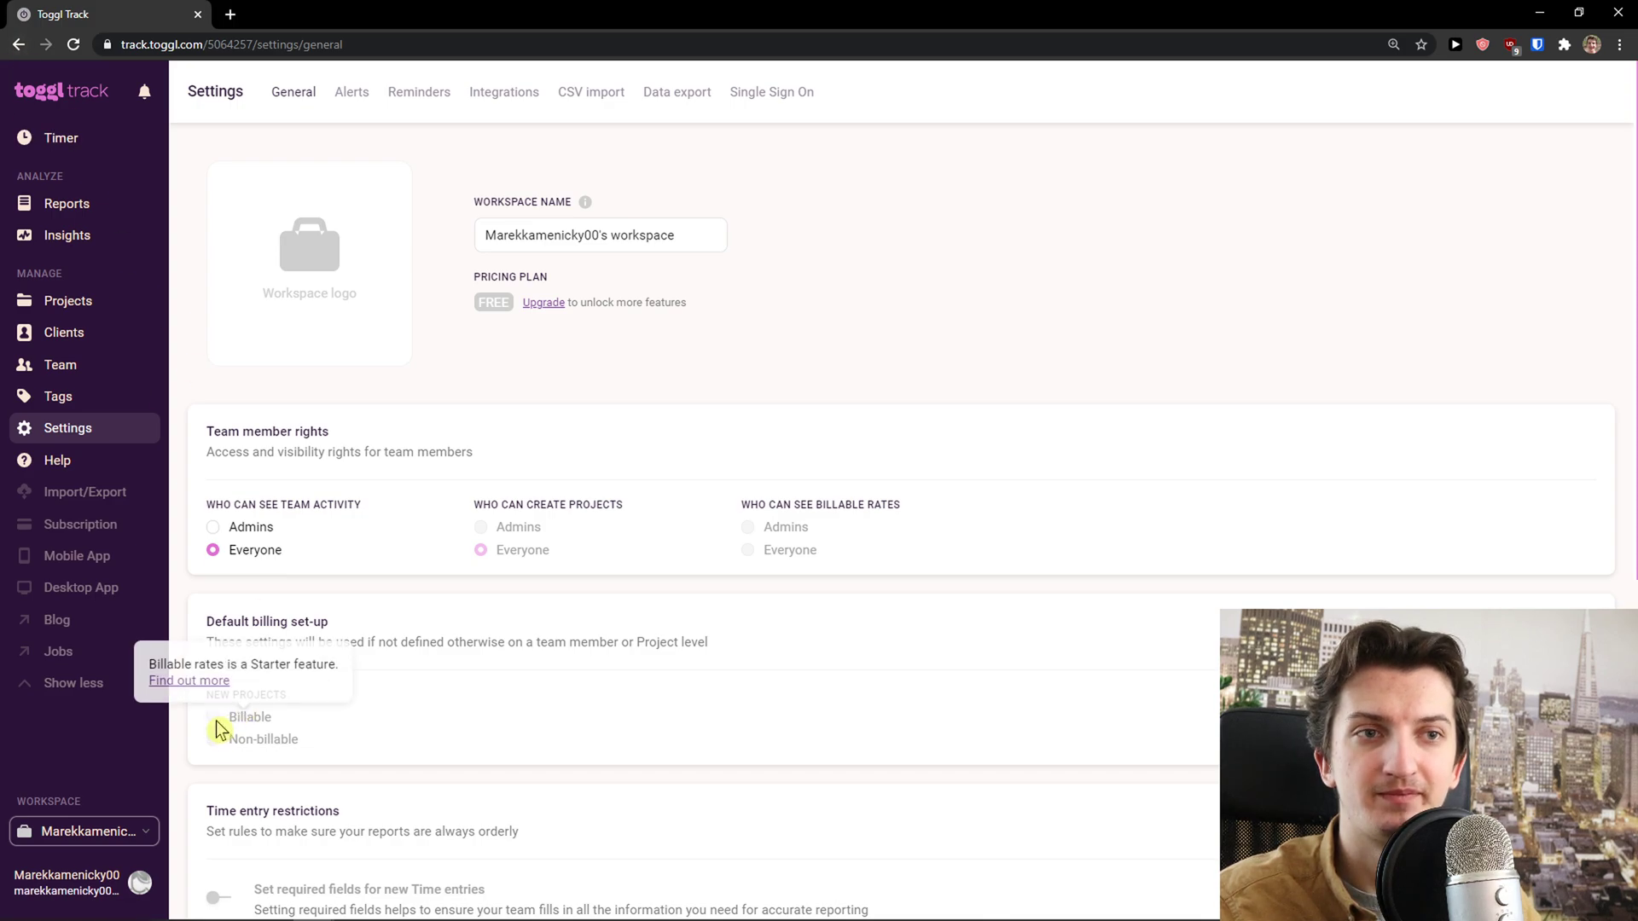
pyautogui.click(58, 136)
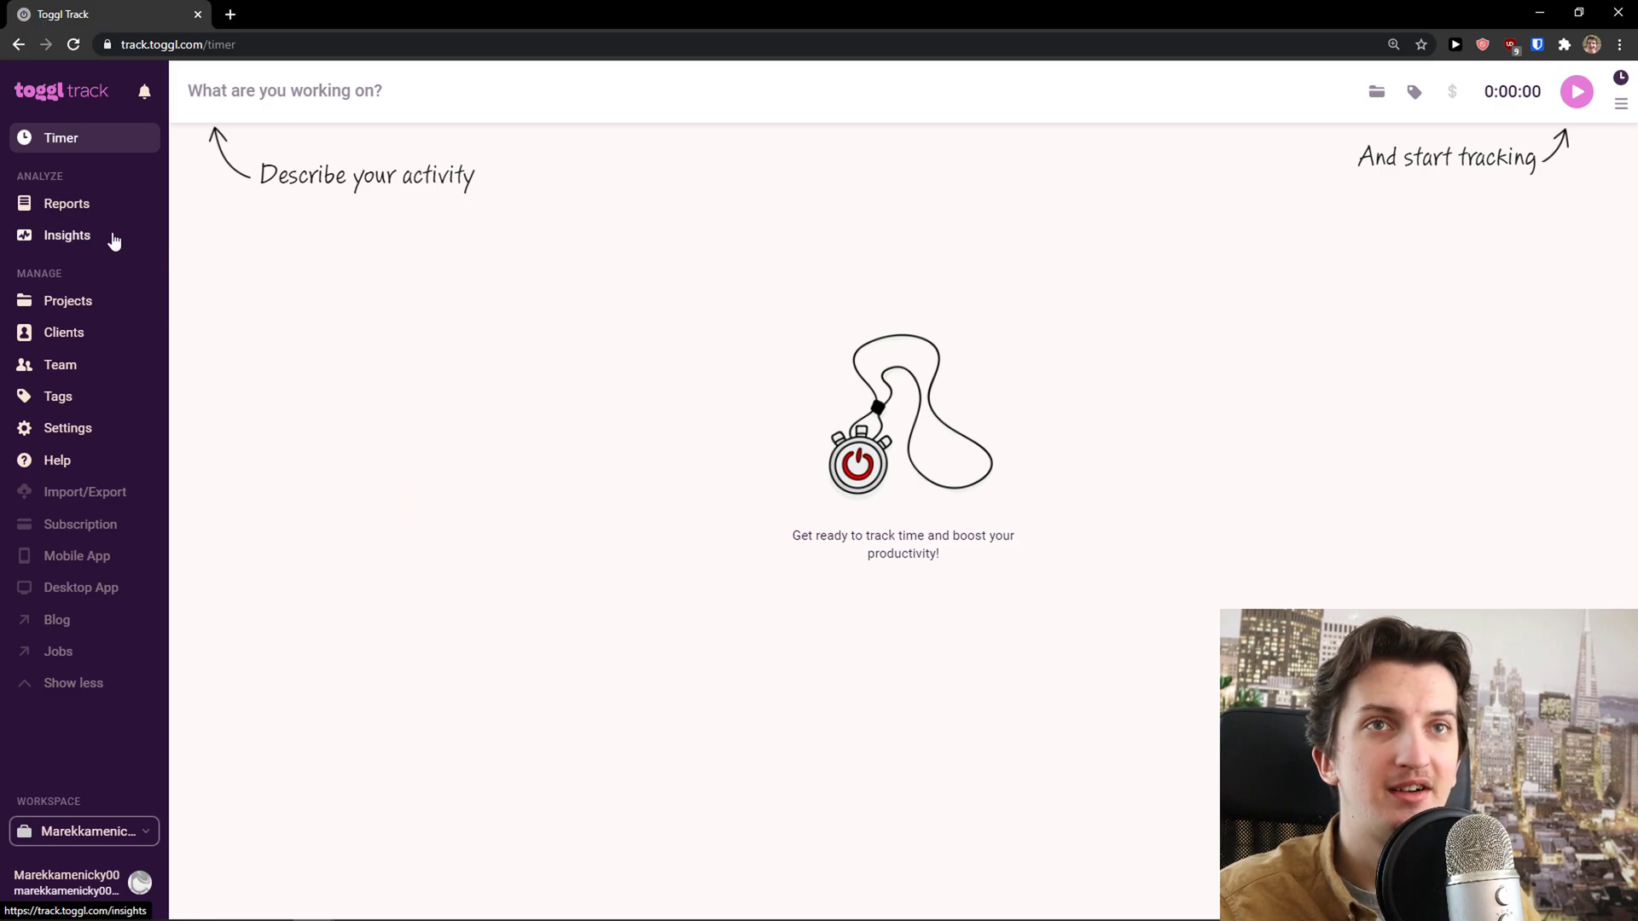
# Track a 4-second Youtube Channel time entry by starting and stopping the timer
pyautogui.click(319, 104)
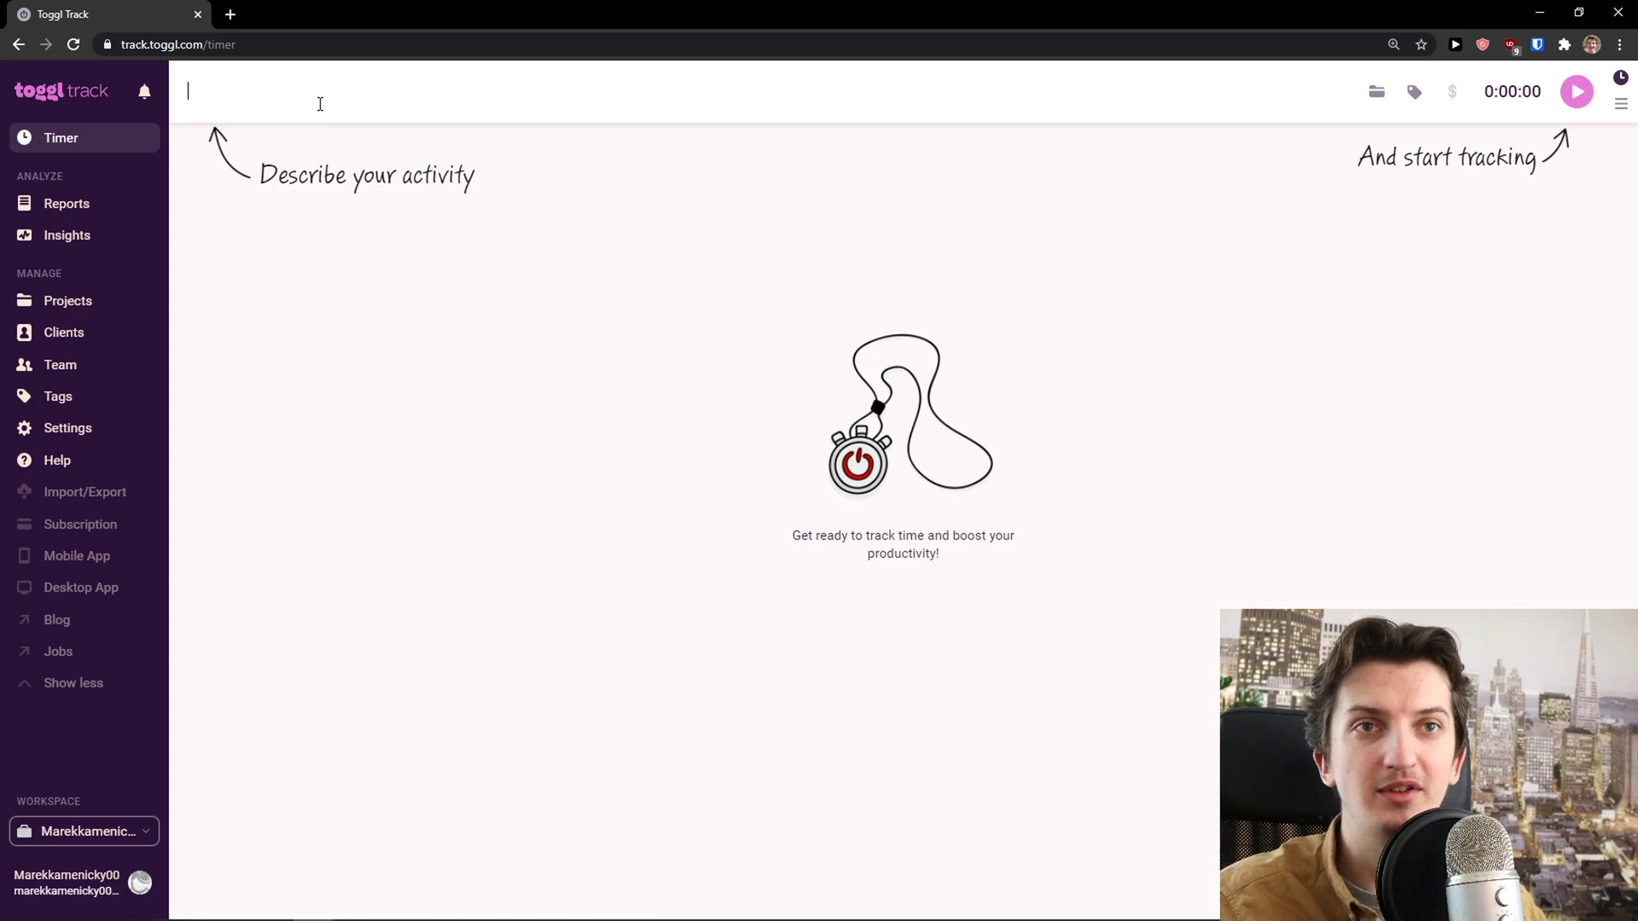
pyautogui.write('you')
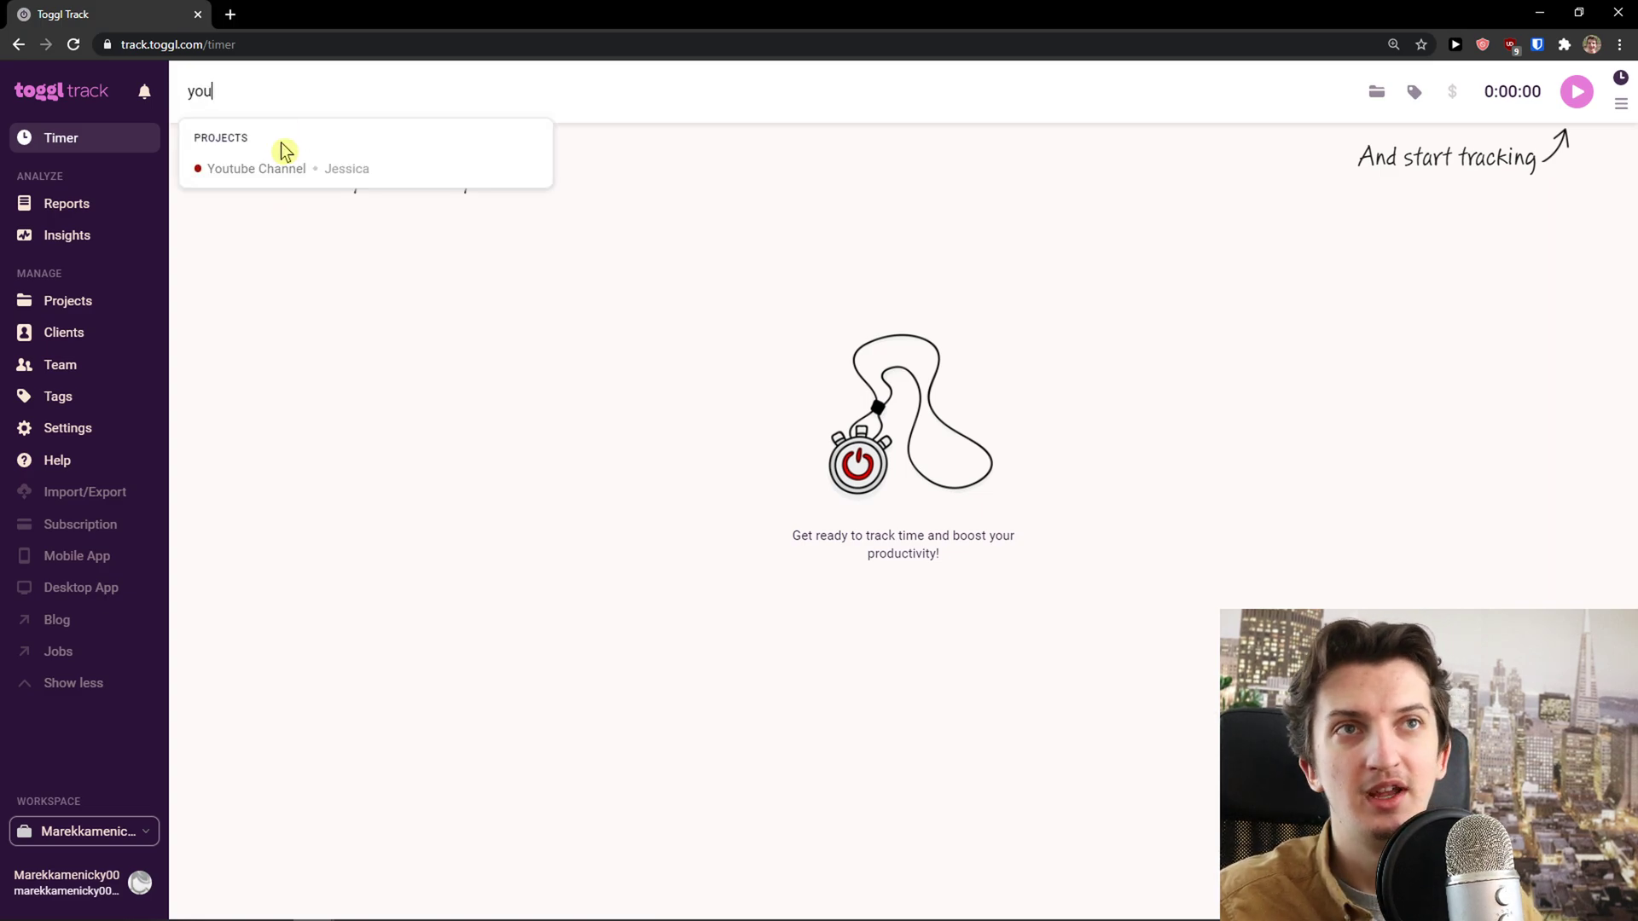
pyautogui.click(316, 171)
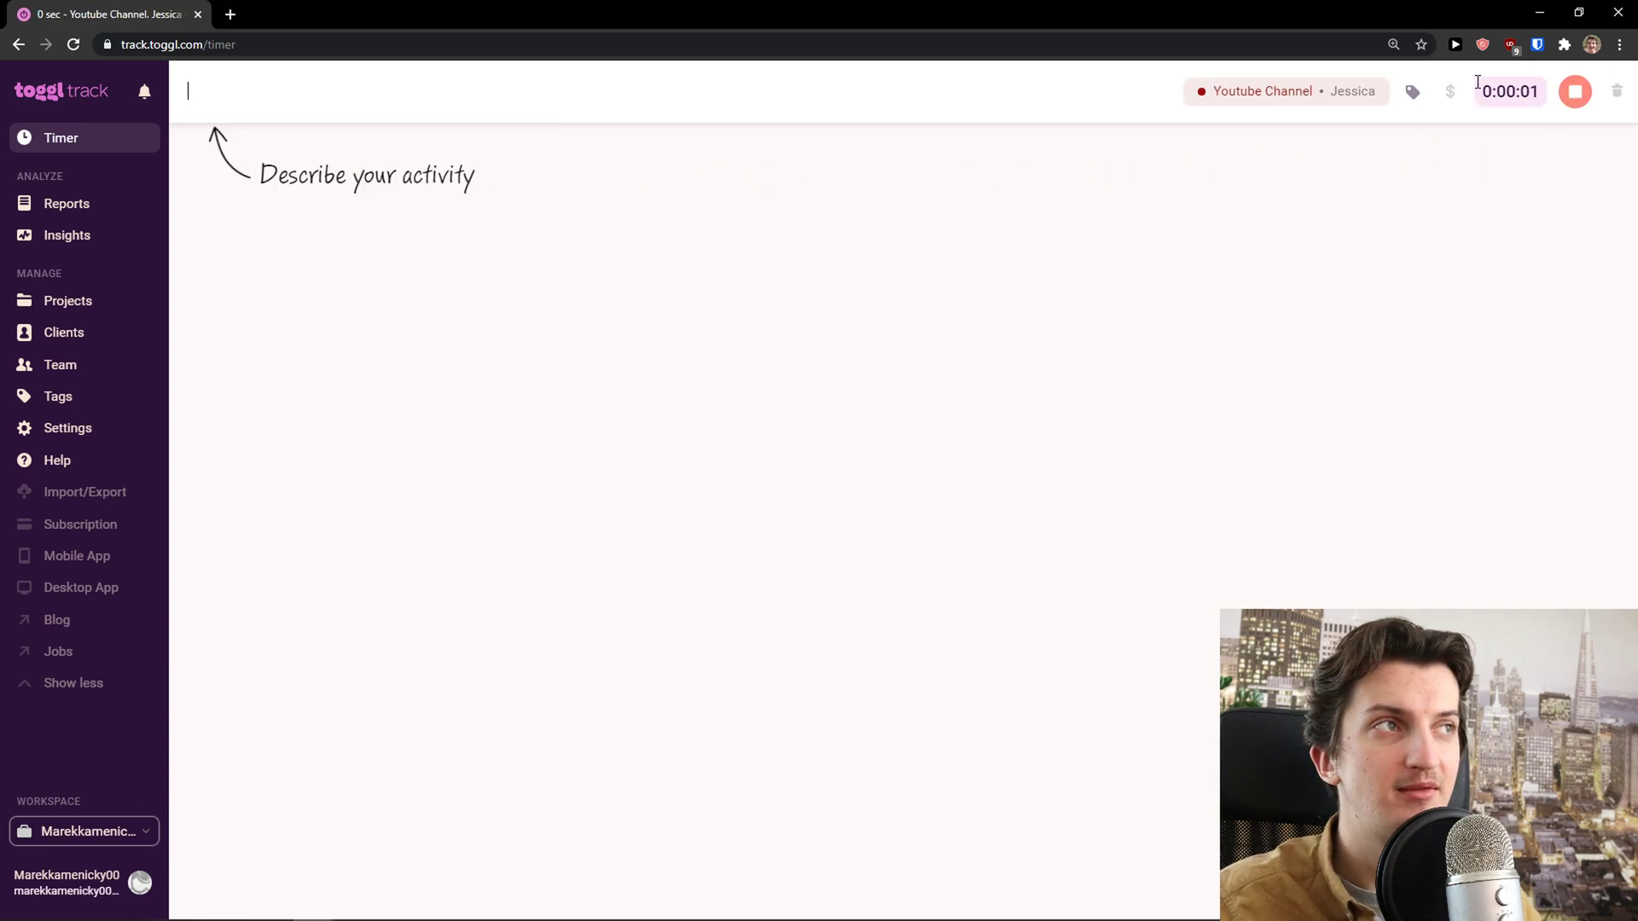
pyautogui.click(1455, 100)
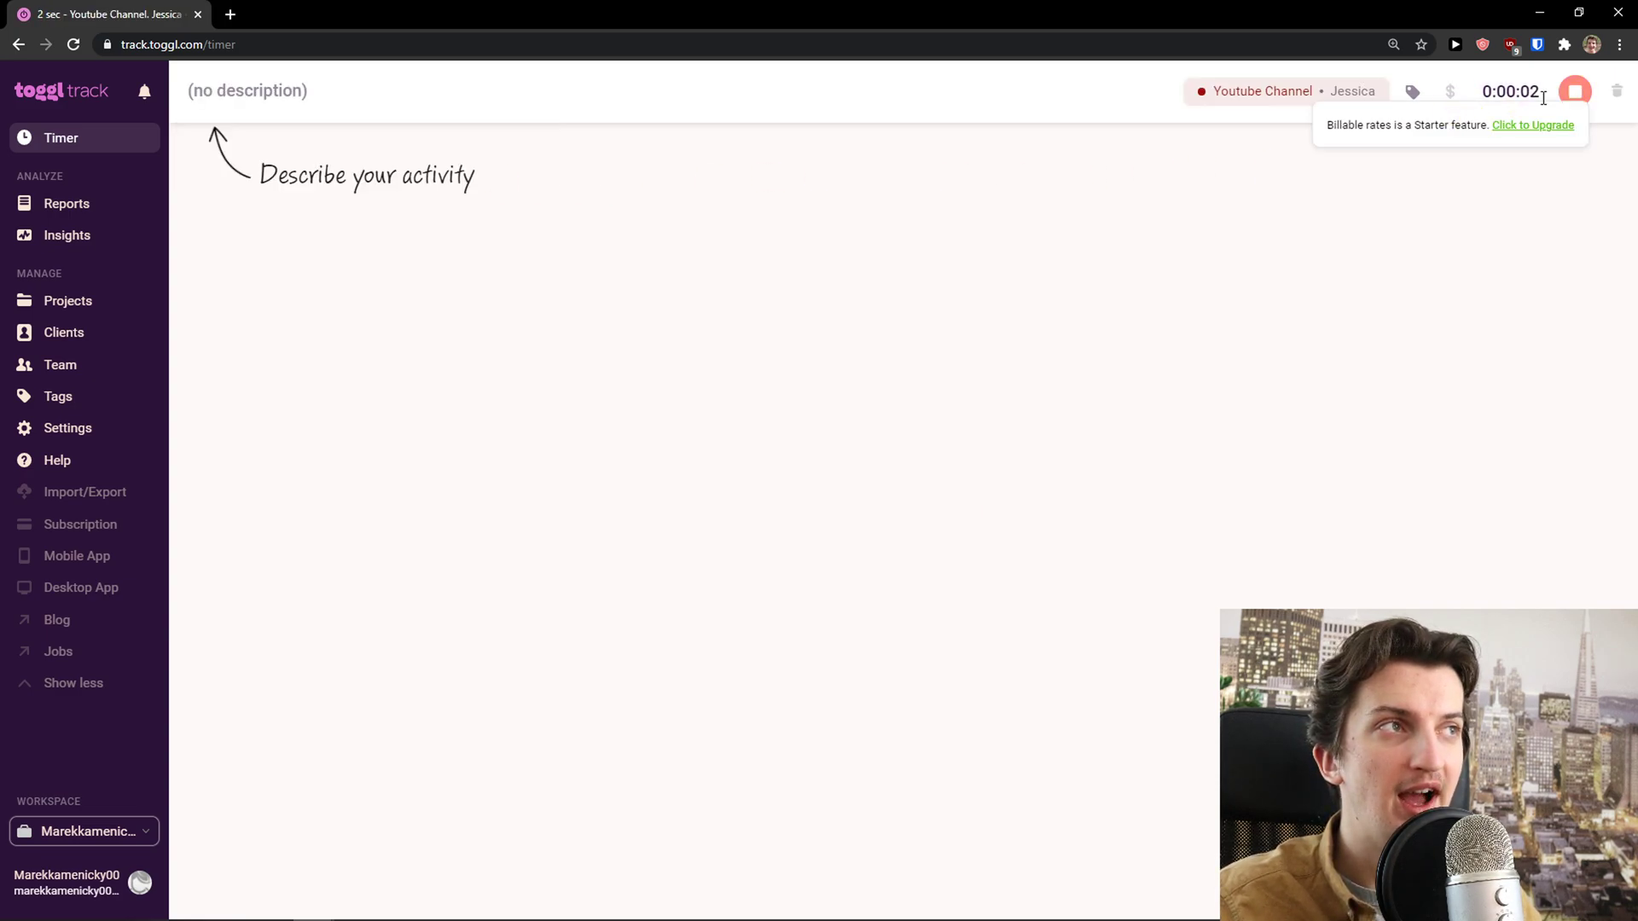
pyautogui.click(1575, 91)
# Check the billable option and preselect the youtube tag for the next entry
pyautogui.click(798, 94)
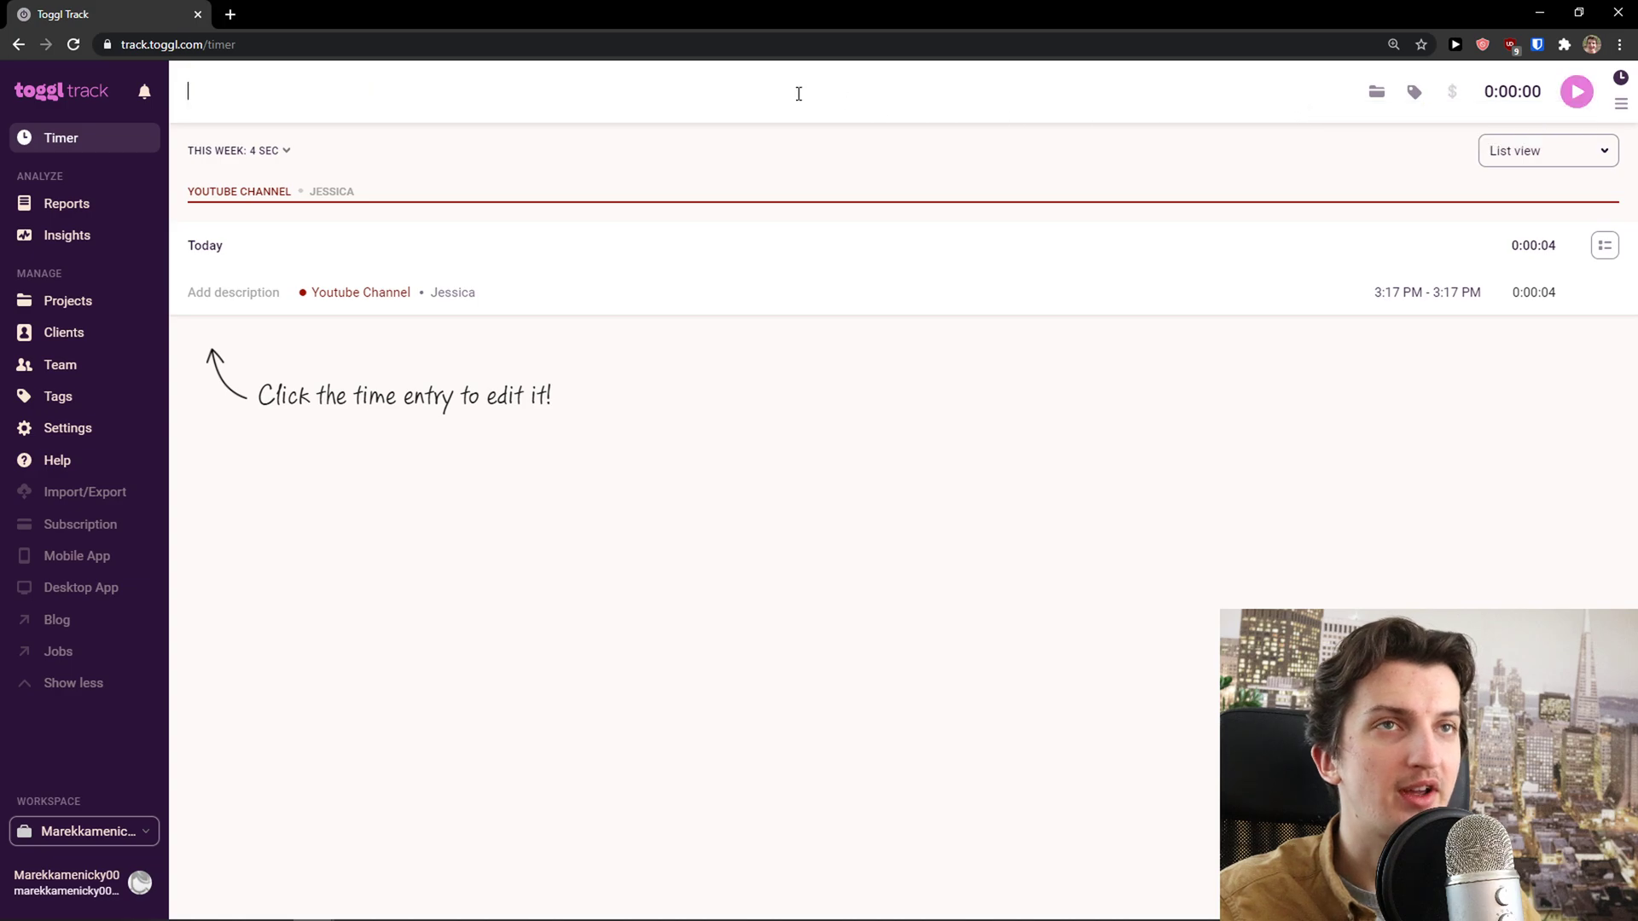
pyautogui.click(1451, 100)
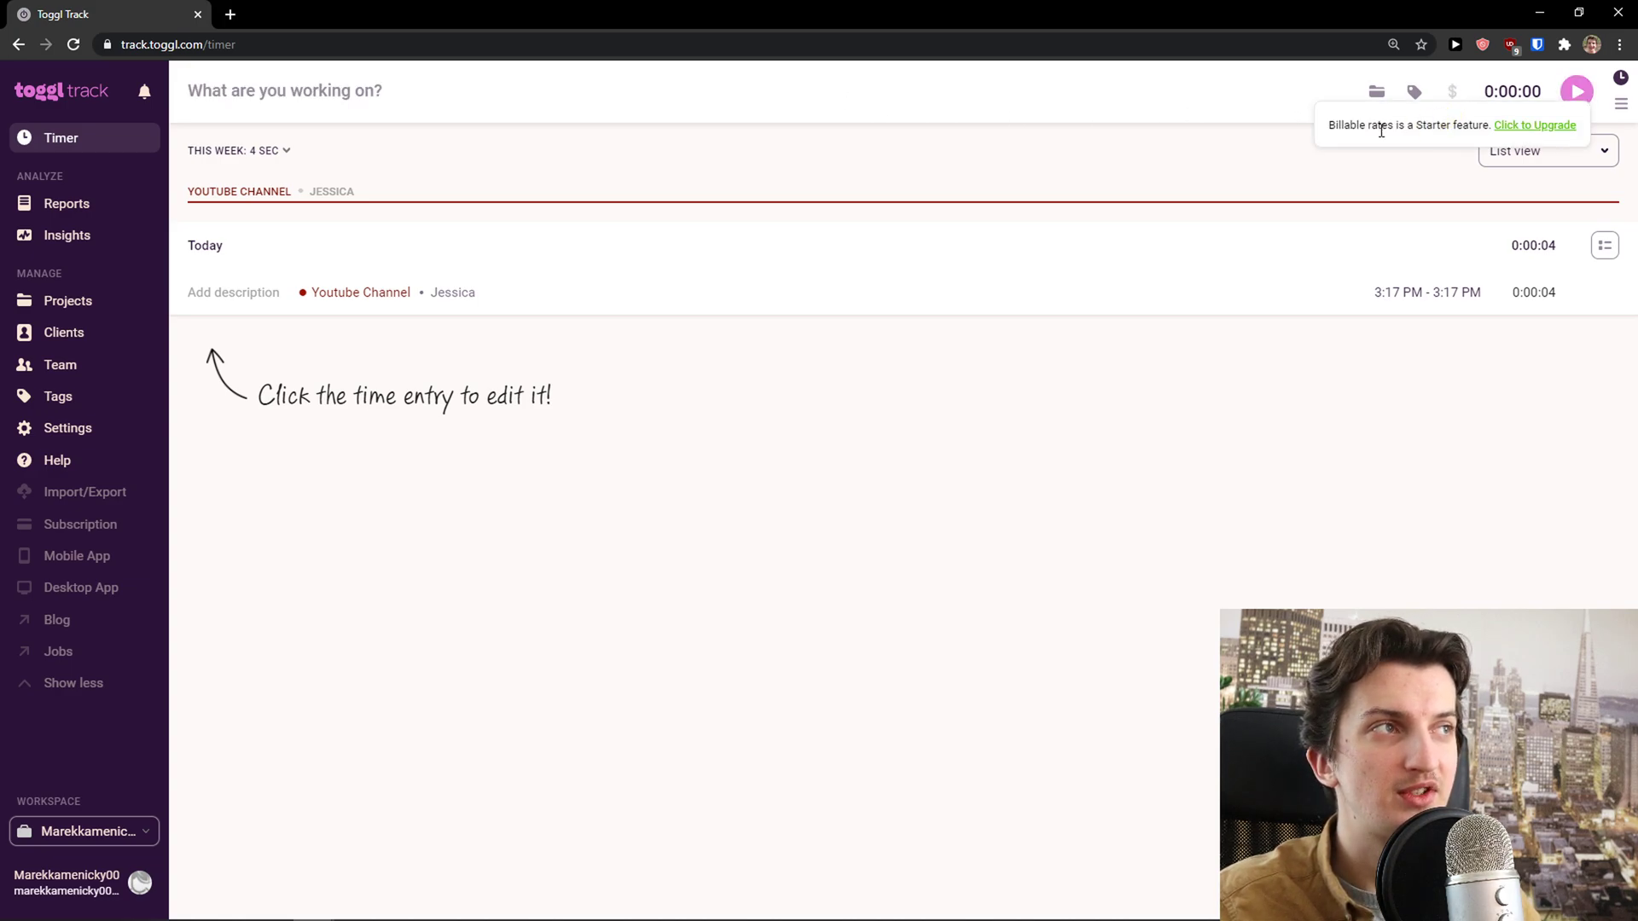
pyautogui.moveTo(1381, 130); pyautogui.dragTo(1469, 125)
pyautogui.click(1451, 102)
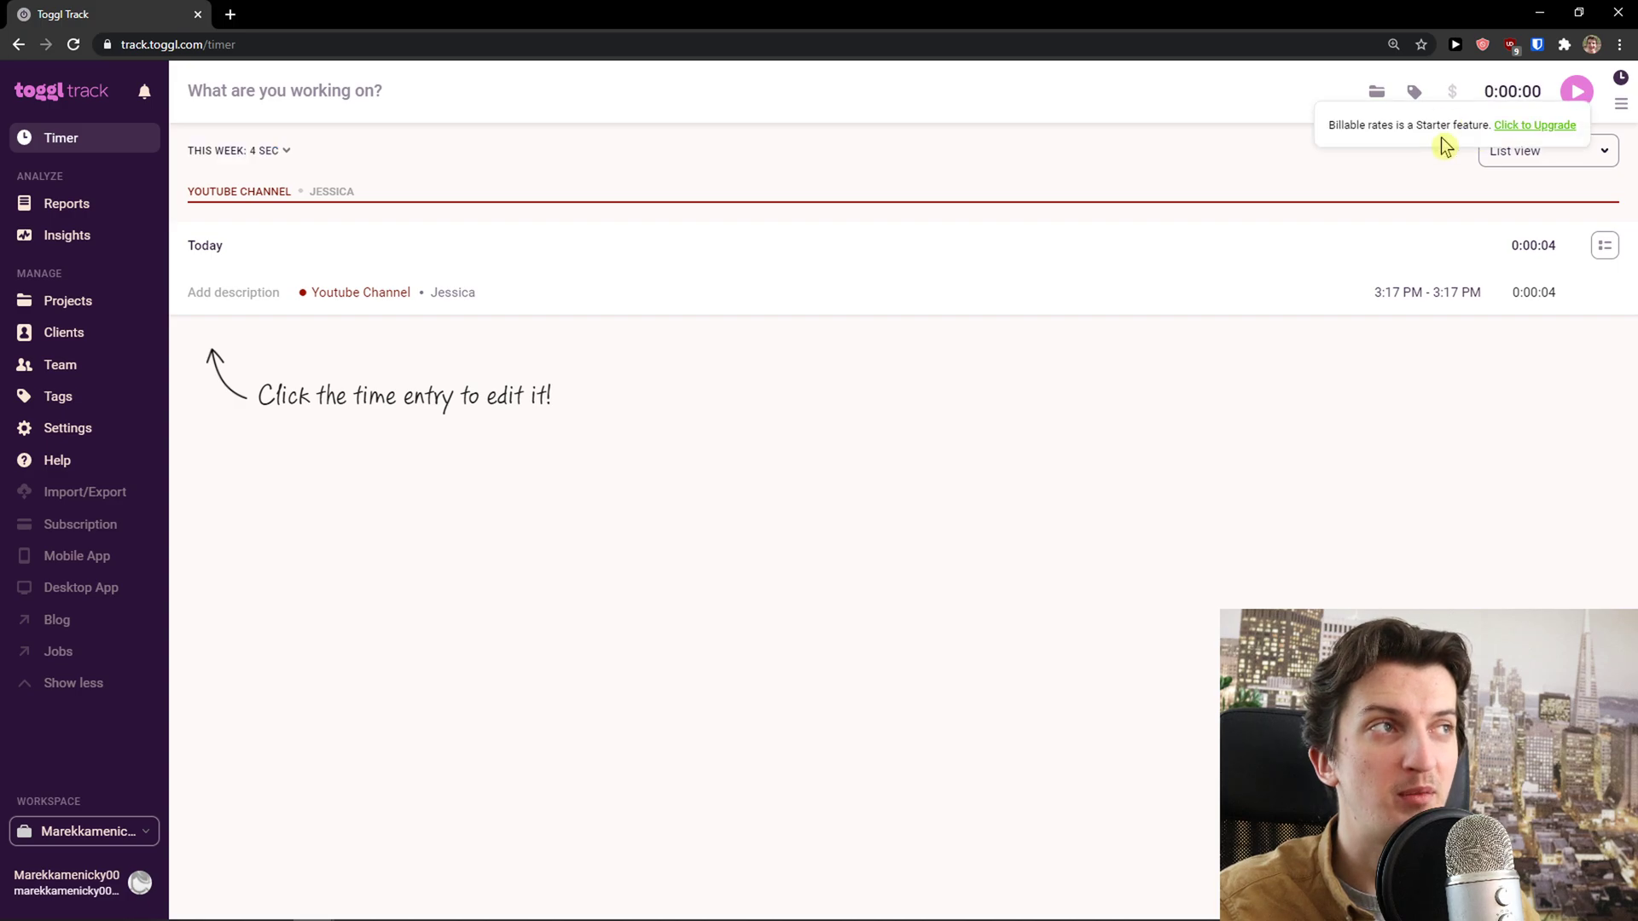
pyautogui.click(1270, 96)
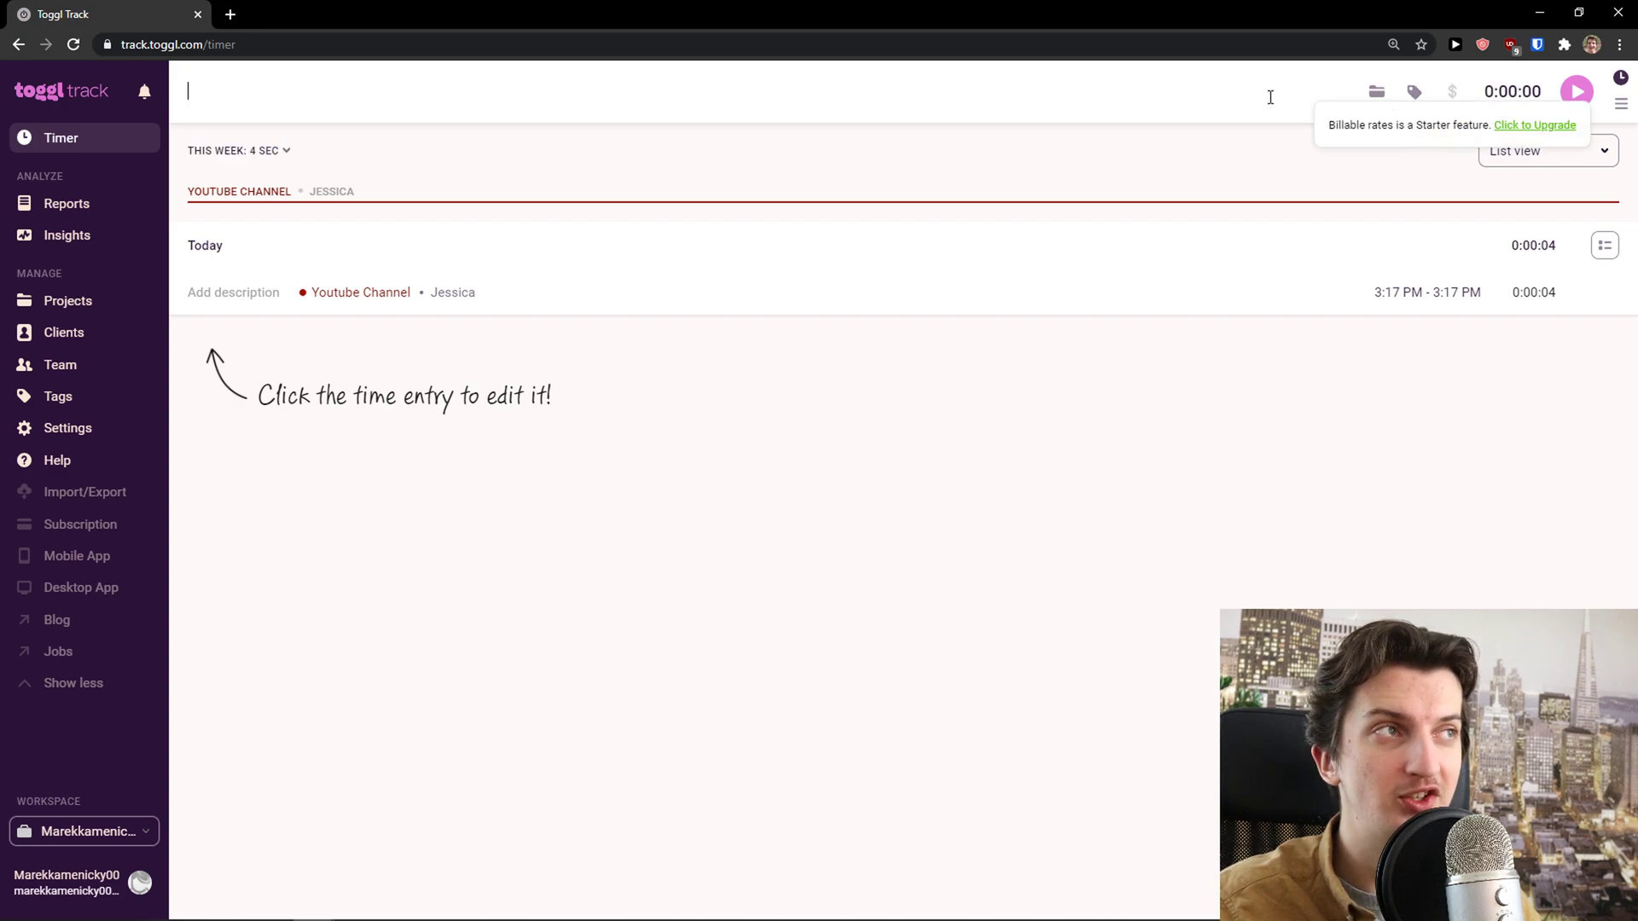
pyautogui.click(1416, 94)
pyautogui.click(1277, 187)
pyautogui.click(1377, 89)
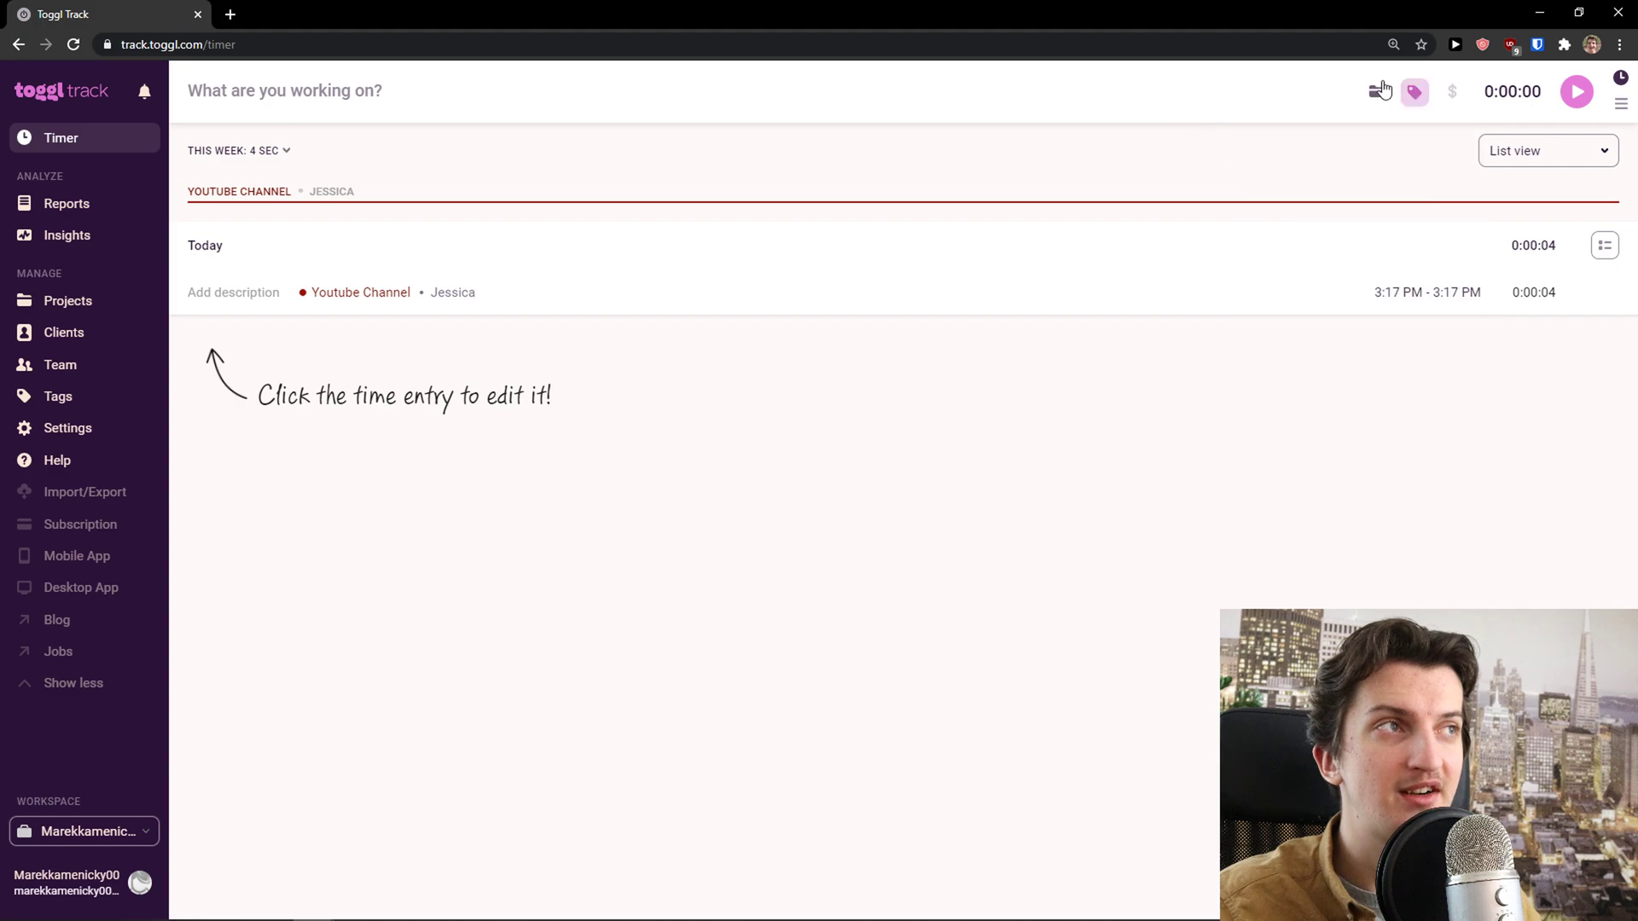
pyautogui.click(1382, 94)
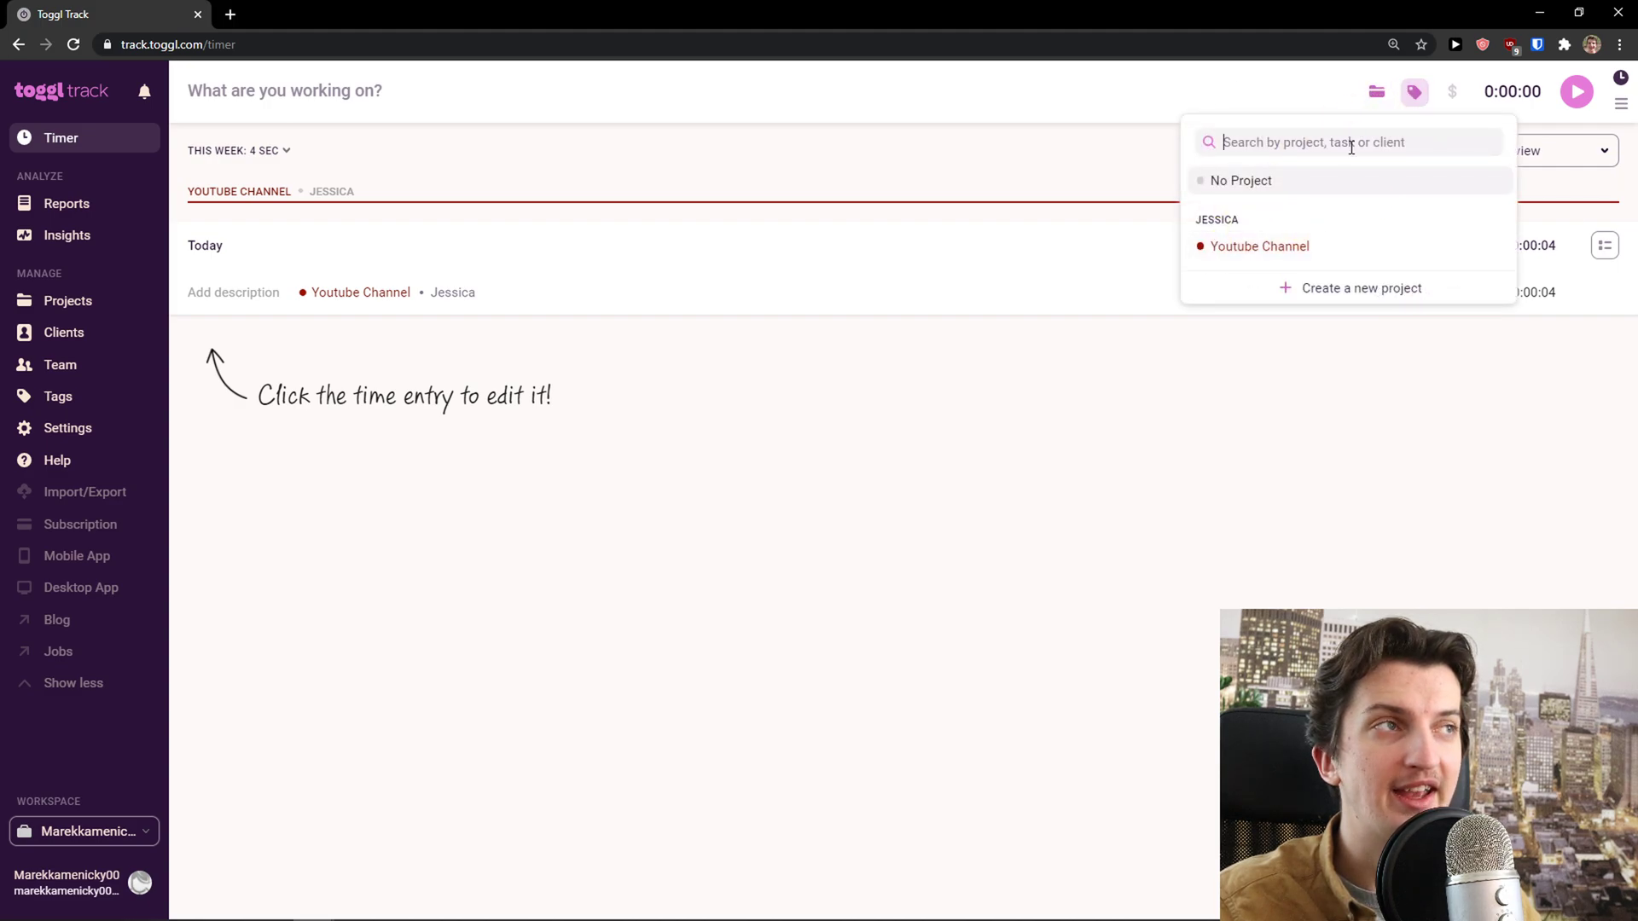
# Record a 13-second Youtube Channel entry tagged youtube by starting and stopping the timer
pyautogui.click(480, 89)
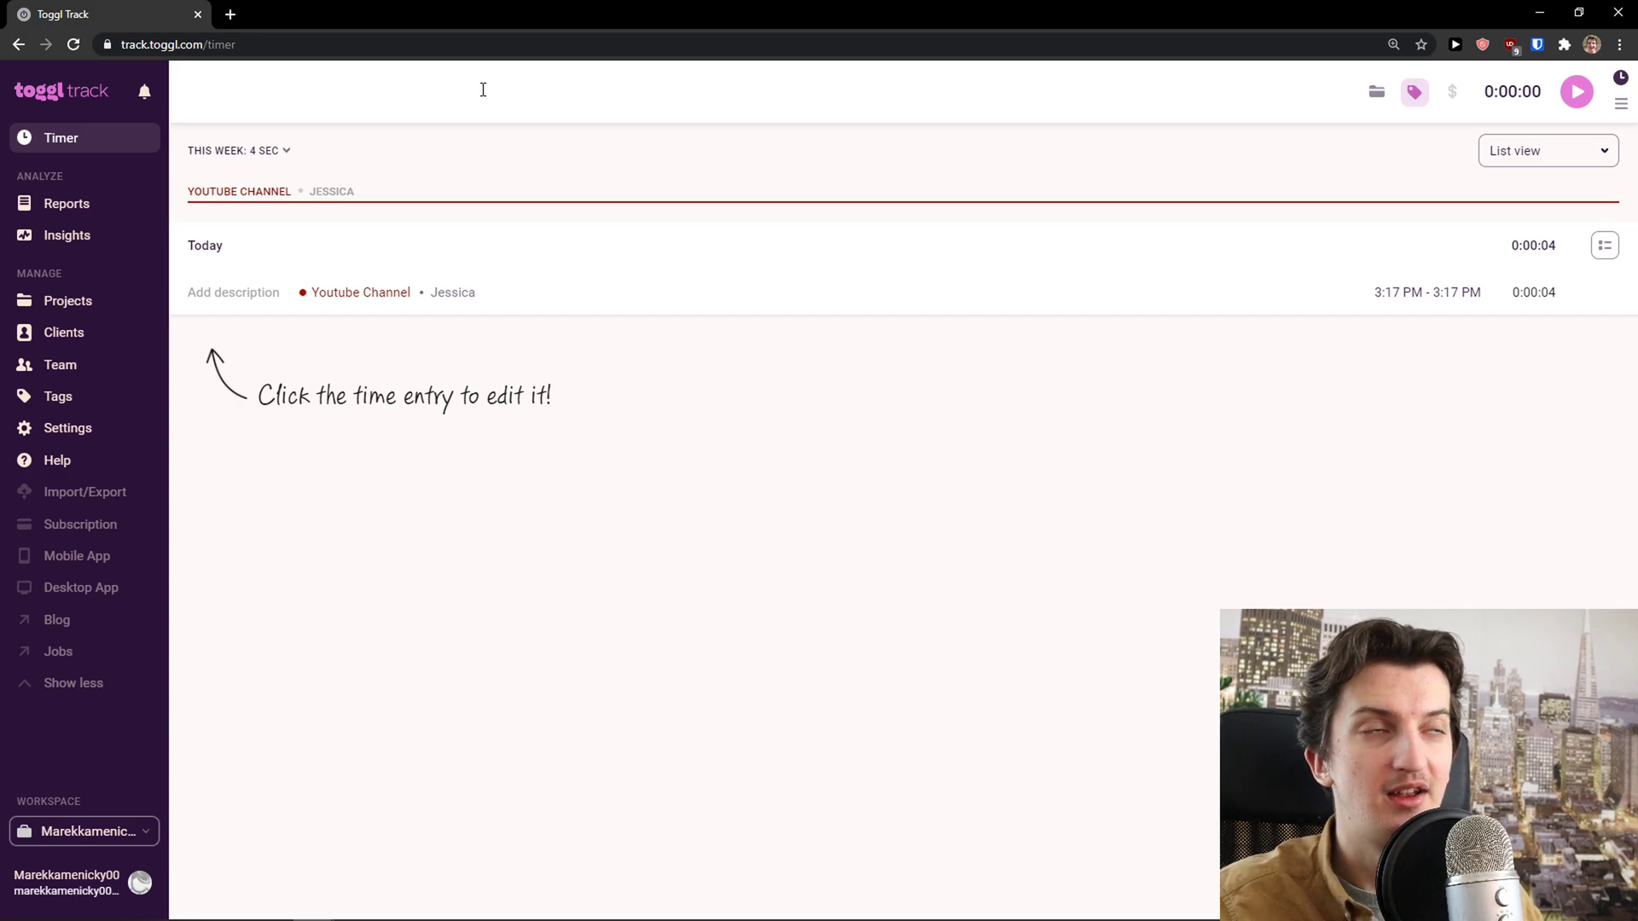
pyautogui.write('you')
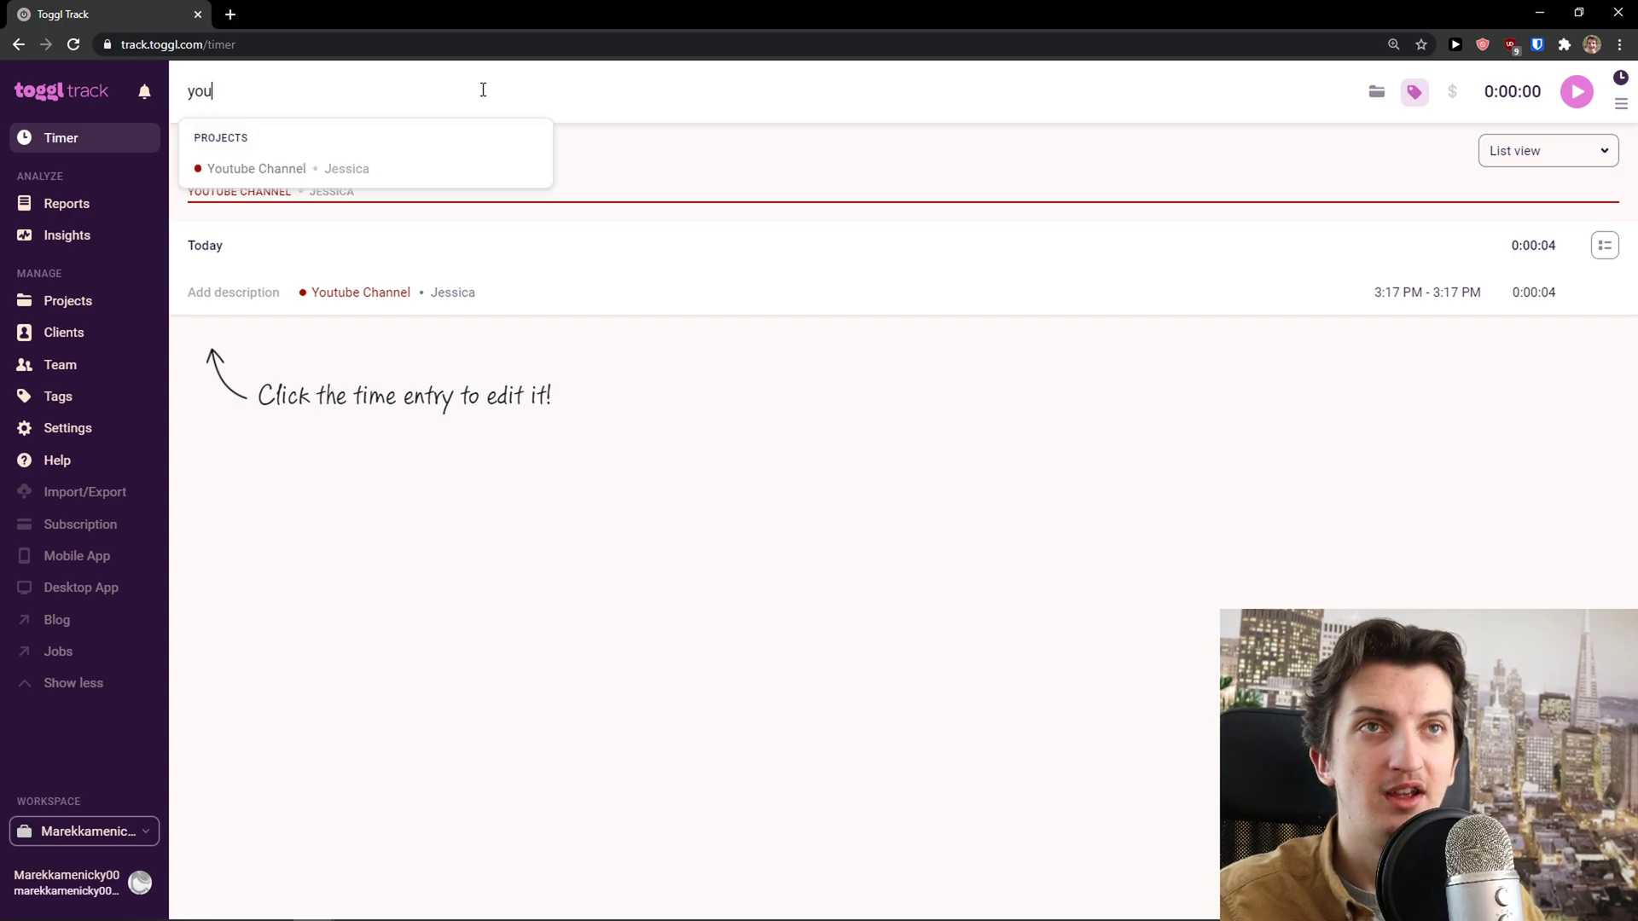
pyautogui.click(414, 168)
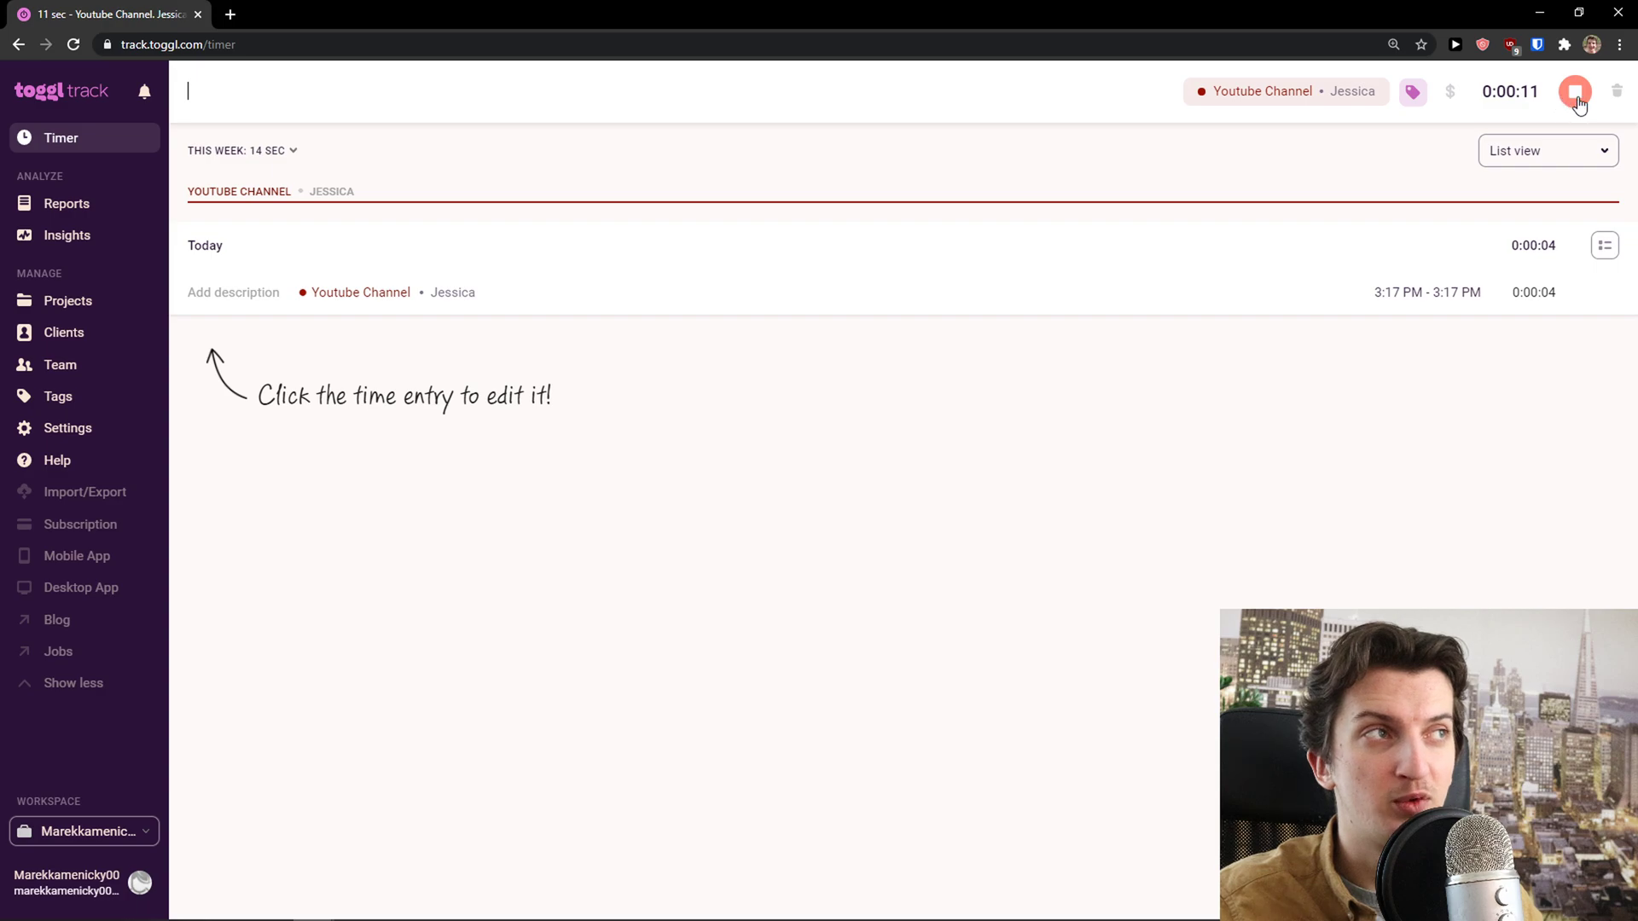
pyautogui.click(1577, 101)
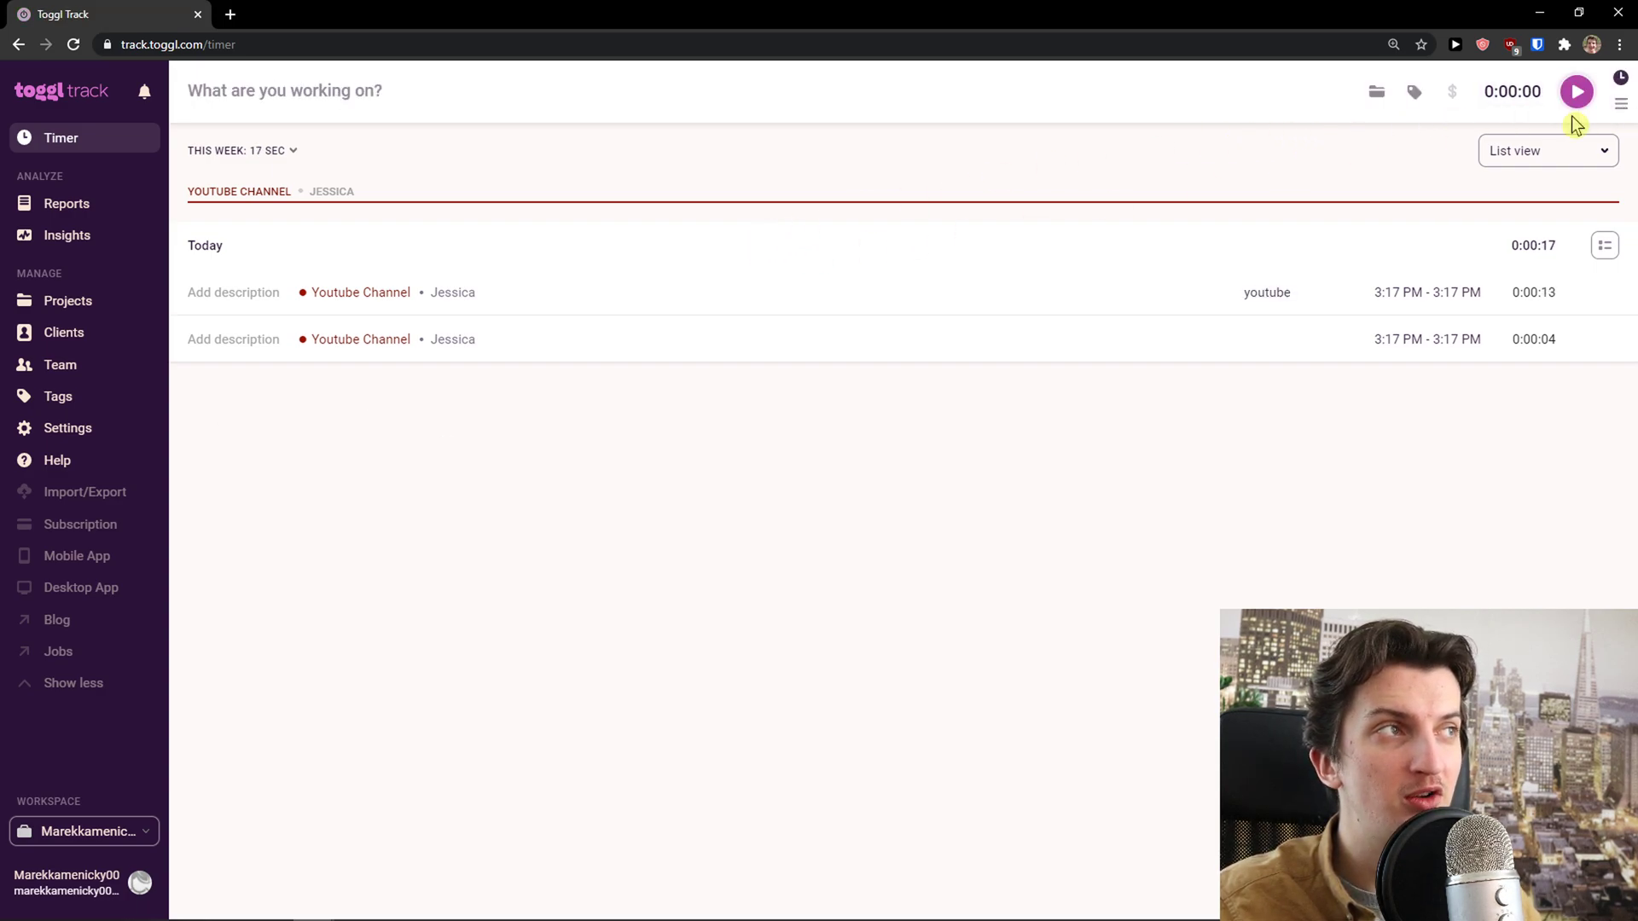
# Switch to manual mode and set the entry's start time to 2:17 PM
pyautogui.click(1621, 103)
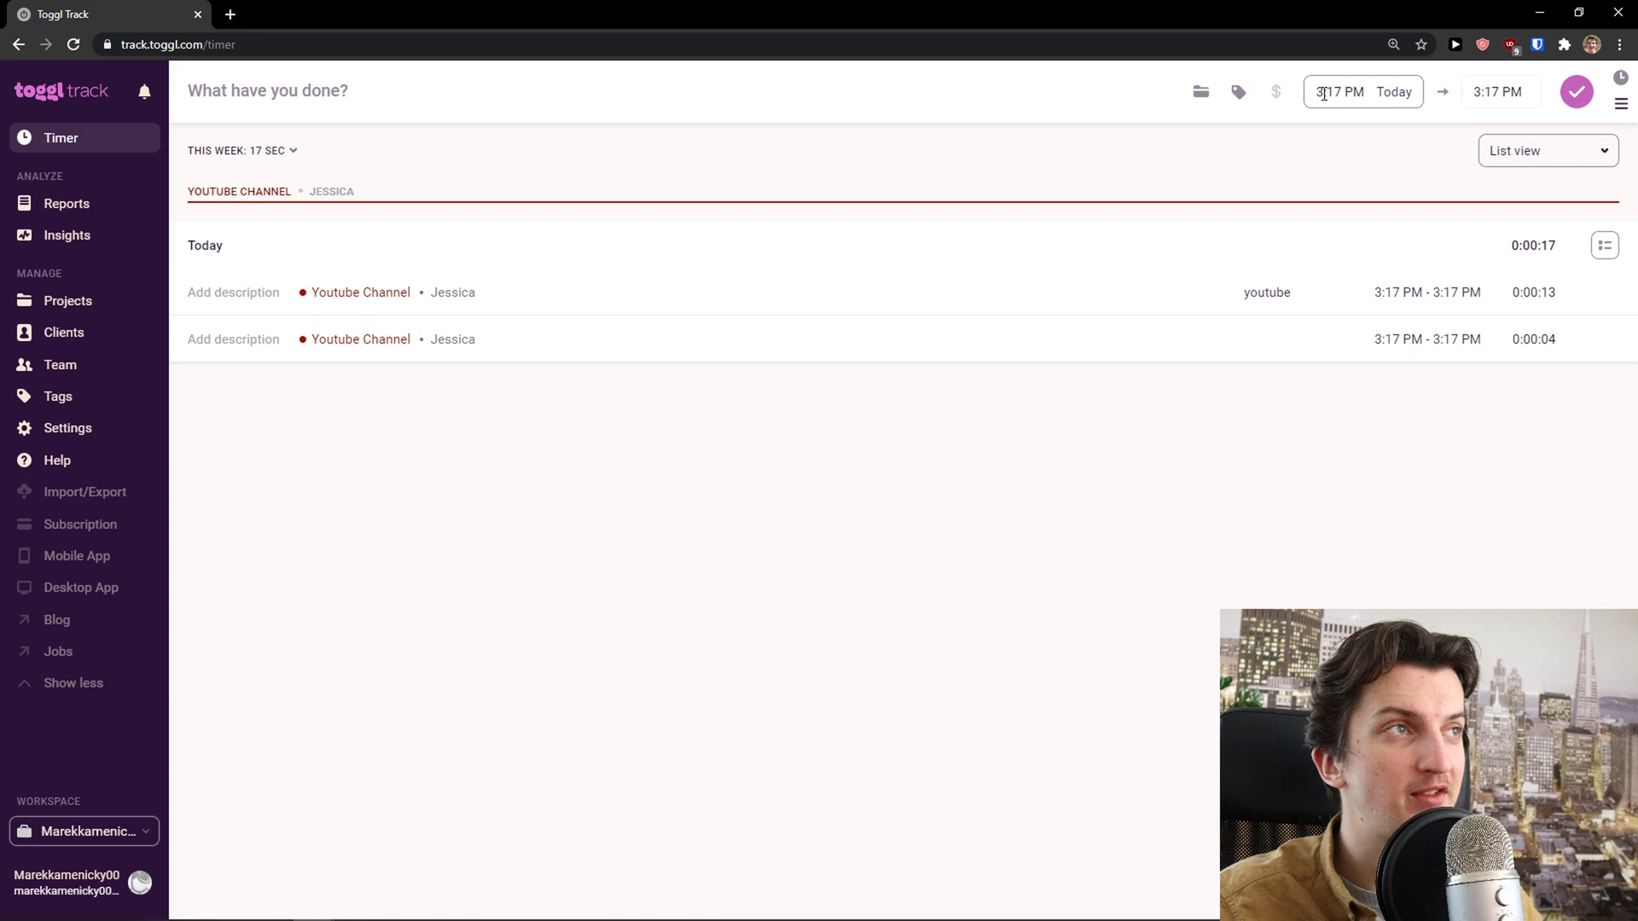
pyautogui.click(1322, 94)
pyautogui.click(1307, 143)
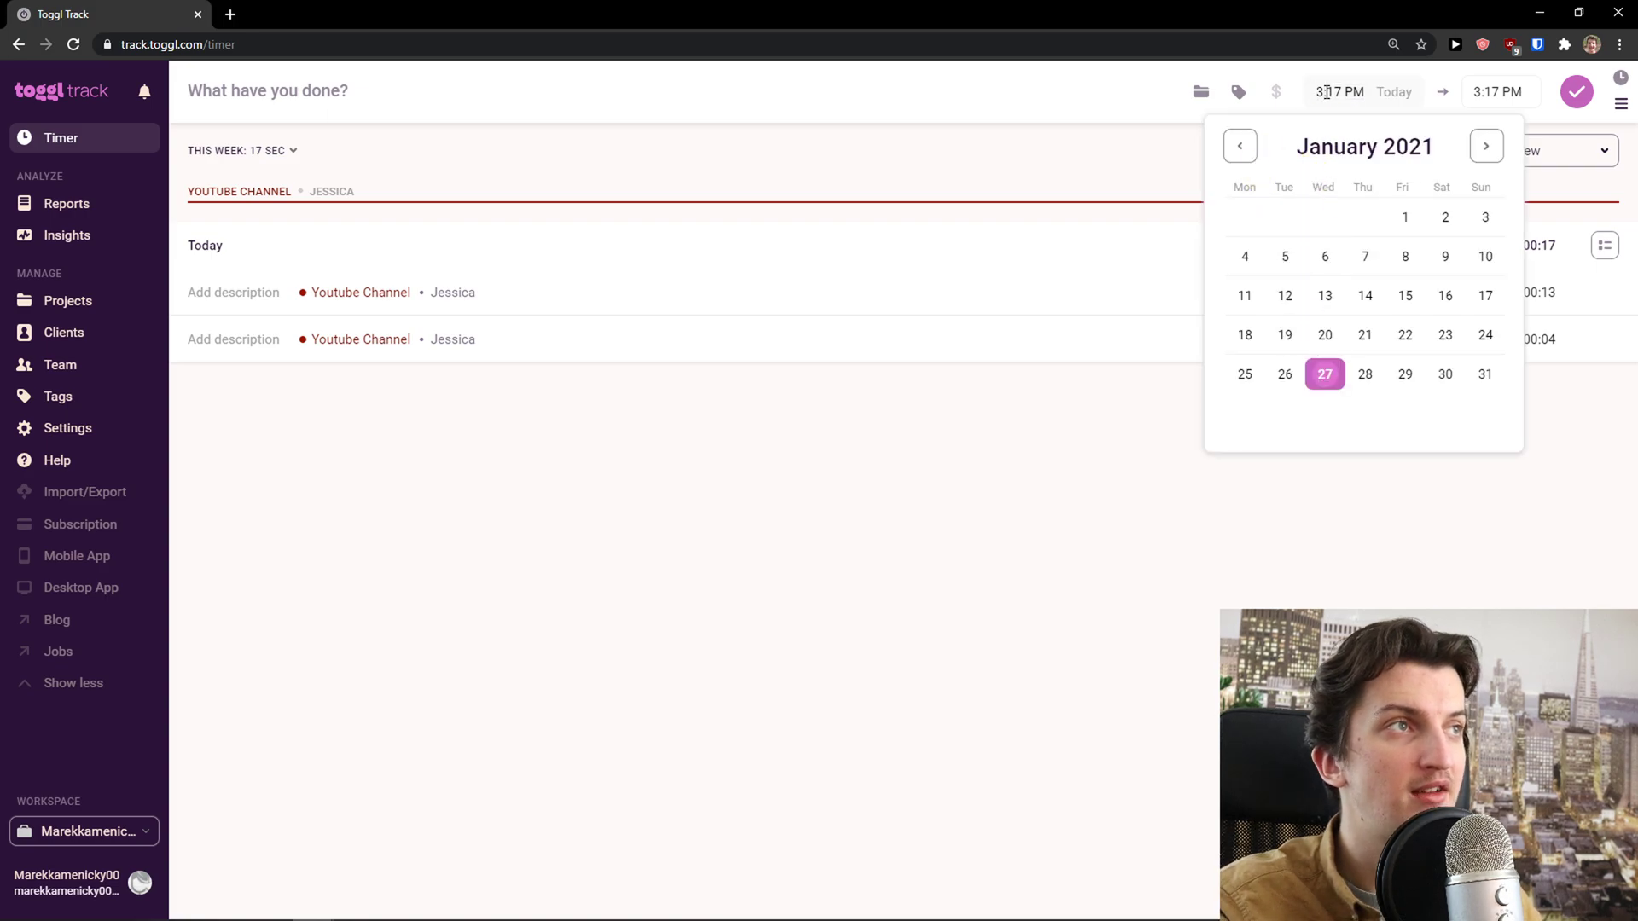
pyautogui.write('4')
pyautogui.press('BackSpace')
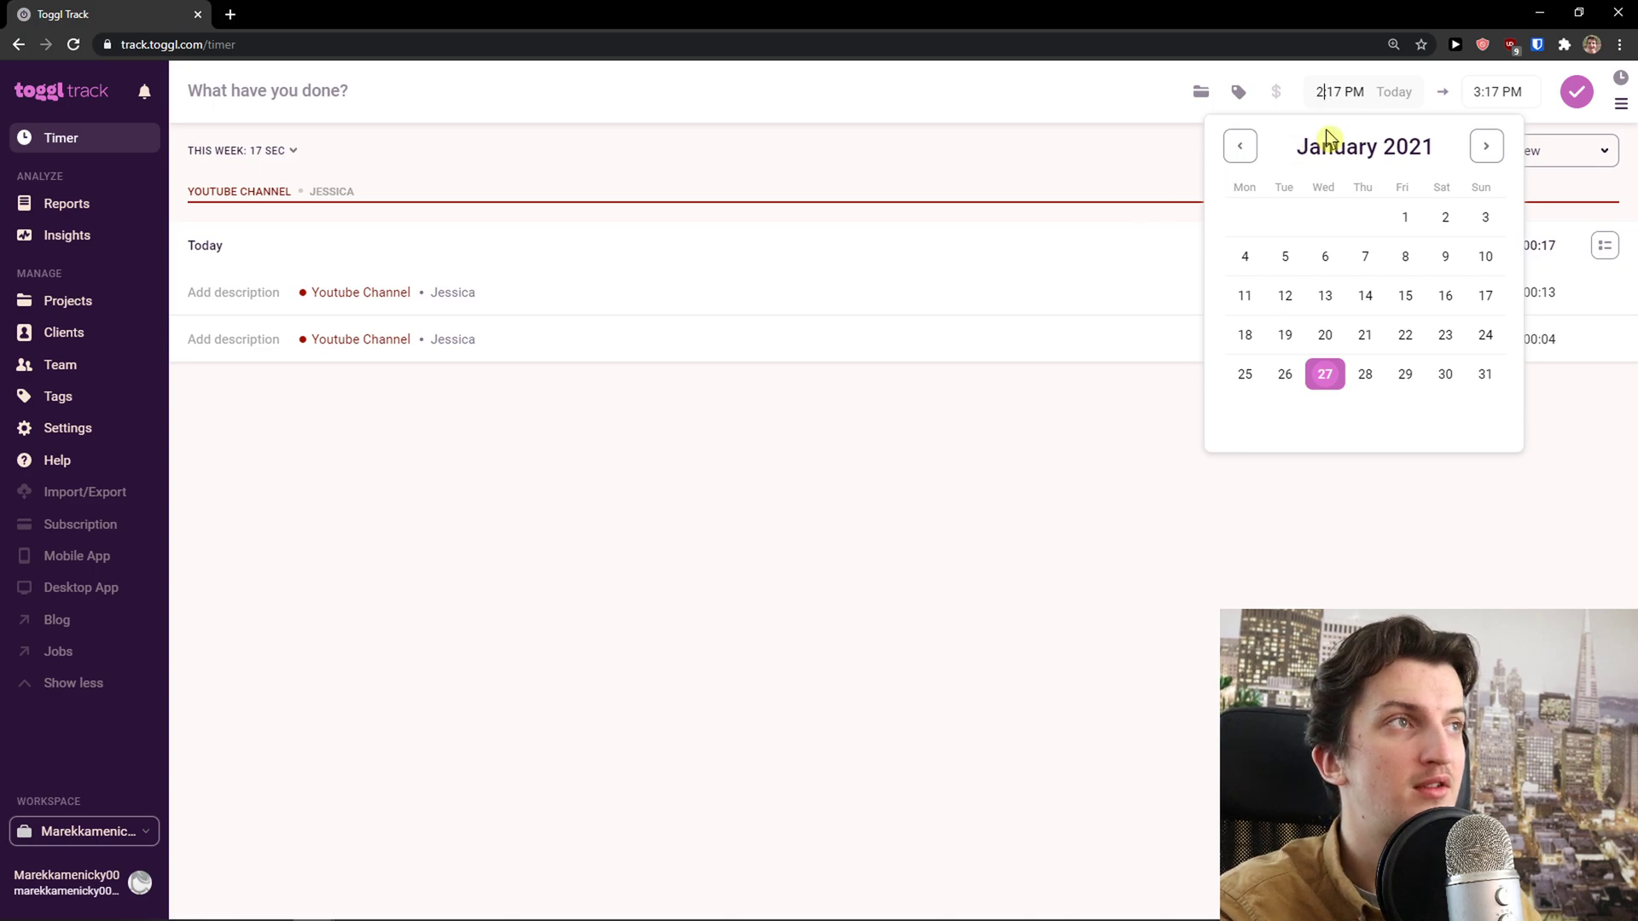
pyautogui.write('2')
pyautogui.click(1200, 414)
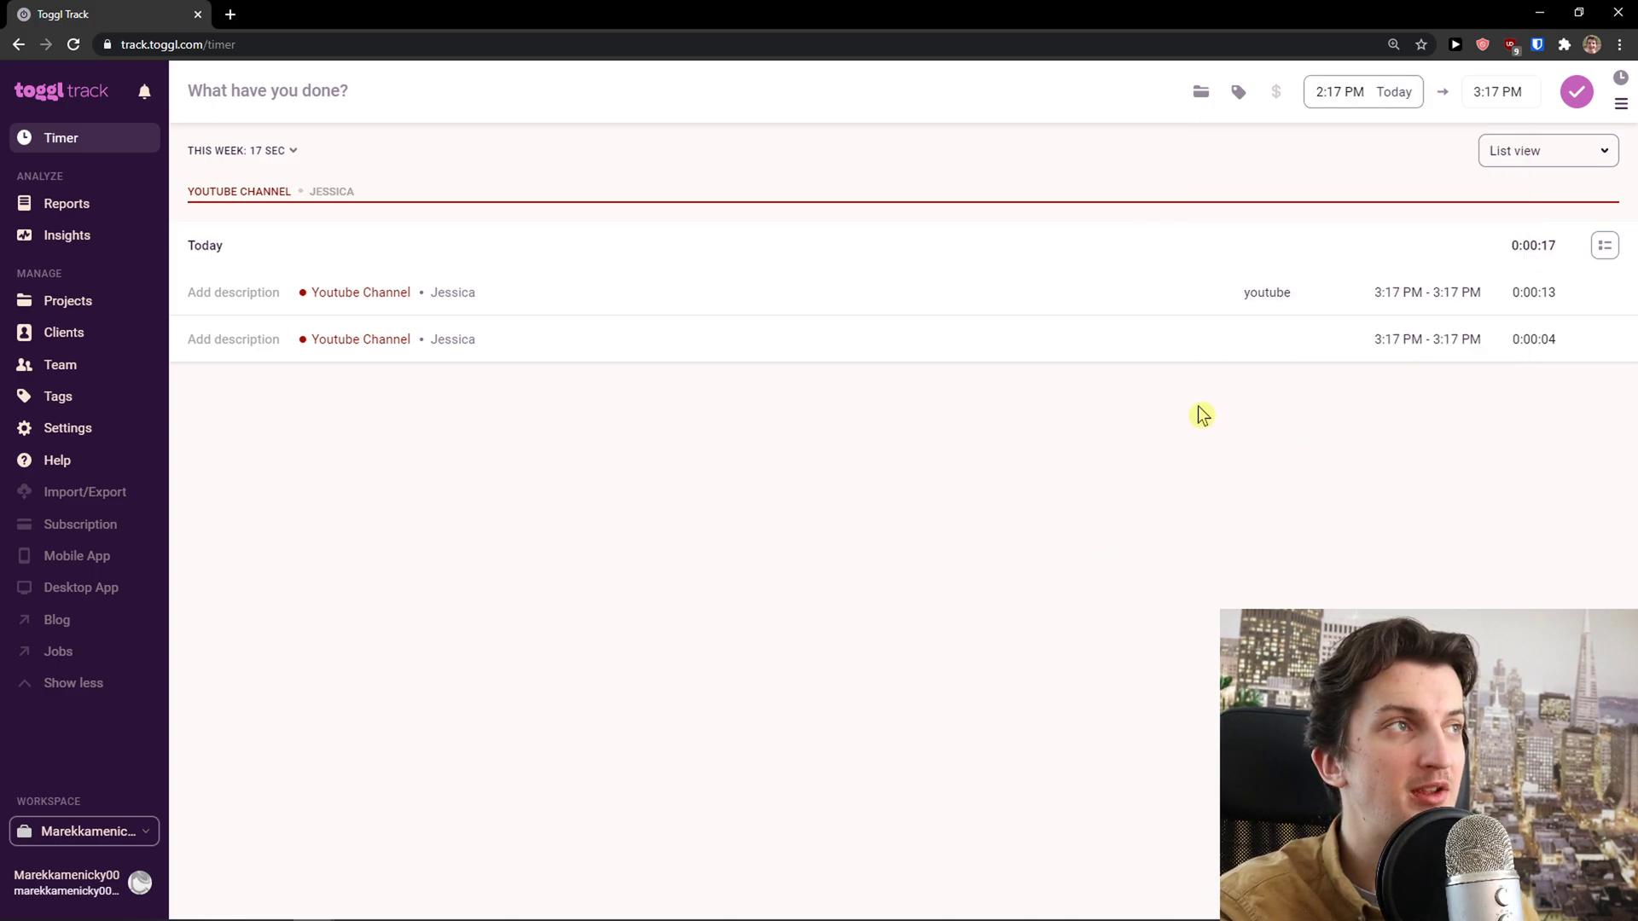
# Add the one-hour entry on Youtube Channel tagged youtube, then expand the grouped entries
pyautogui.click(746, 94)
pyautogui.write('y')
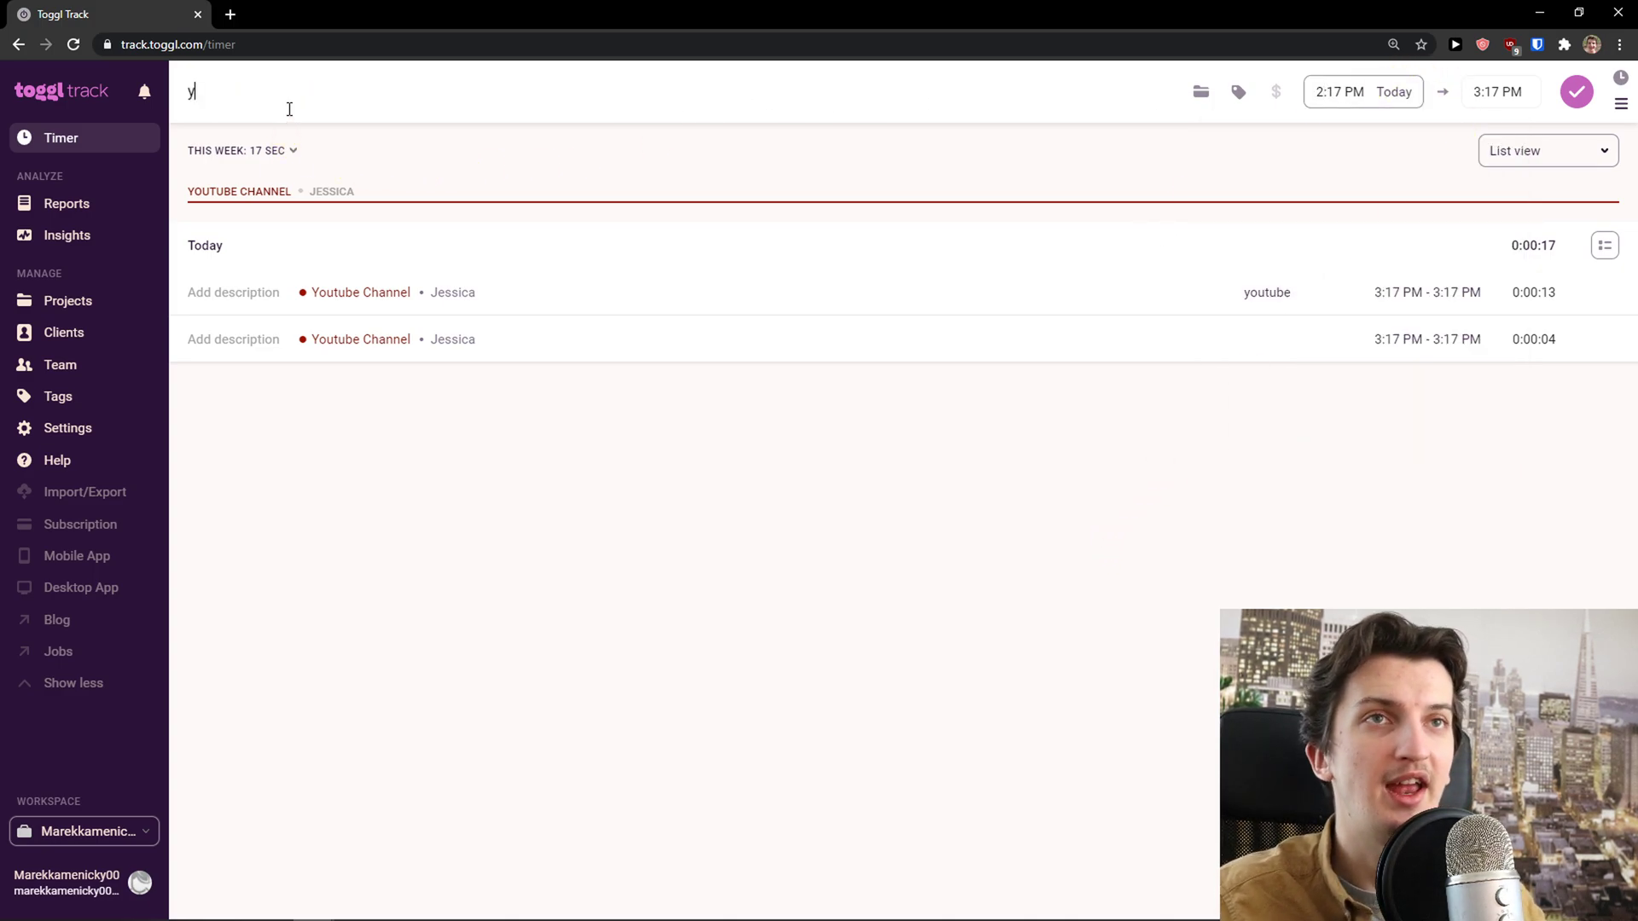
pyautogui.write('ou')
pyautogui.click(249, 167)
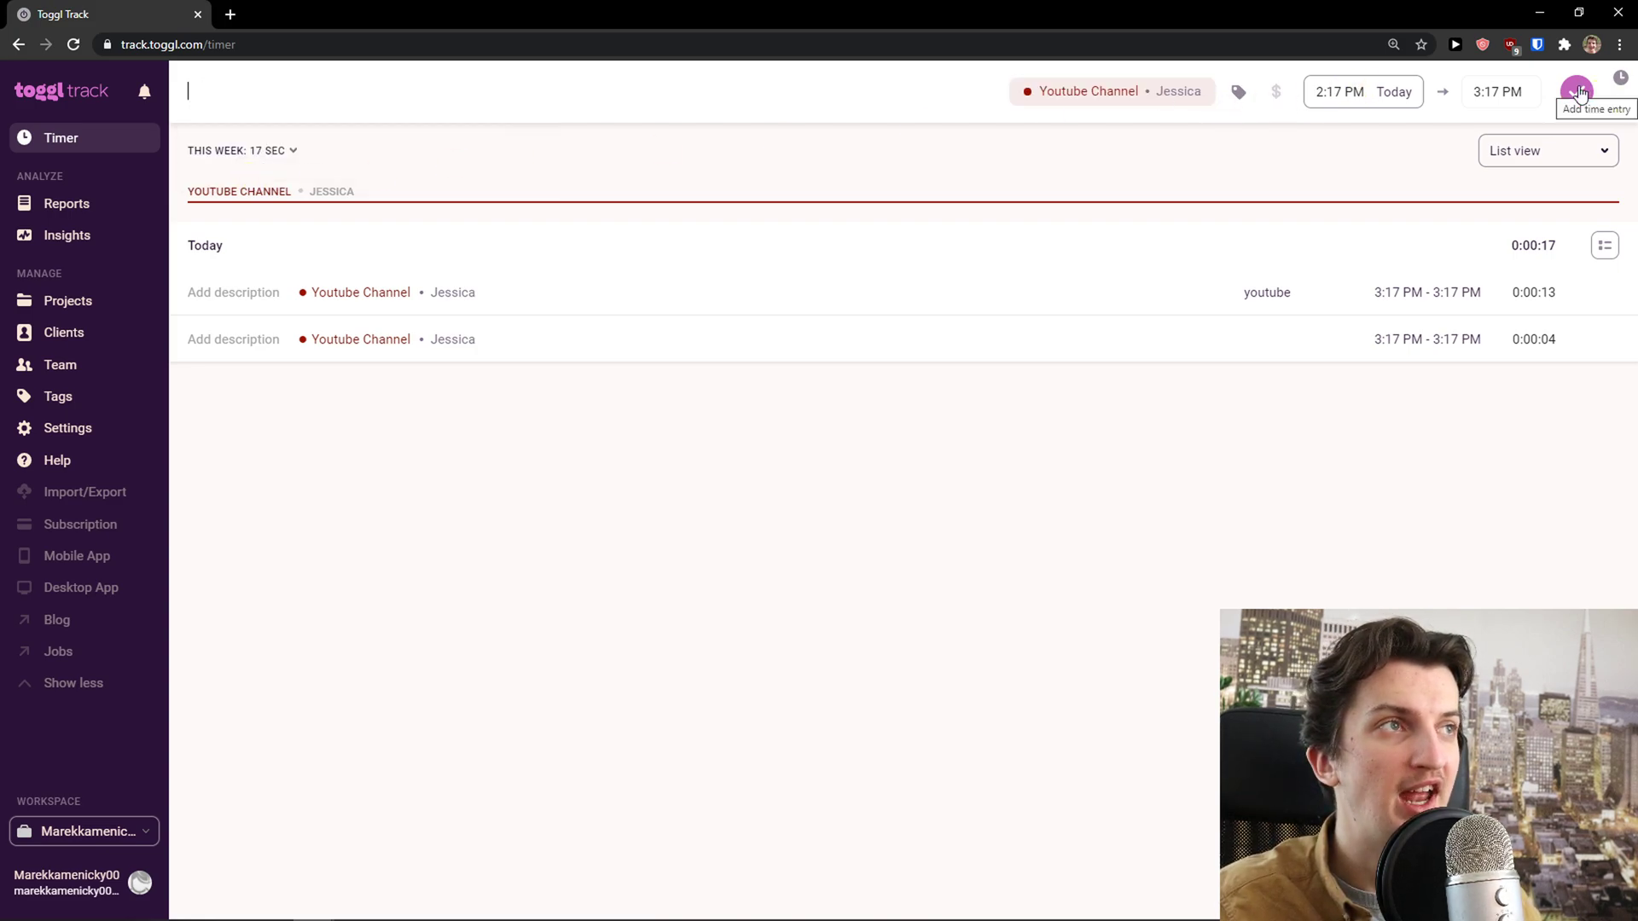
pyautogui.click(1240, 93)
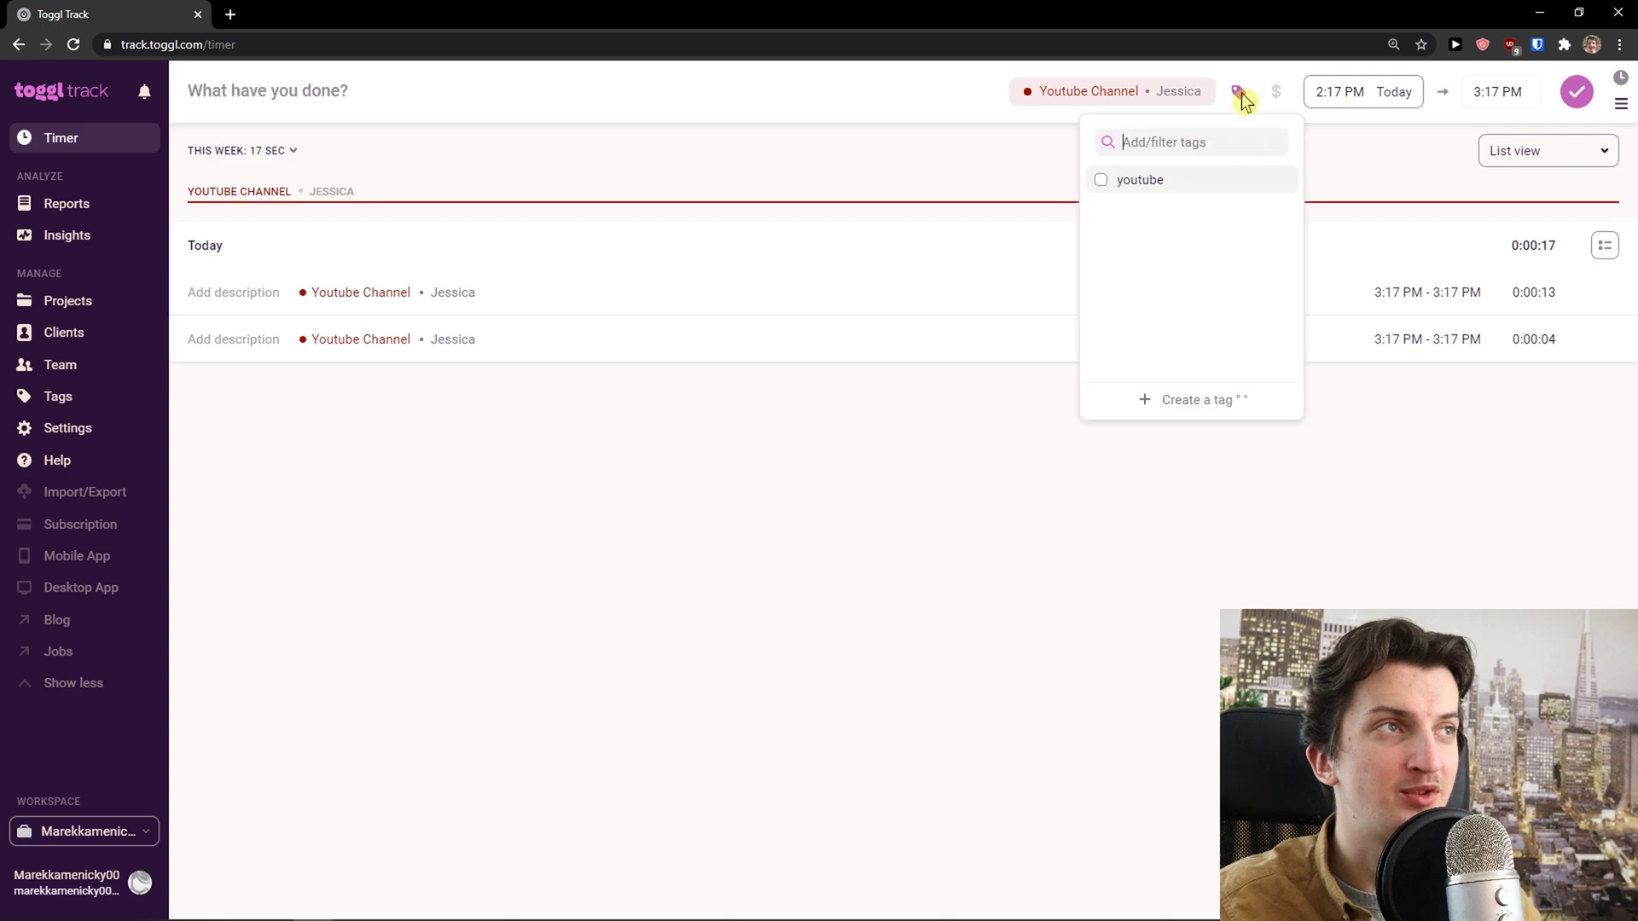
pyautogui.click(1147, 189)
pyautogui.click(998, 426)
pyautogui.click(1576, 91)
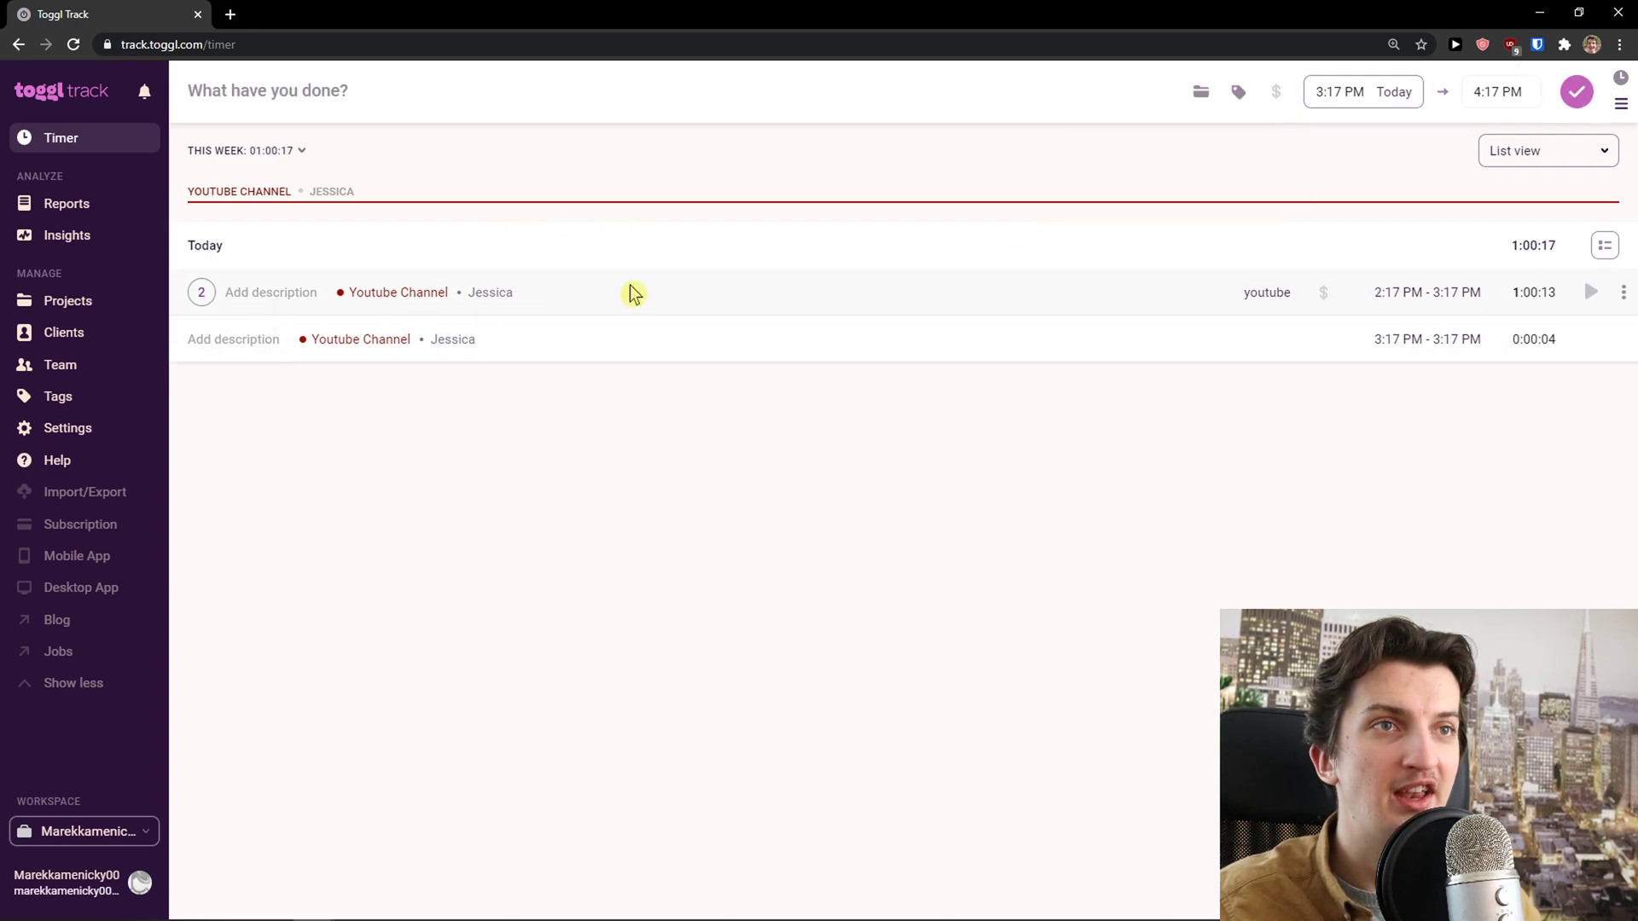
pyautogui.click(202, 292)
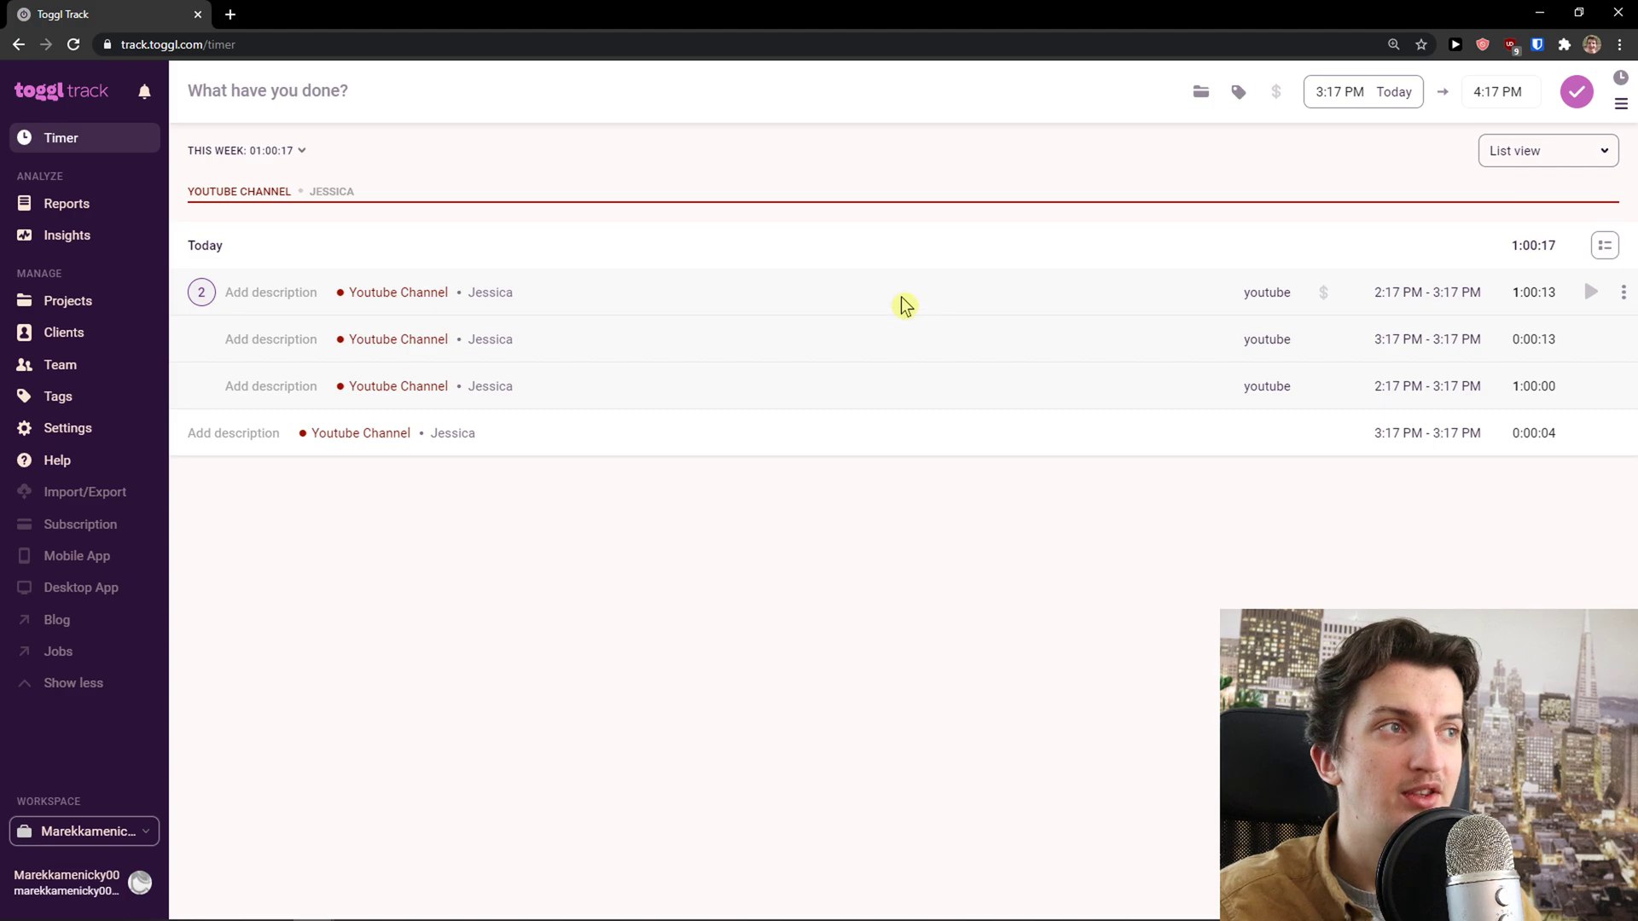
# Switch back to timer mode and open this week's reports
pyautogui.click(1620, 78)
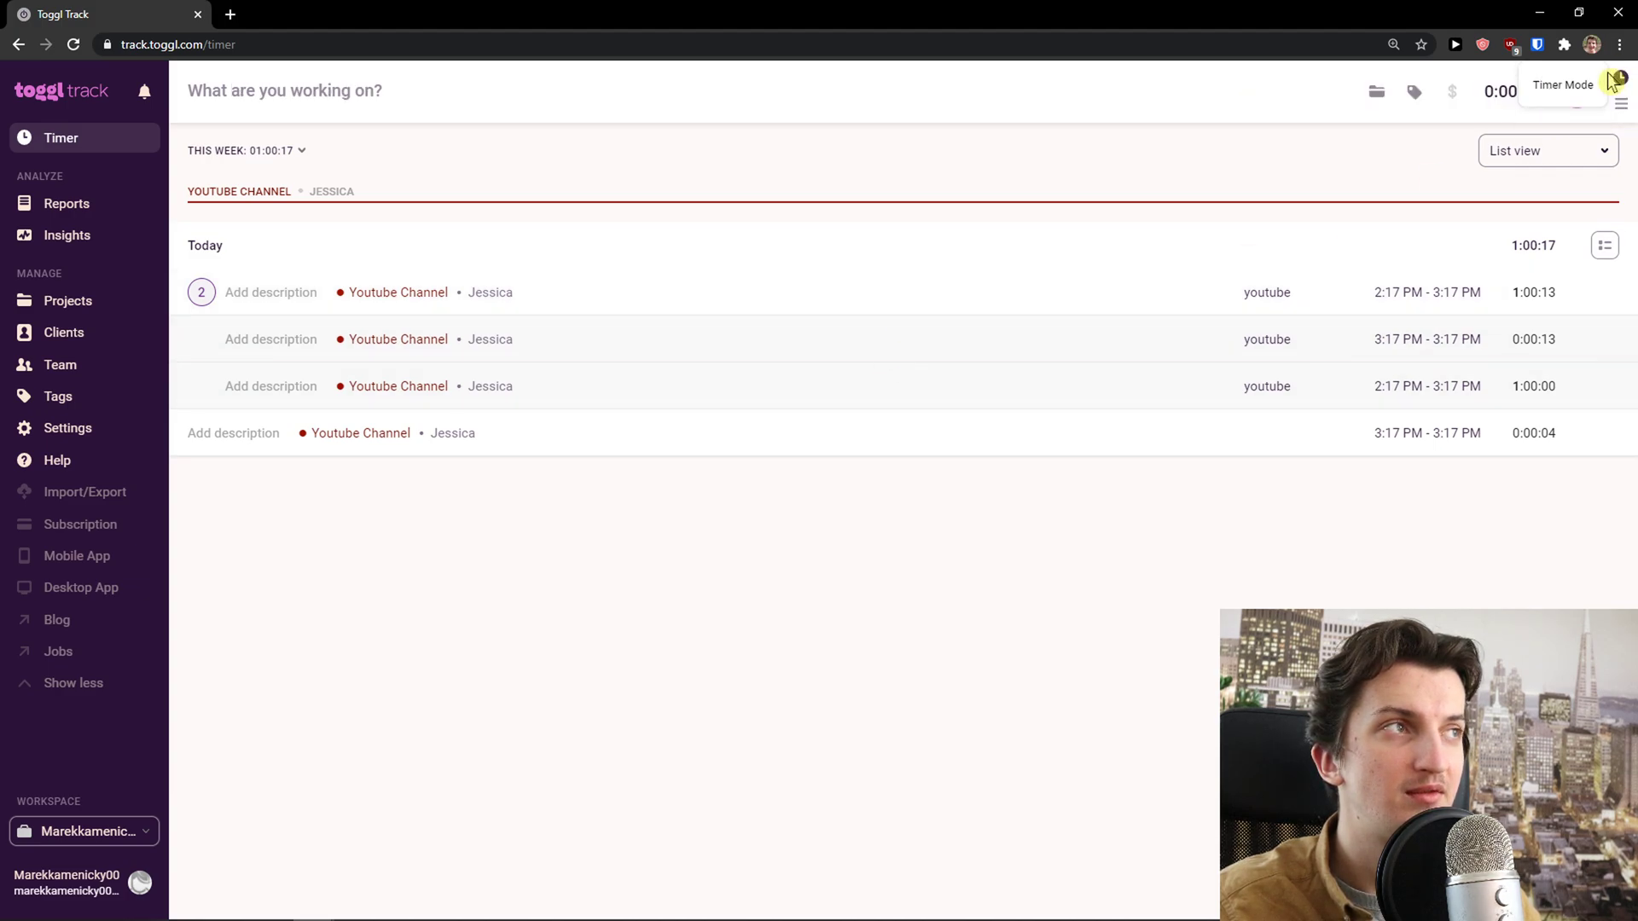
pyautogui.click(75, 213)
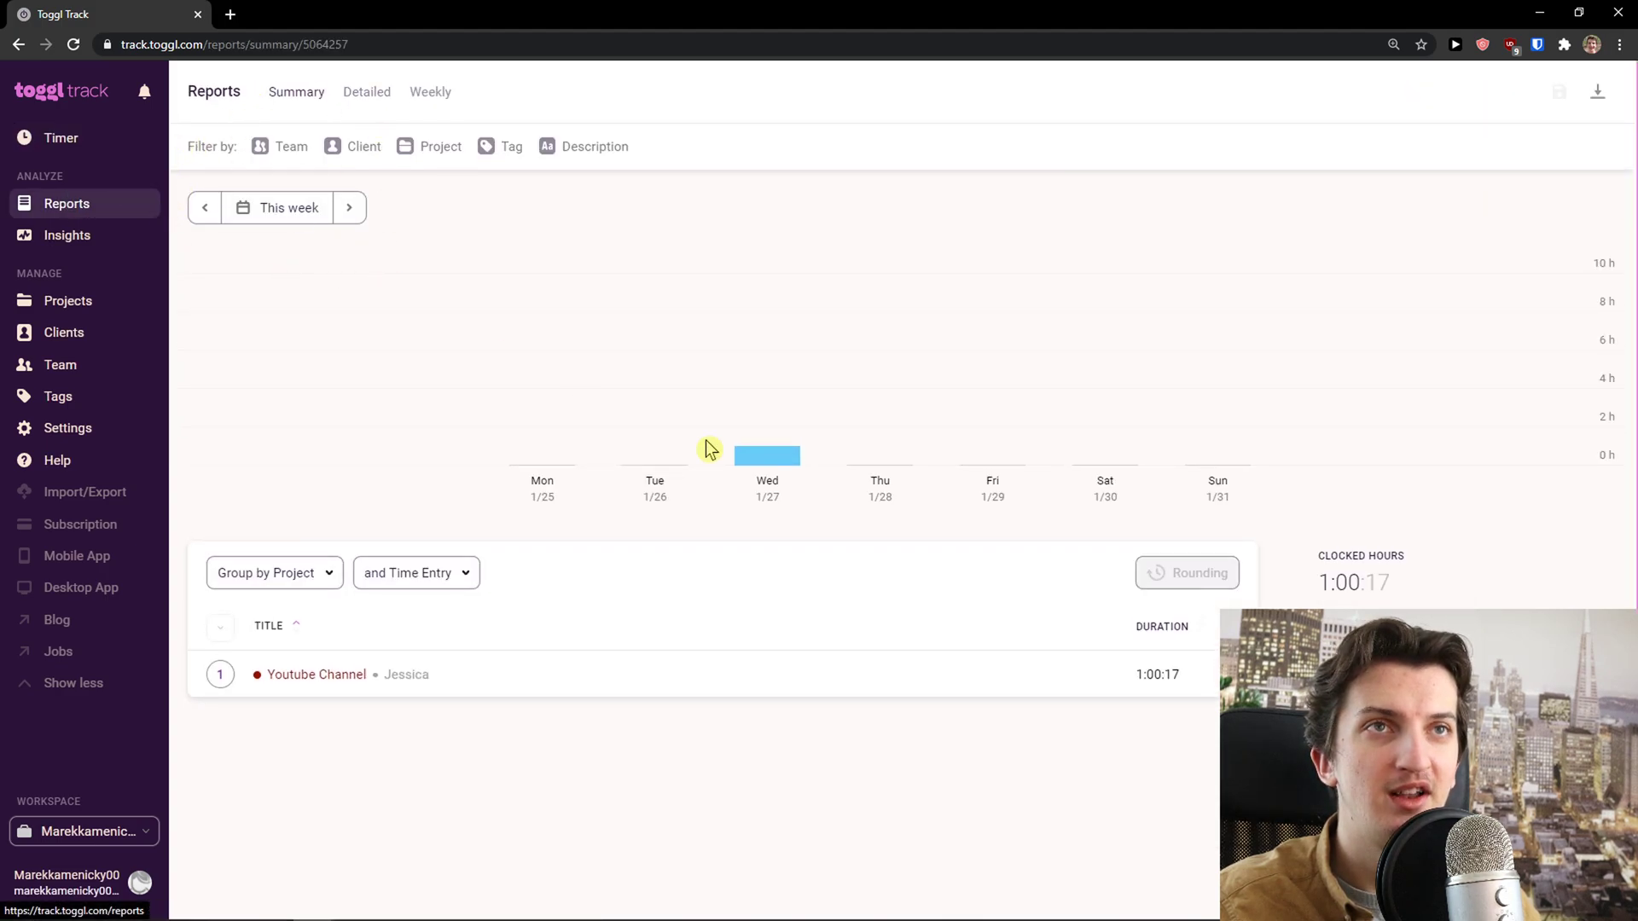
pyautogui.moveTo(773, 468)
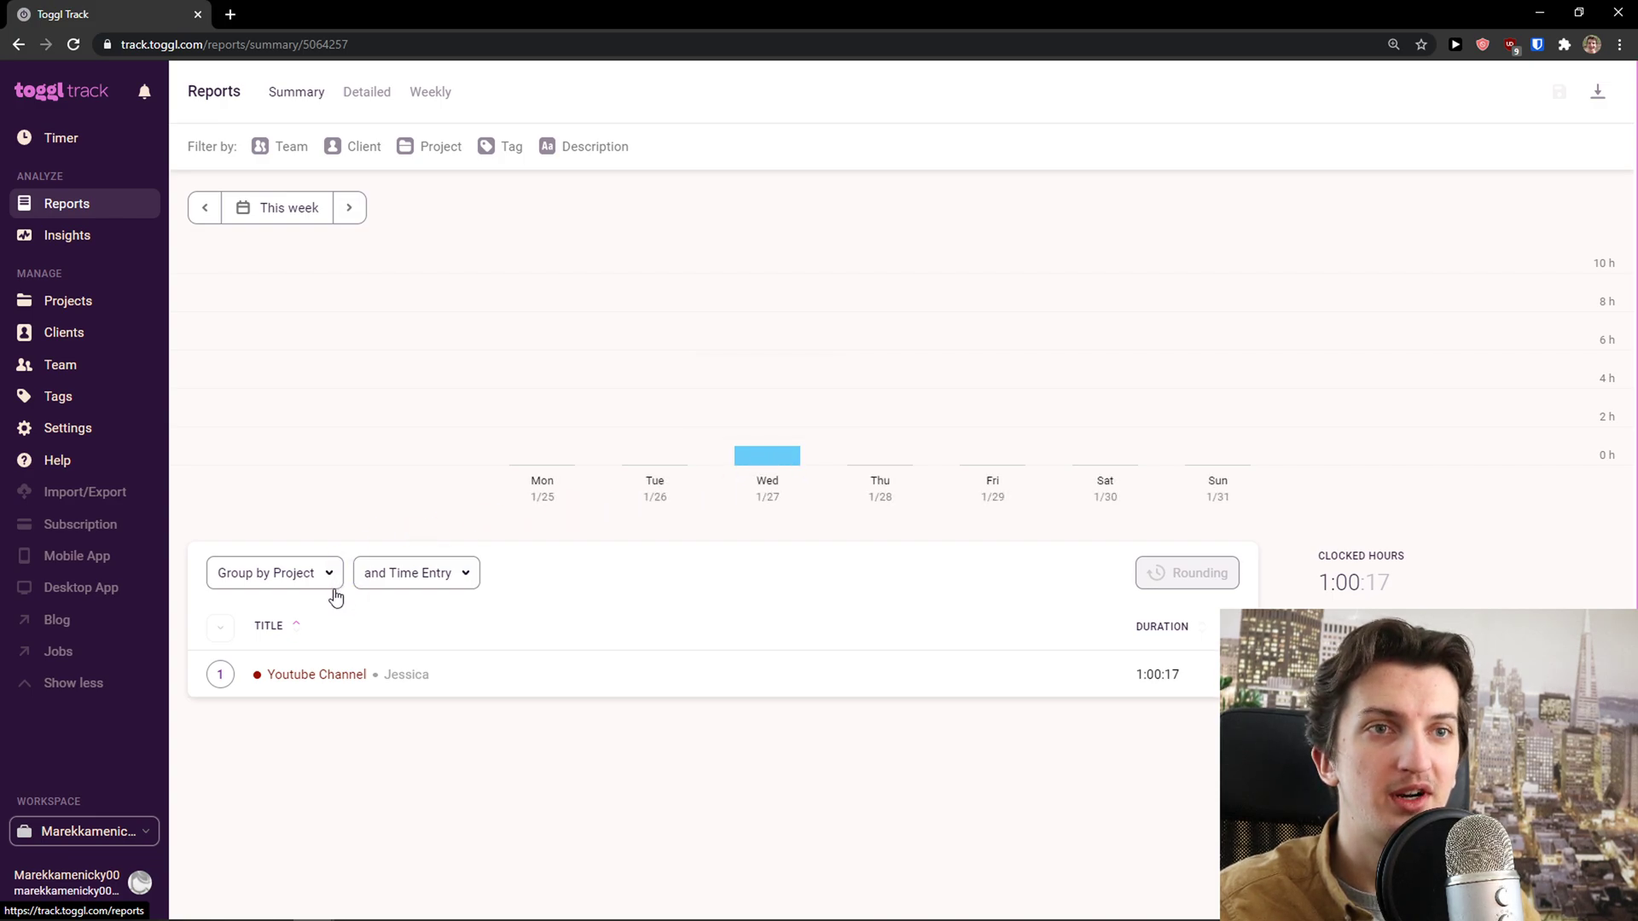
pyautogui.scroll(-1, 694, 698)
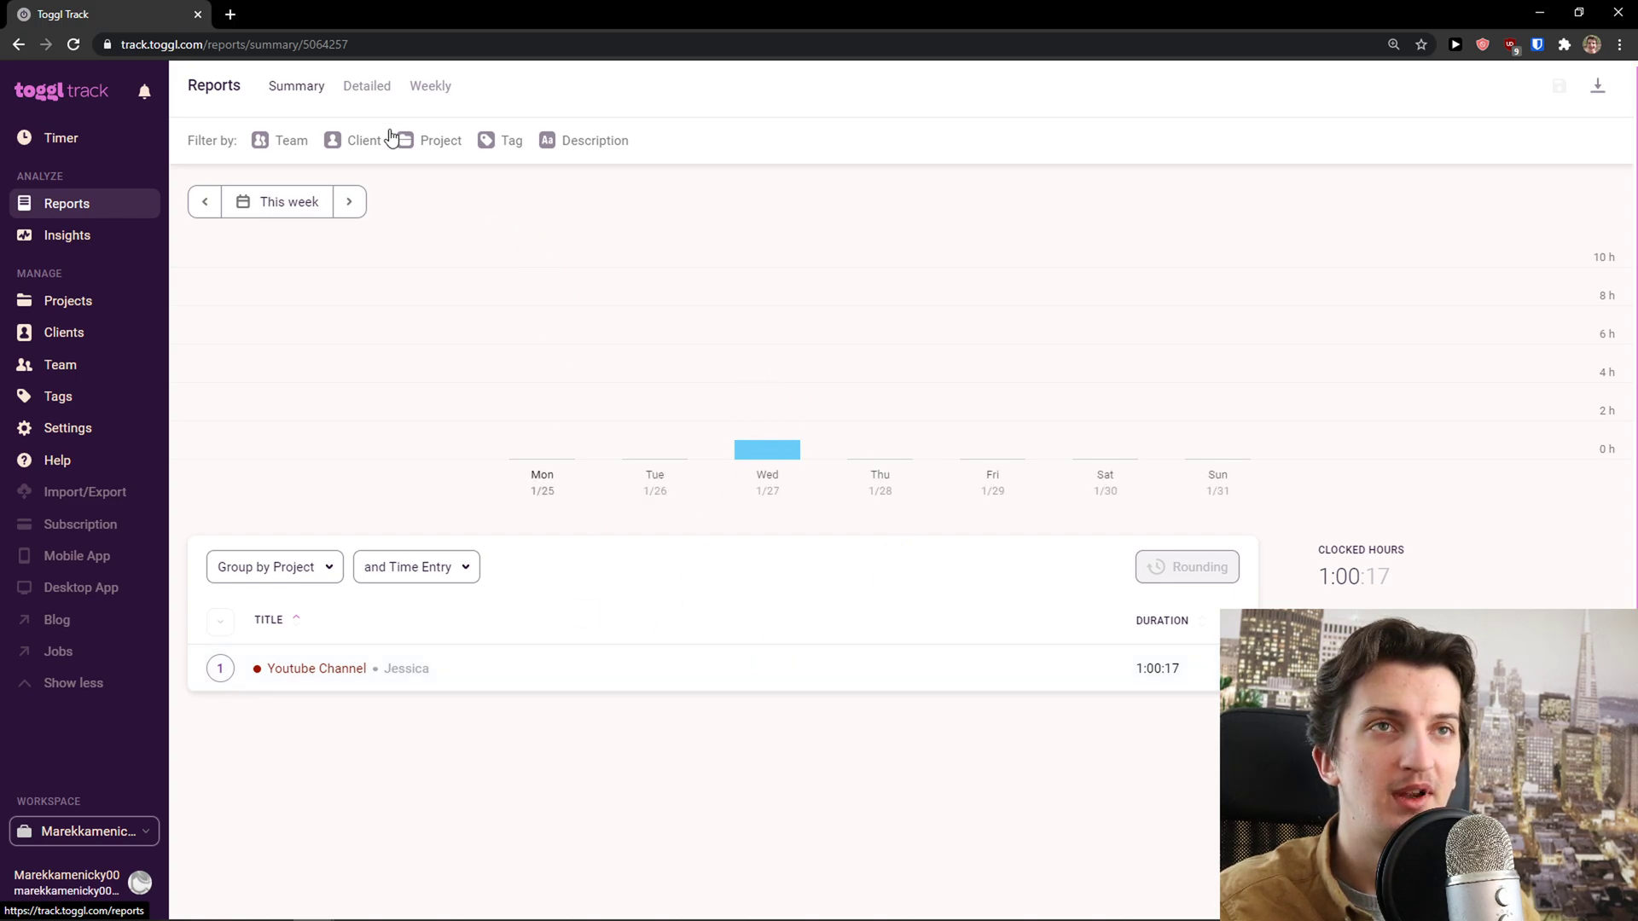
# Peek at Insights and the Detailed report, then return to the Summary report
pyautogui.click(122, 245)
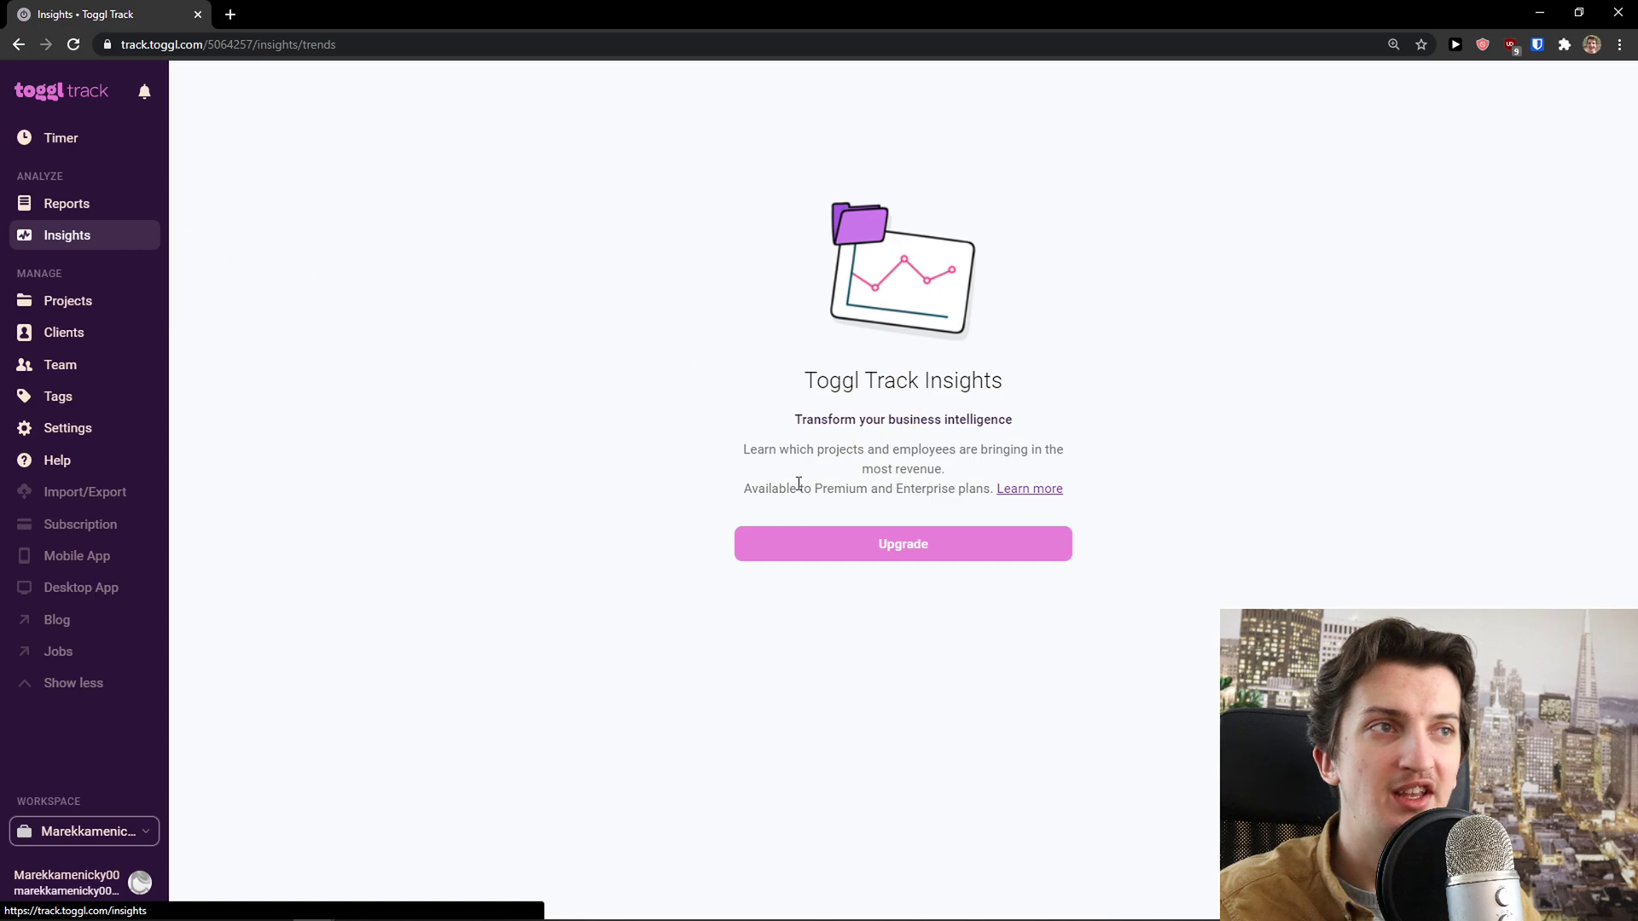
pyautogui.click(66, 212)
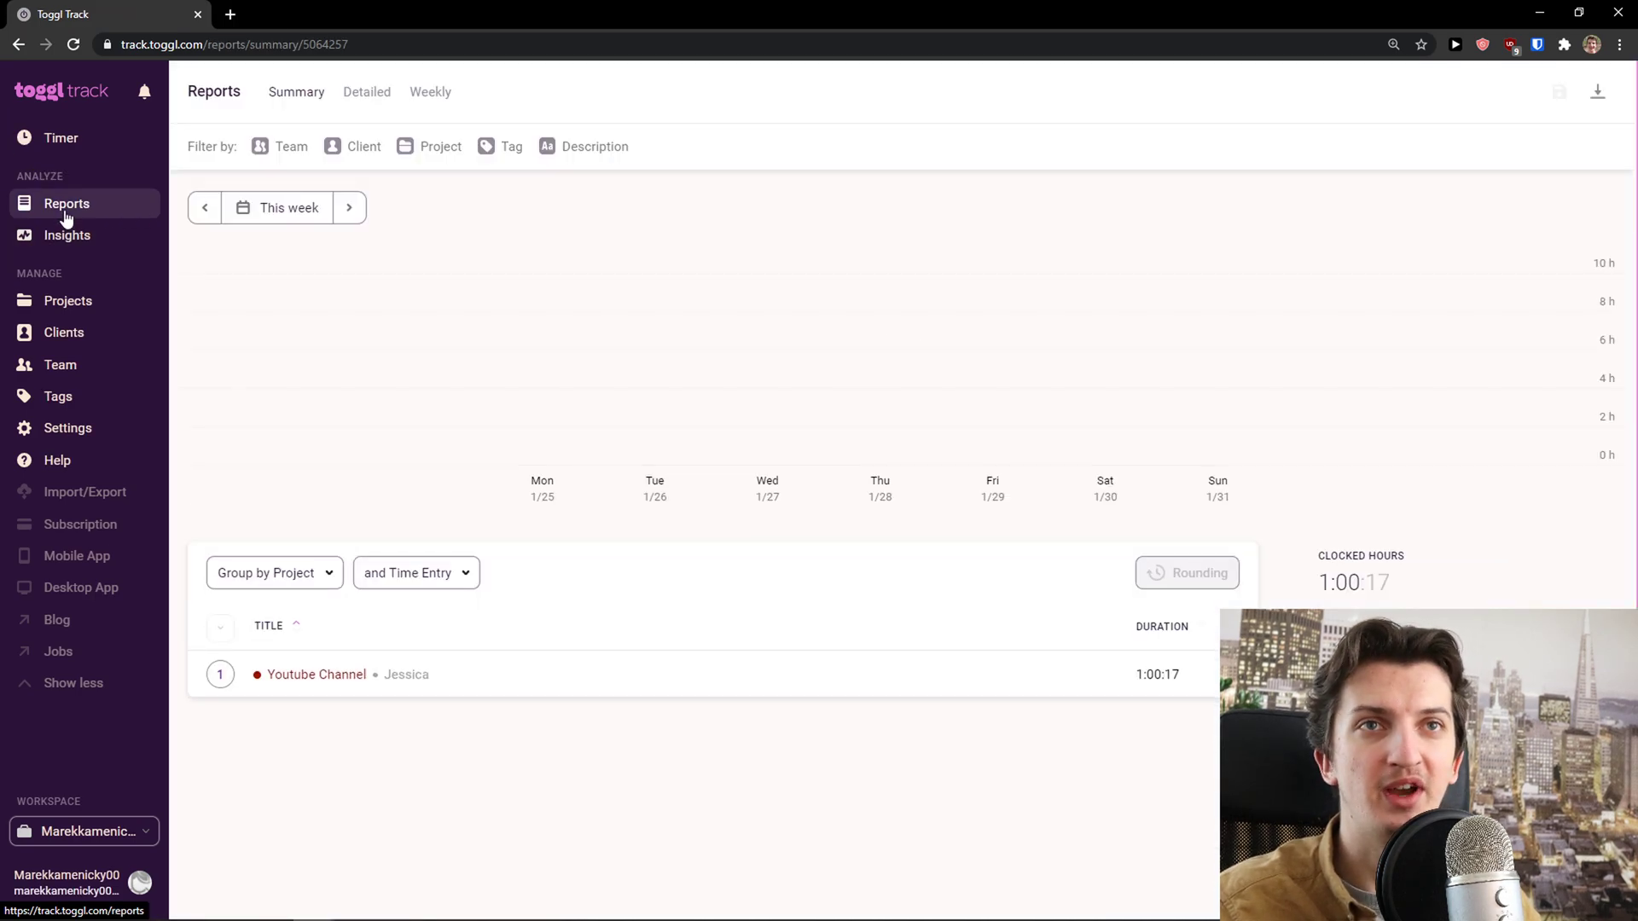
pyautogui.click(355, 89)
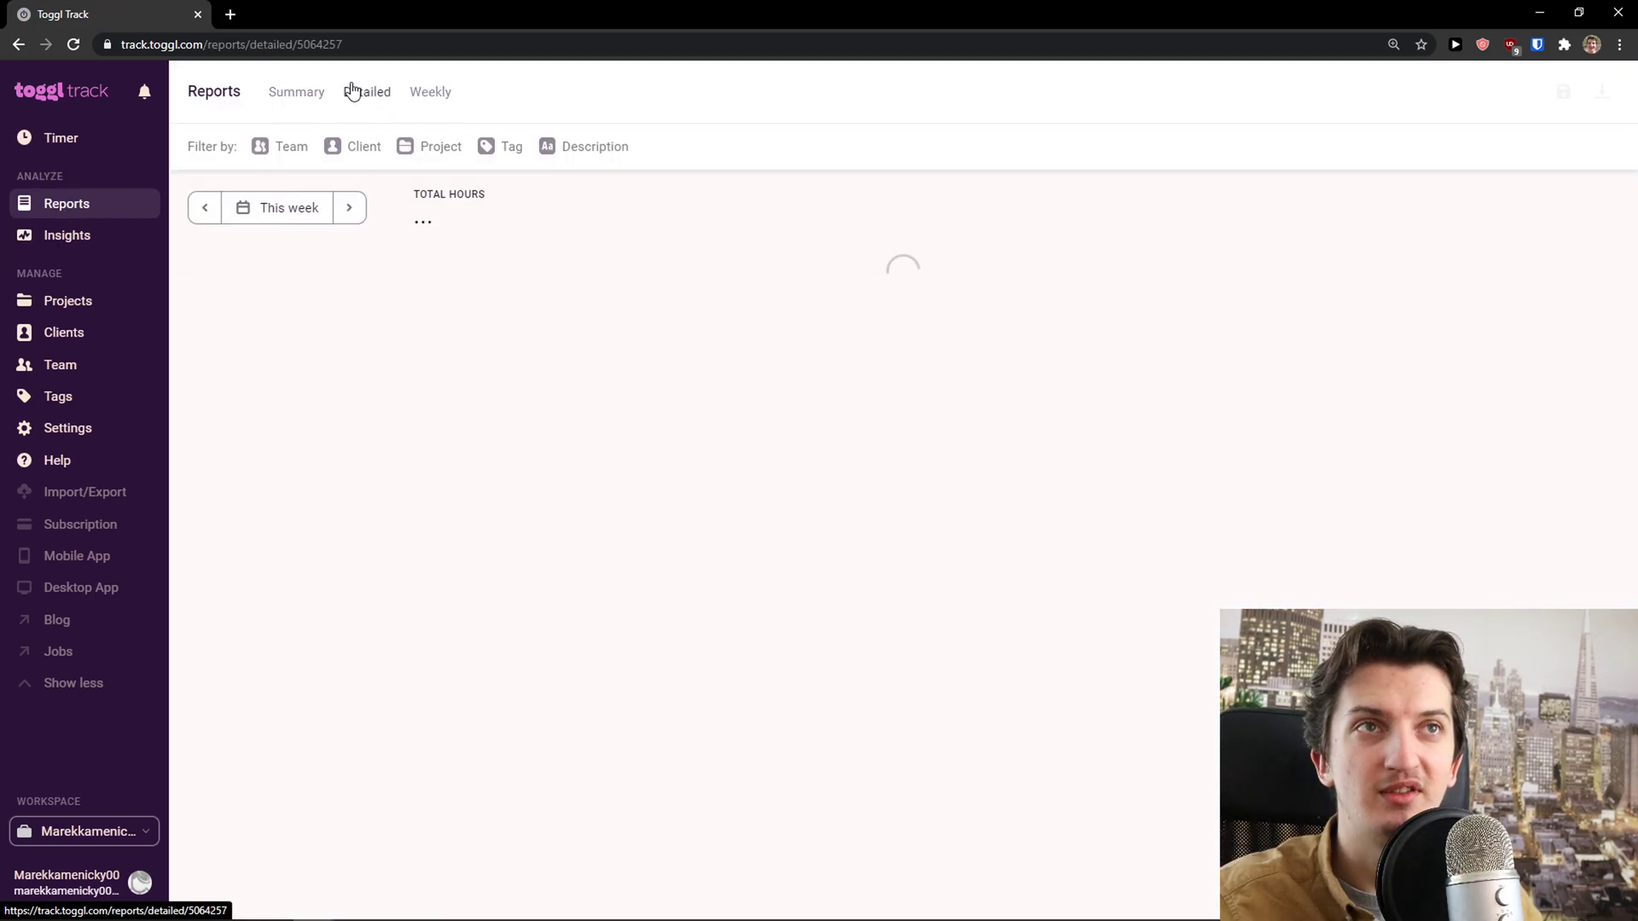
pyautogui.click(297, 92)
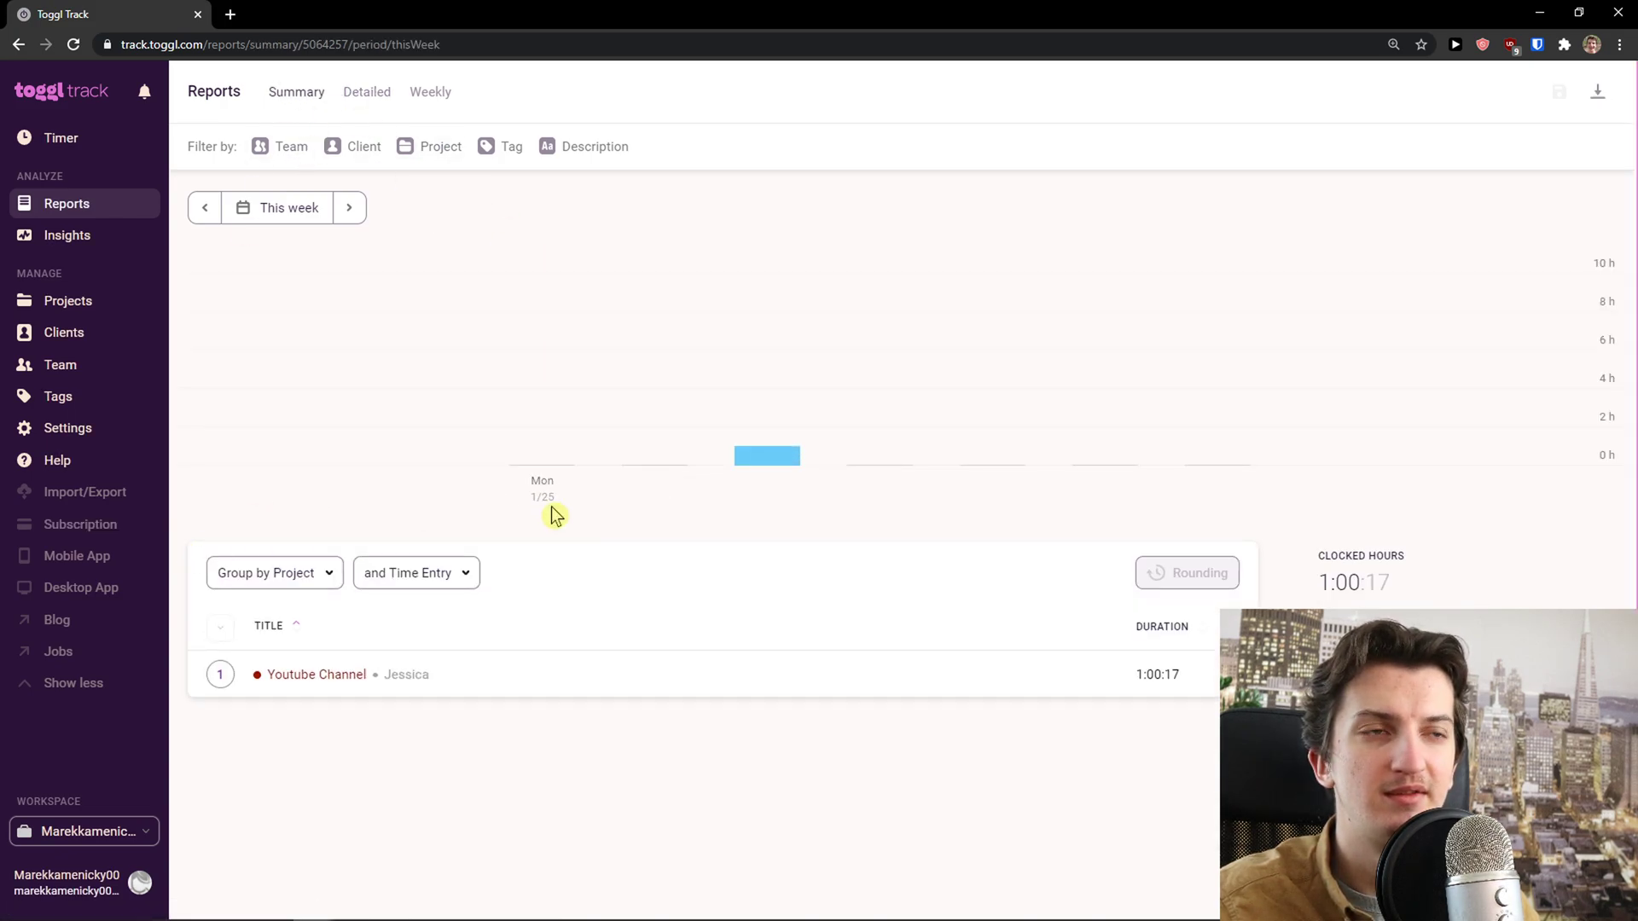
# Search the web for the Toggl Track extension and add it to Chrome
pyautogui.click(230, 15)
pyautogui.write('toggl')
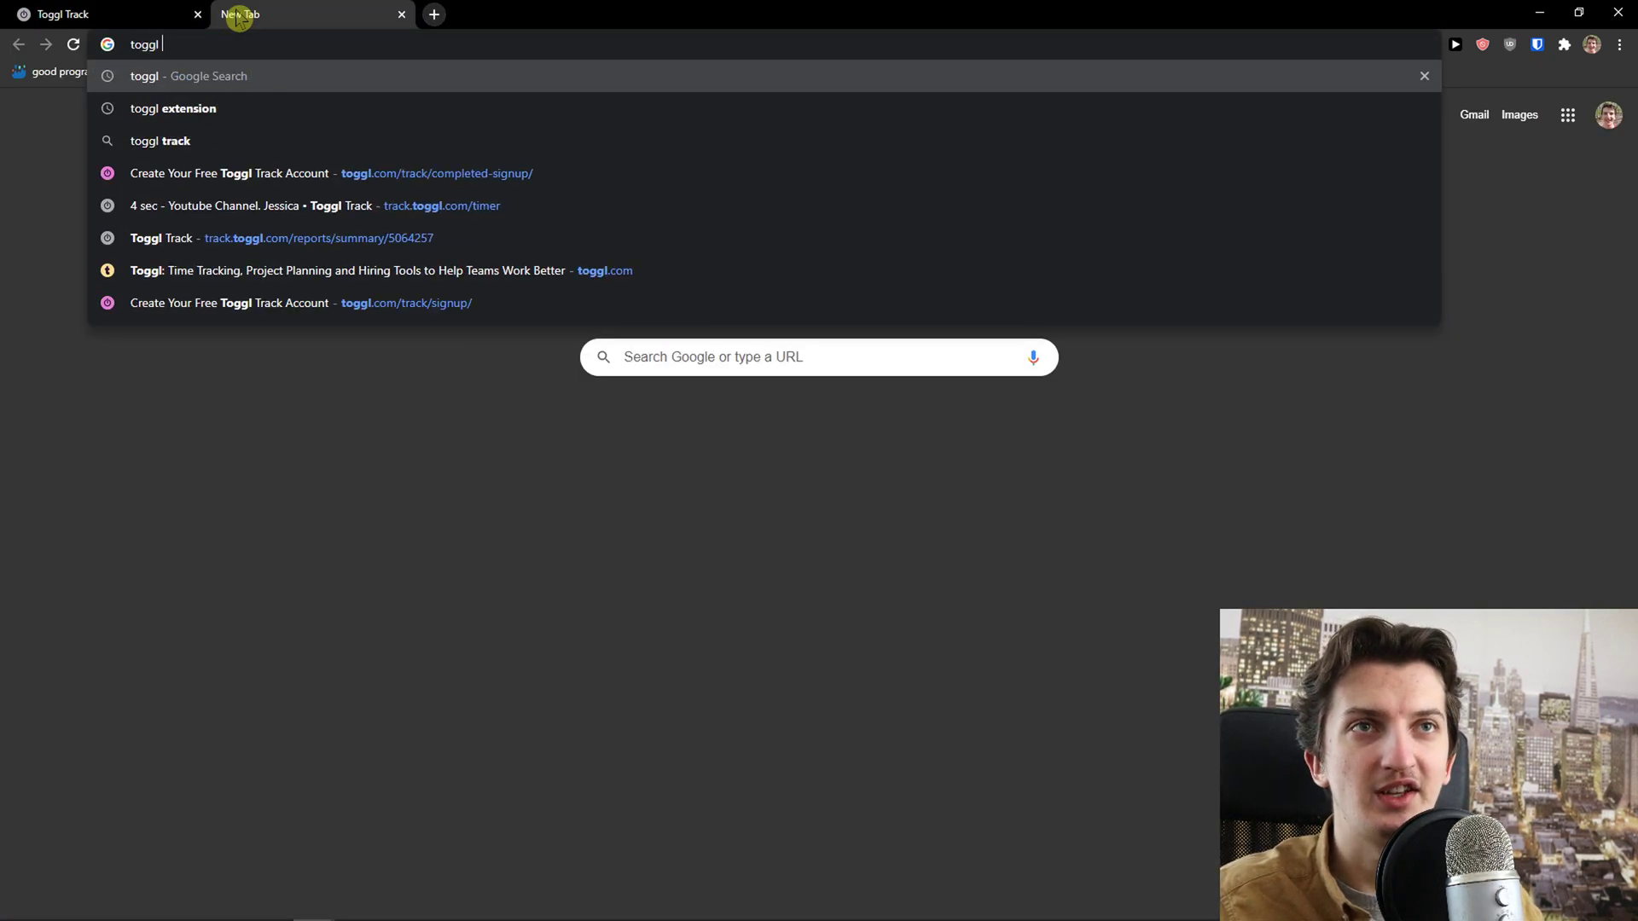
pyautogui.write(' e')
pyautogui.press('Return')
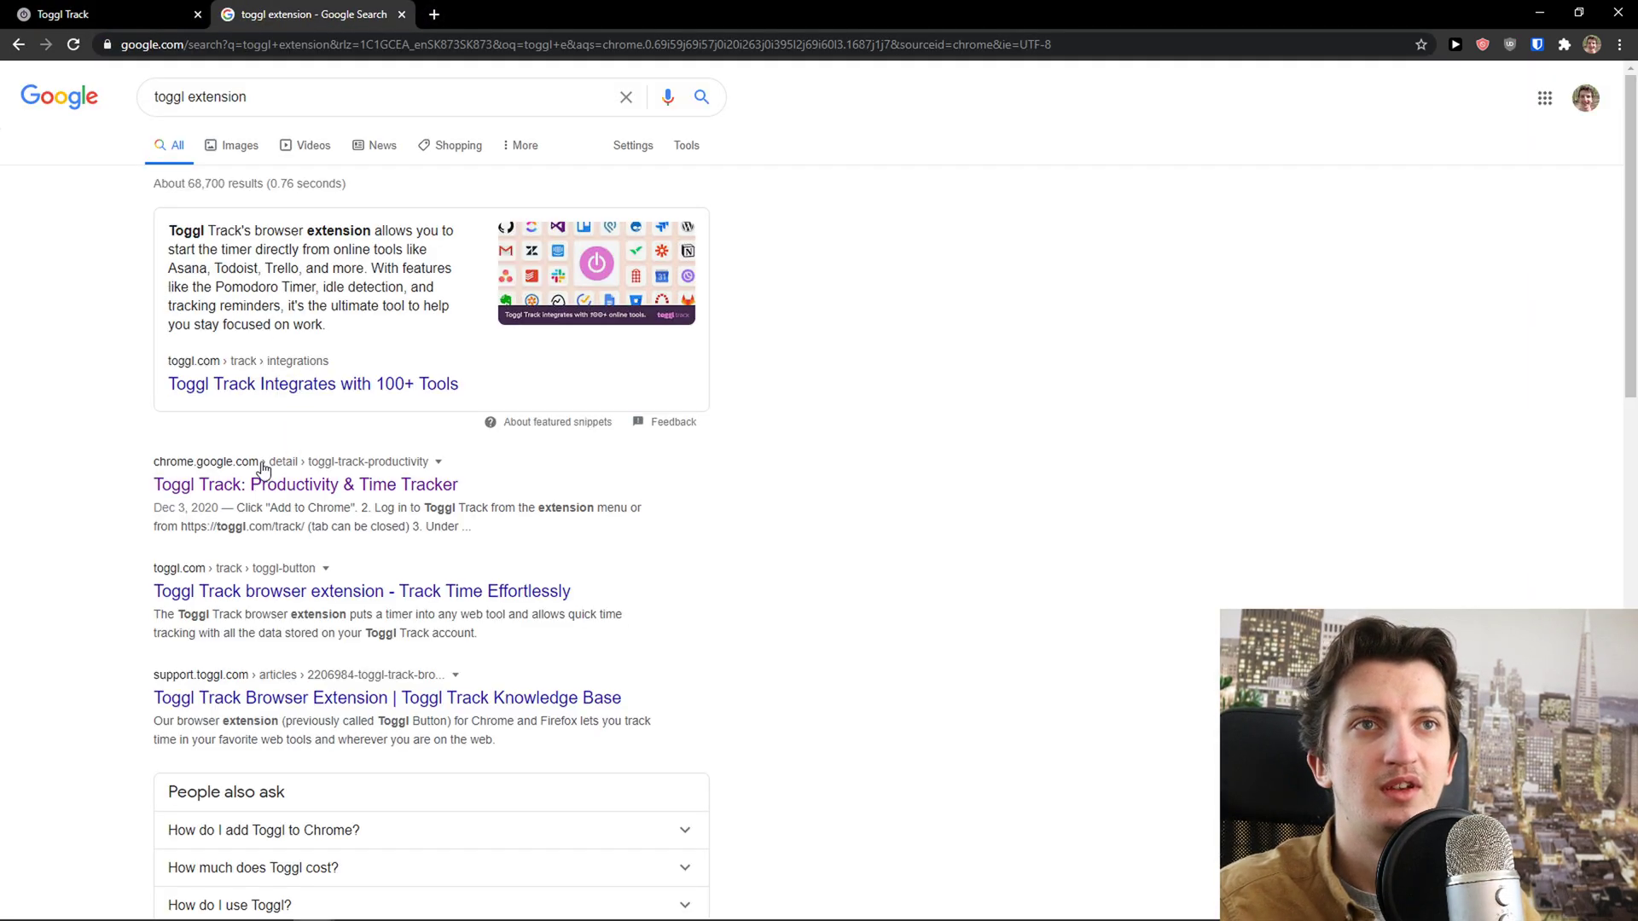
pyautogui.click(253, 474)
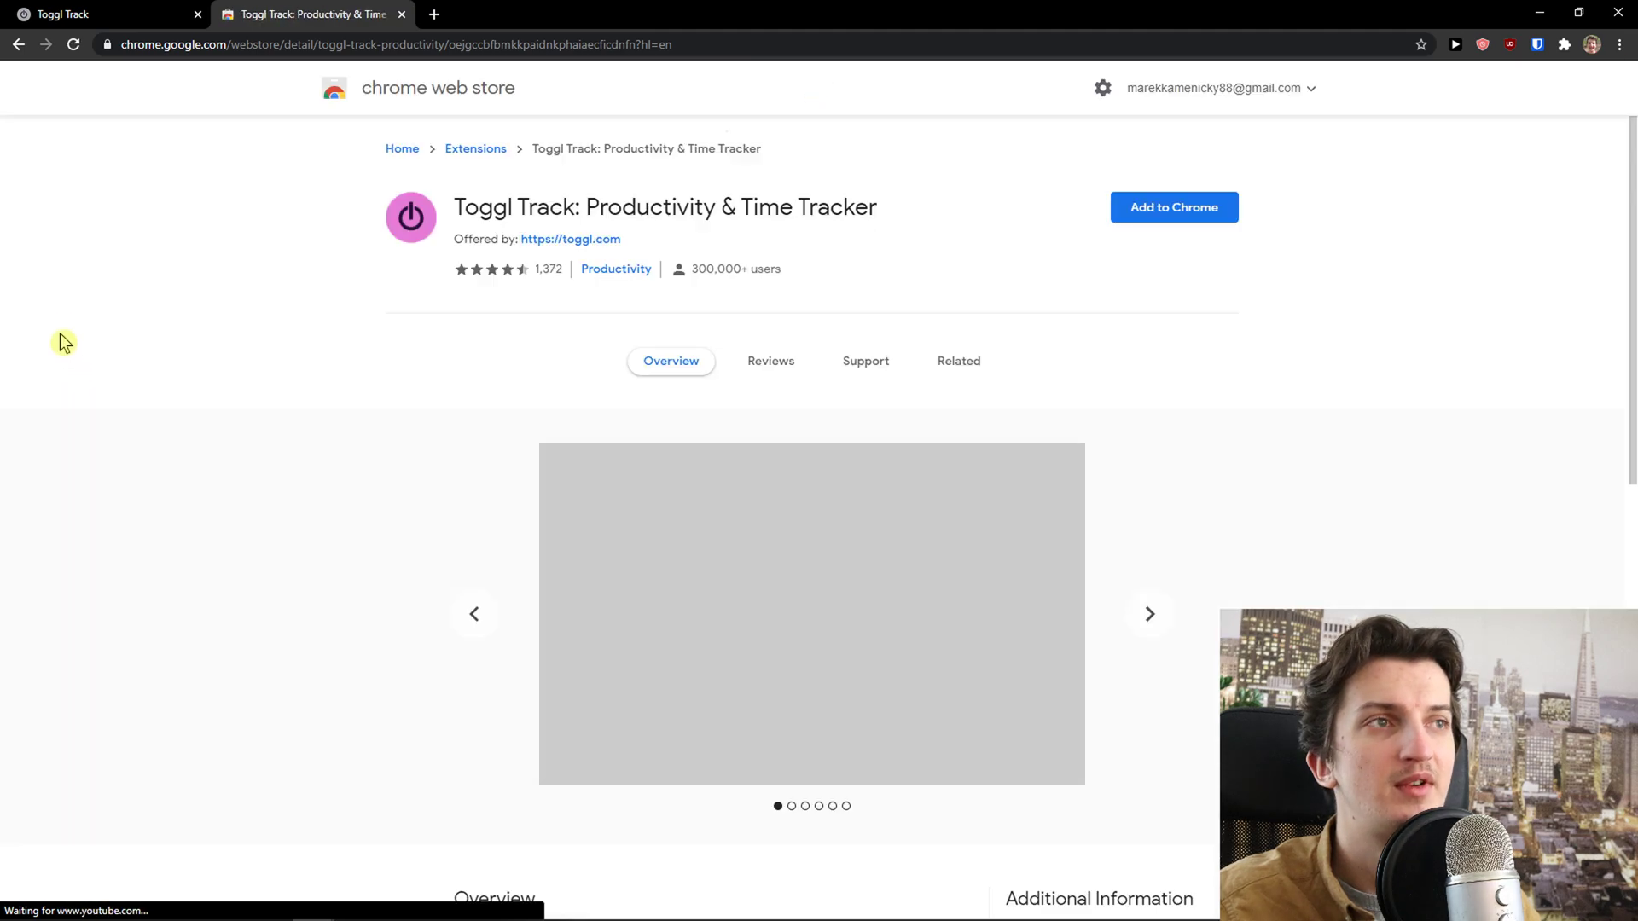
pyautogui.click(1163, 217)
pyautogui.click(840, 245)
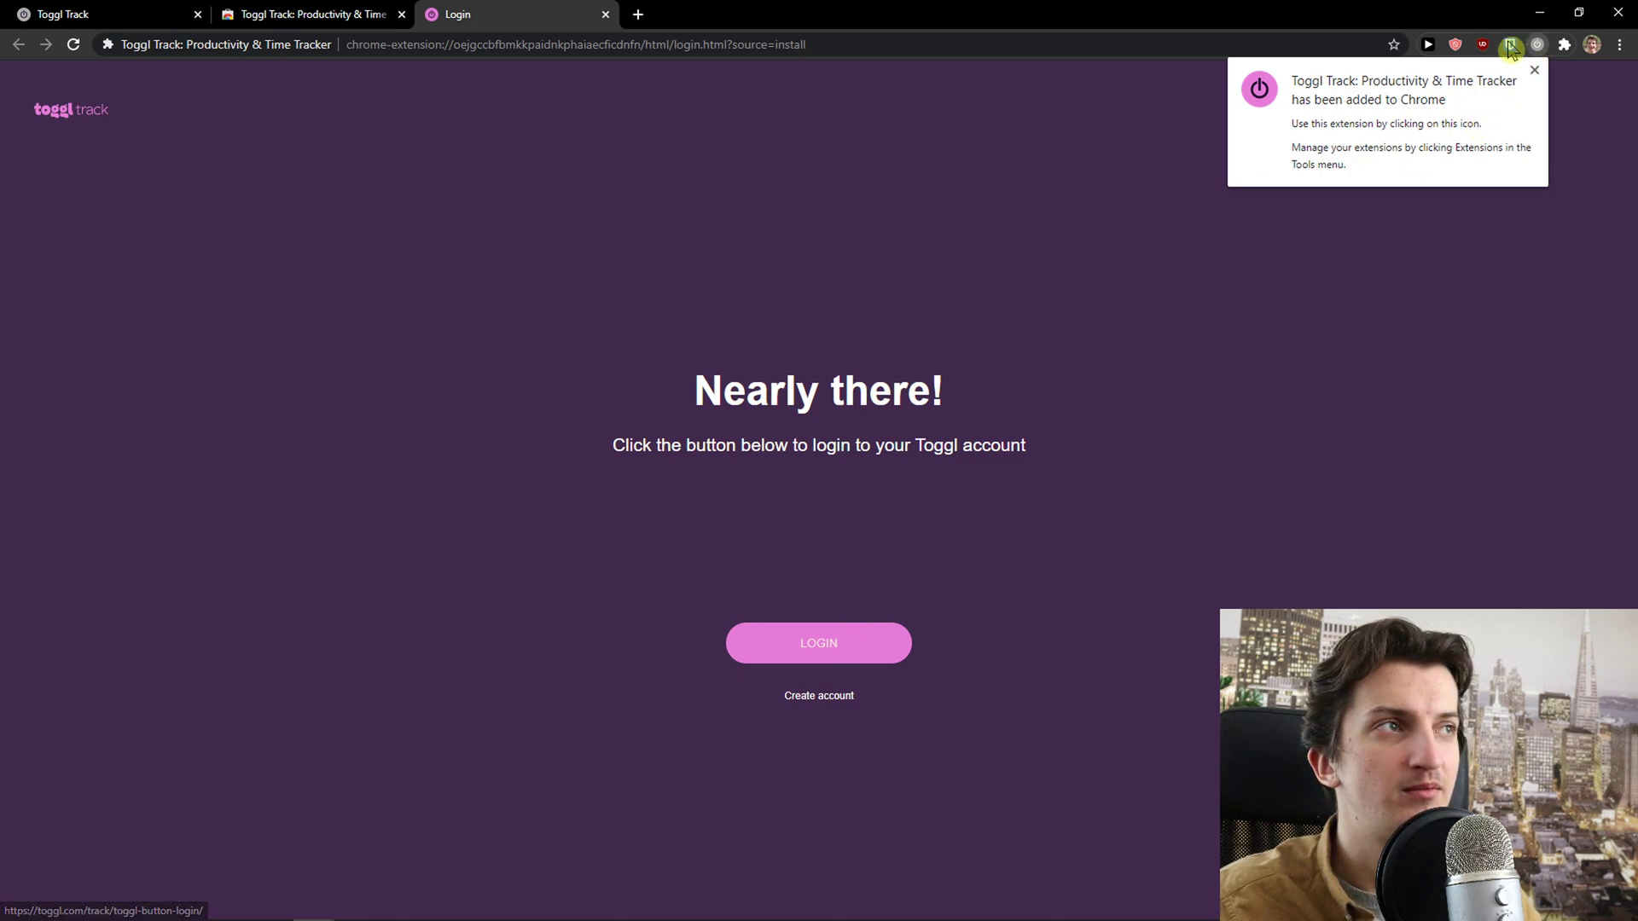
# From the extension's timer popup, go to the Toggl Button login page
pyautogui.click(1537, 44)
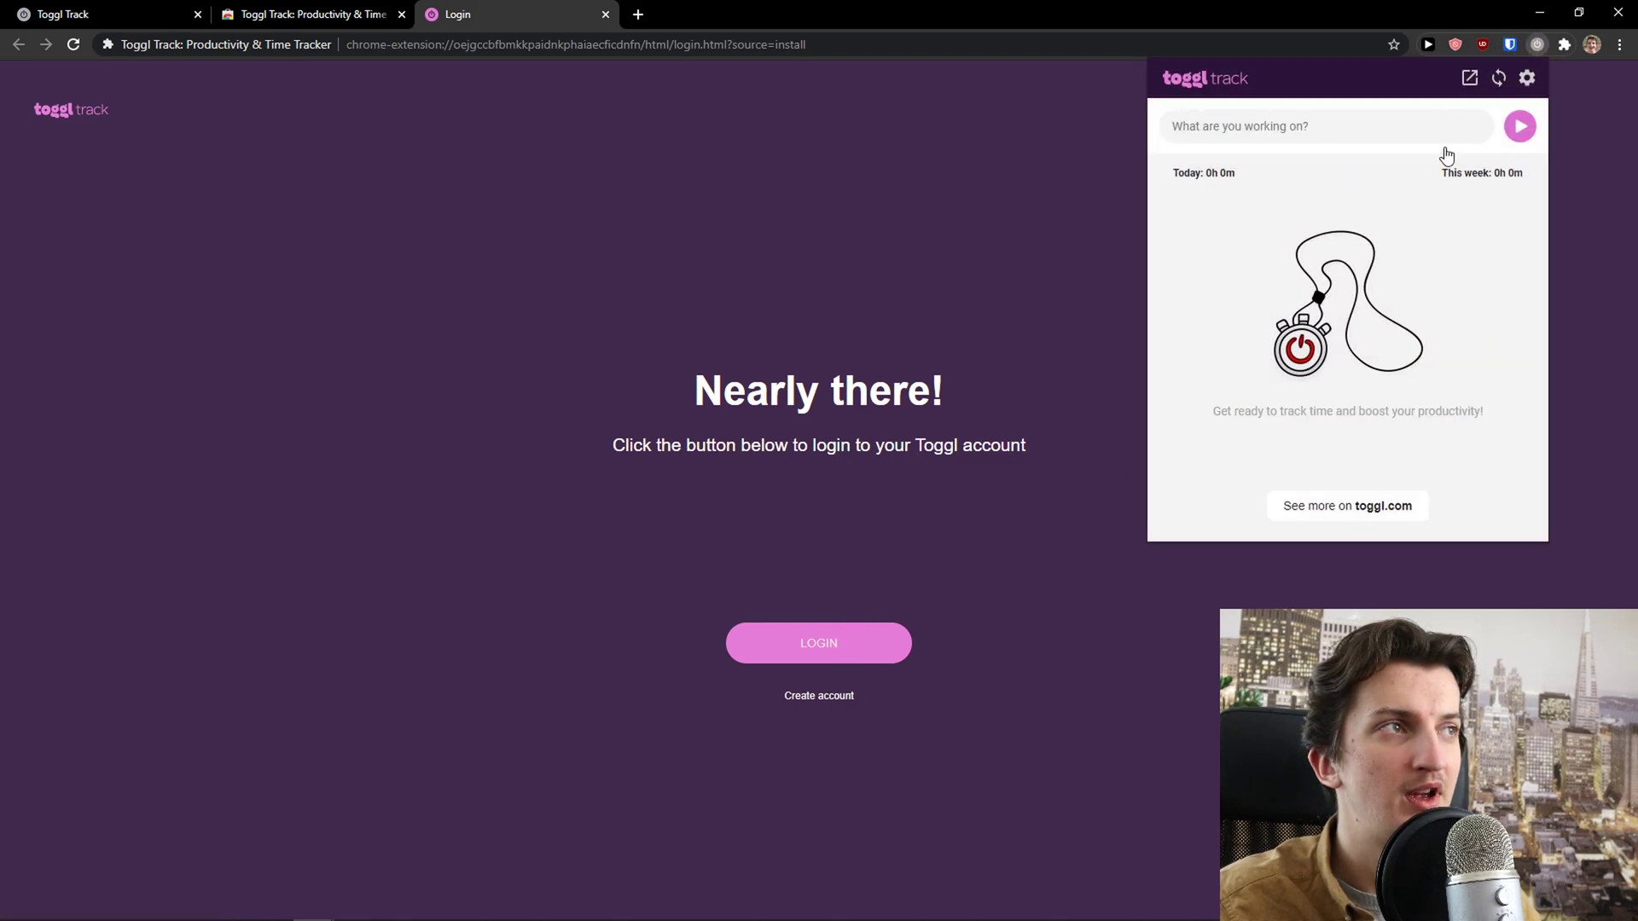
pyautogui.write('youtube')
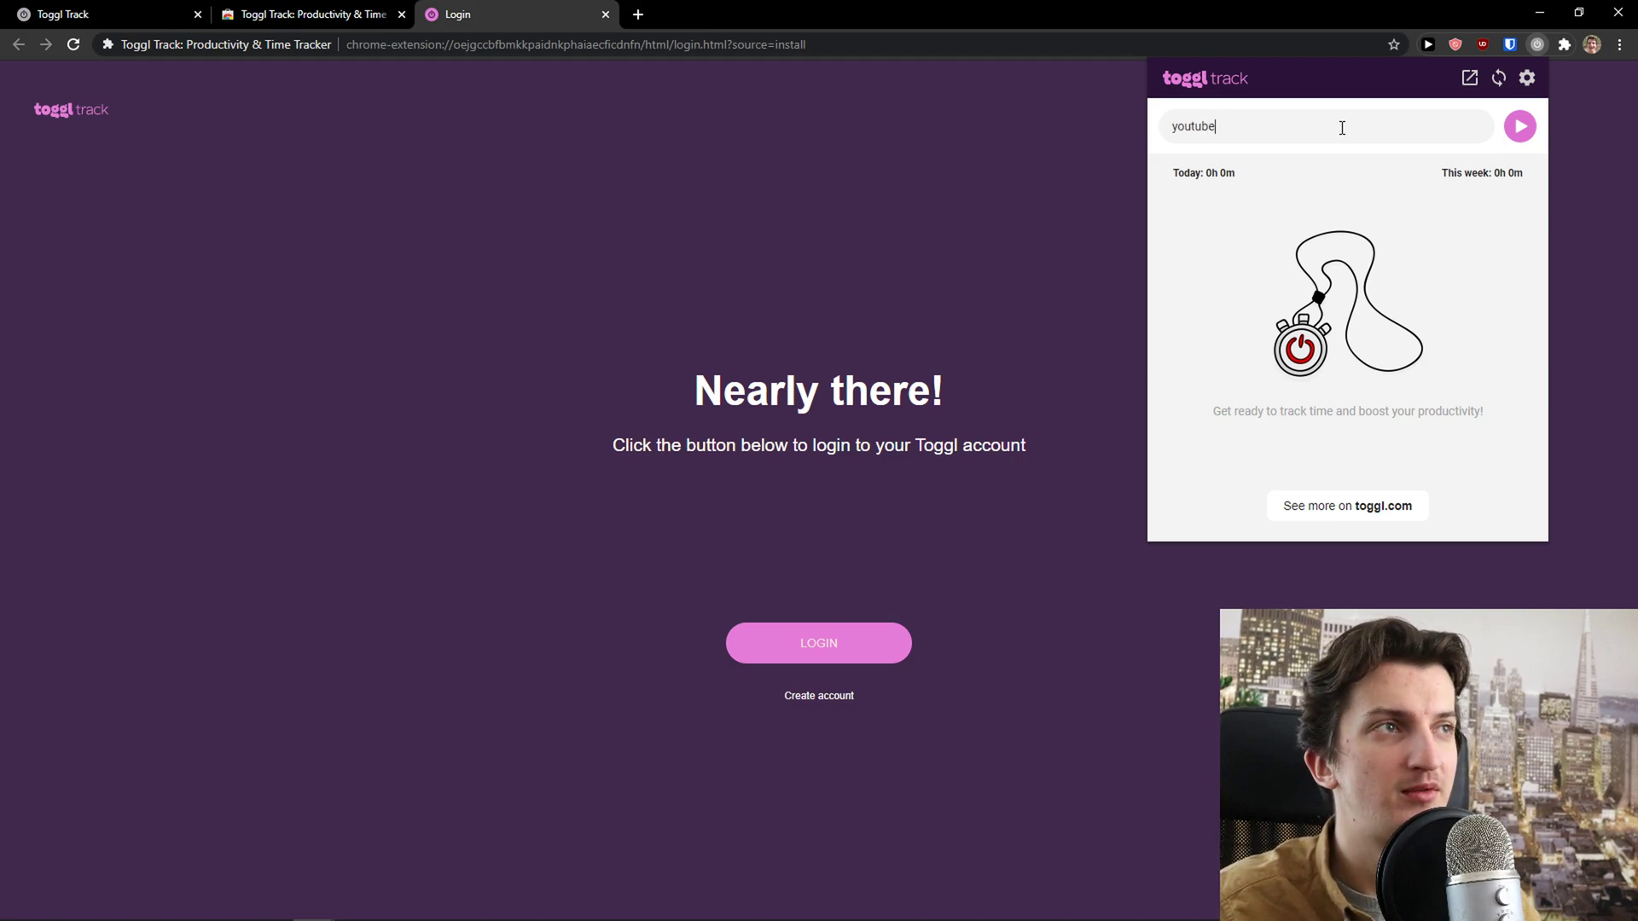
pyautogui.click(881, 655)
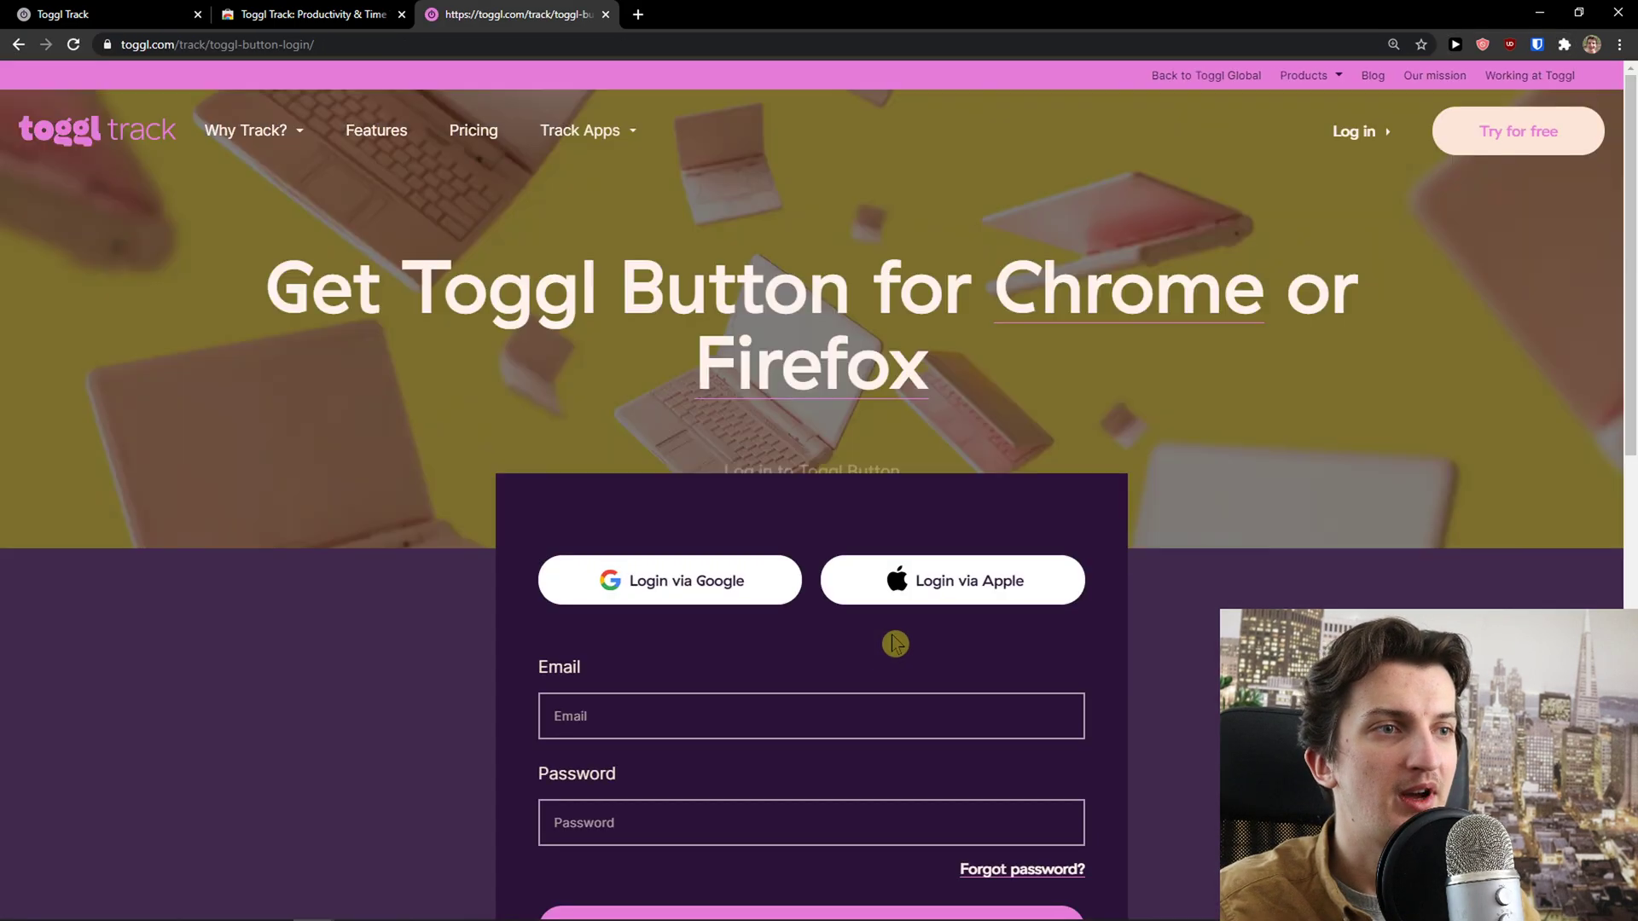
# Fill the login form with the saved account e-mail and a password, and submit it
pyautogui.scroll(-1, 731, 691)
pyautogui.click(707, 630)
pyautogui.click(342, 512)
pyautogui.scroll(1, 333, 504)
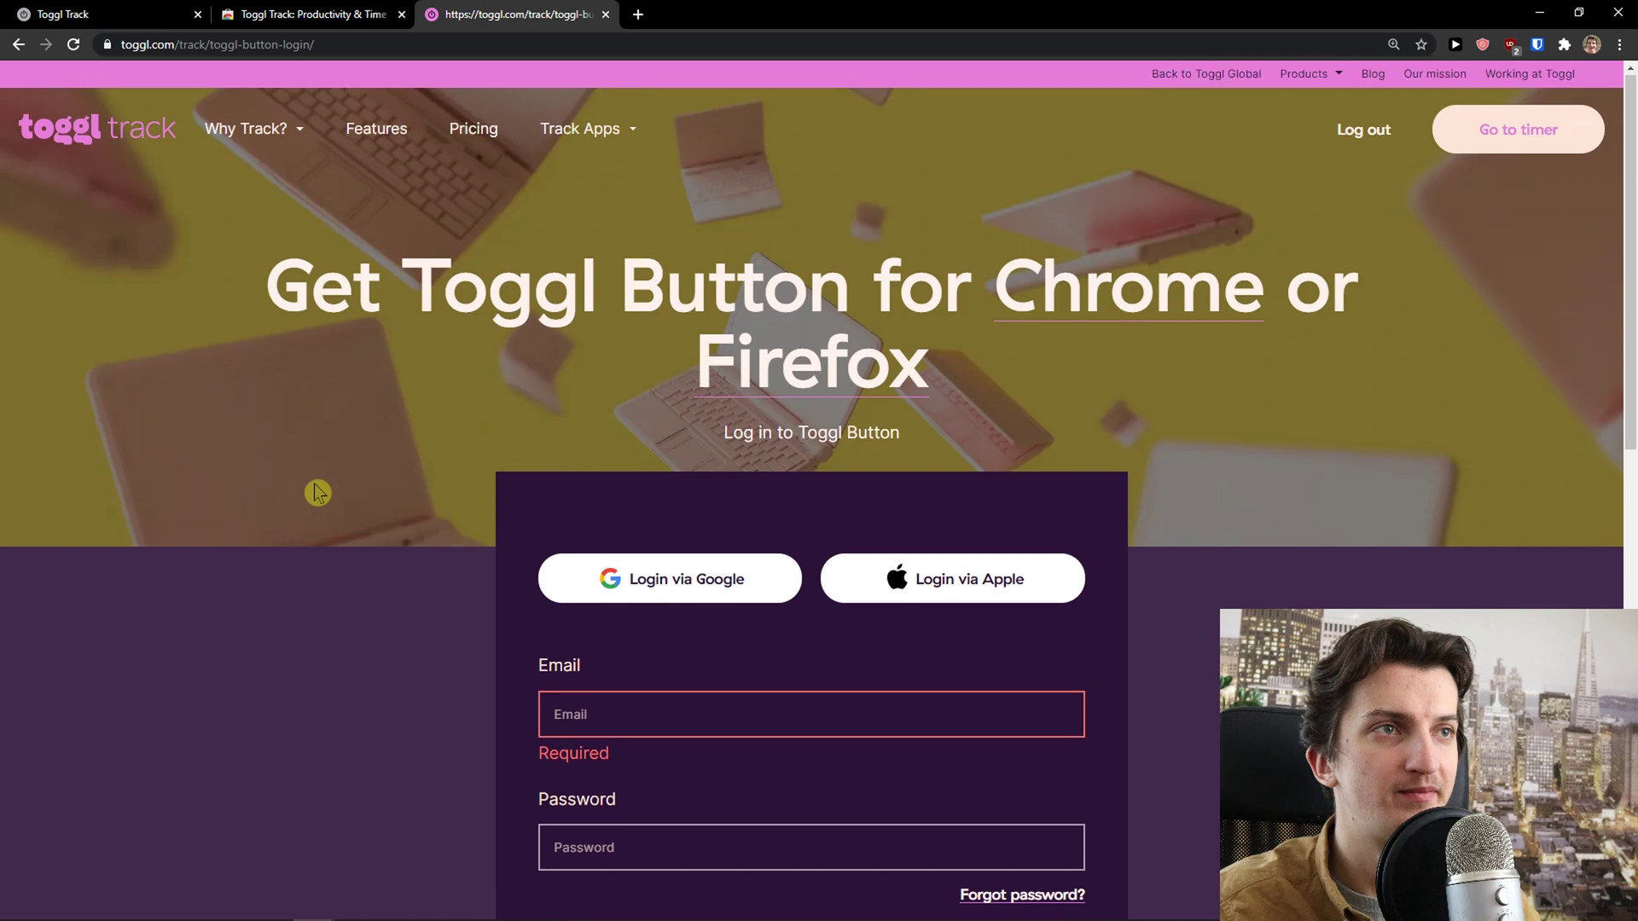
pyautogui.scroll(-3, 478, 486)
pyautogui.click(628, 468)
pyautogui.click(566, 567)
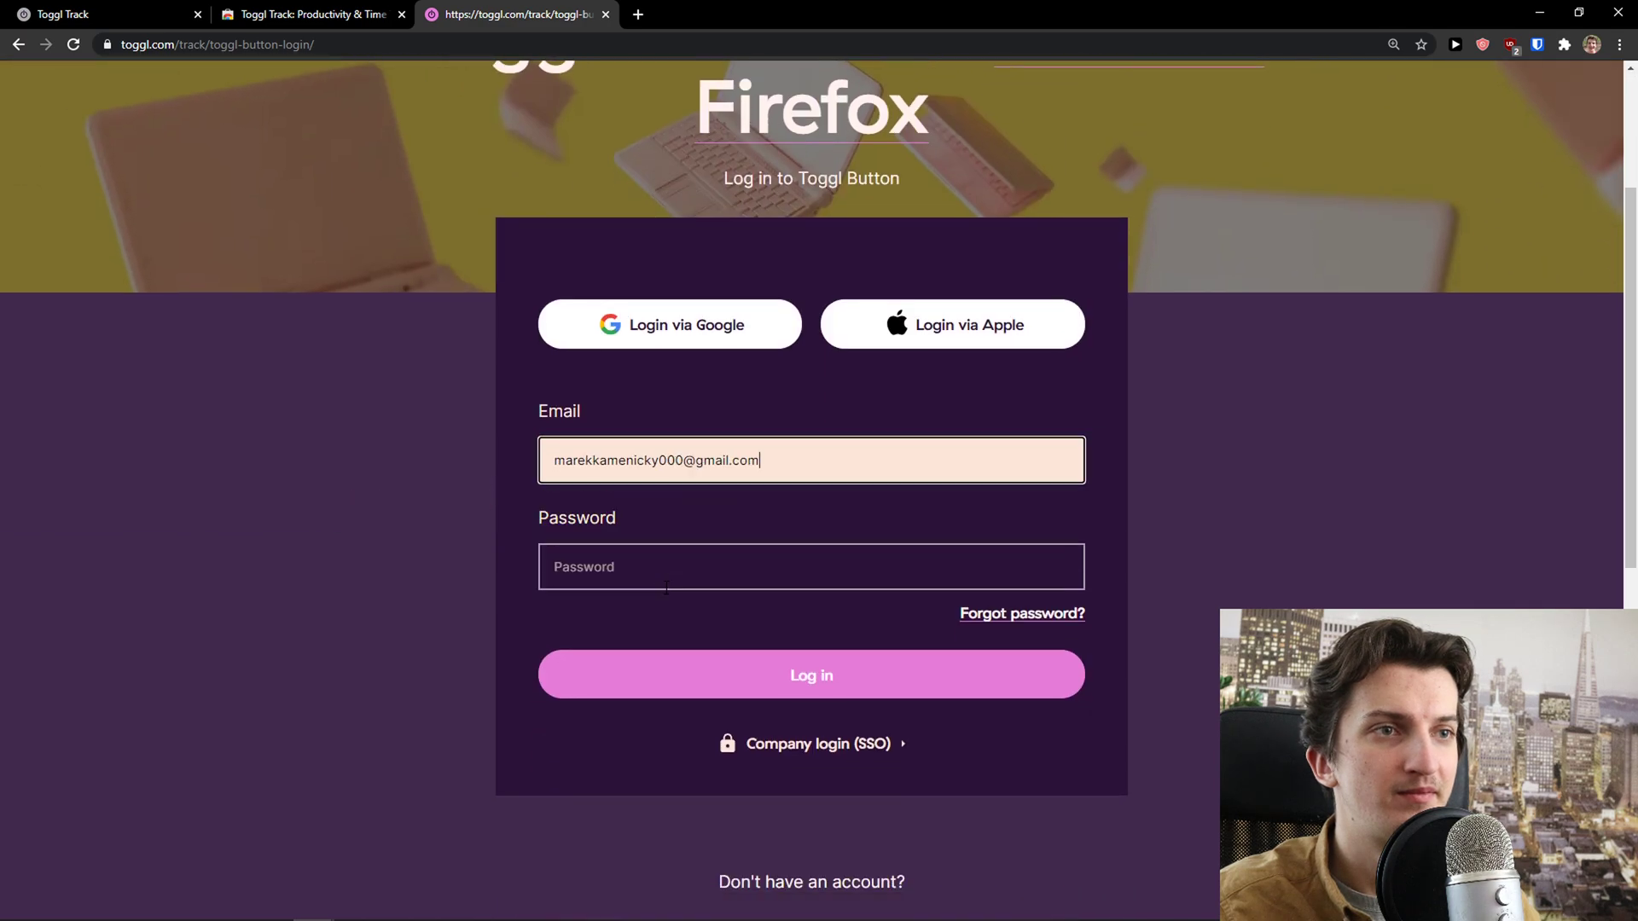
pyautogui.click(670, 458)
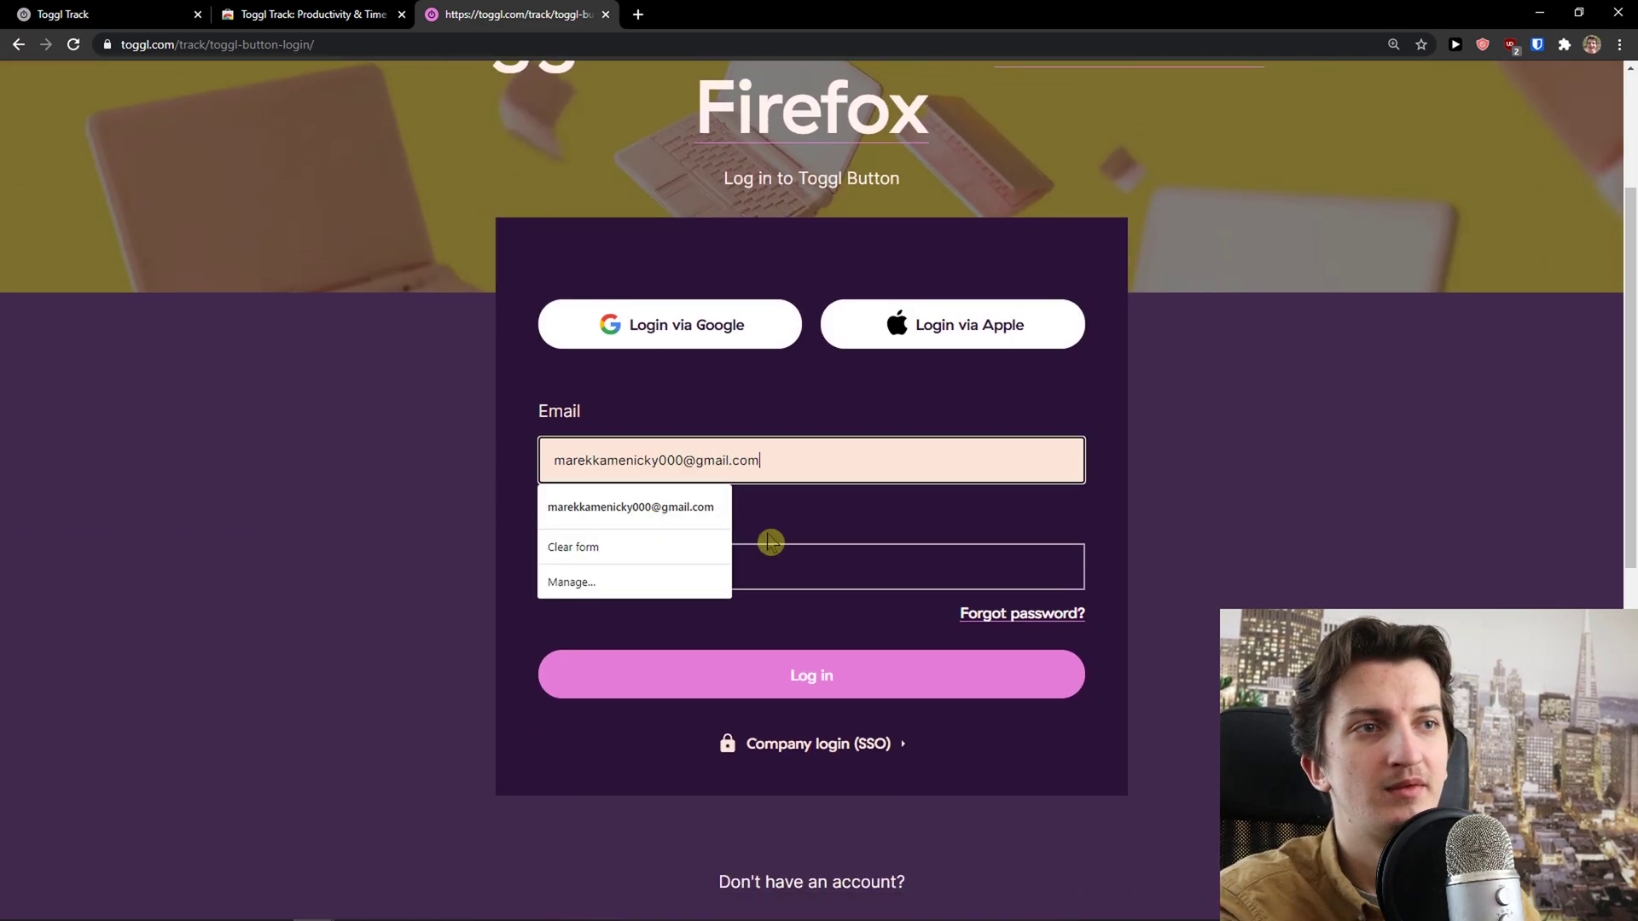
pyautogui.write('0')
pyautogui.click(837, 573)
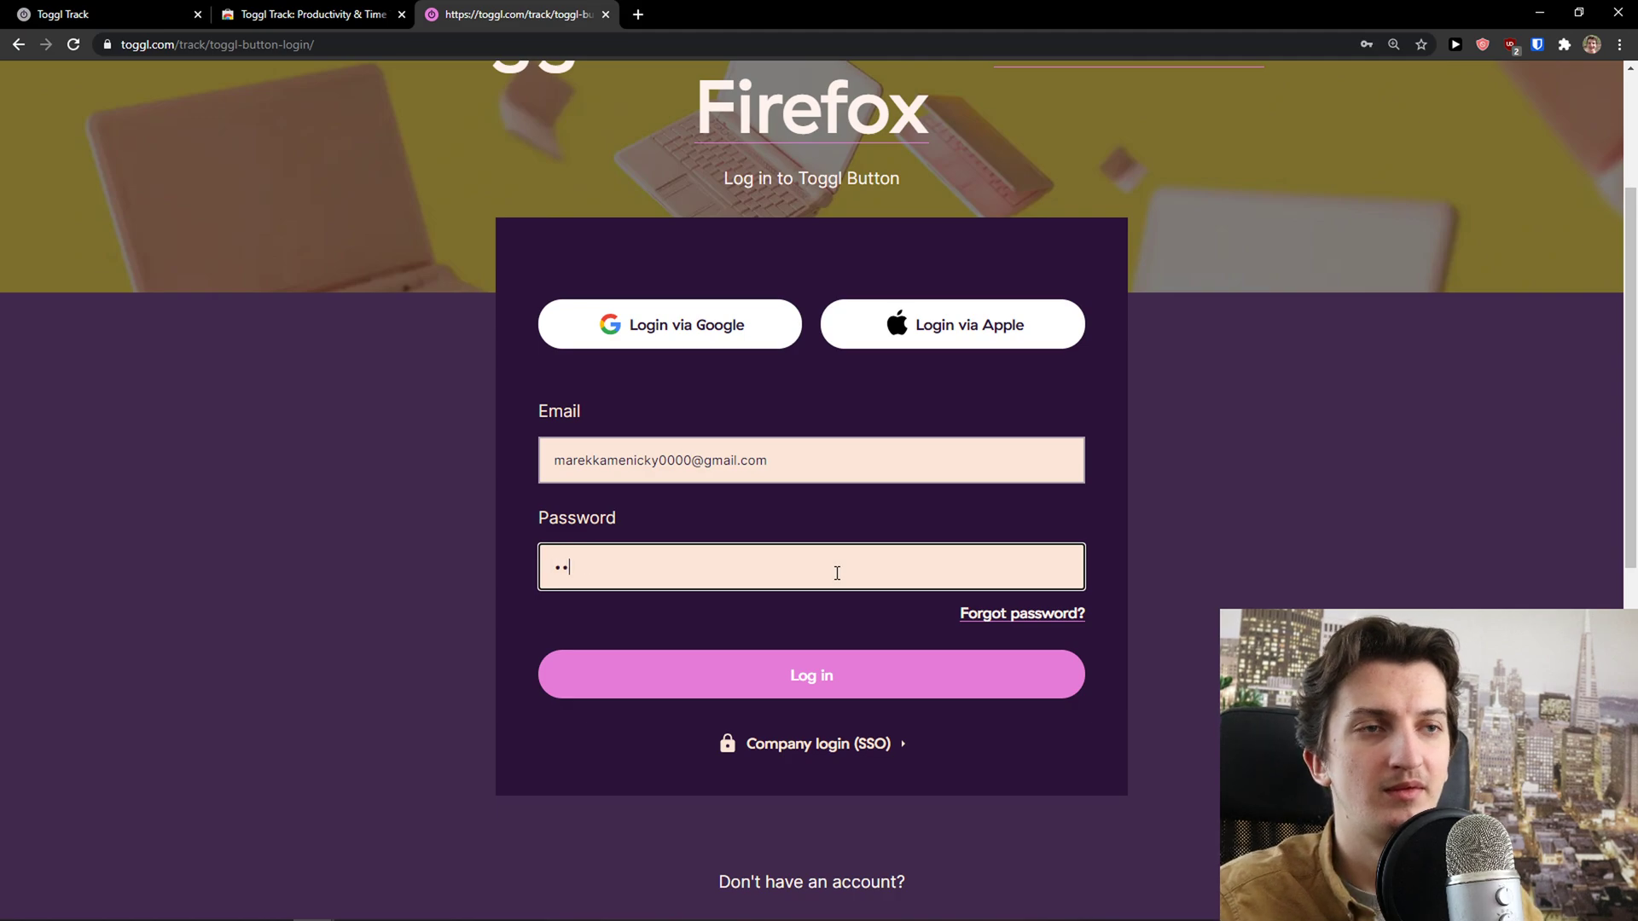
pyautogui.write('00')
pyautogui.press('Return')
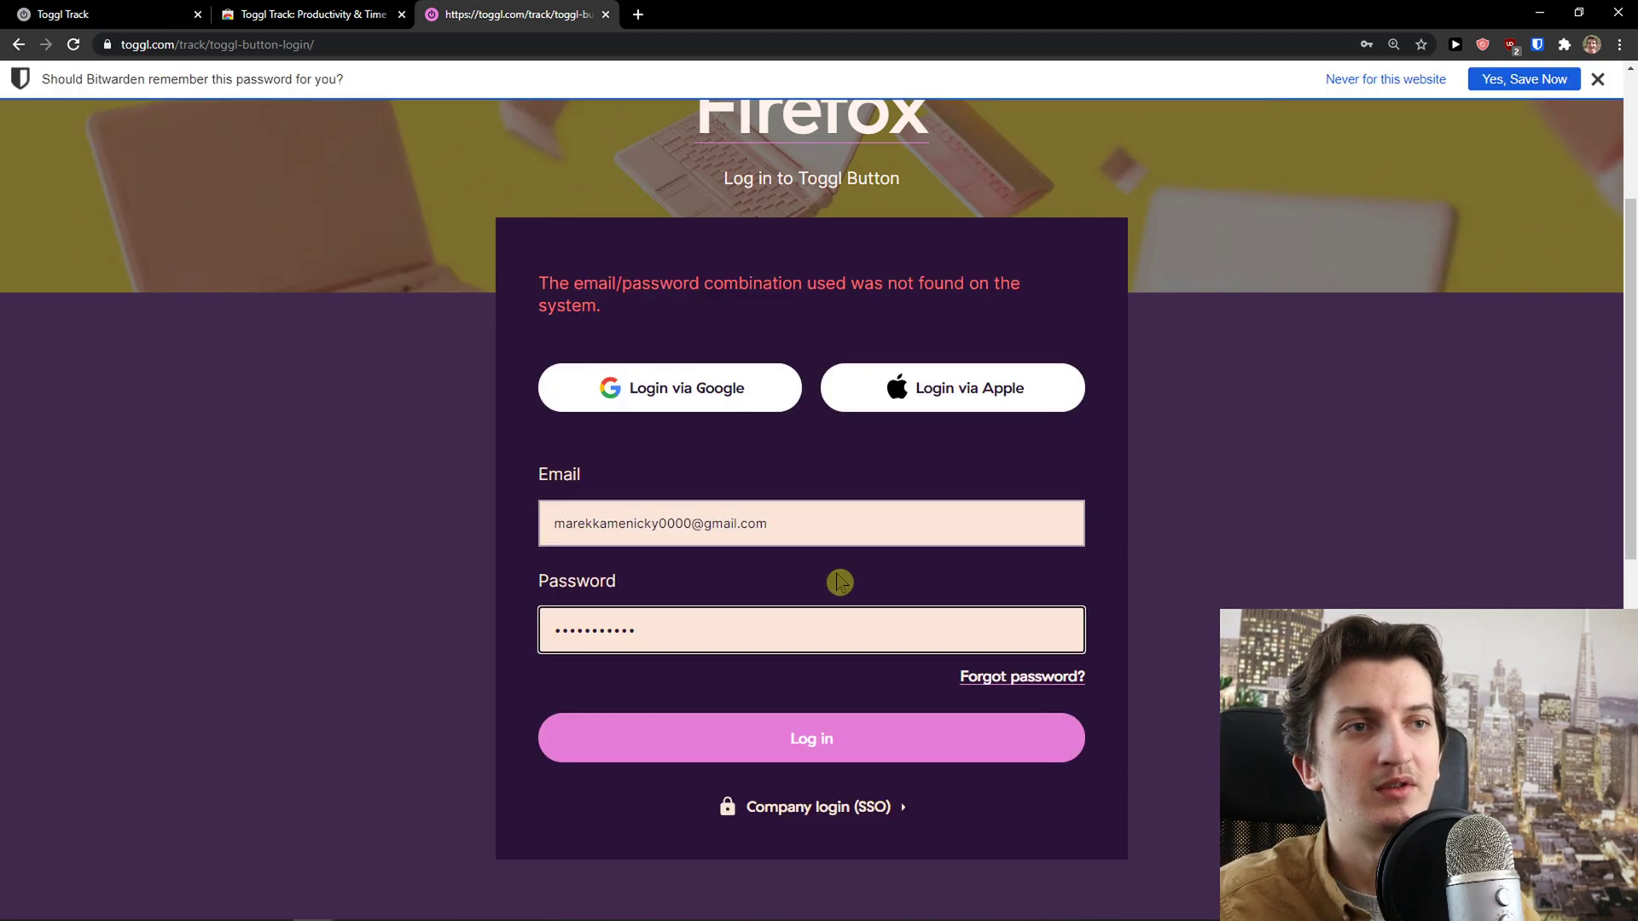
# Retype the password, remove the extra zero from the e-mail, and resubmit the login
pyautogui.click(698, 535)
pyautogui.doubleClick(662, 560)
pyautogui.write('••••••')
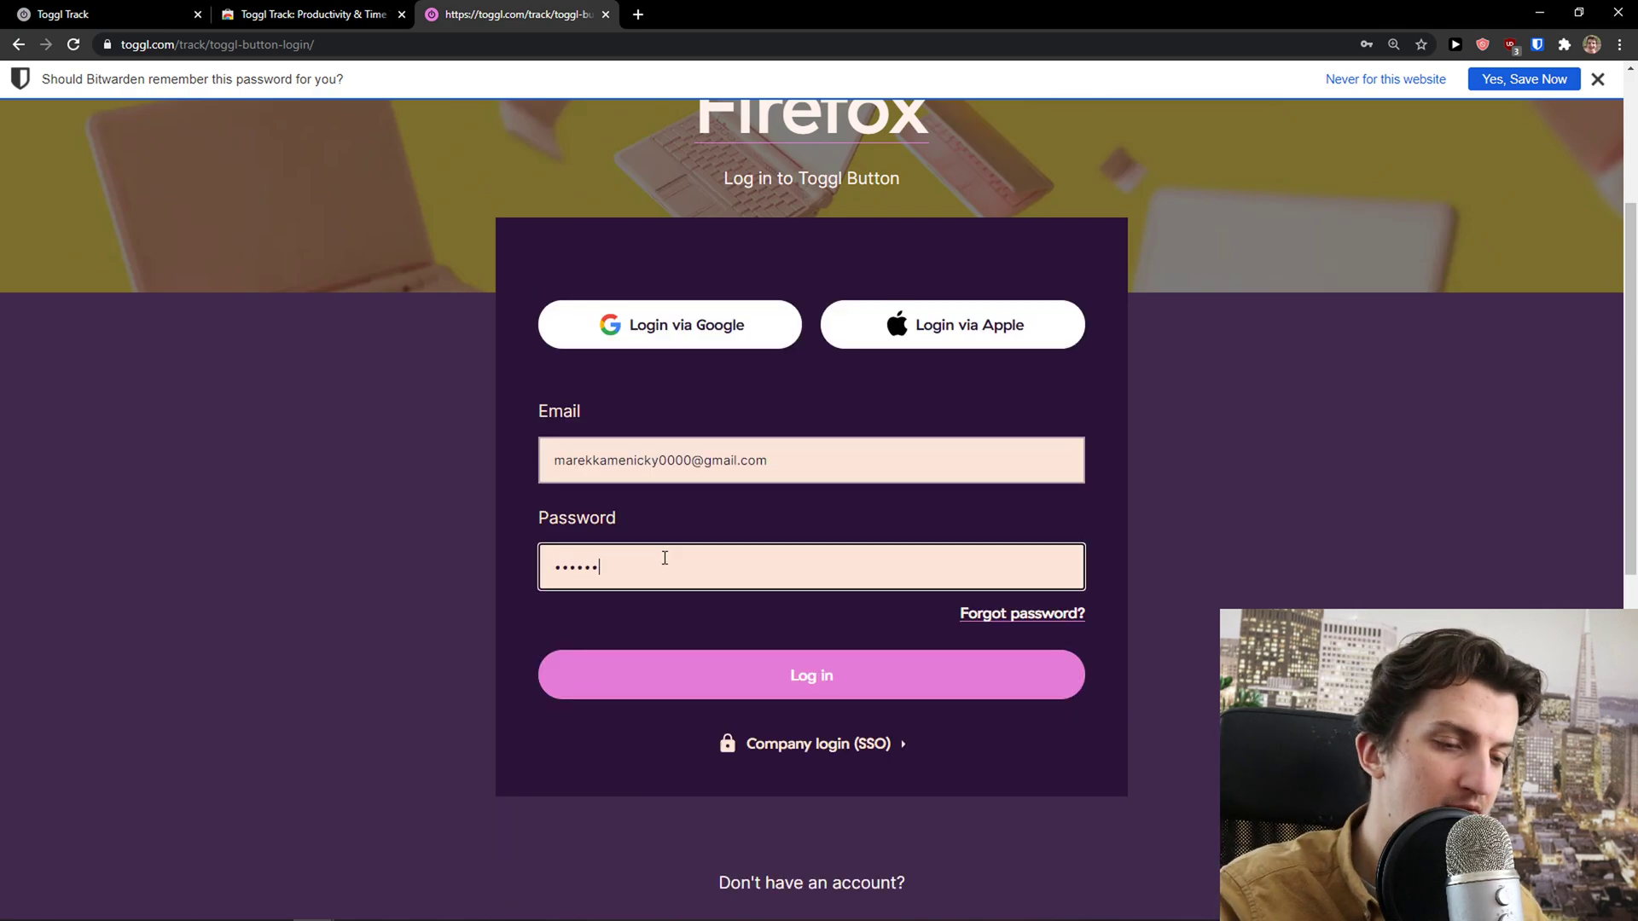
pyautogui.write('•••')
pyautogui.click(742, 679)
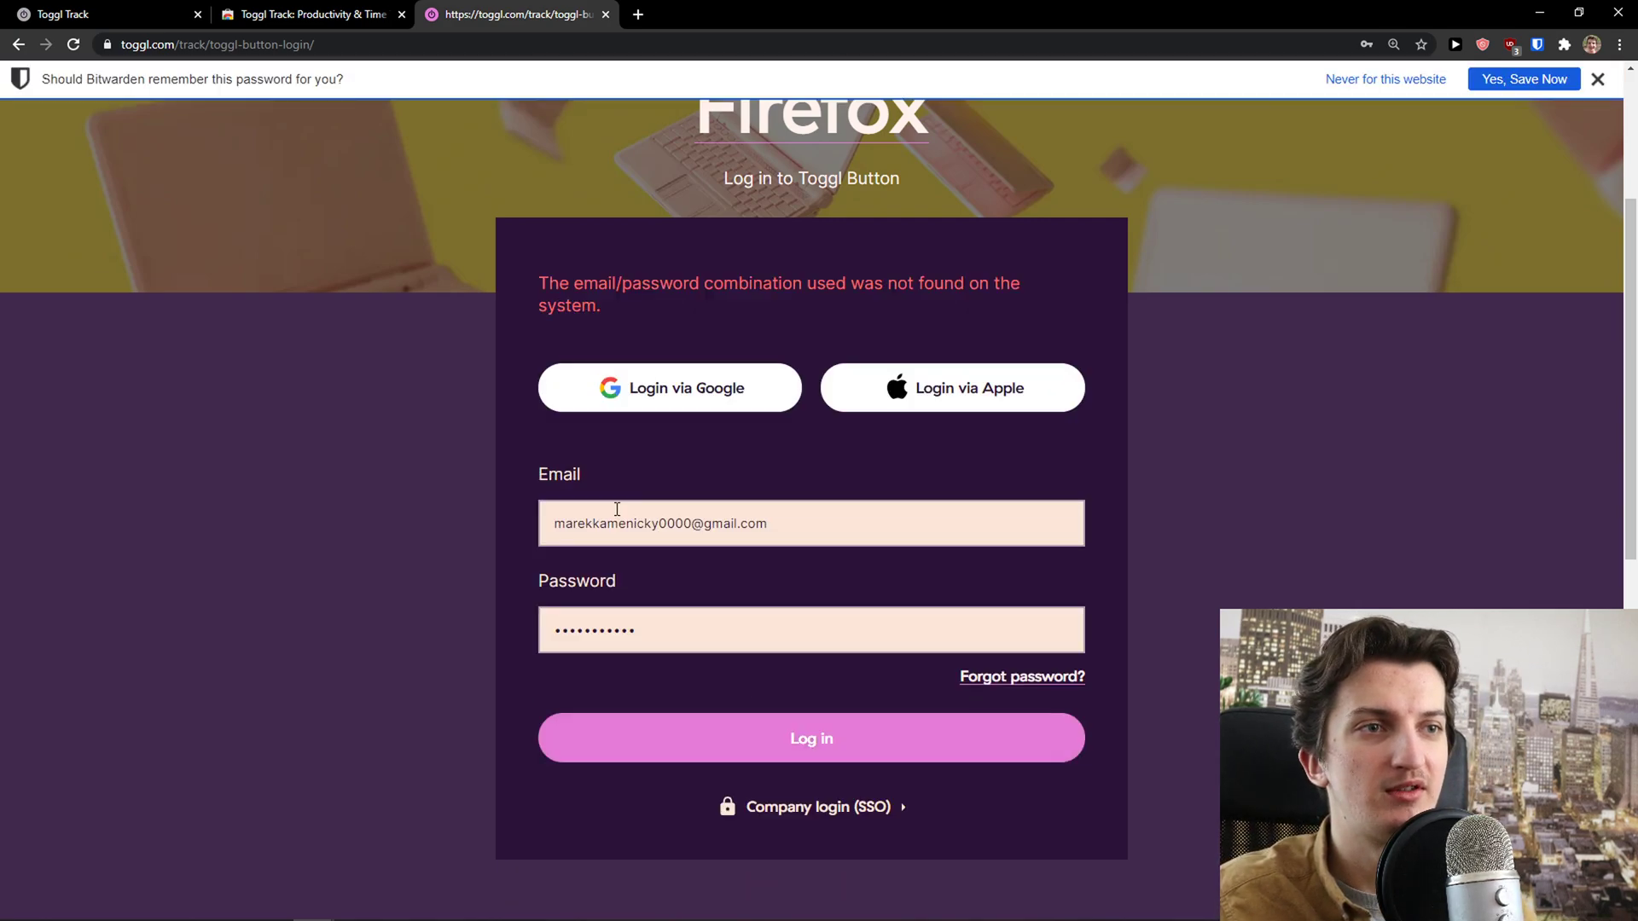
pyautogui.click(669, 516)
pyautogui.press('BackSpace')
pyautogui.click(738, 722)
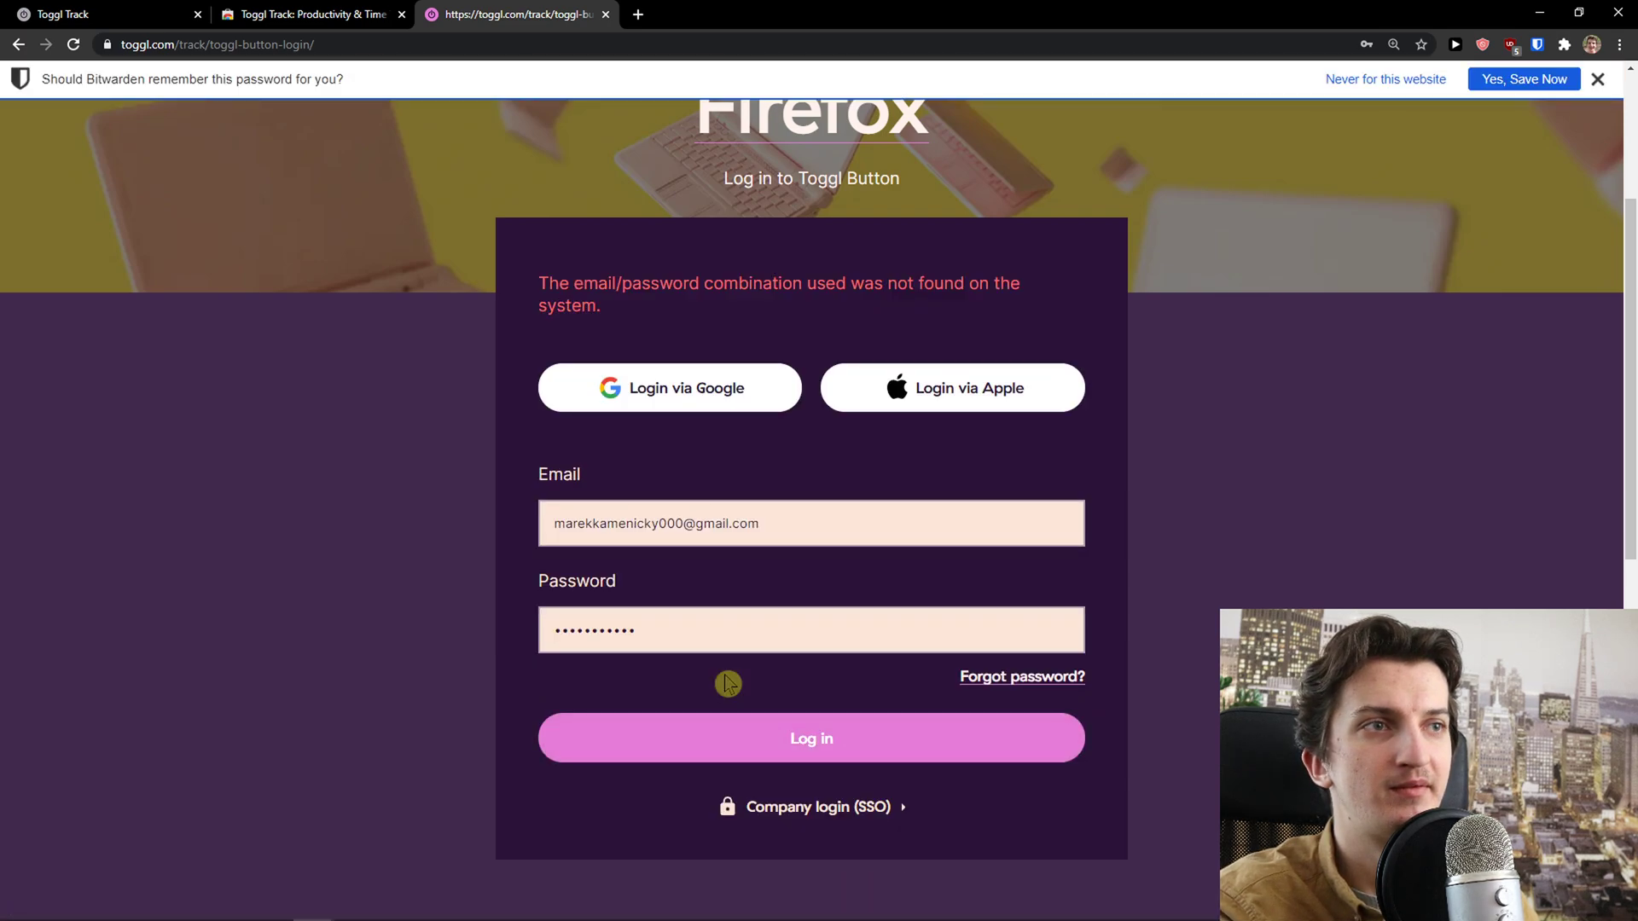
pyautogui.scroll(3, 1604, 156)
# Dismiss the password prompt and pin the Toggl Track extension to the Chrome toolbar
pyautogui.click(1607, 83)
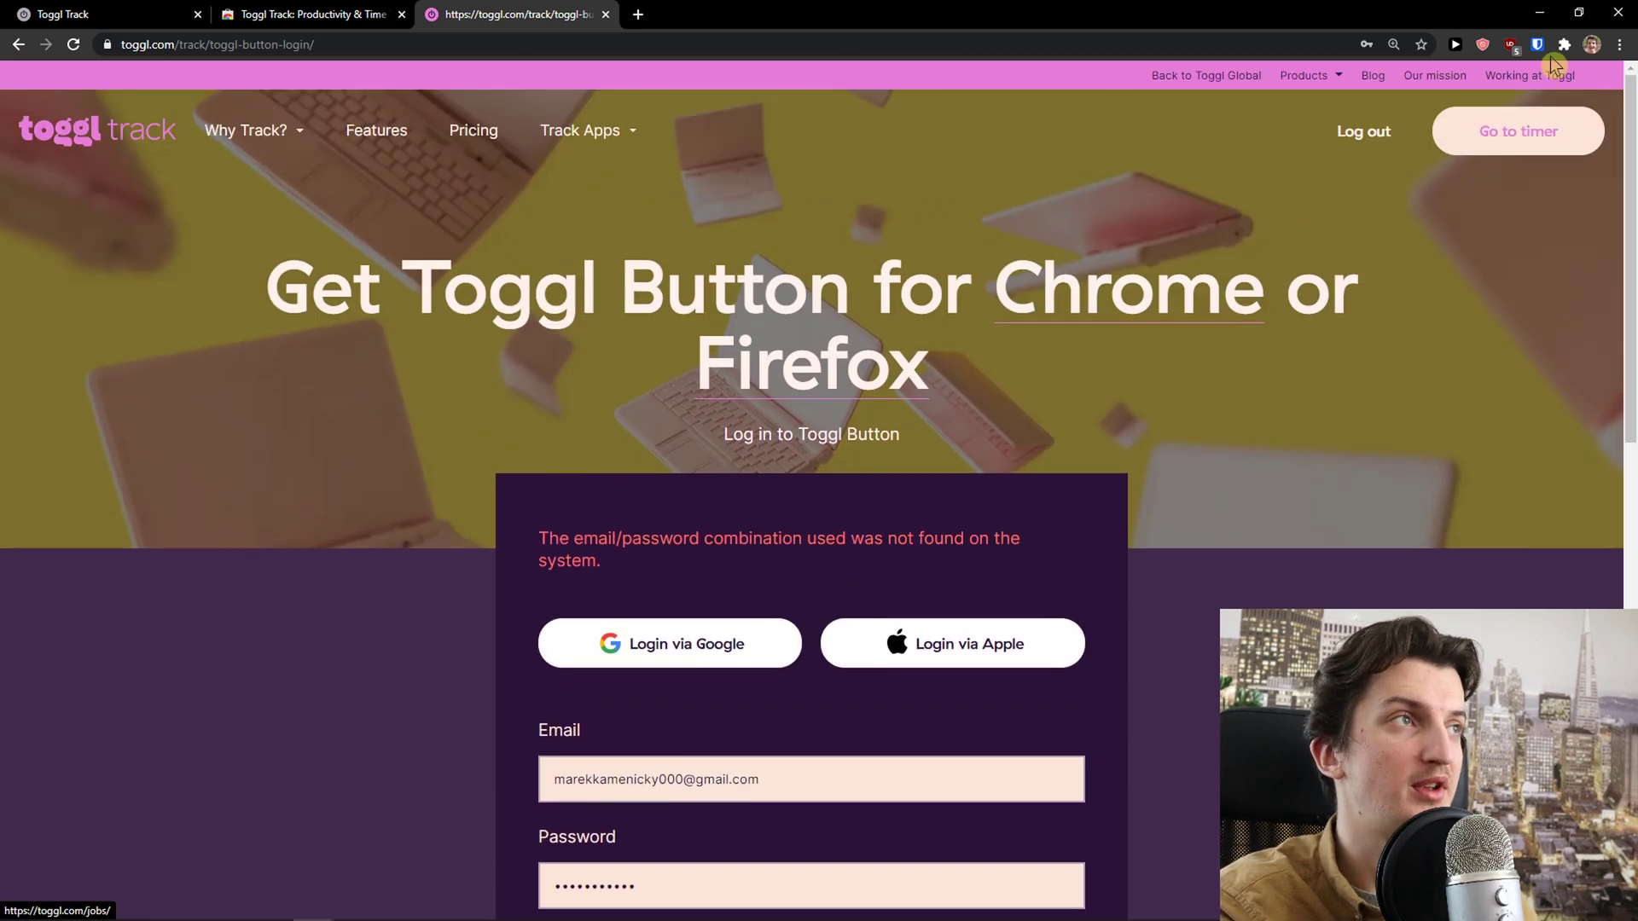
pyautogui.click(1563, 44)
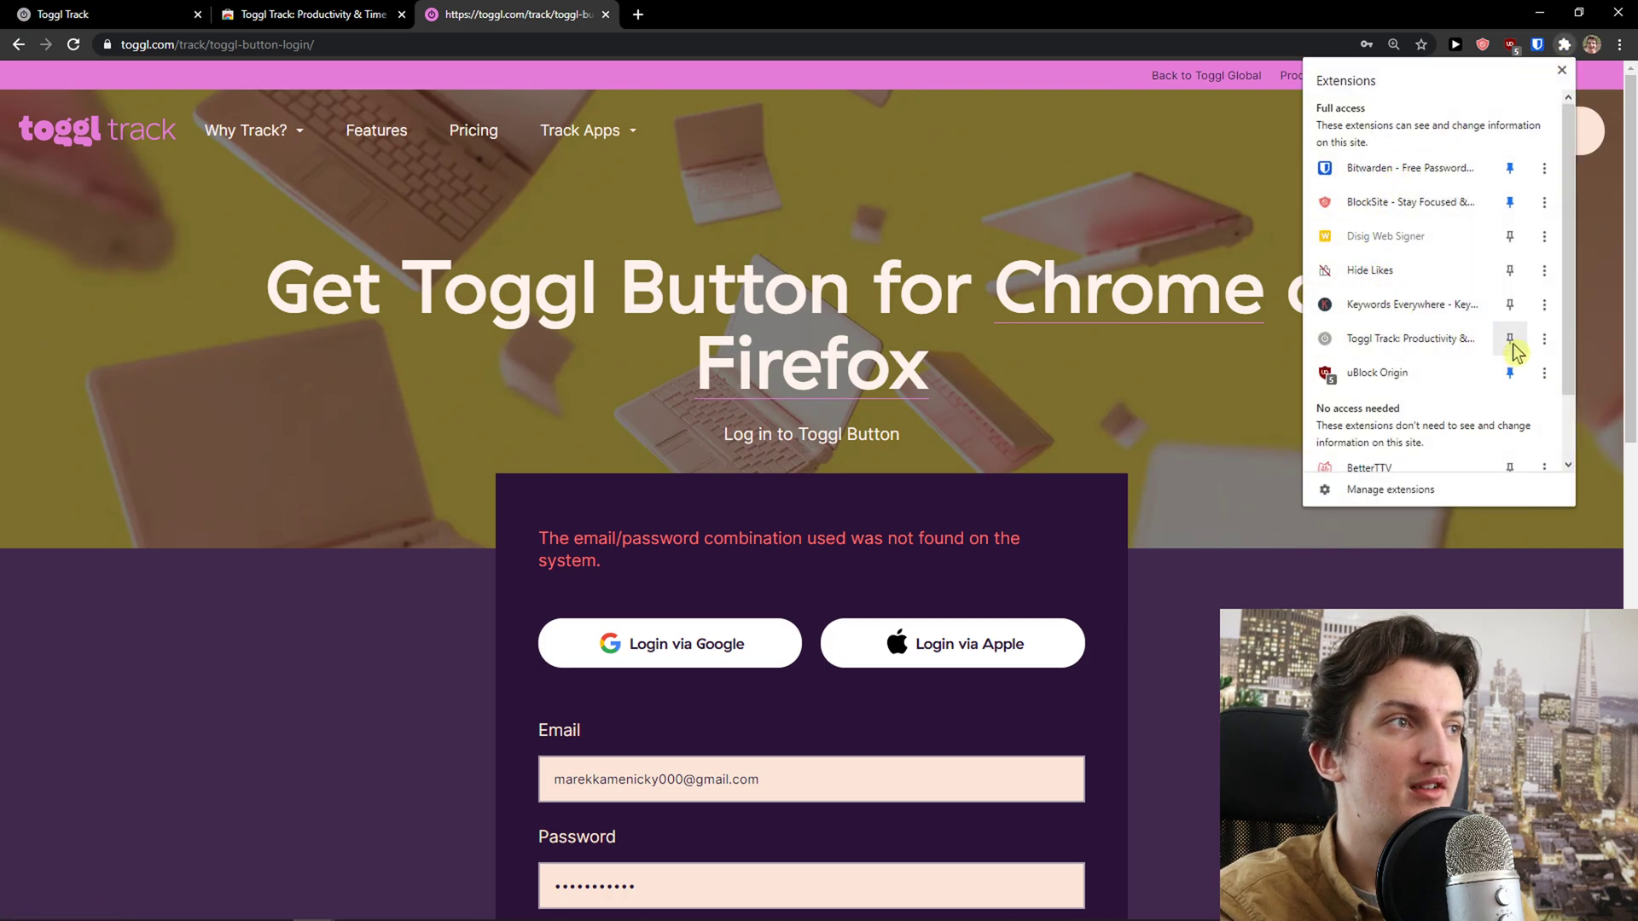
pyautogui.click(1510, 339)
# Start a 'youtube' timer from the extension popup and open the Toggl Track web app
pyautogui.click(1537, 44)
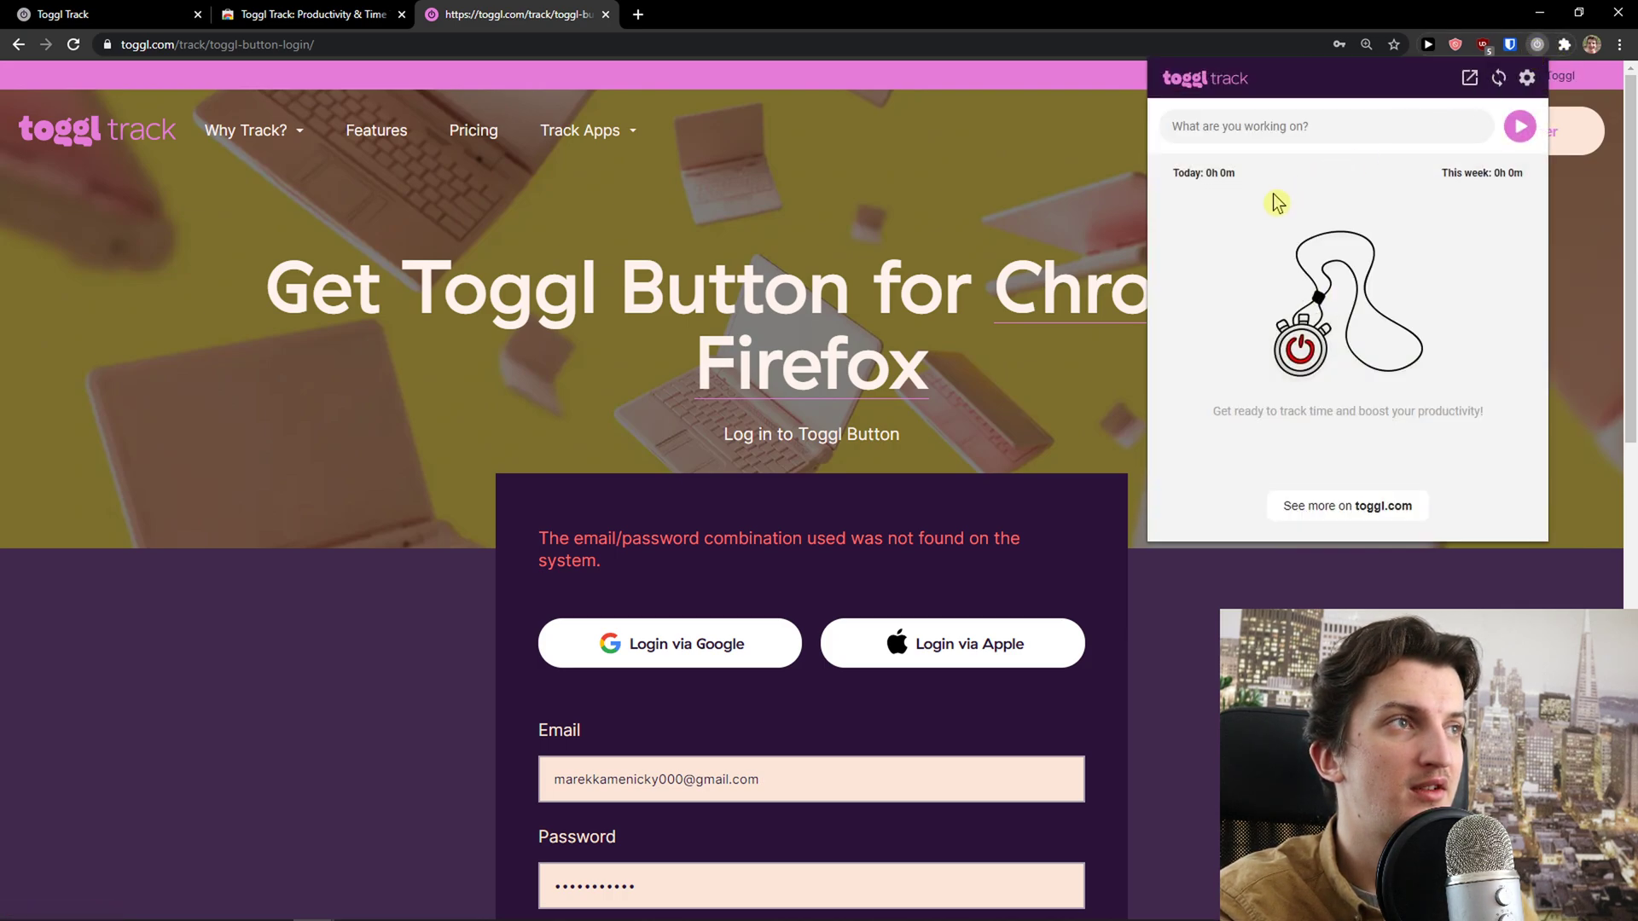
pyautogui.write('youtube')
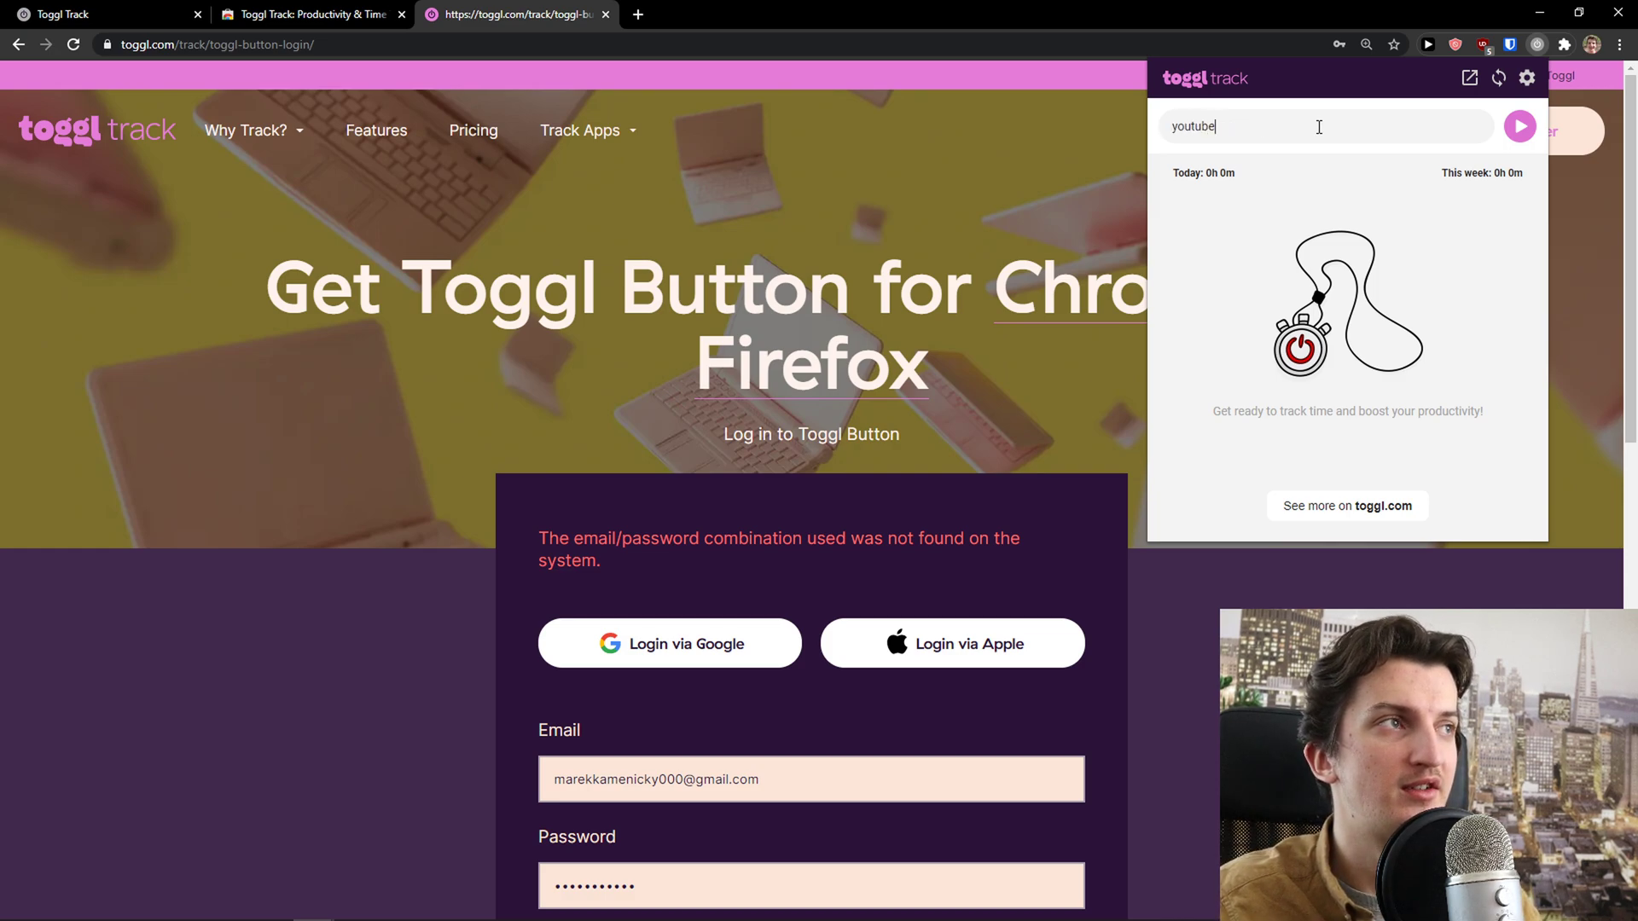
pyautogui.press('Return')
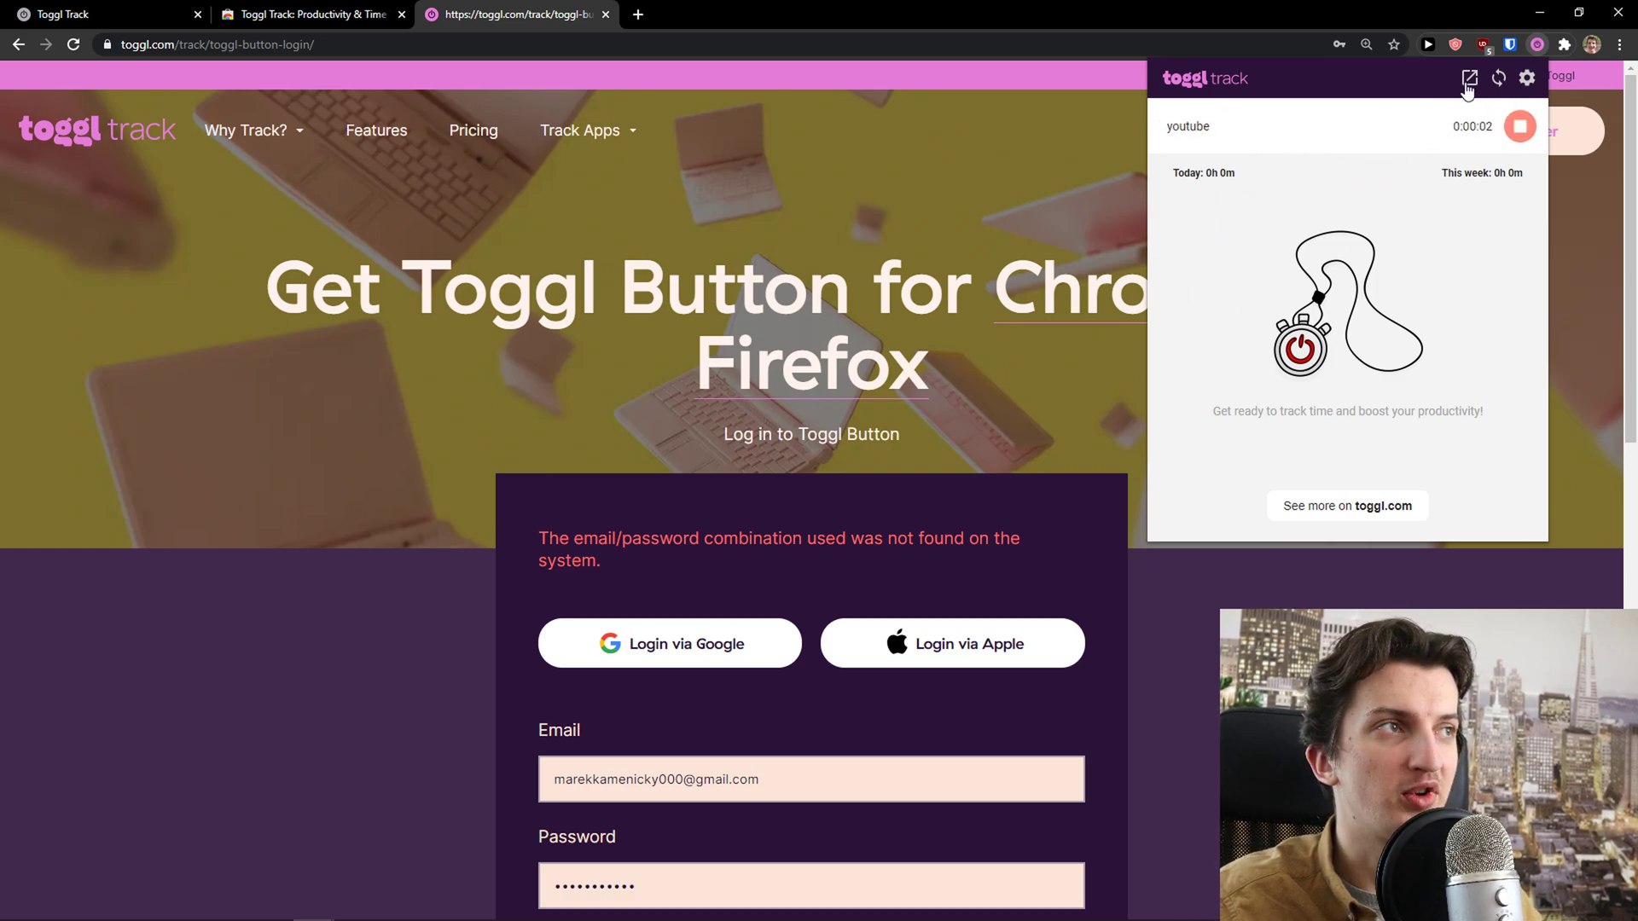
pyautogui.click(1467, 81)
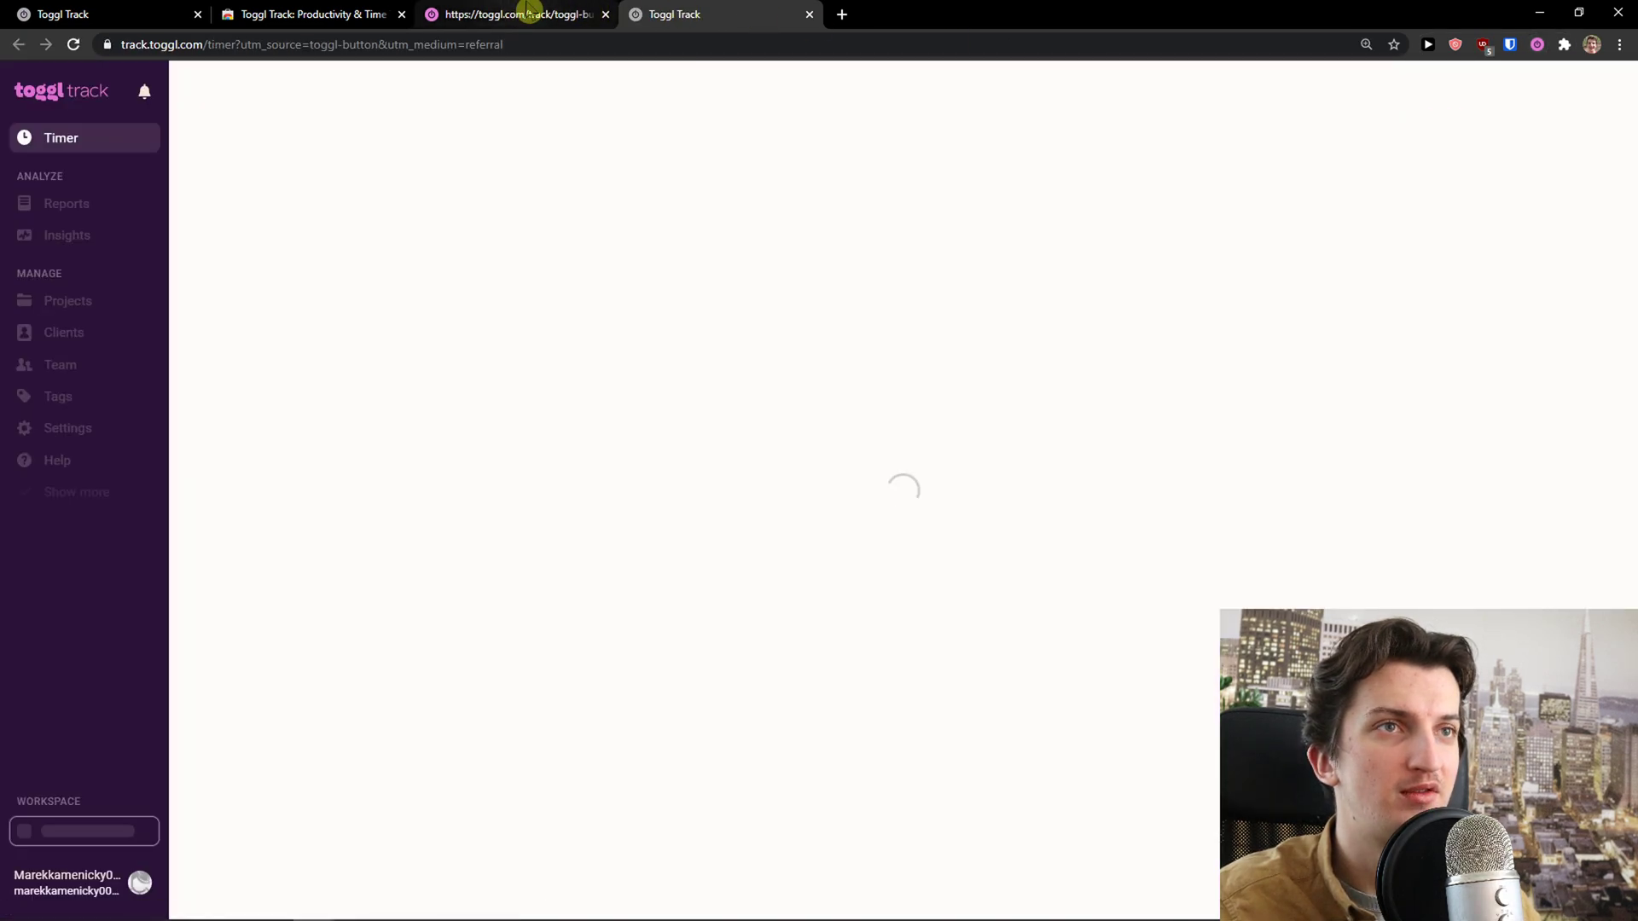
# Check the Projects page in the Toggl Track web app
pyautogui.click(519, 10)
pyautogui.click(1540, 44)
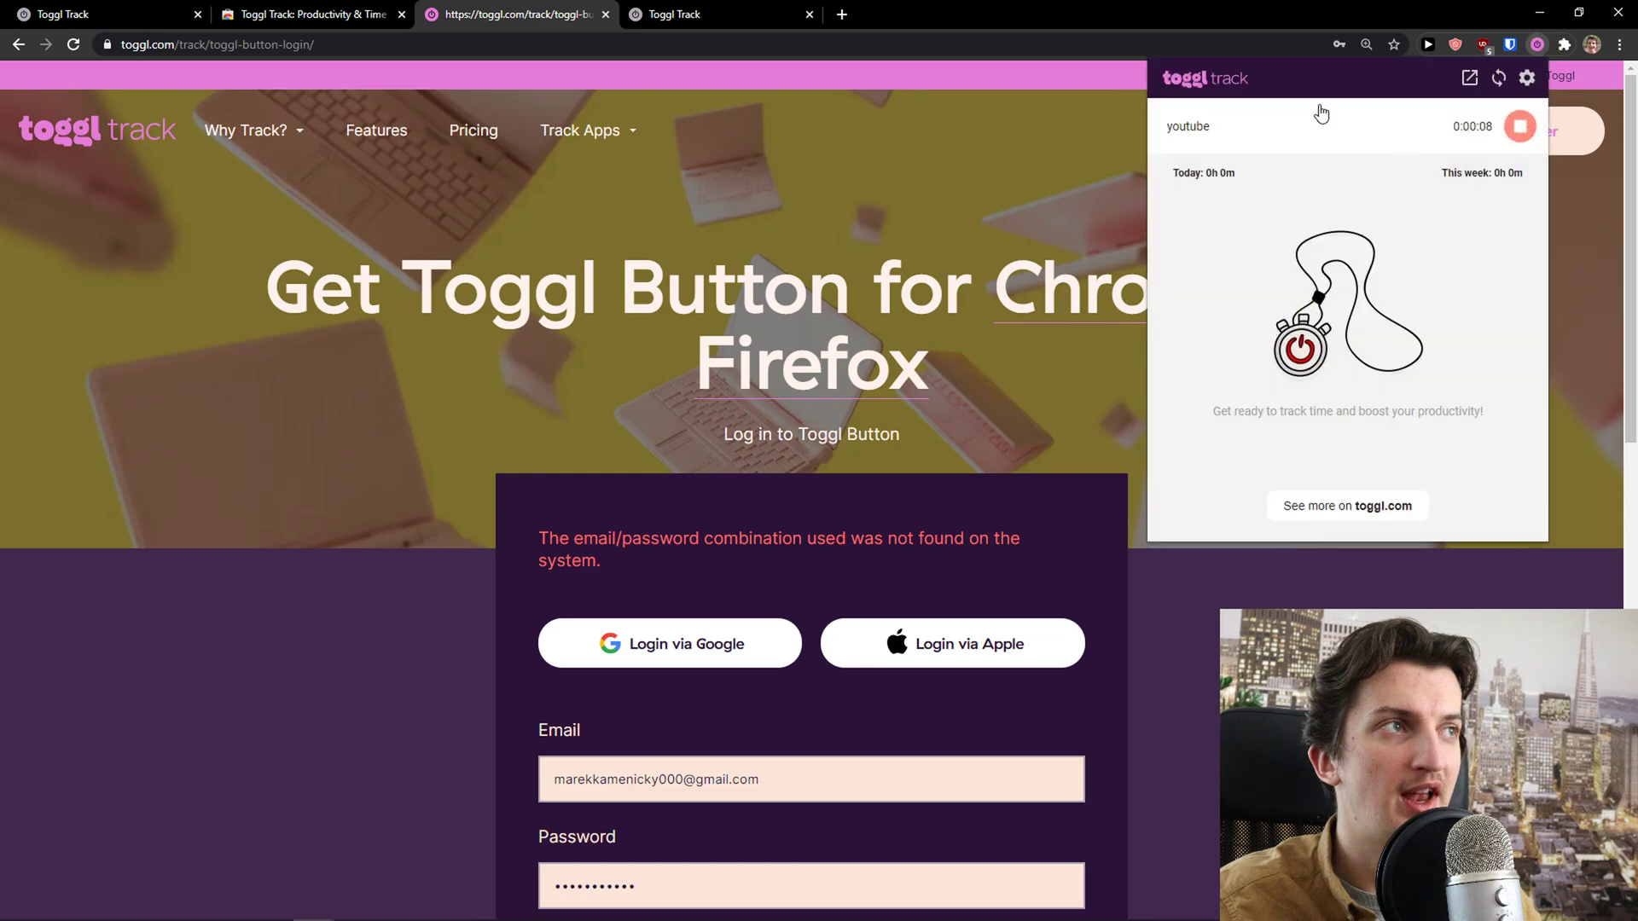
pyautogui.click(682, 14)
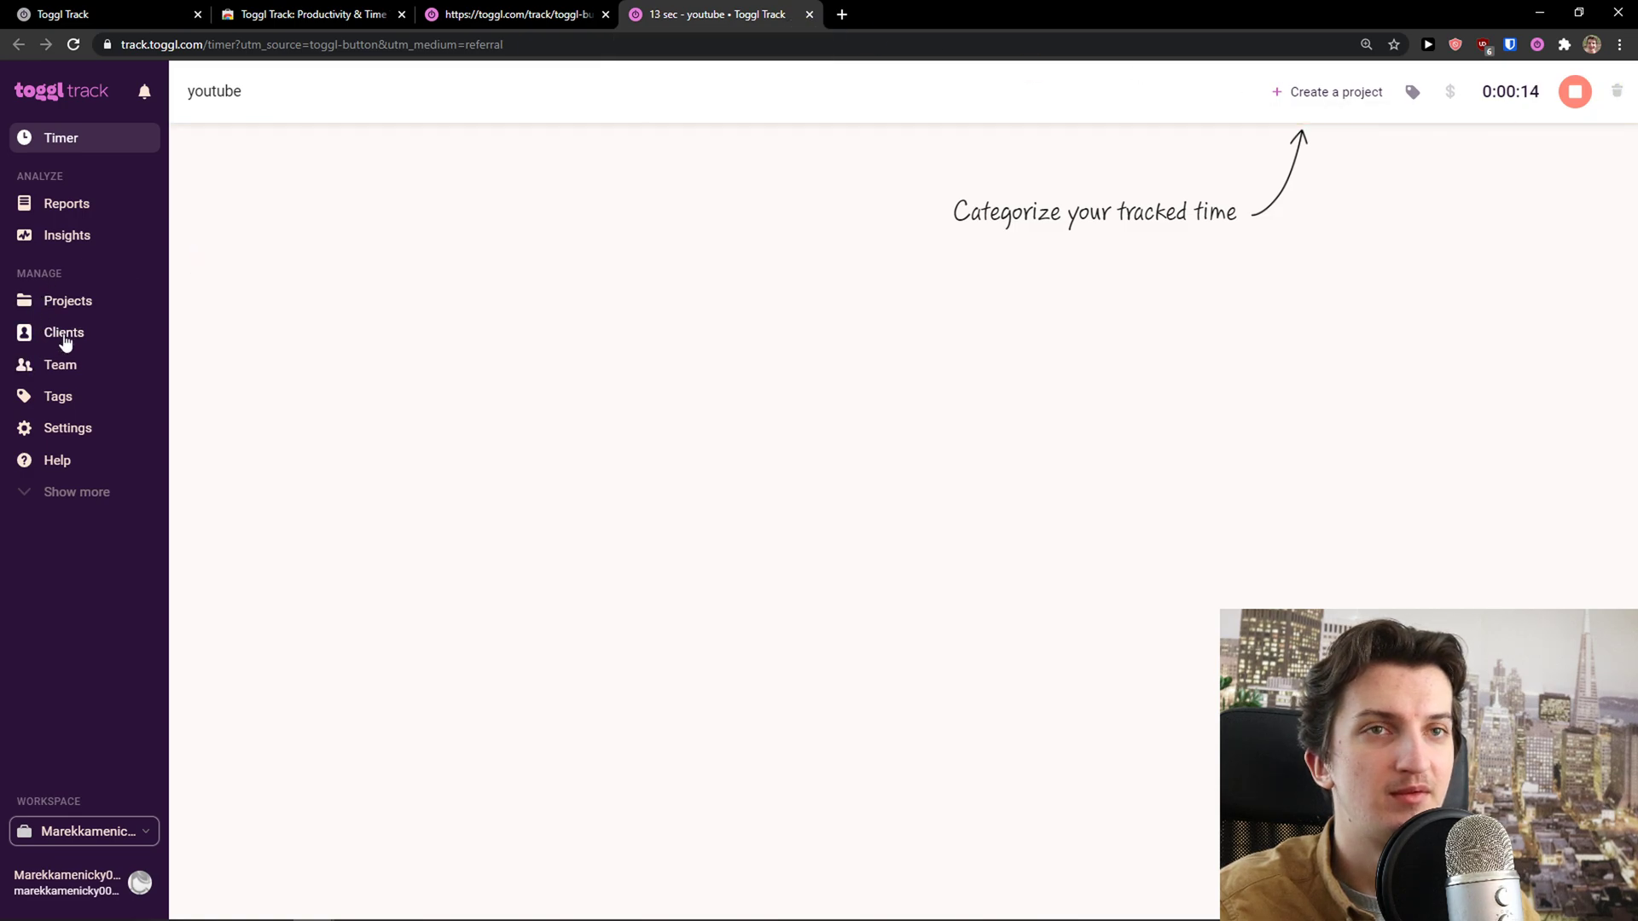
pyautogui.click(75, 304)
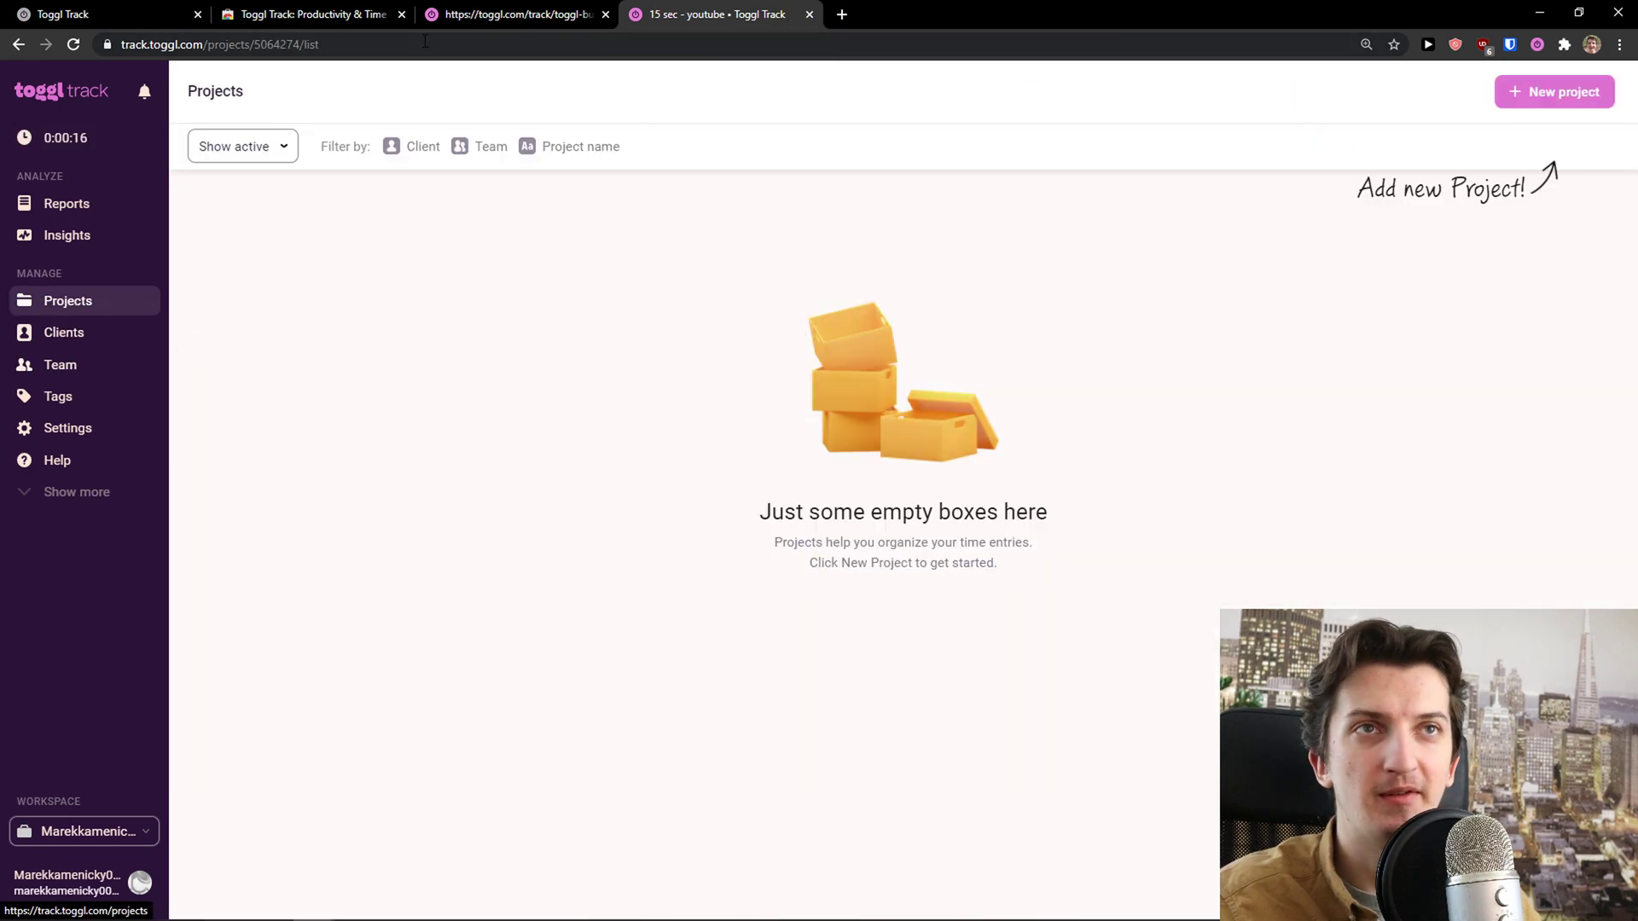
# Stop the youtube timer at 0:00:20 from the extension popup and open its settings
pyautogui.click(461, 12)
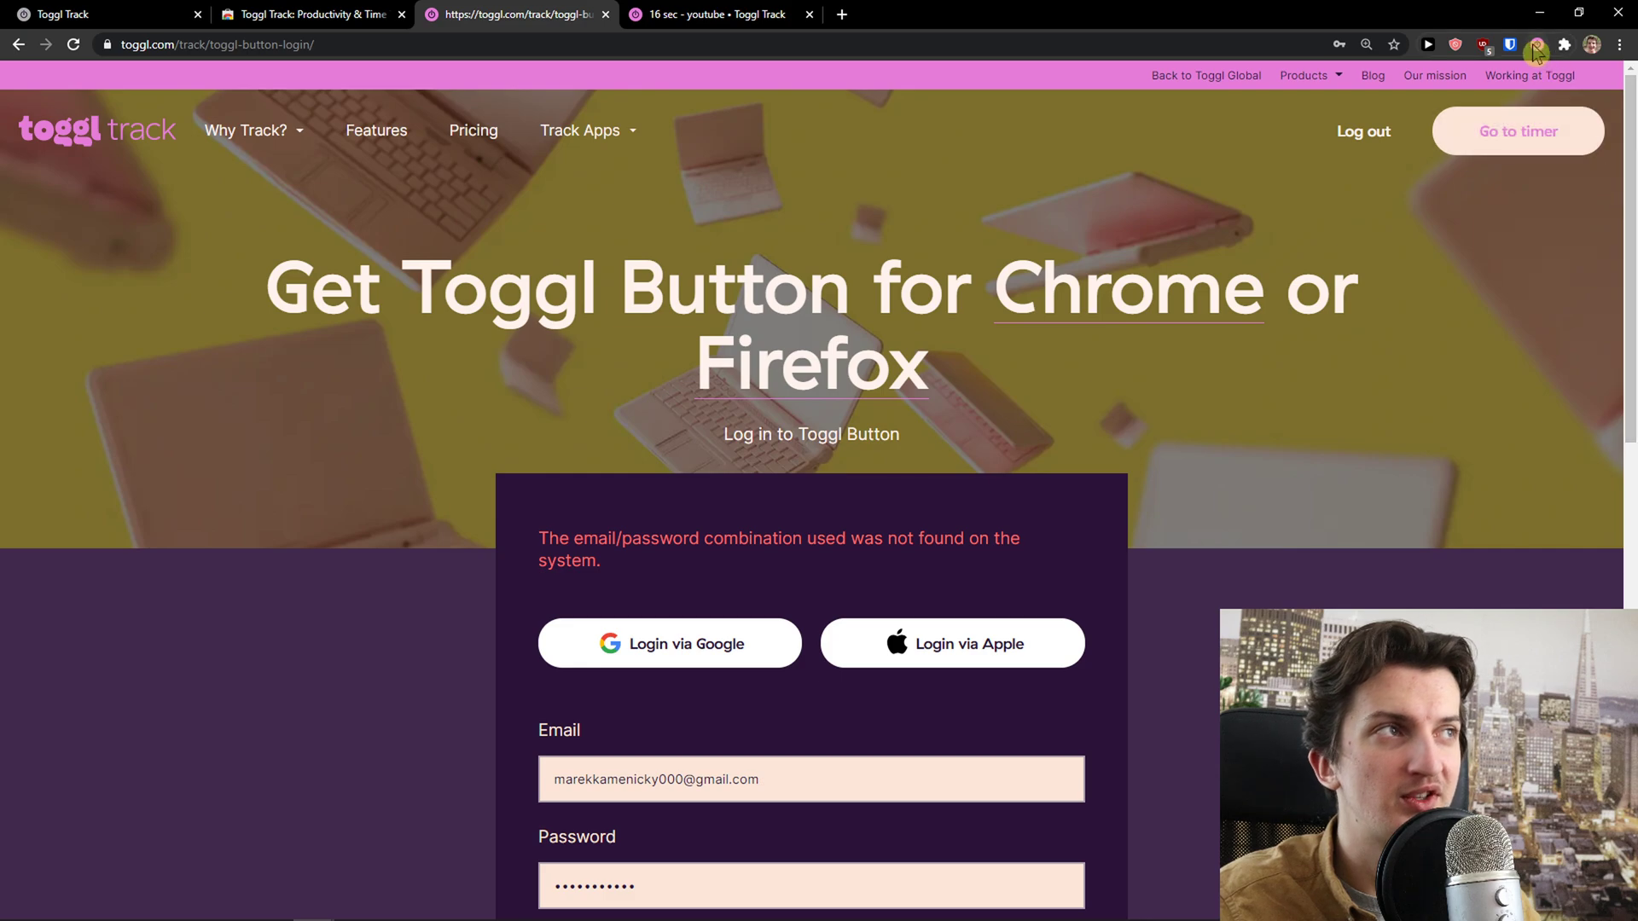
pyautogui.click(1537, 45)
pyautogui.click(1519, 128)
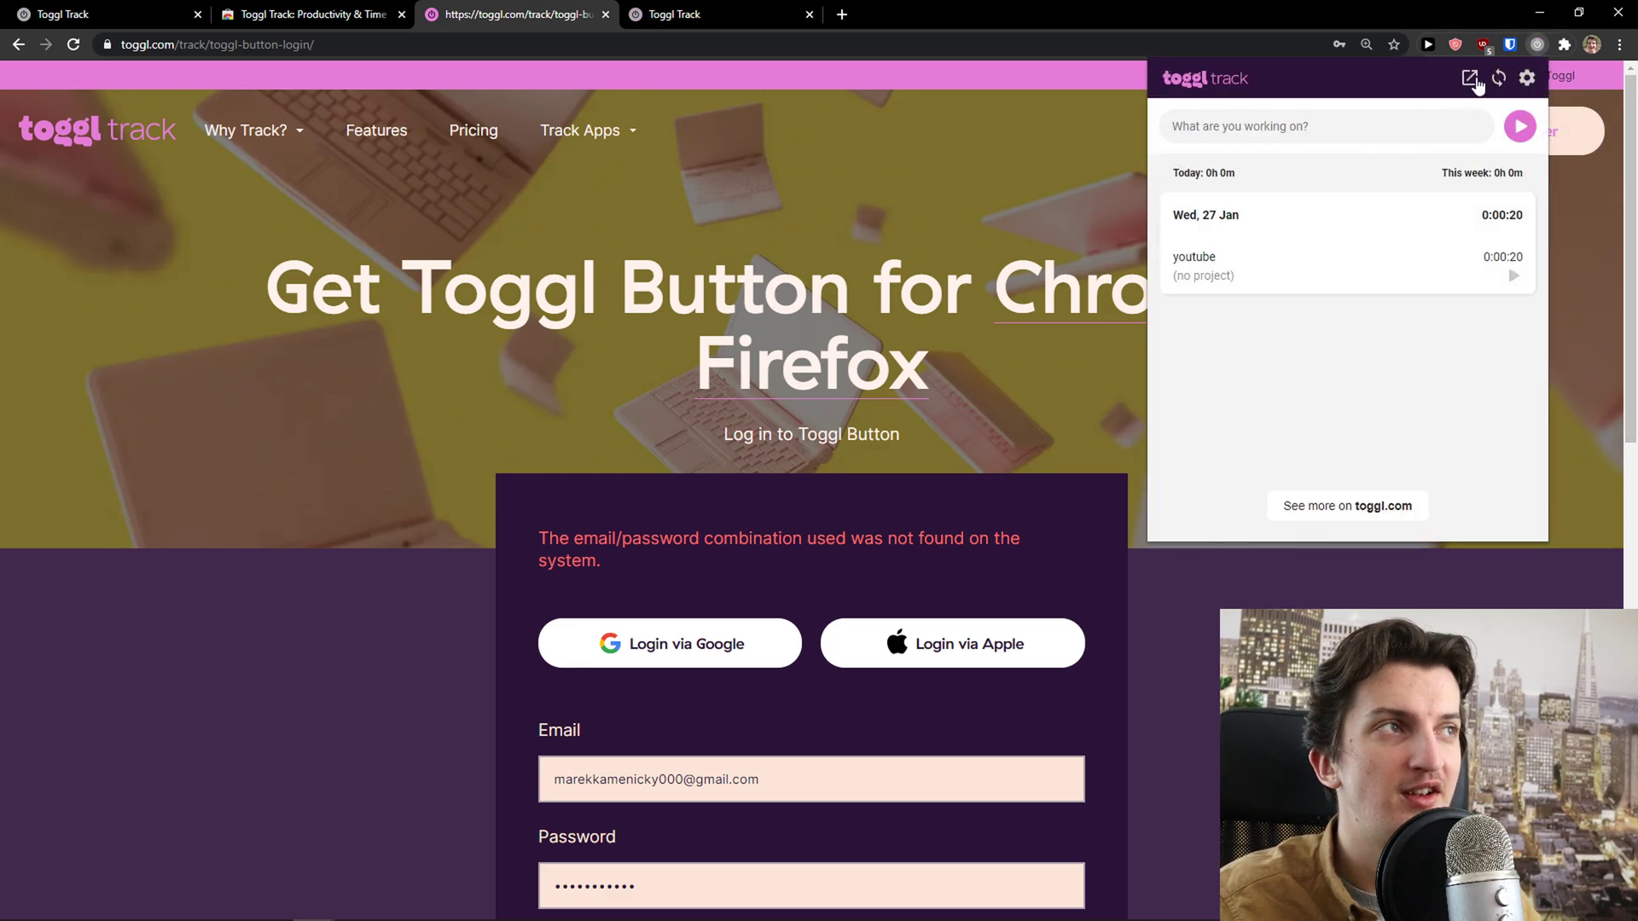
pyautogui.click(1527, 78)
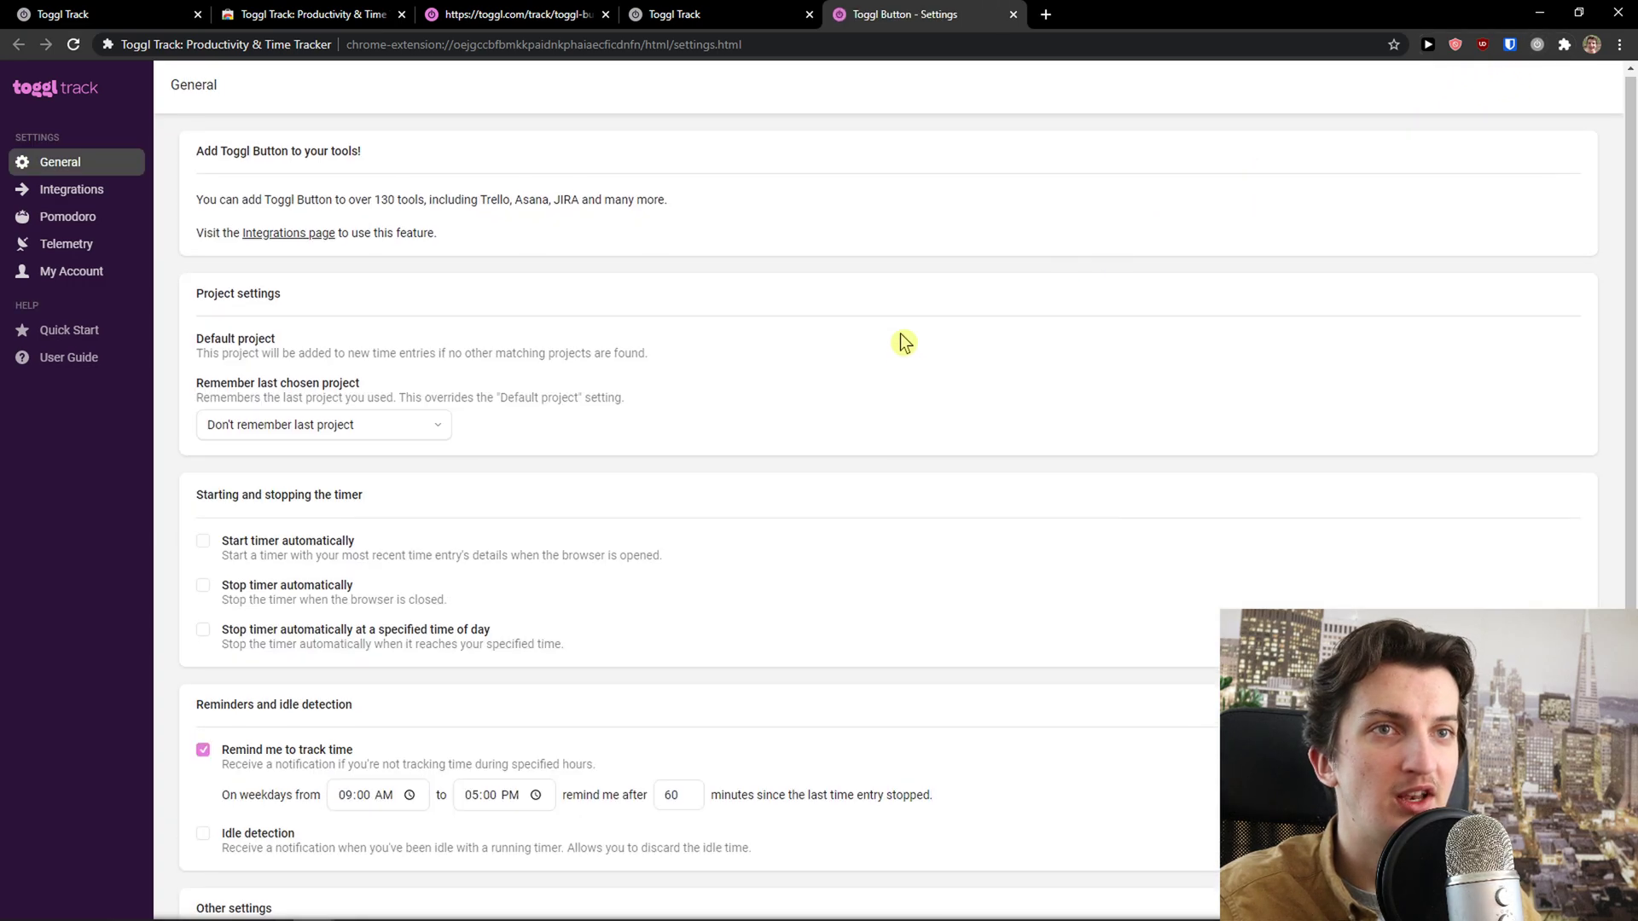
# Review today's two Youtube Channel entries (1:00:17) on the Timer page, then begin a new-tab search
pyautogui.scroll(-2, 903, 341)
pyautogui.click(477, 14)
pyautogui.click(685, 10)
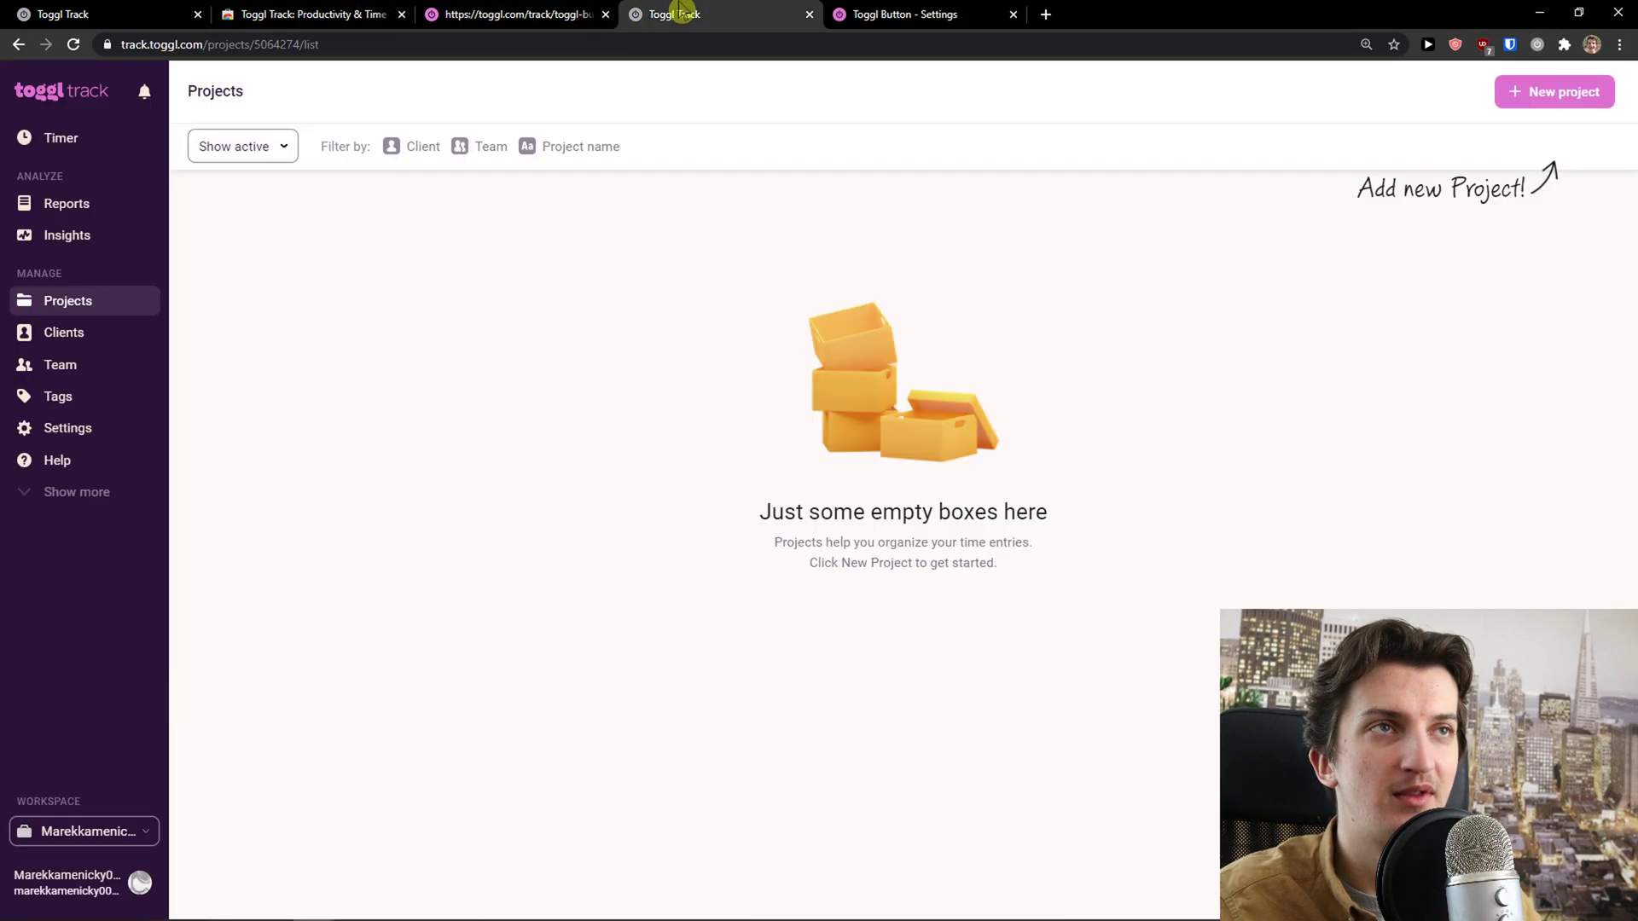
pyautogui.click(51, 13)
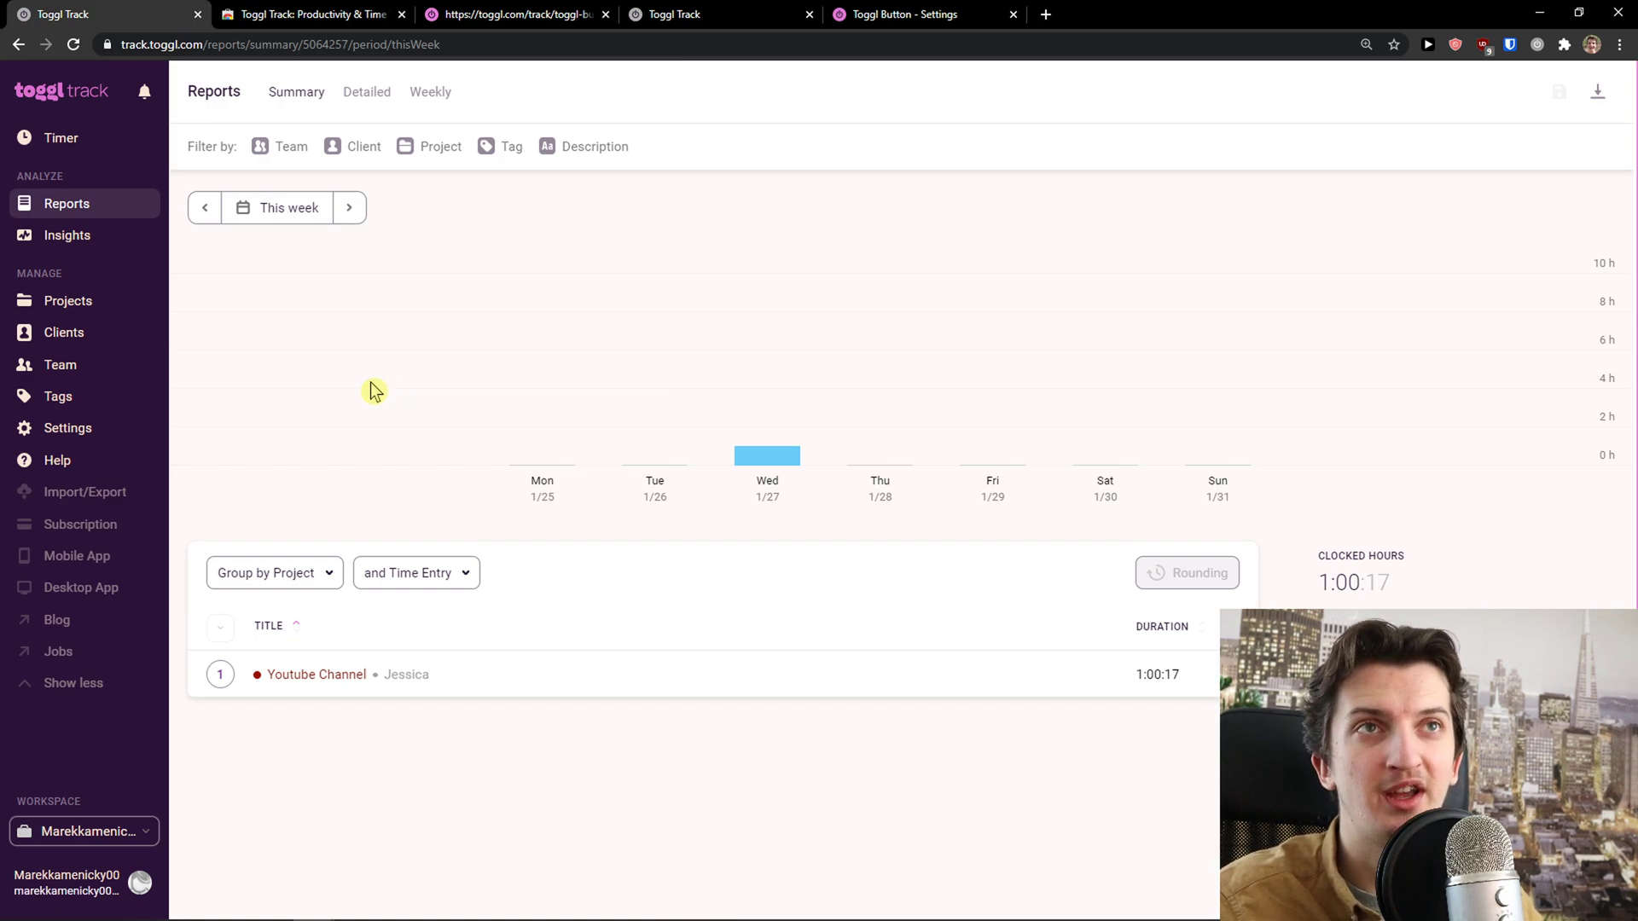
pyautogui.click(84, 142)
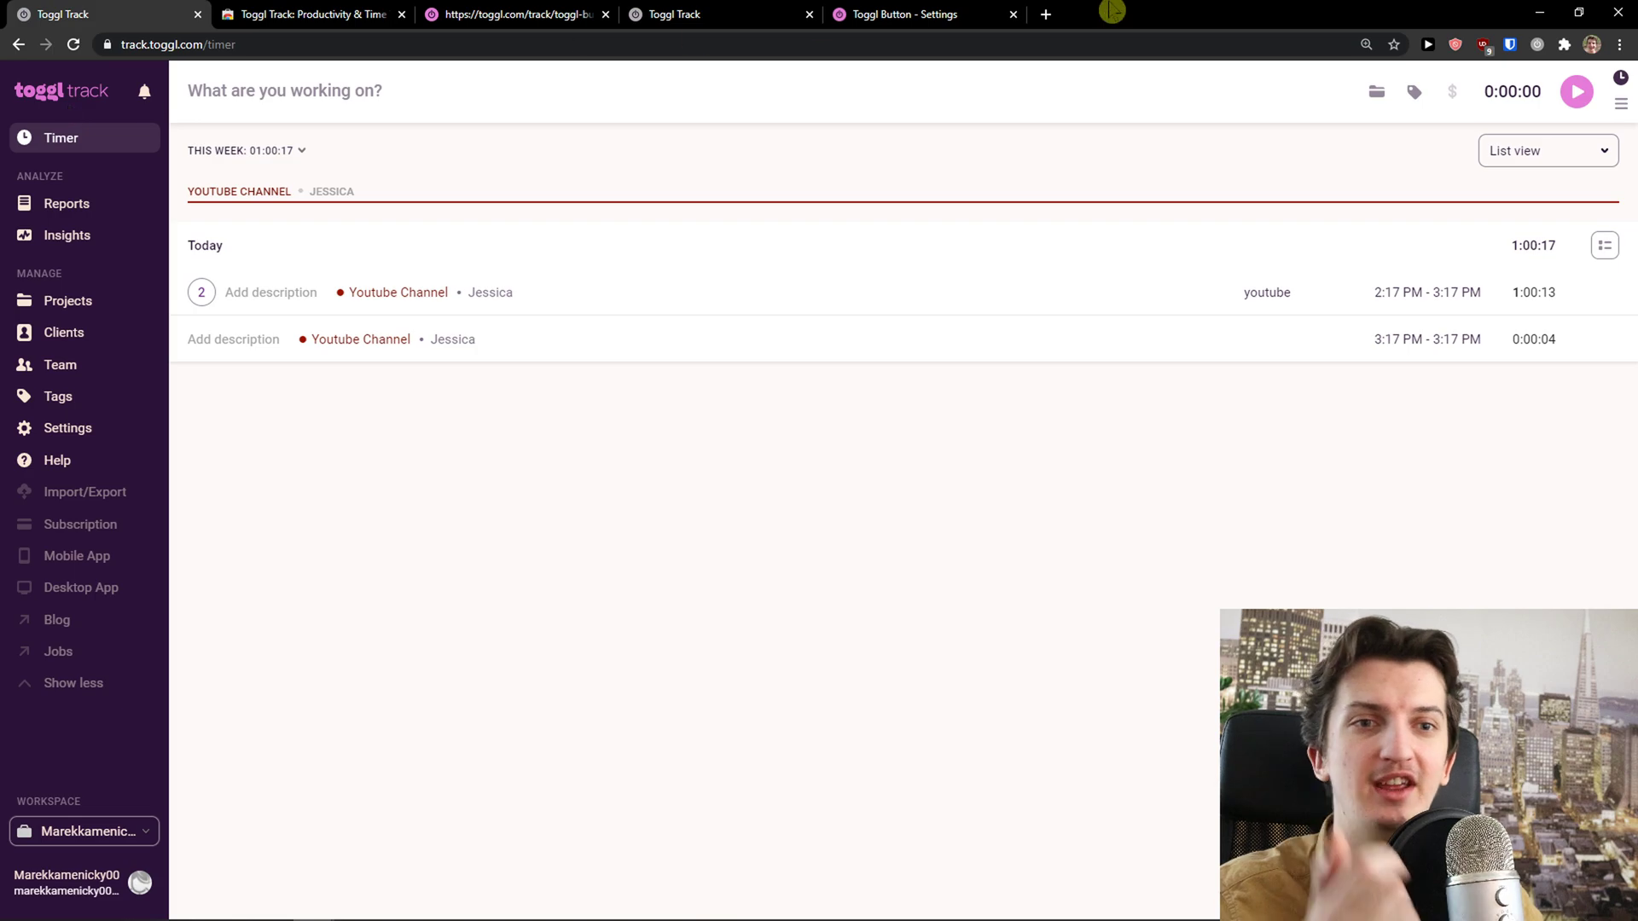
pyautogui.click(1046, 15)
pyautogui.write('tigkk')
# Search for 'toggle planning' and open the Toggl Plan website
pyautogui.press('BackSpace')
pyautogui.press('BackSpace')
pyautogui.press('BackSpace')
pyautogui.press('BackSpace')
pyautogui.write('oggle planning')
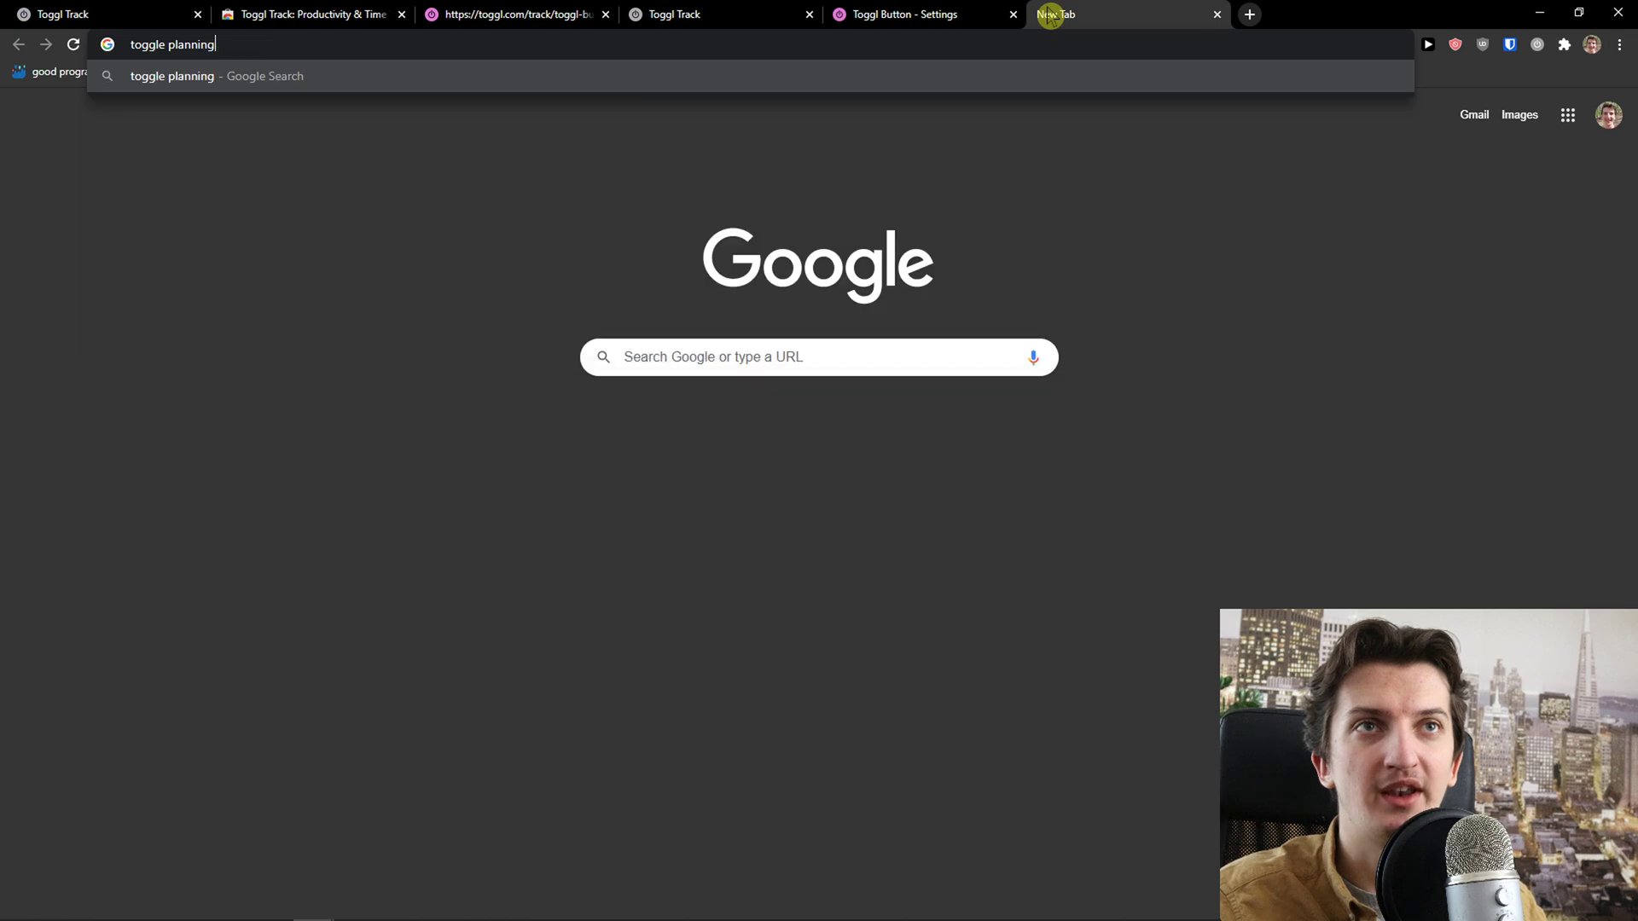
pyautogui.press('Return')
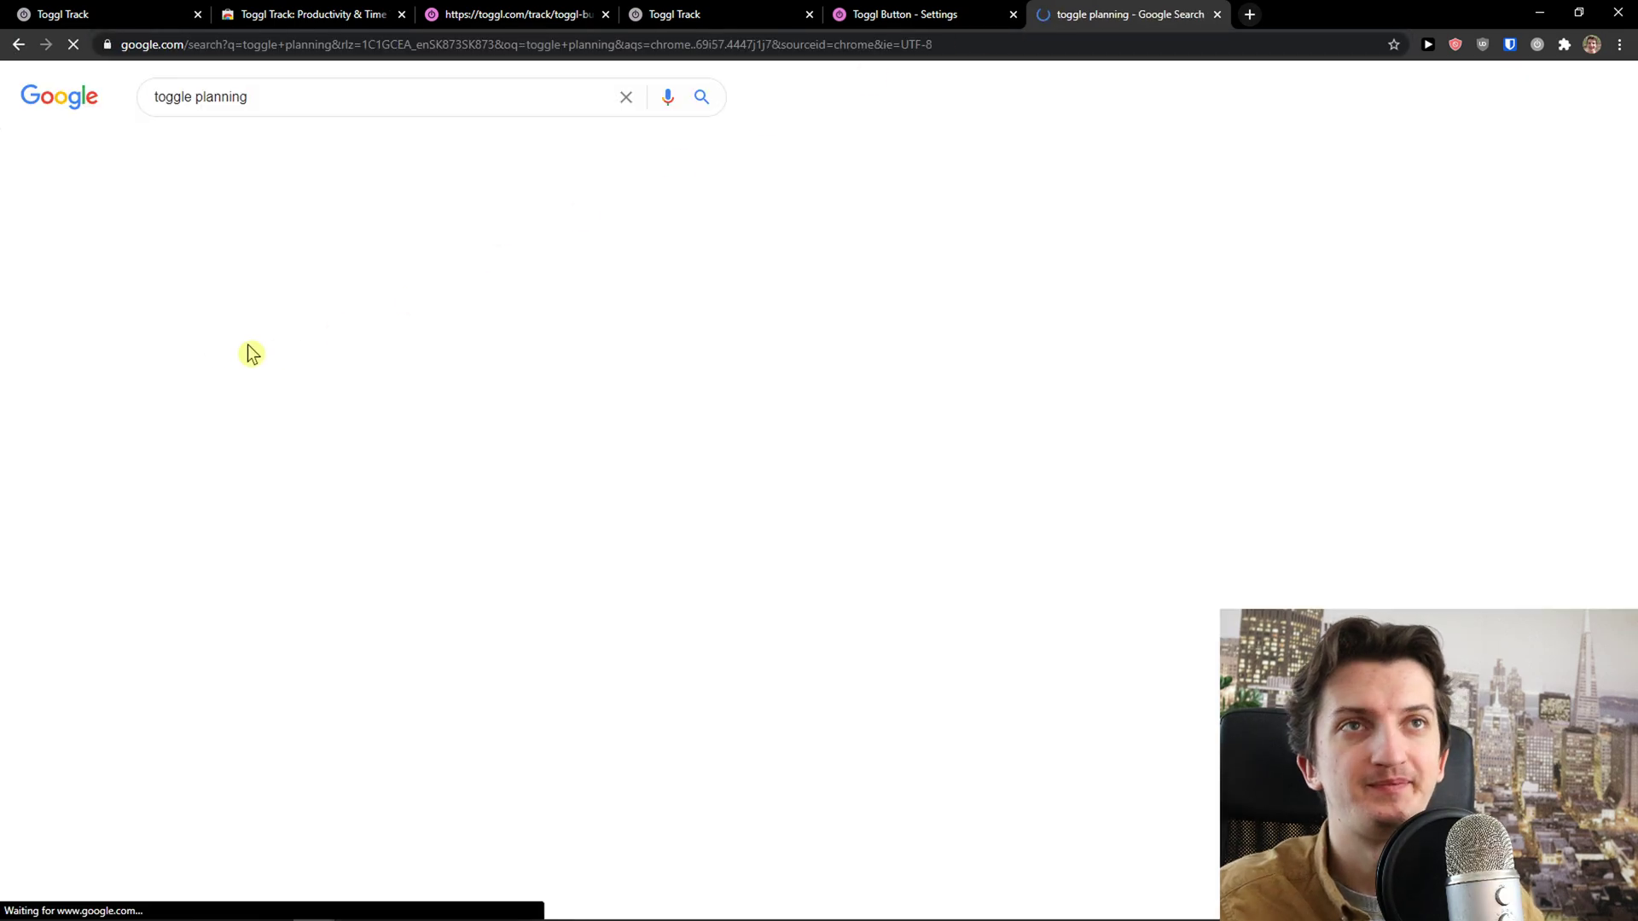
pyautogui.click(199, 246)
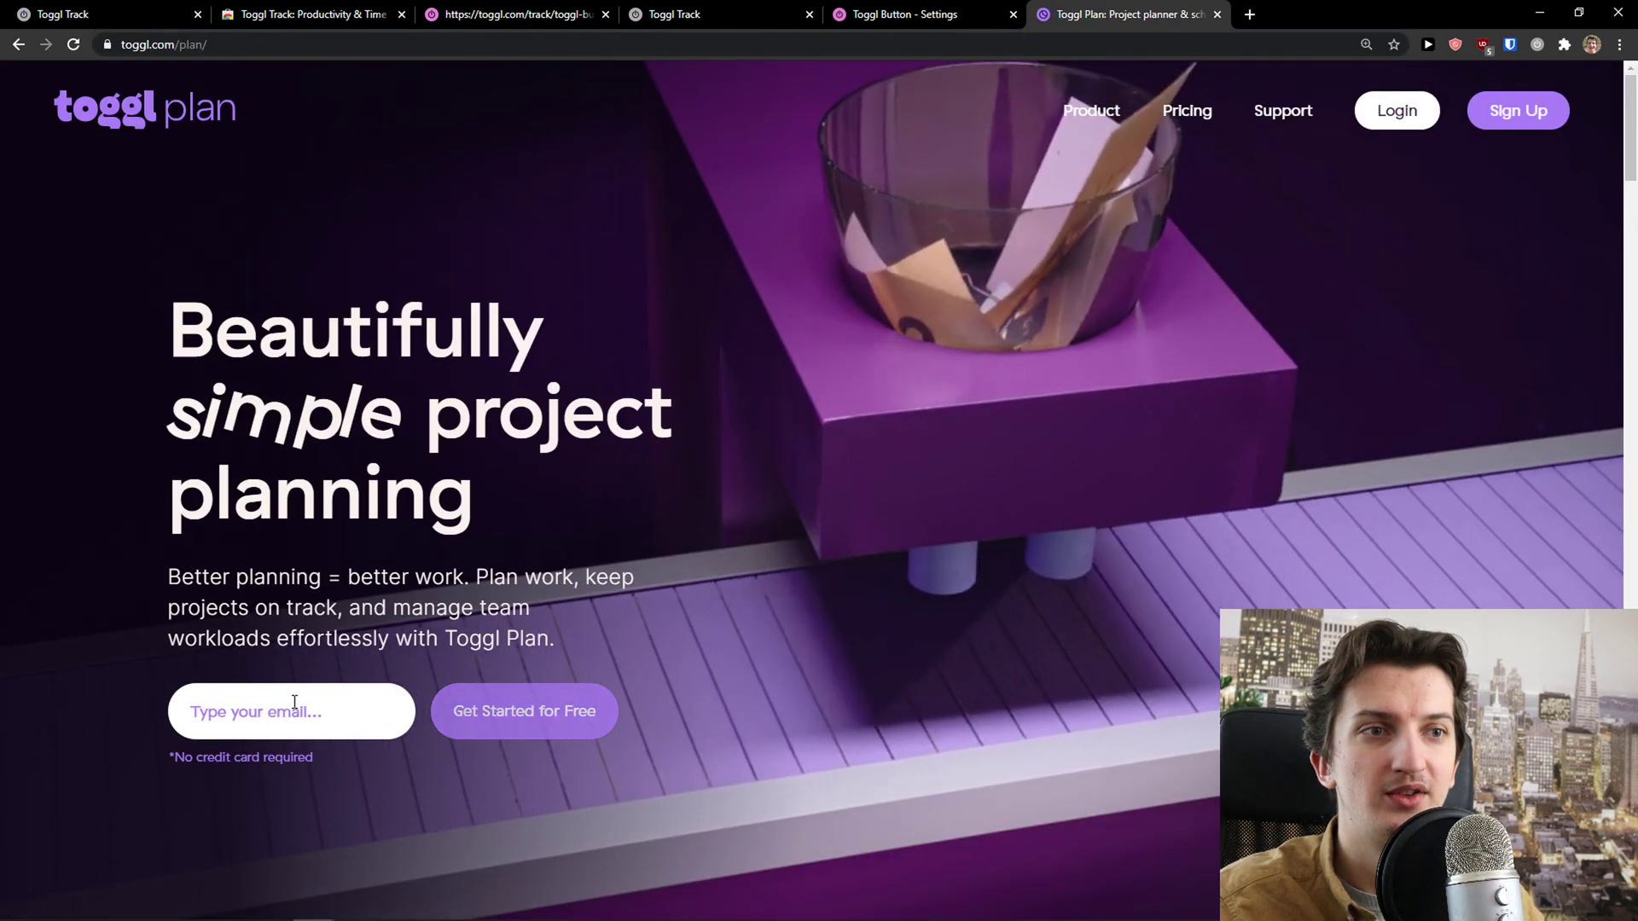
# Sign up for Toggl Plan with a saved e-mail and a password, accepting the terms
pyautogui.click(294, 702)
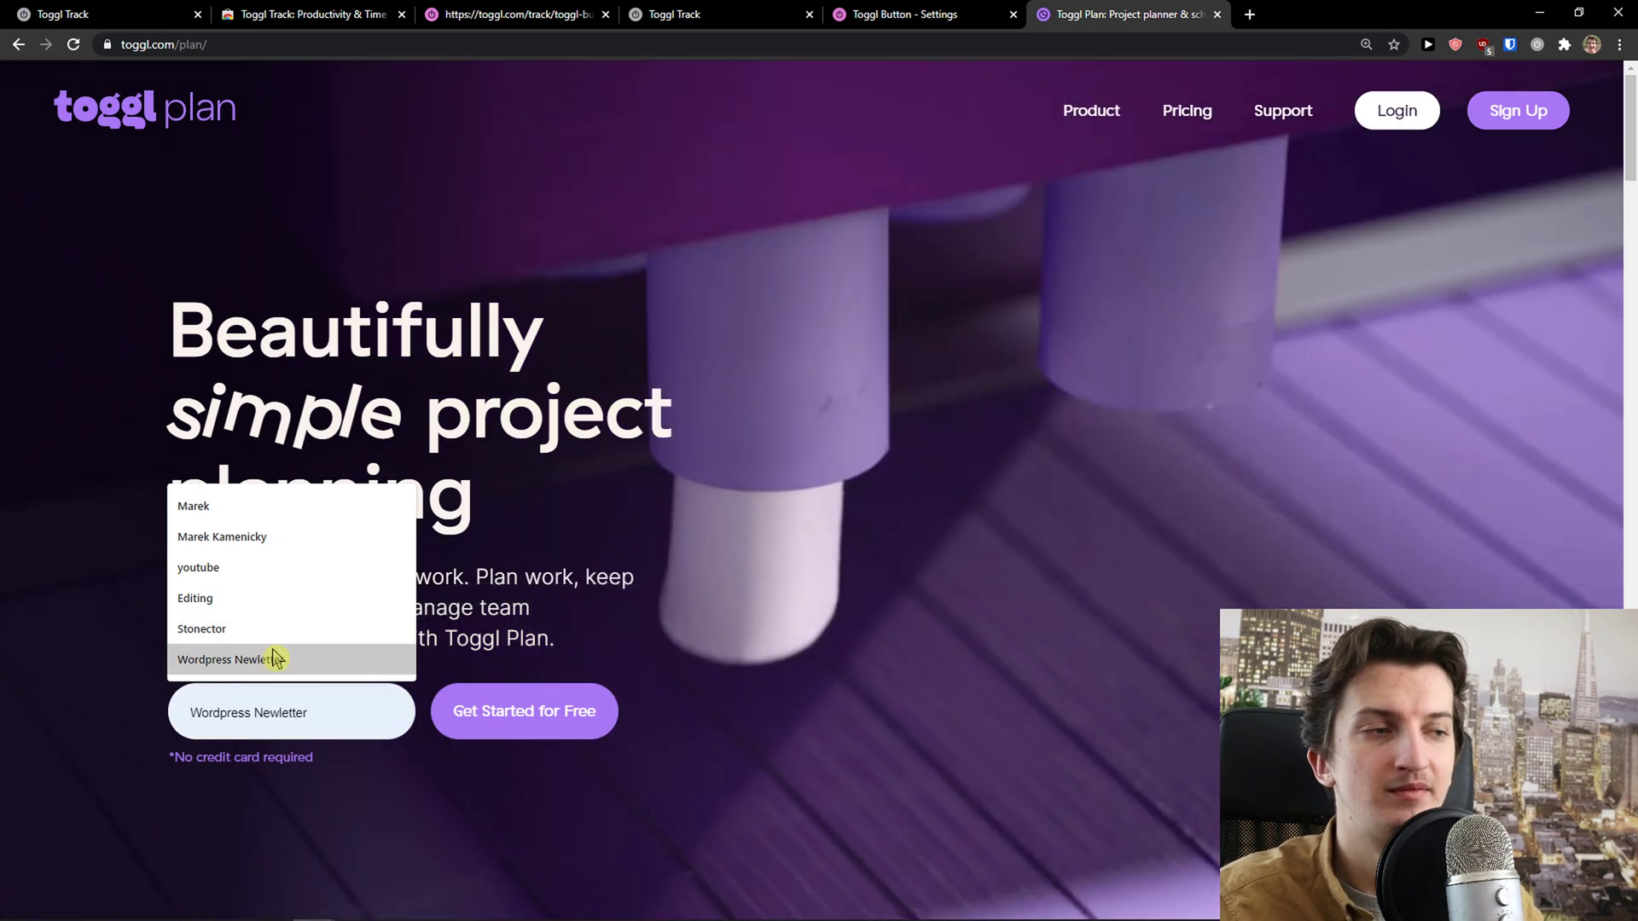
pyautogui.press('Escape')
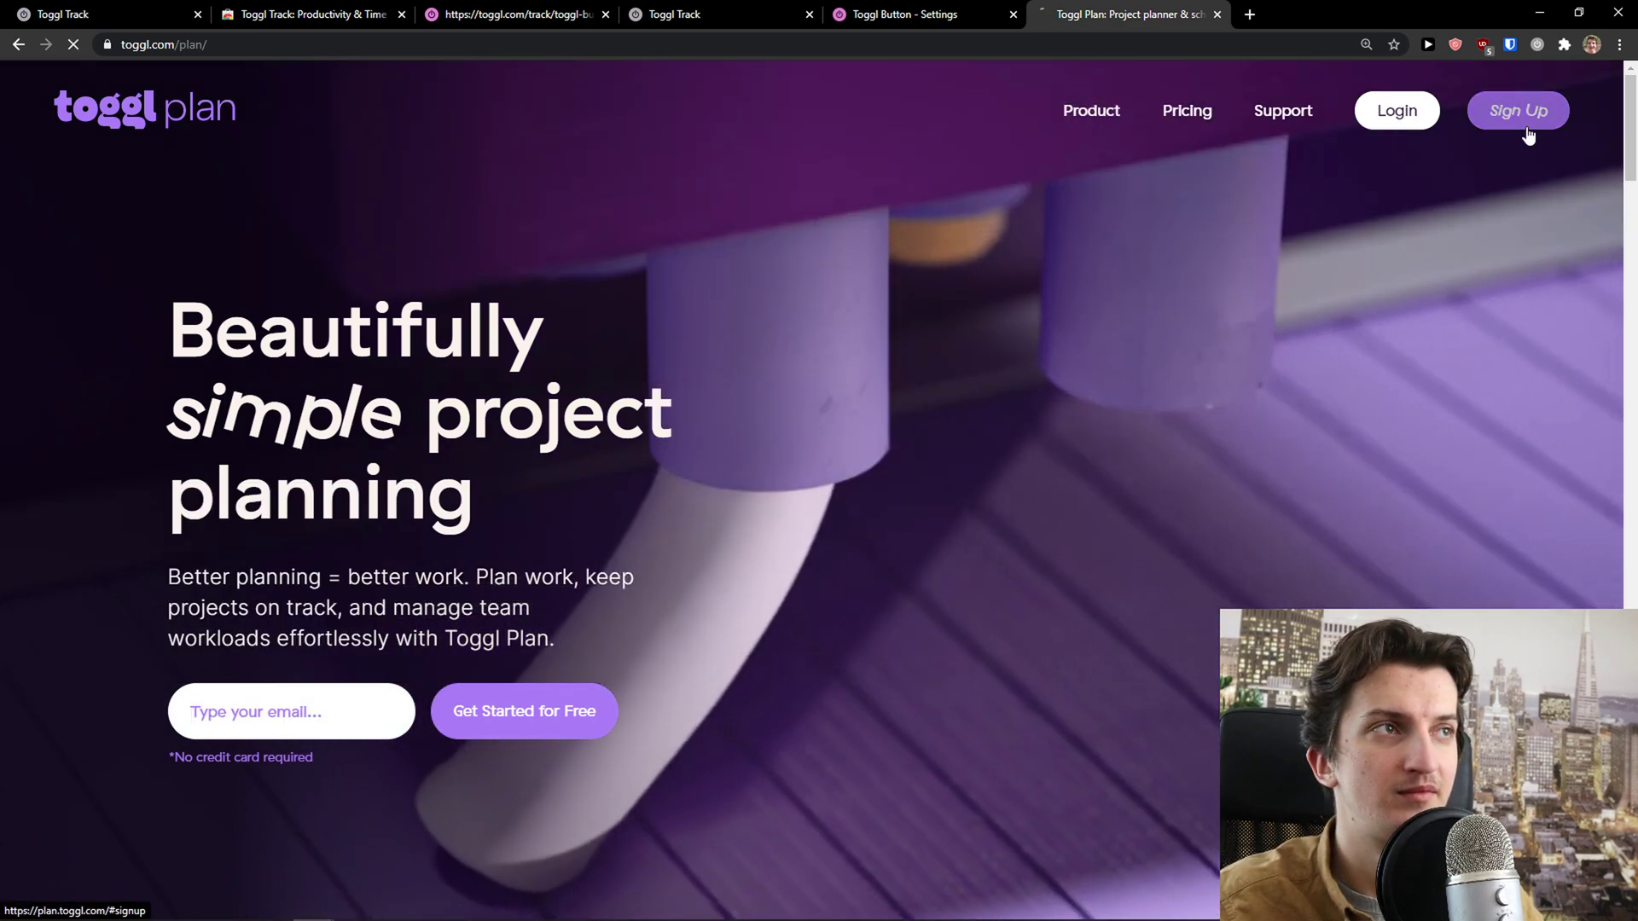
pyautogui.click(1497, 116)
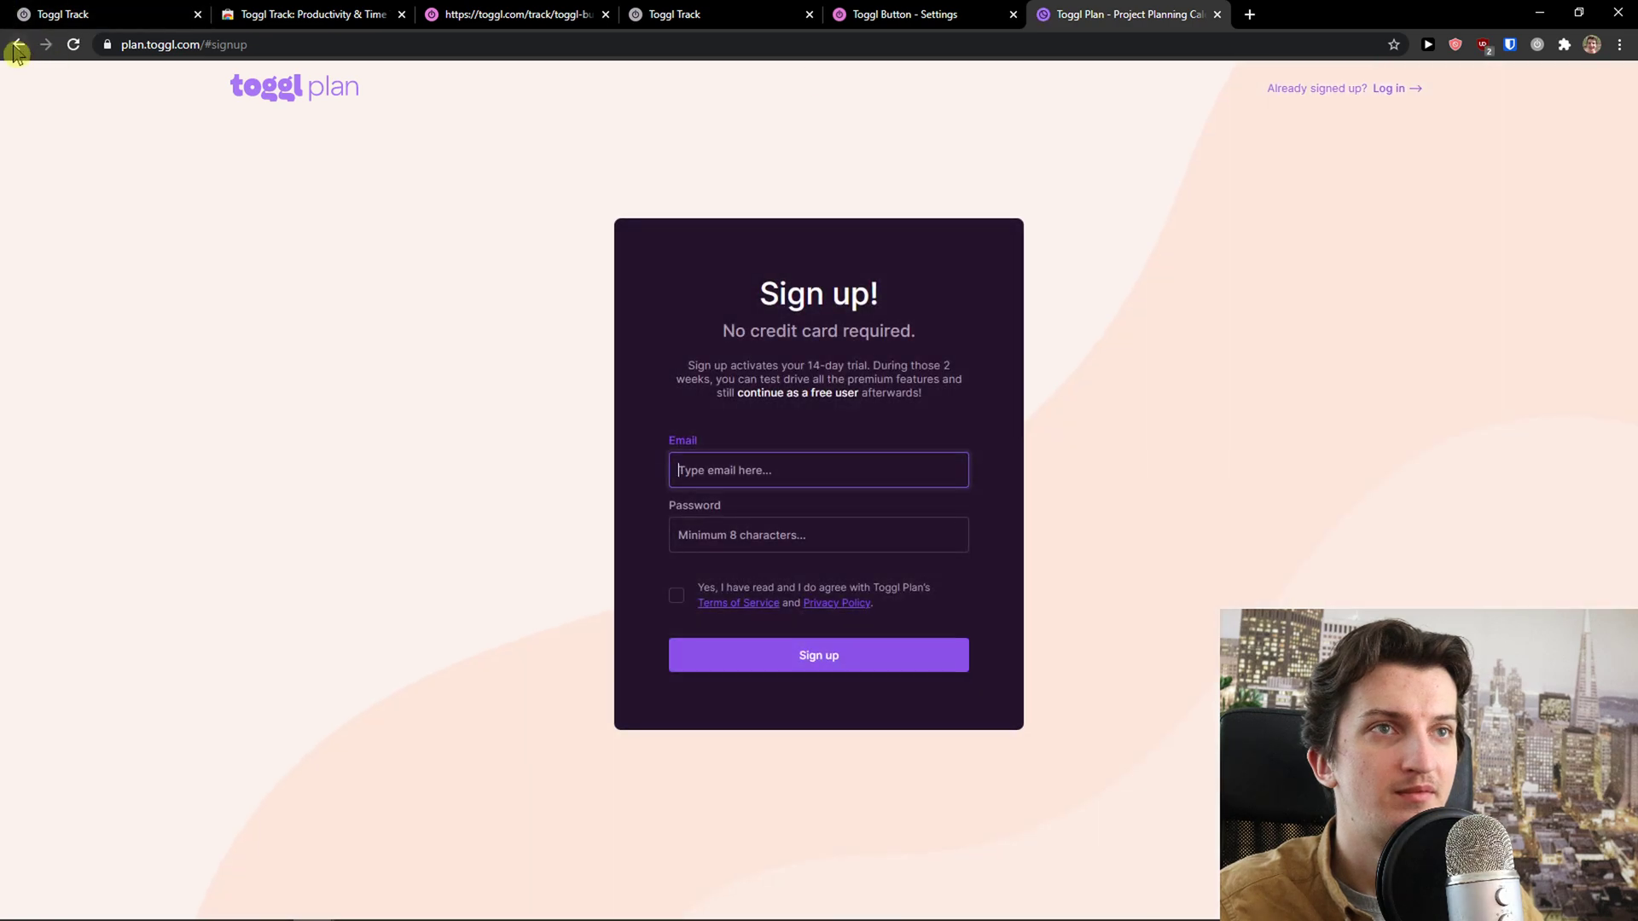
pyautogui.click(17, 47)
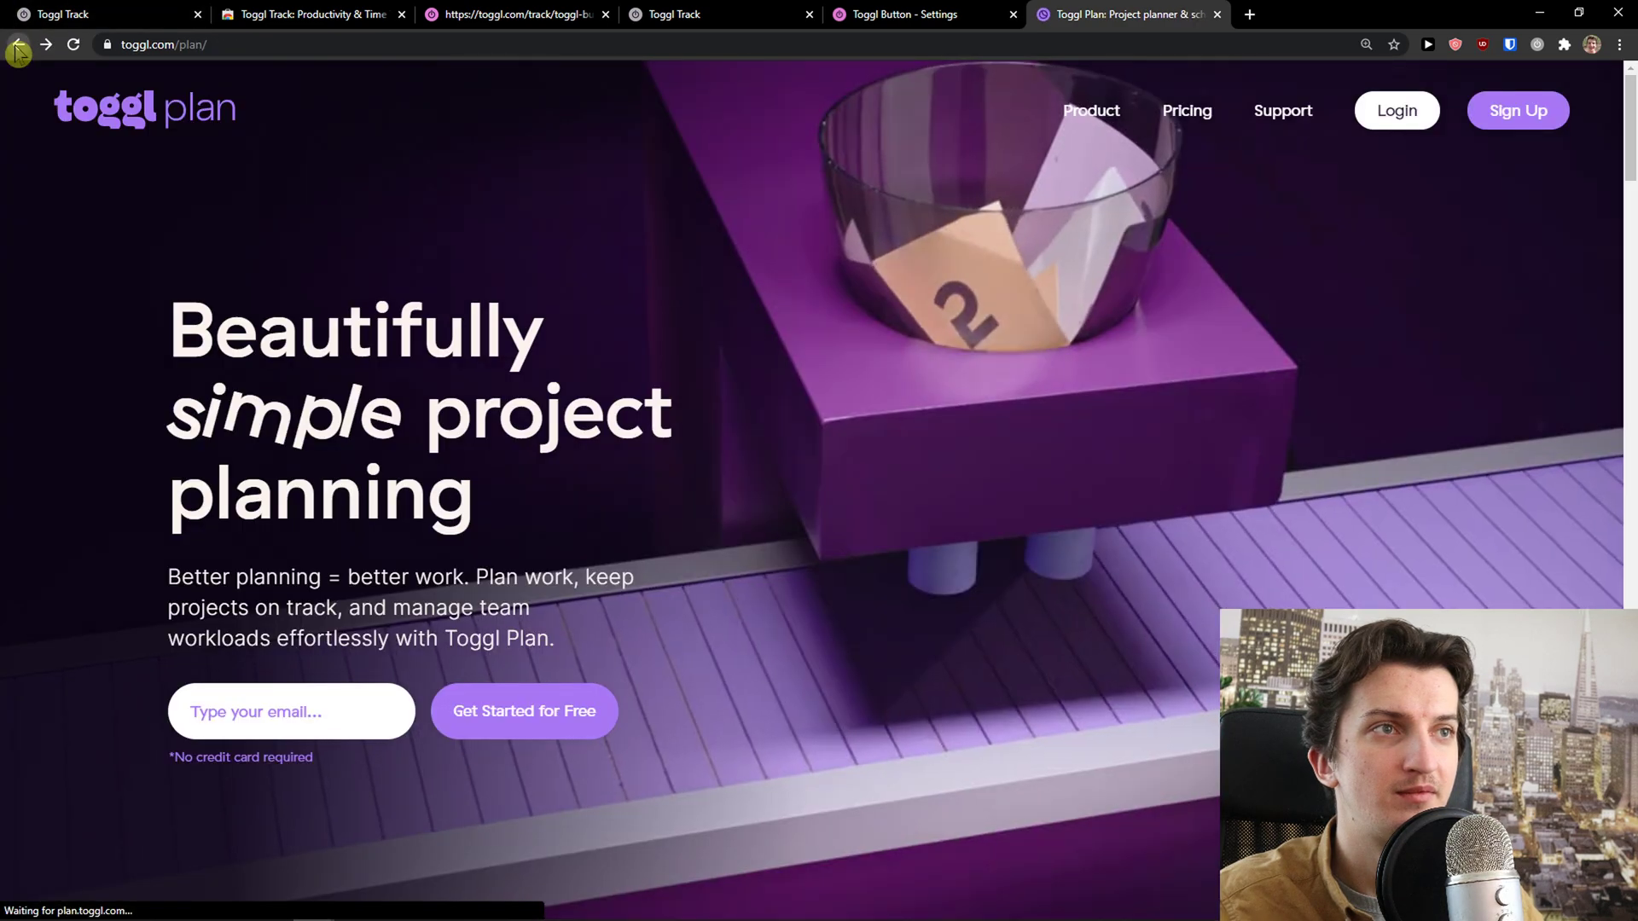
pyautogui.click(1521, 109)
pyautogui.click(699, 471)
pyautogui.click(799, 545)
pyautogui.click(796, 537)
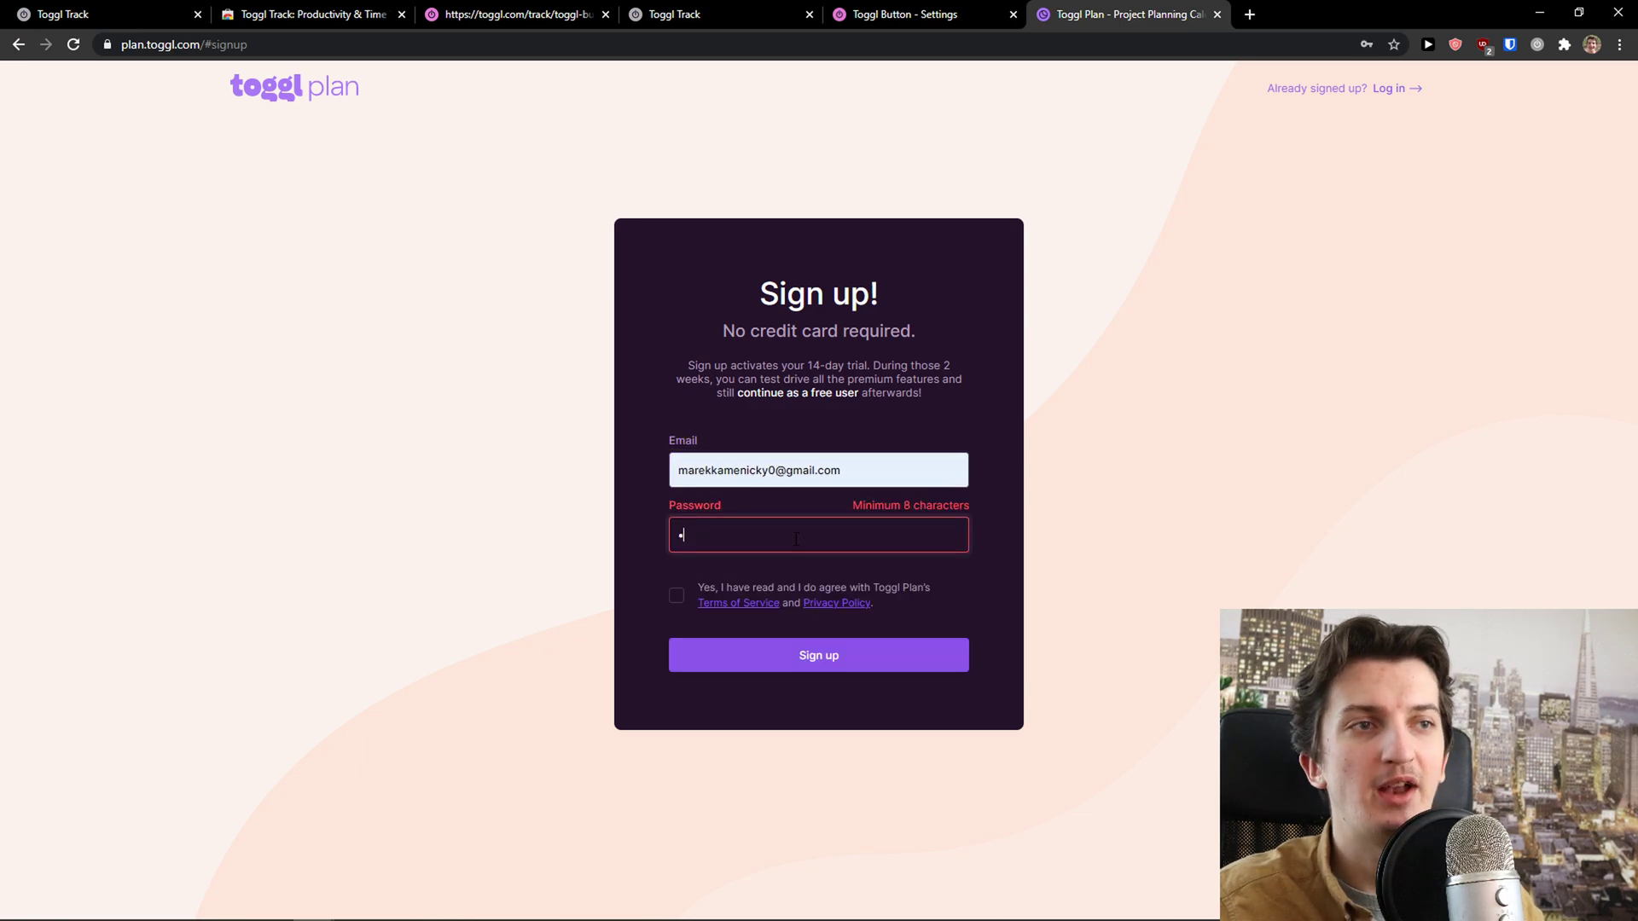
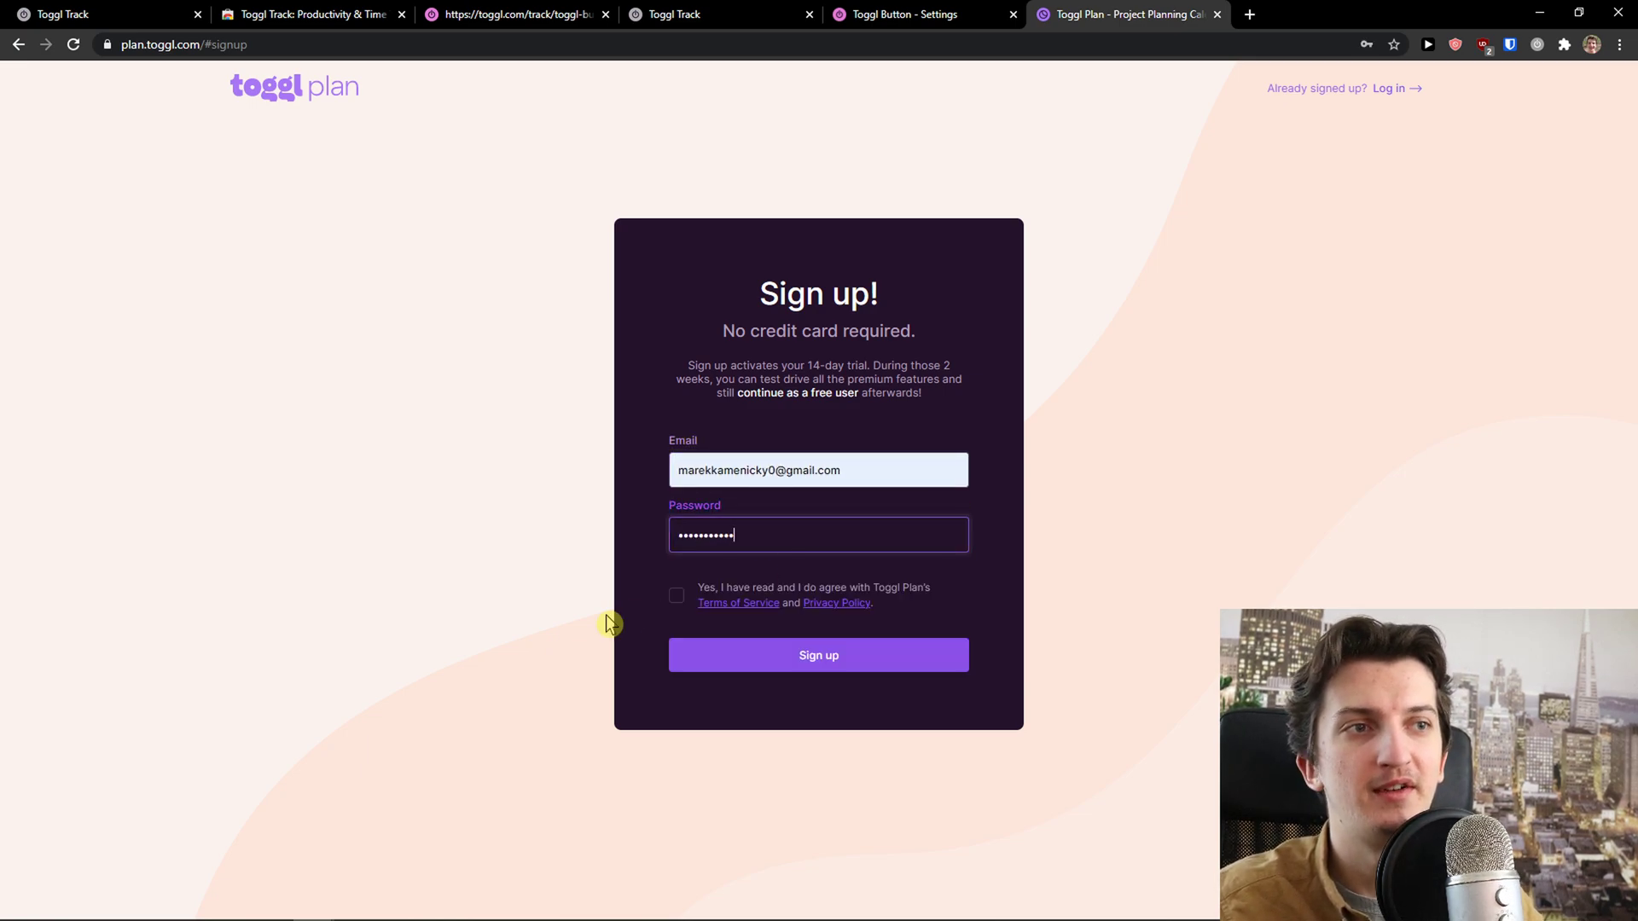
pyautogui.click(676, 606)
pyautogui.press('Return')
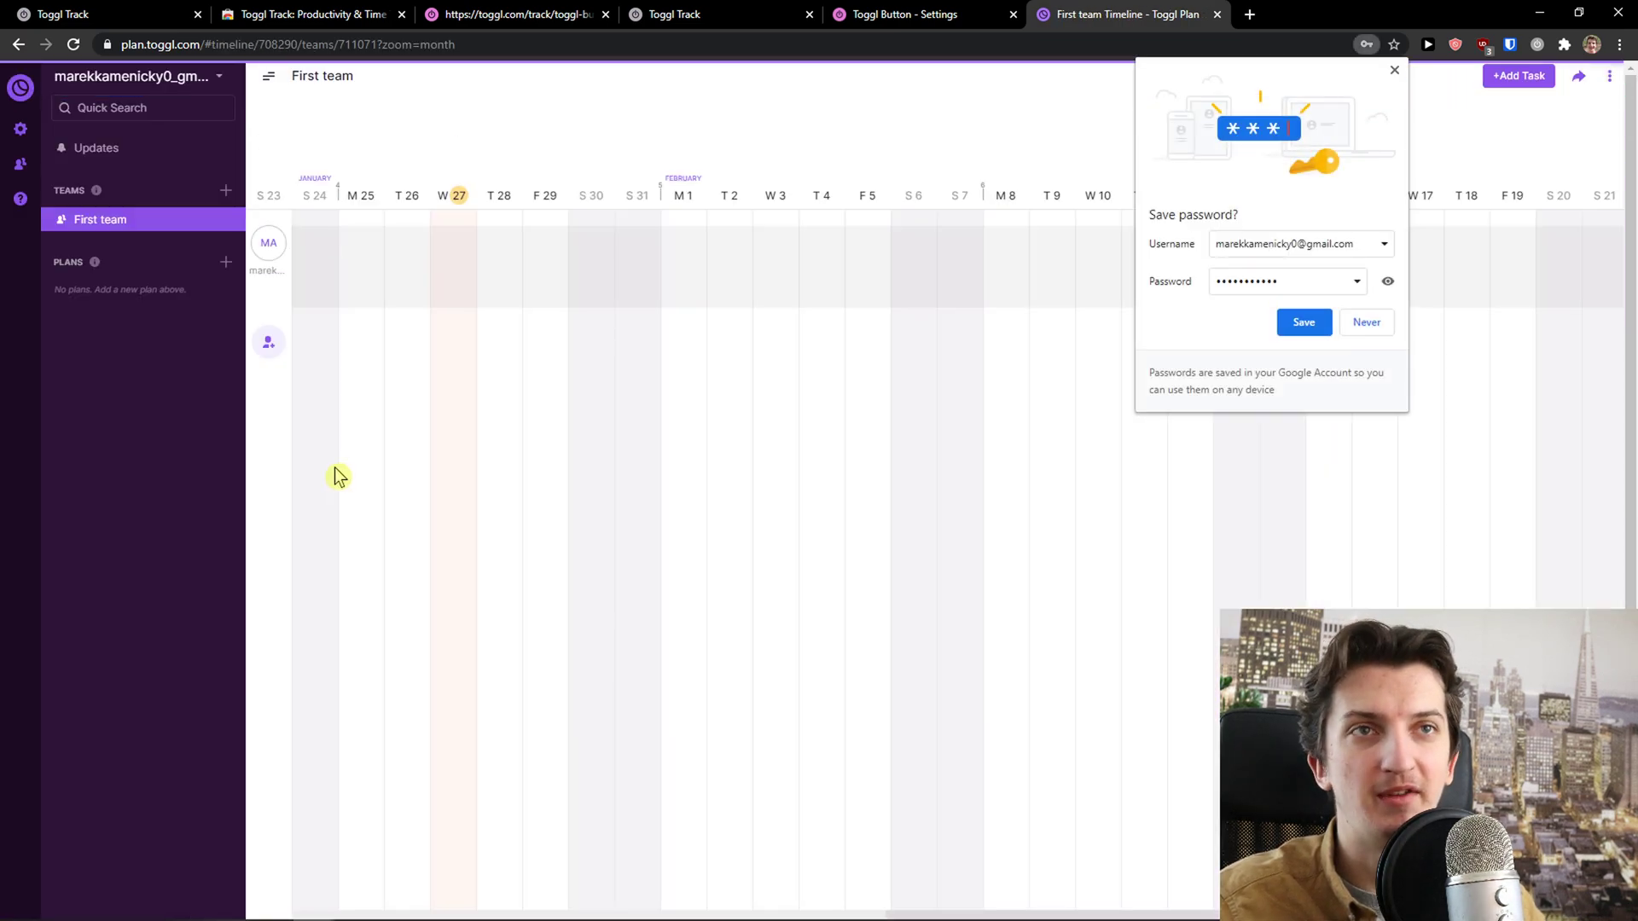
# Dismiss the save-password prompts and create the task 'This is a task' on Wed 27 January
pyautogui.click(1367, 323)
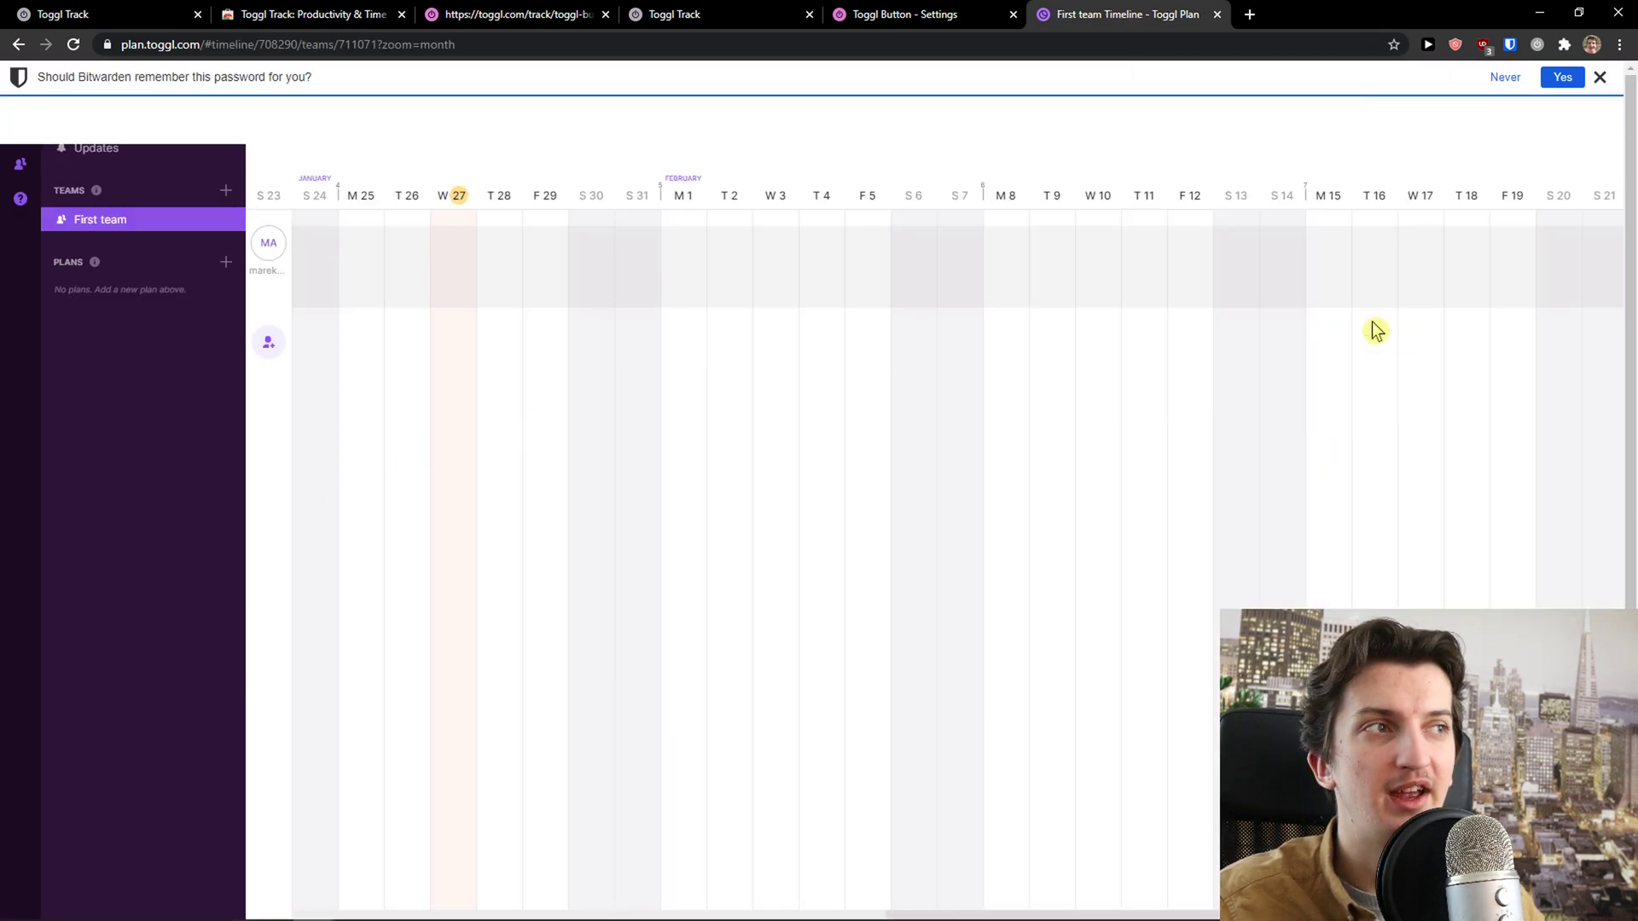
pyautogui.click(1599, 78)
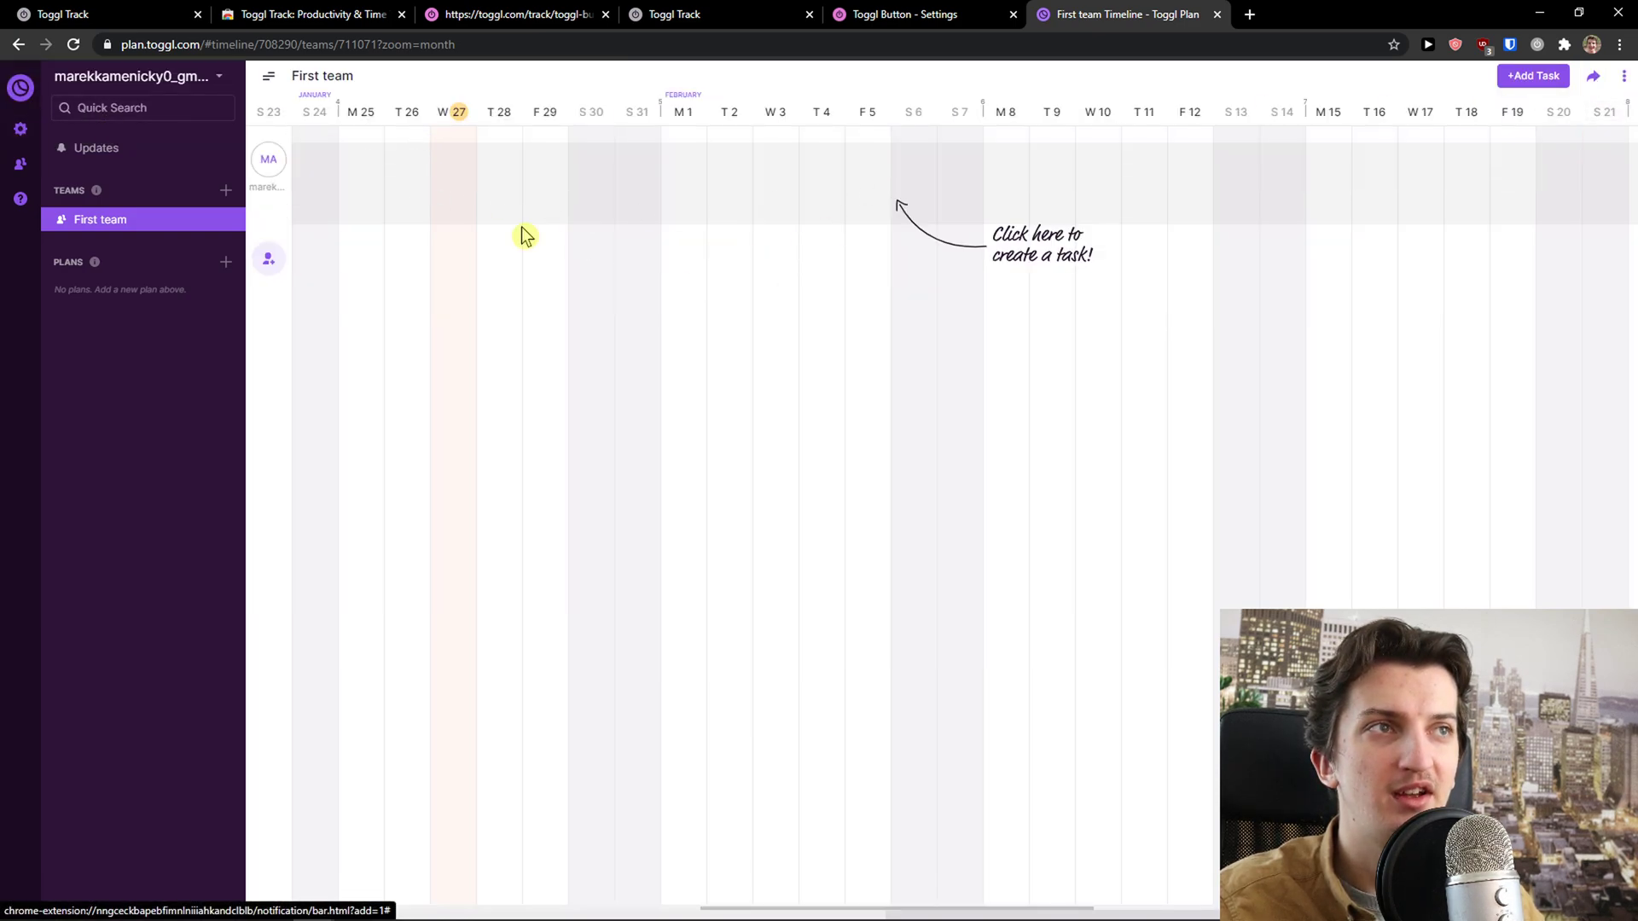
pyautogui.click(466, 196)
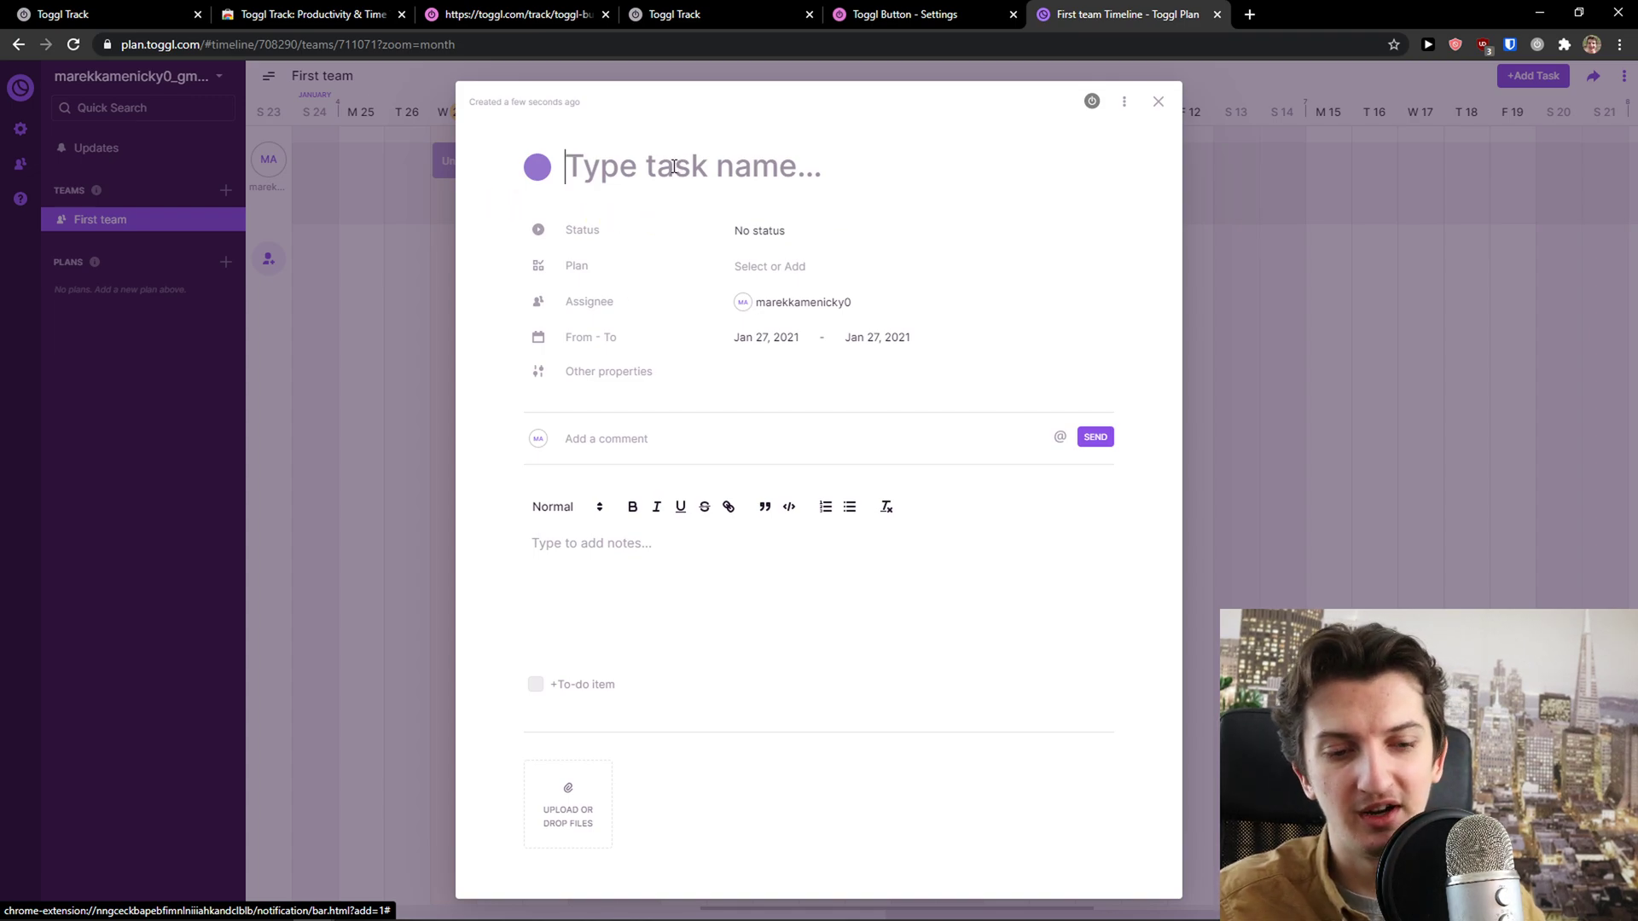
pyautogui.write('This is a task')
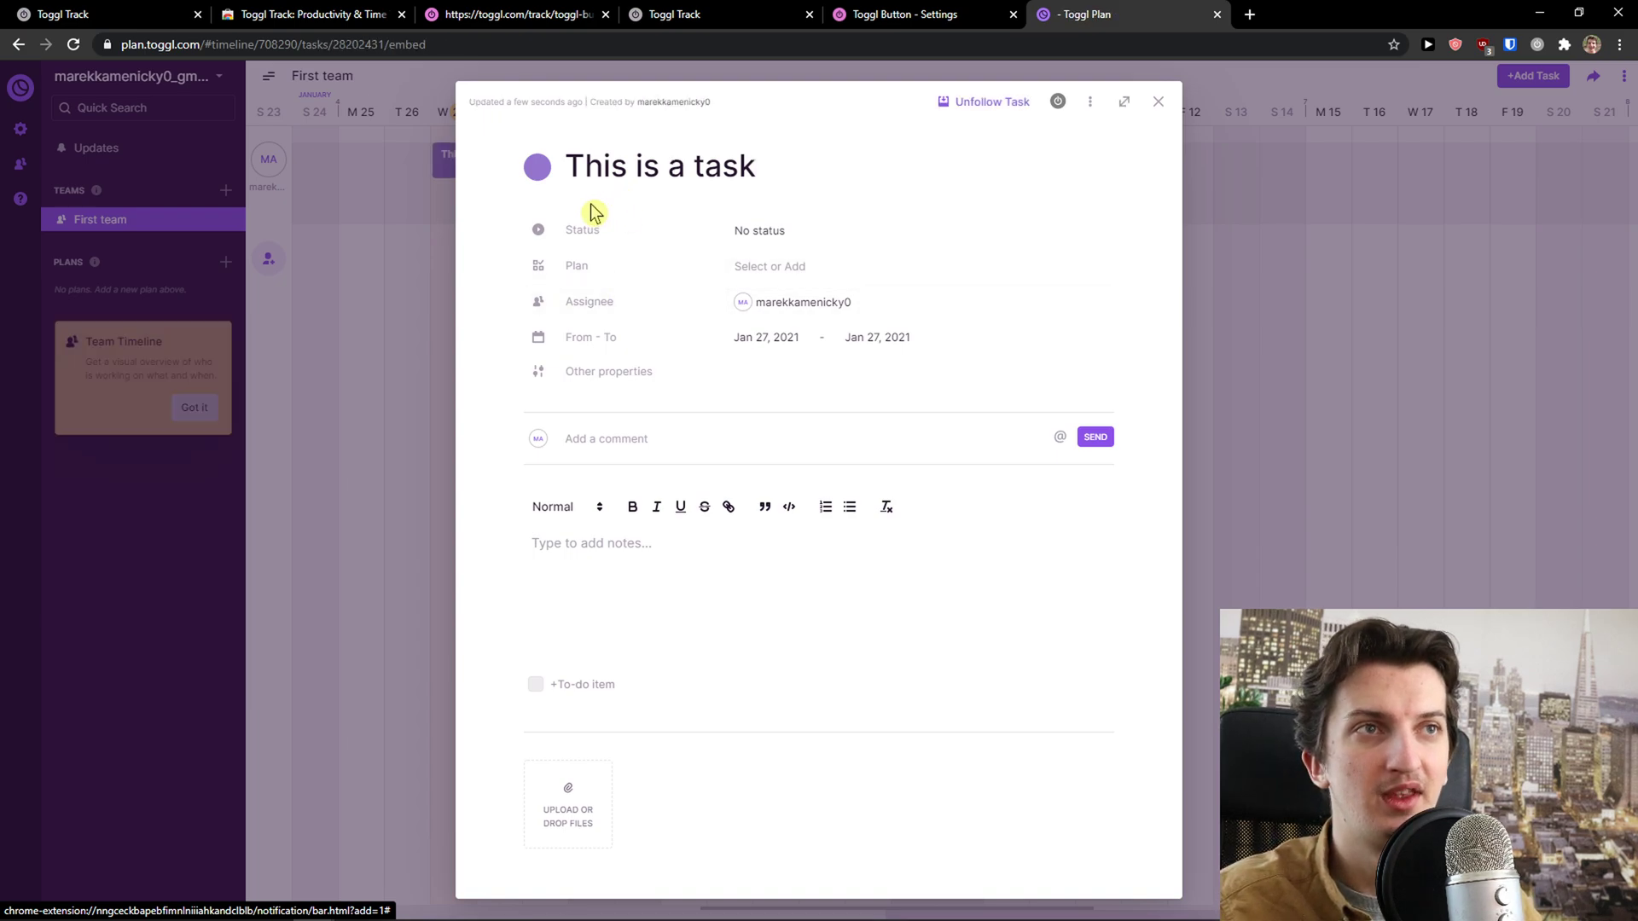
# Browse the task's status, plan and assignee options without changing them
pyautogui.click(779, 236)
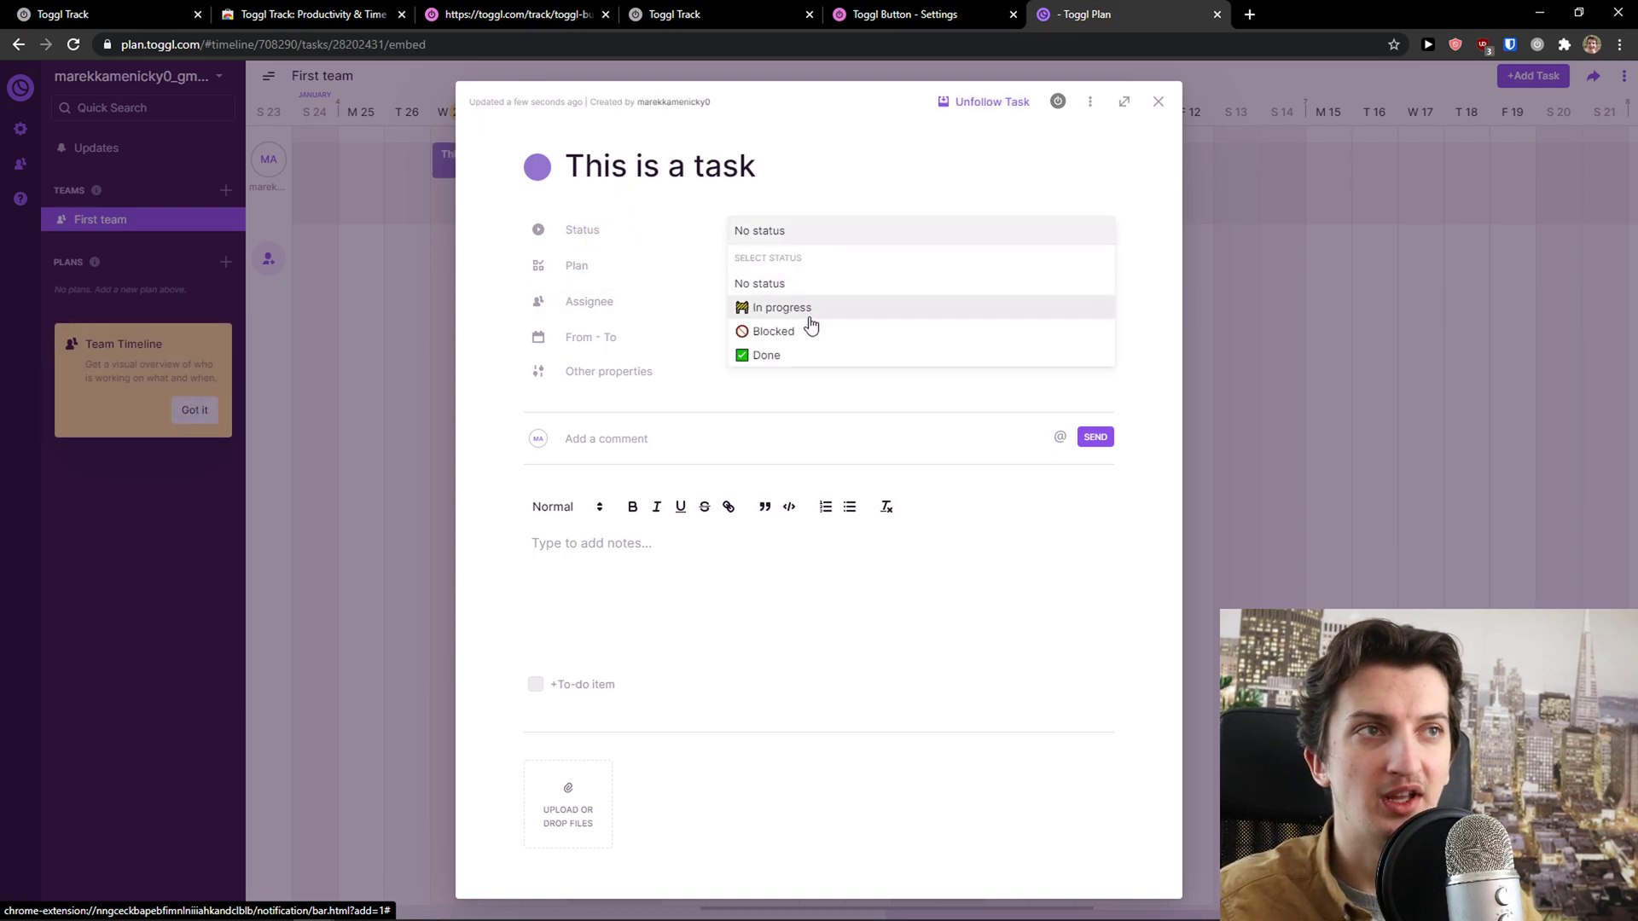
pyautogui.click(730, 356)
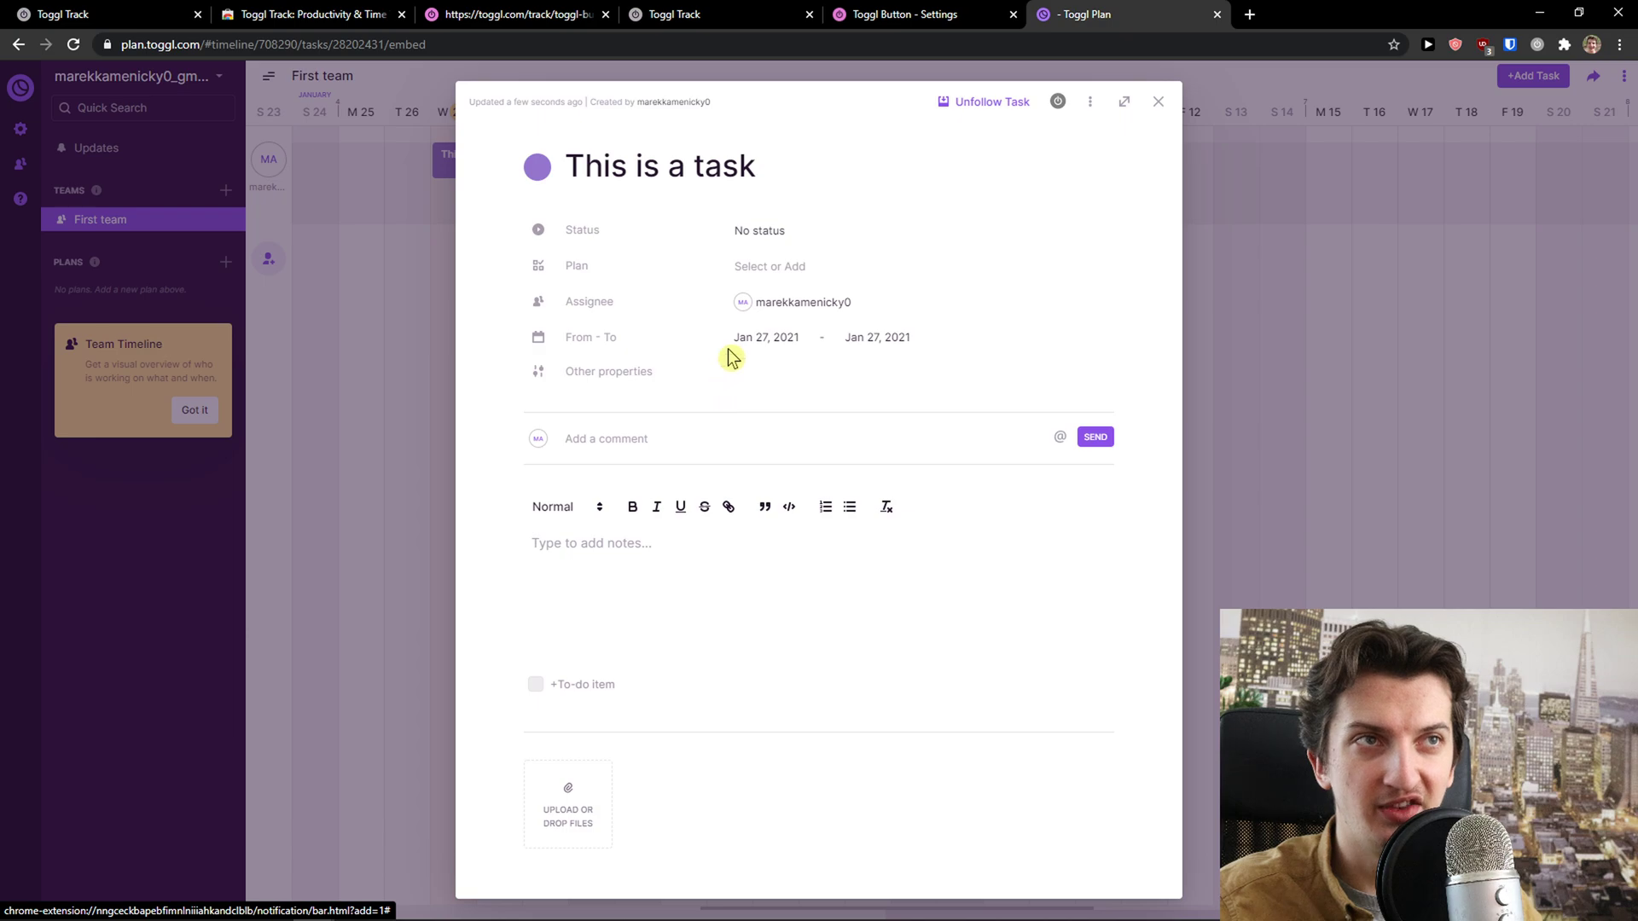
pyautogui.click(762, 268)
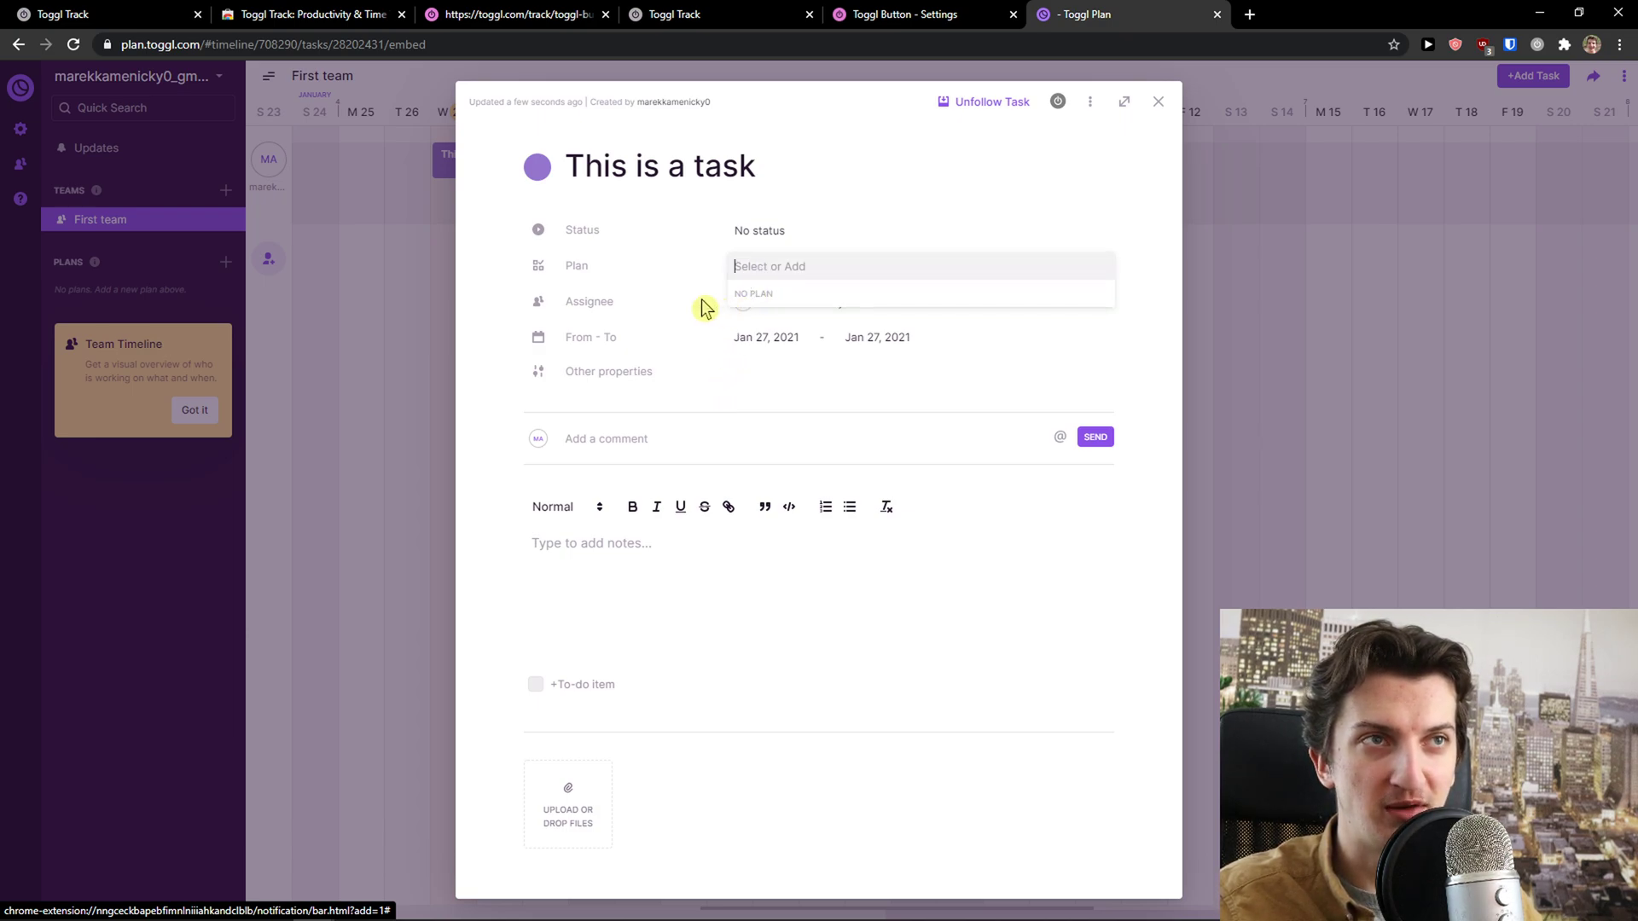
pyautogui.click(566, 268)
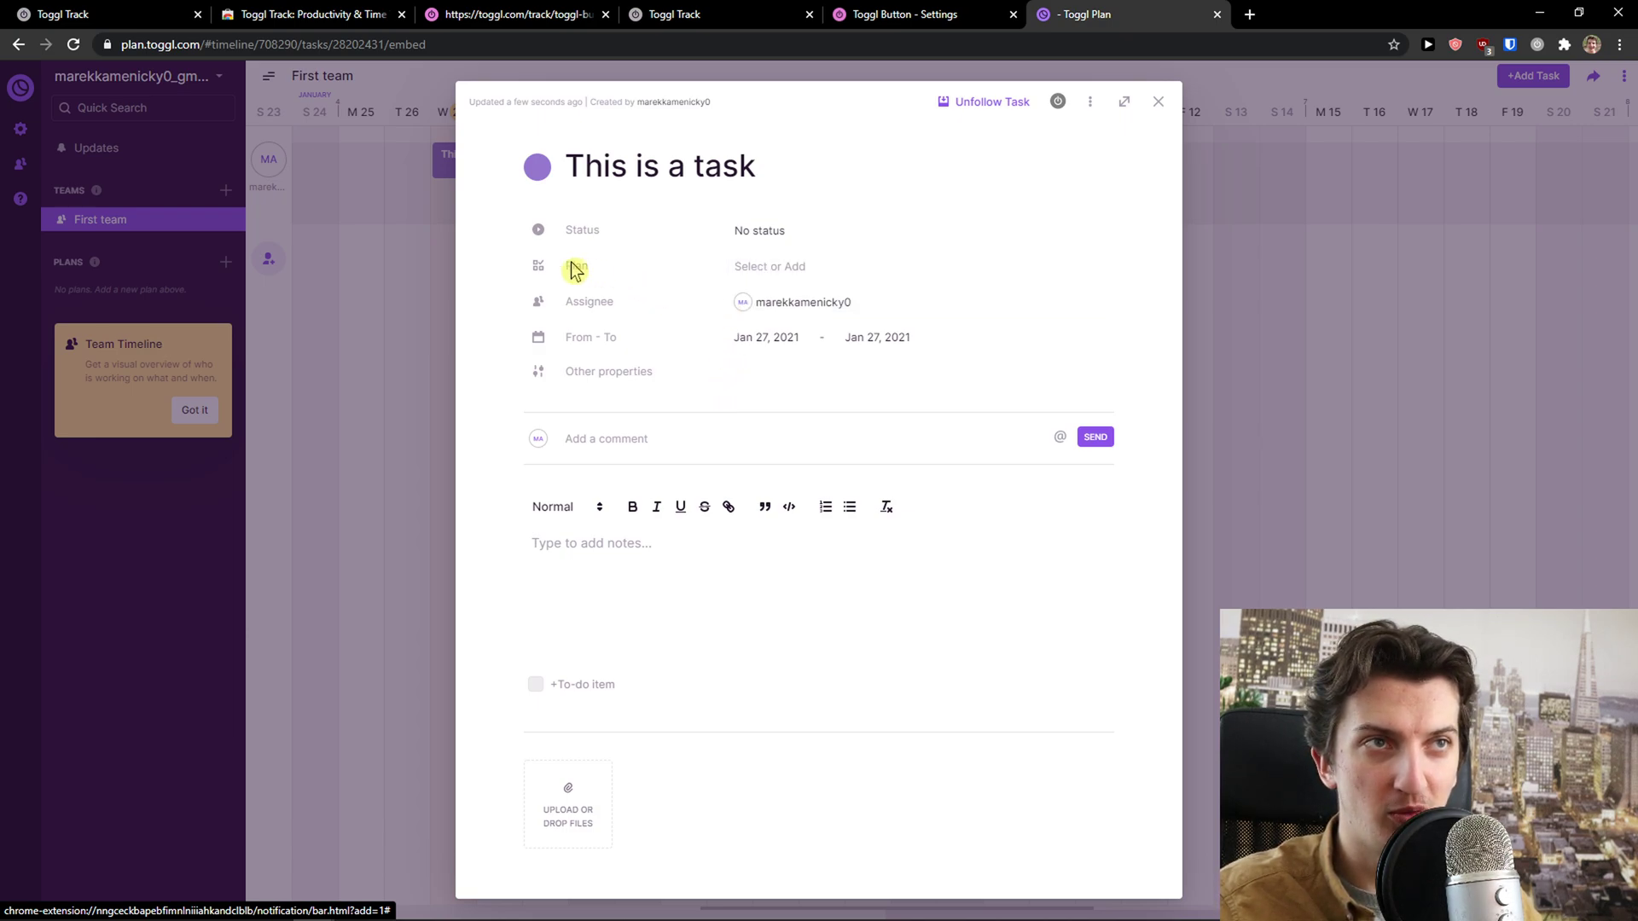
pyautogui.click(798, 311)
pyautogui.click(828, 388)
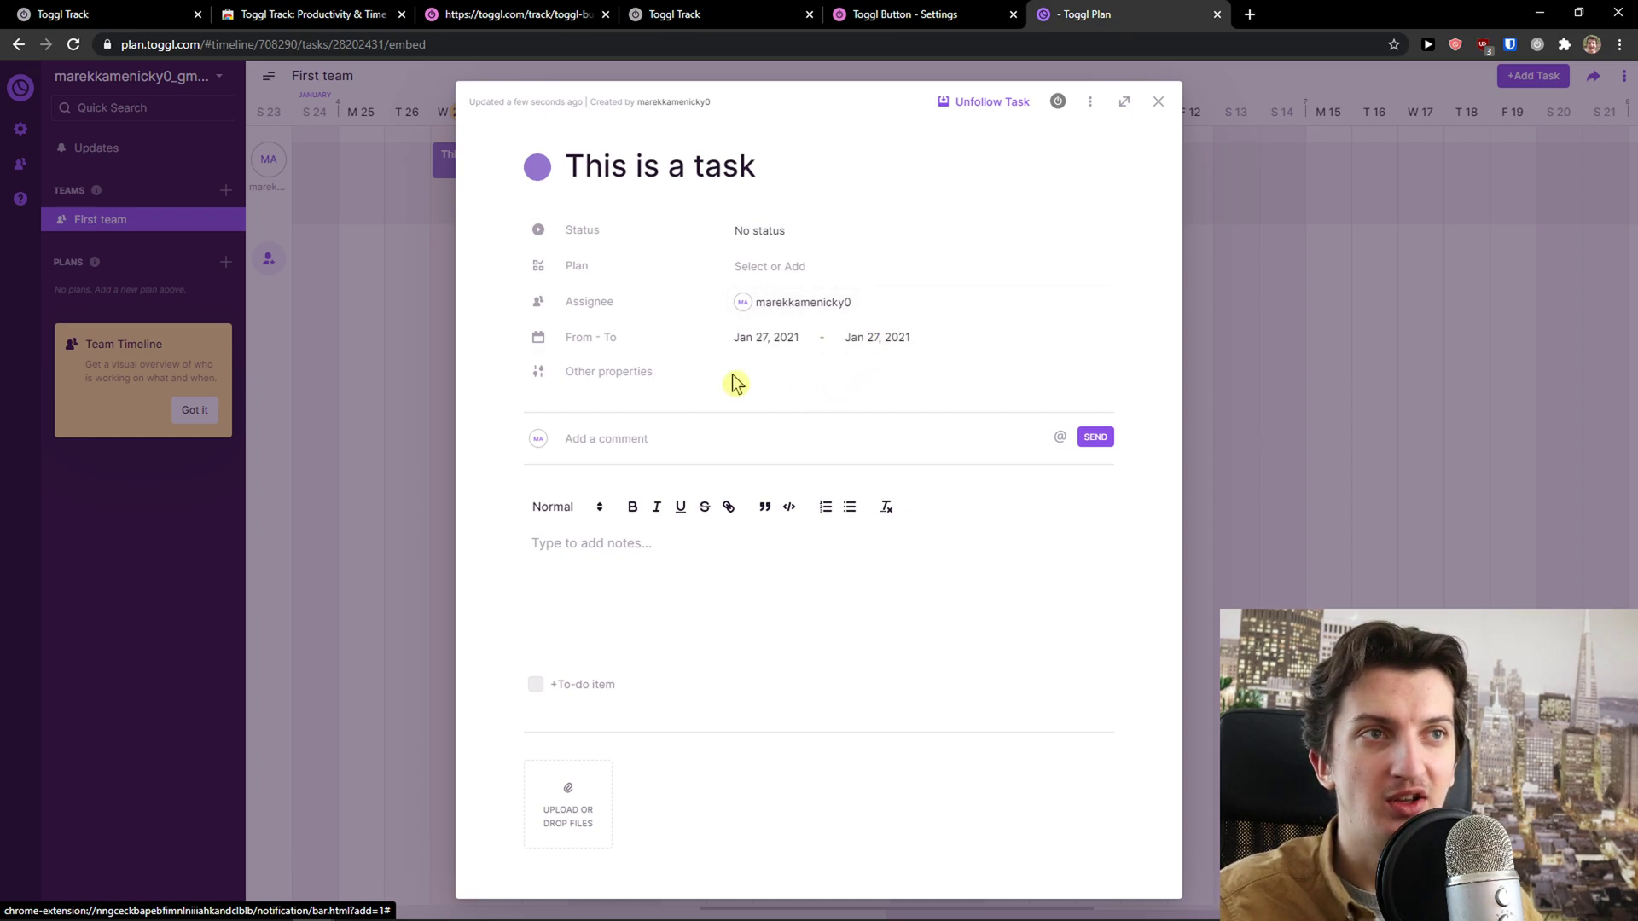
# Add a Segment property, review the other properties, and close the task details
pyautogui.click(570, 378)
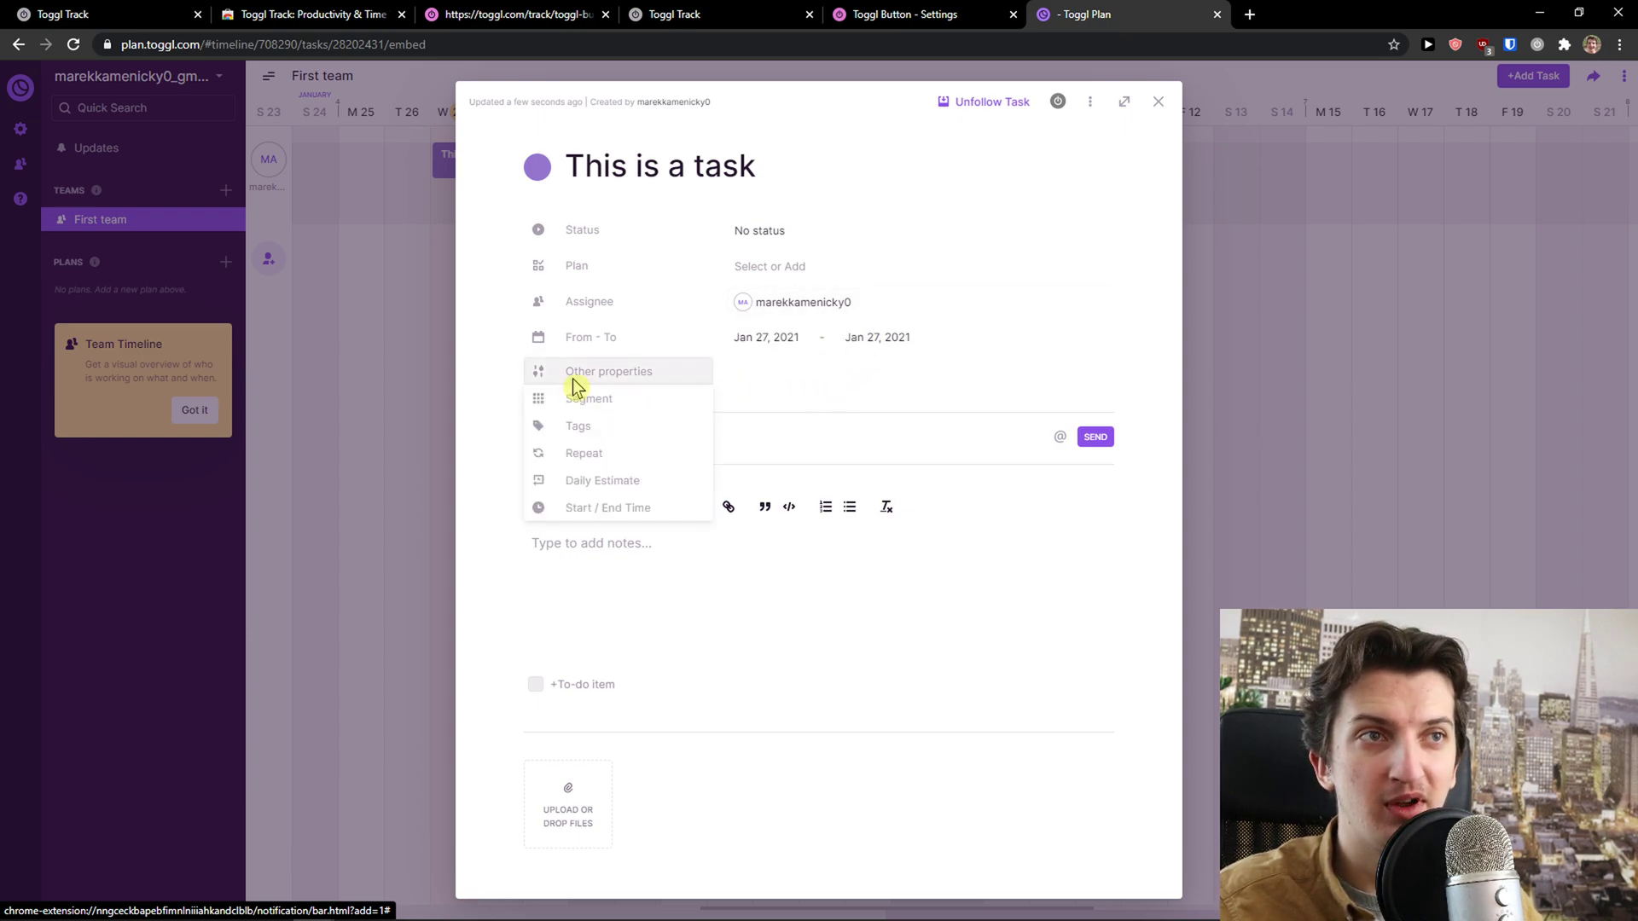
pyautogui.click(680, 408)
pyautogui.click(641, 413)
pyautogui.click(752, 303)
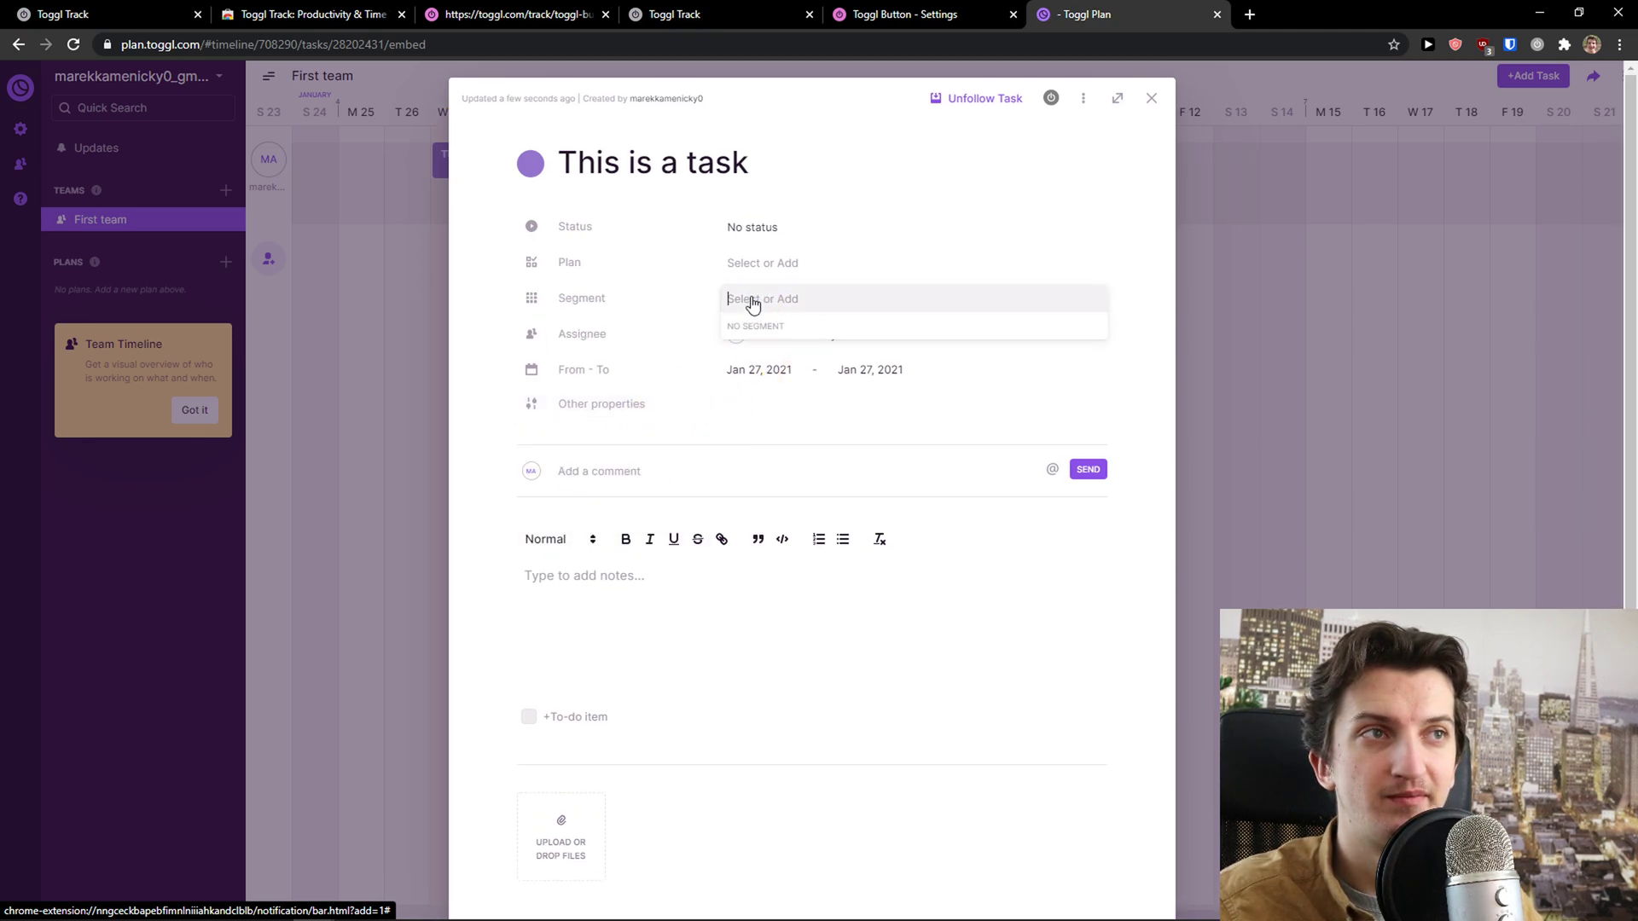
pyautogui.click(632, 407)
pyautogui.click(590, 407)
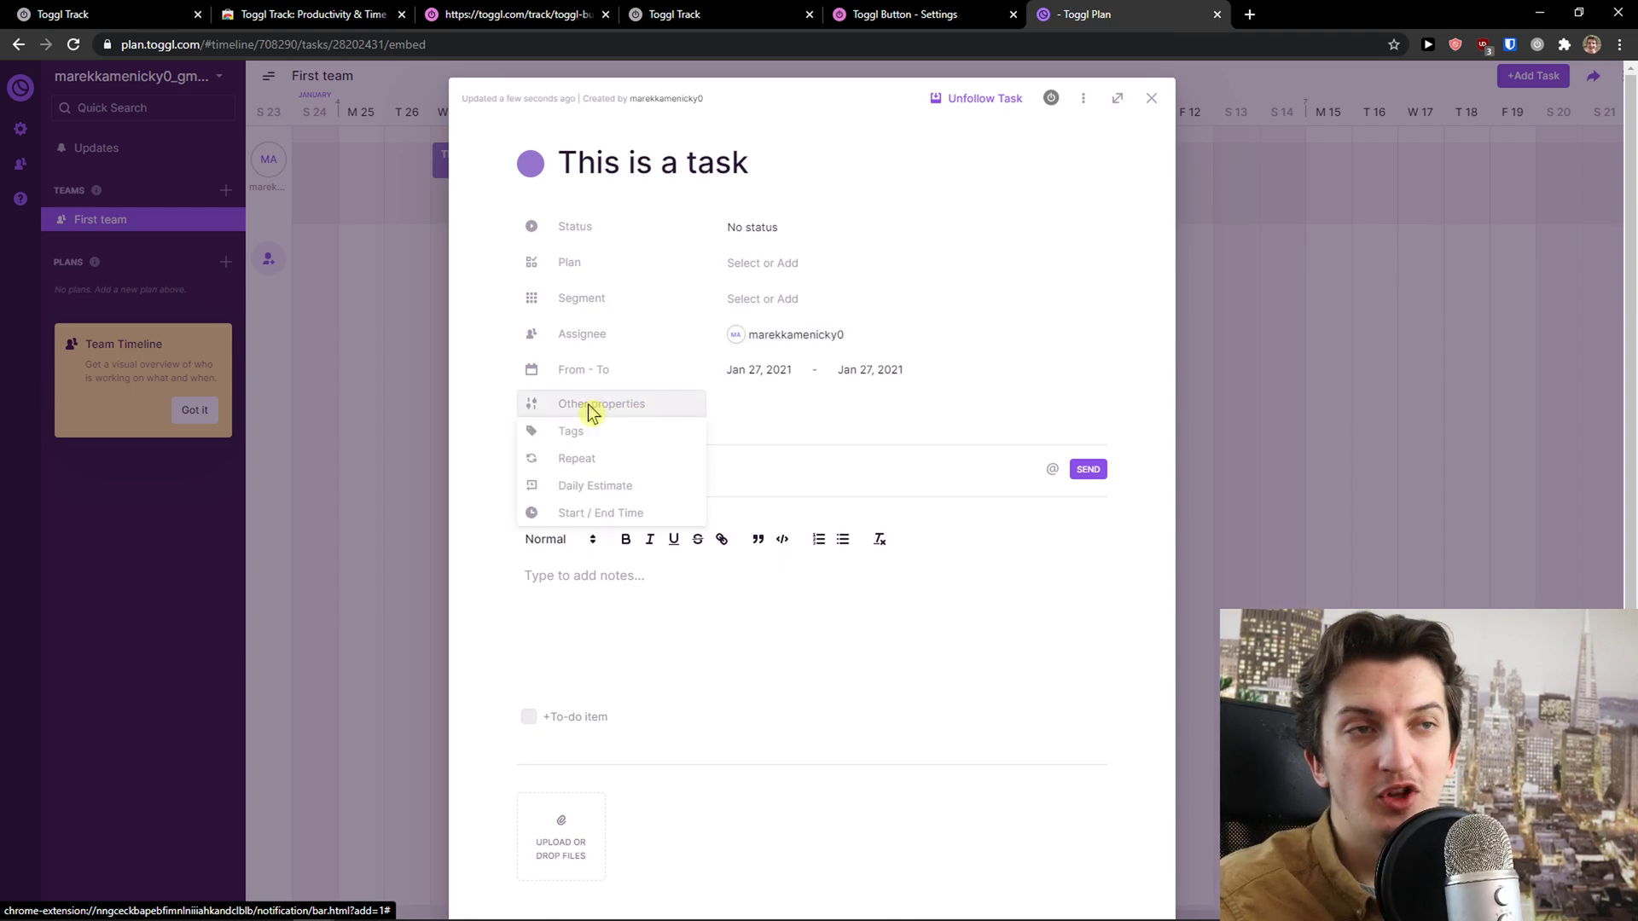
pyautogui.moveTo(560, 462)
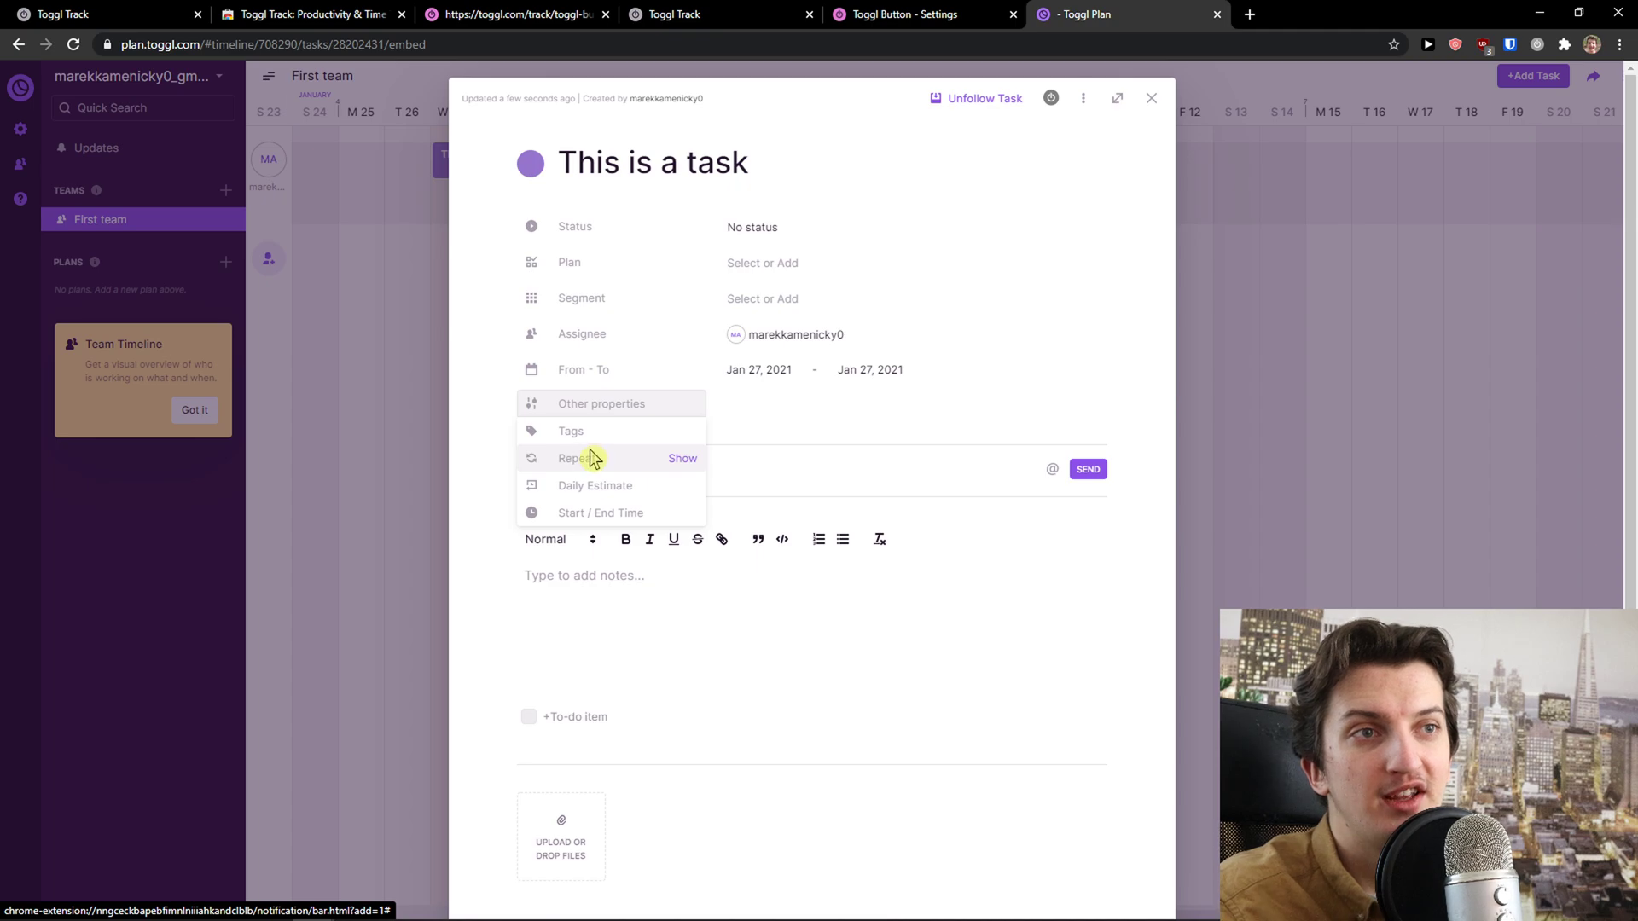
pyautogui.moveTo(599, 486)
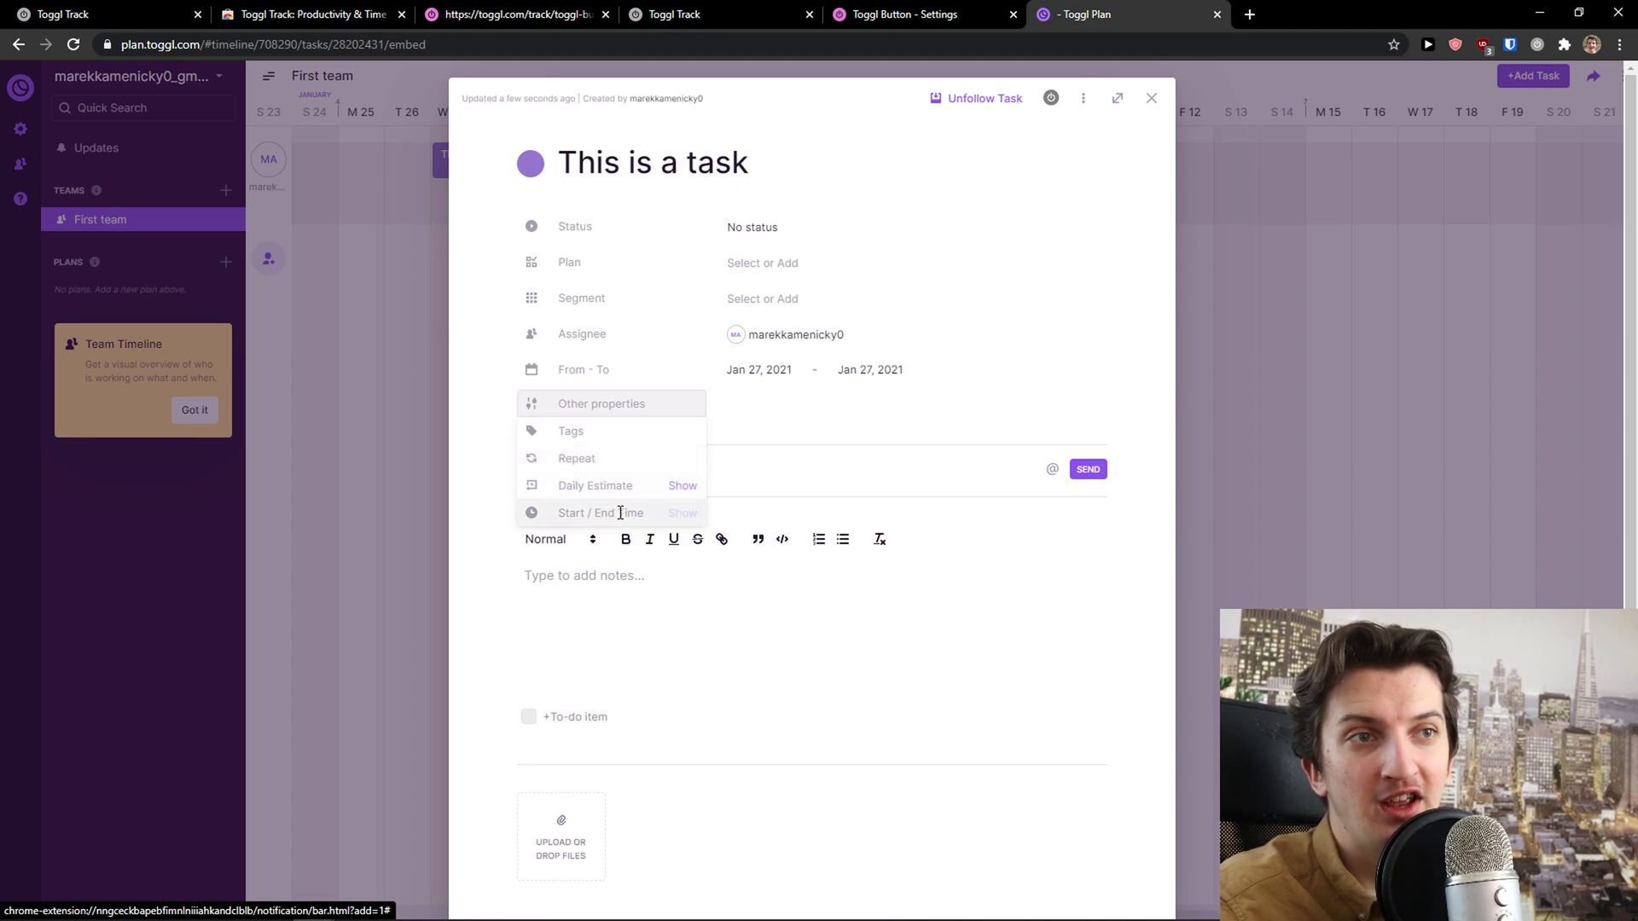
pyautogui.click(818, 612)
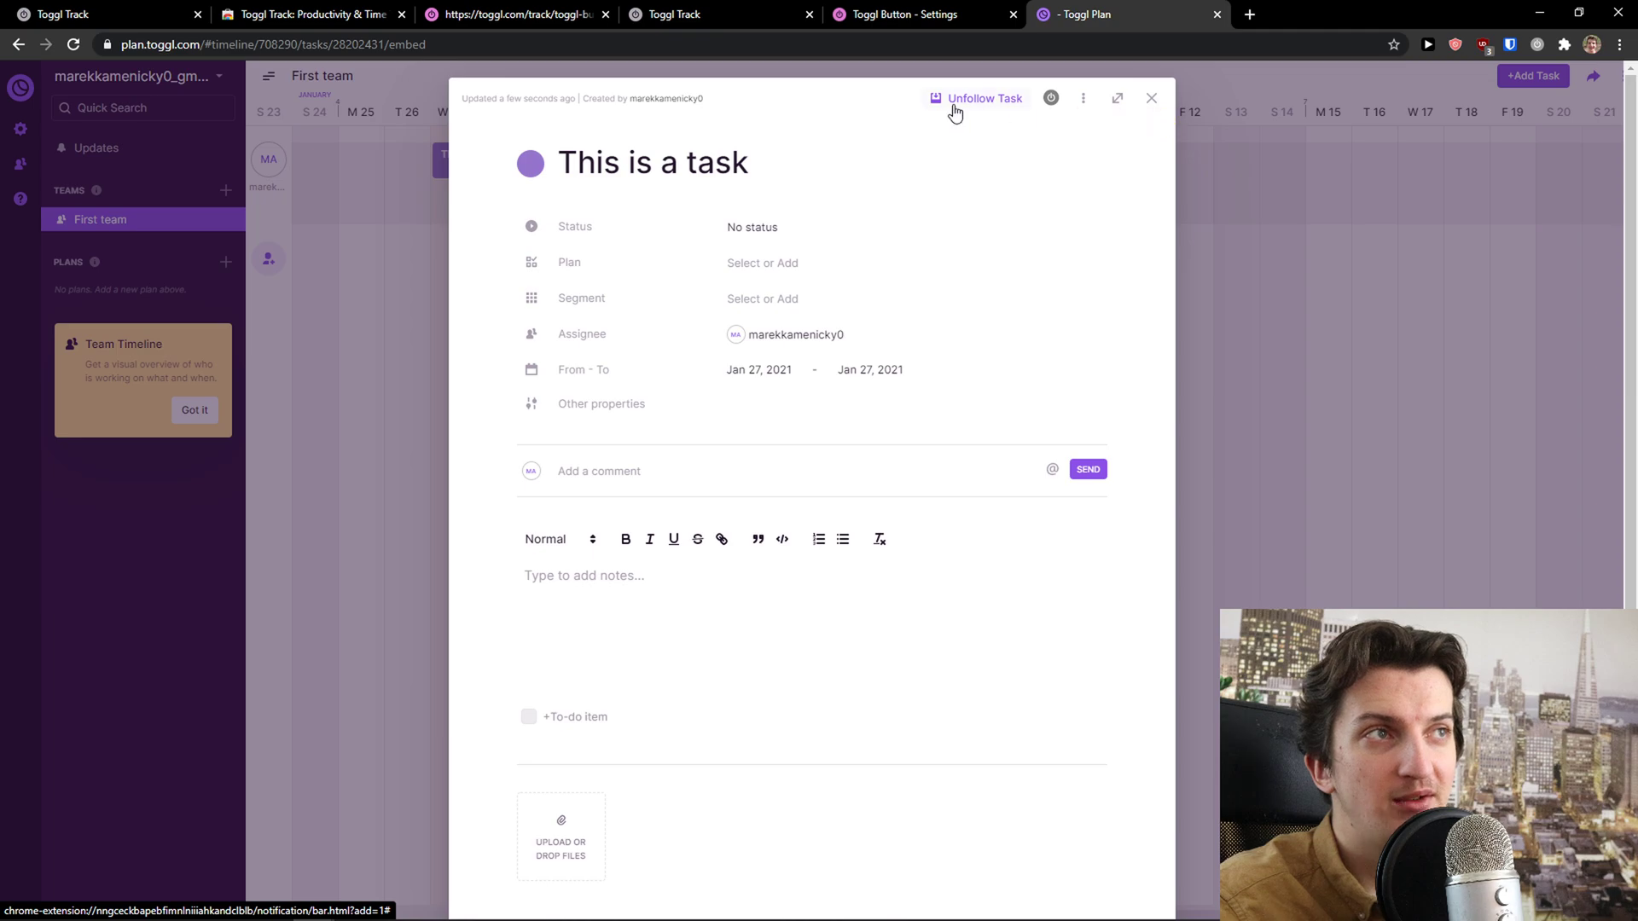
pyautogui.click(1153, 101)
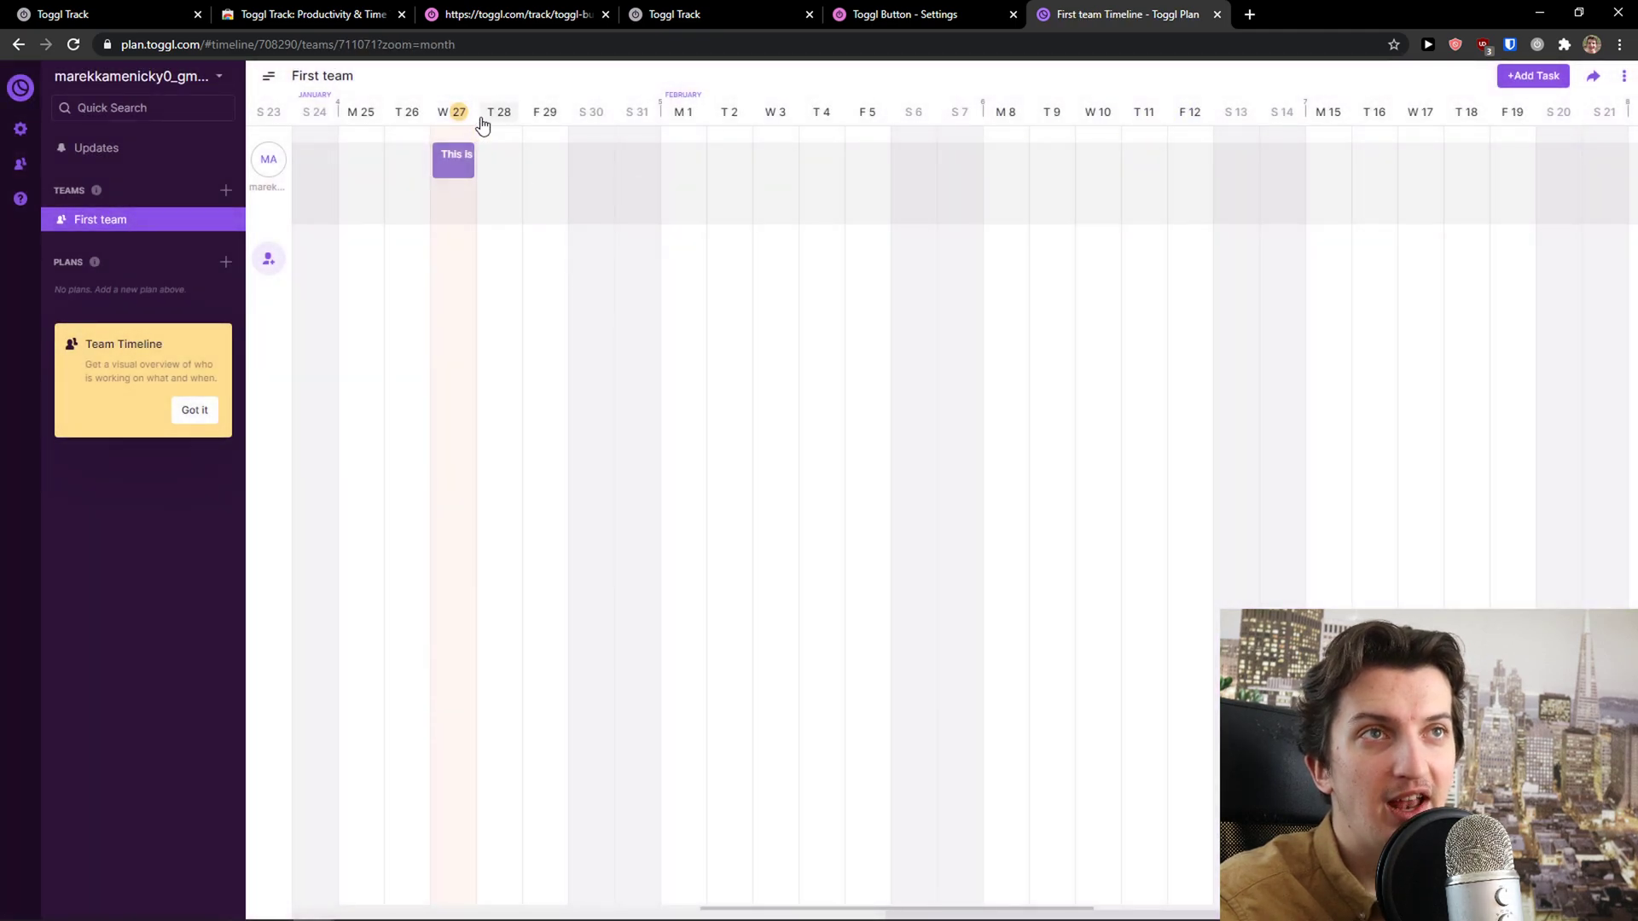
# Collapse and re-expand the sidebar, then discard an empty new task on W 27
pyautogui.click(359, 137)
pyautogui.click(270, 82)
pyautogui.click(61, 82)
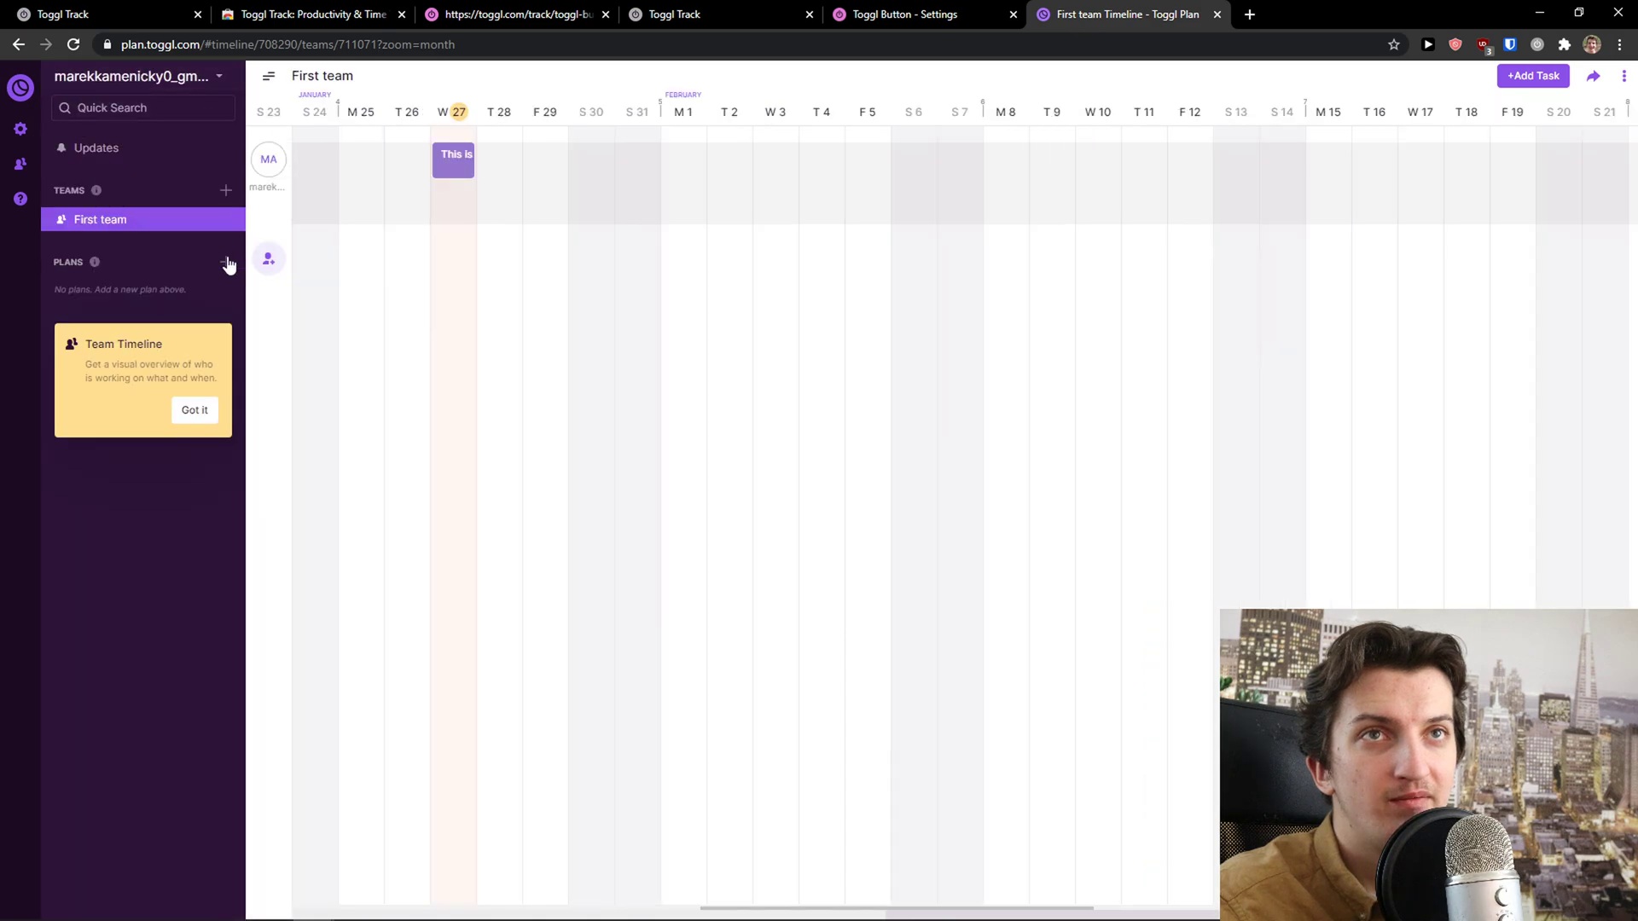
pyautogui.click(470, 201)
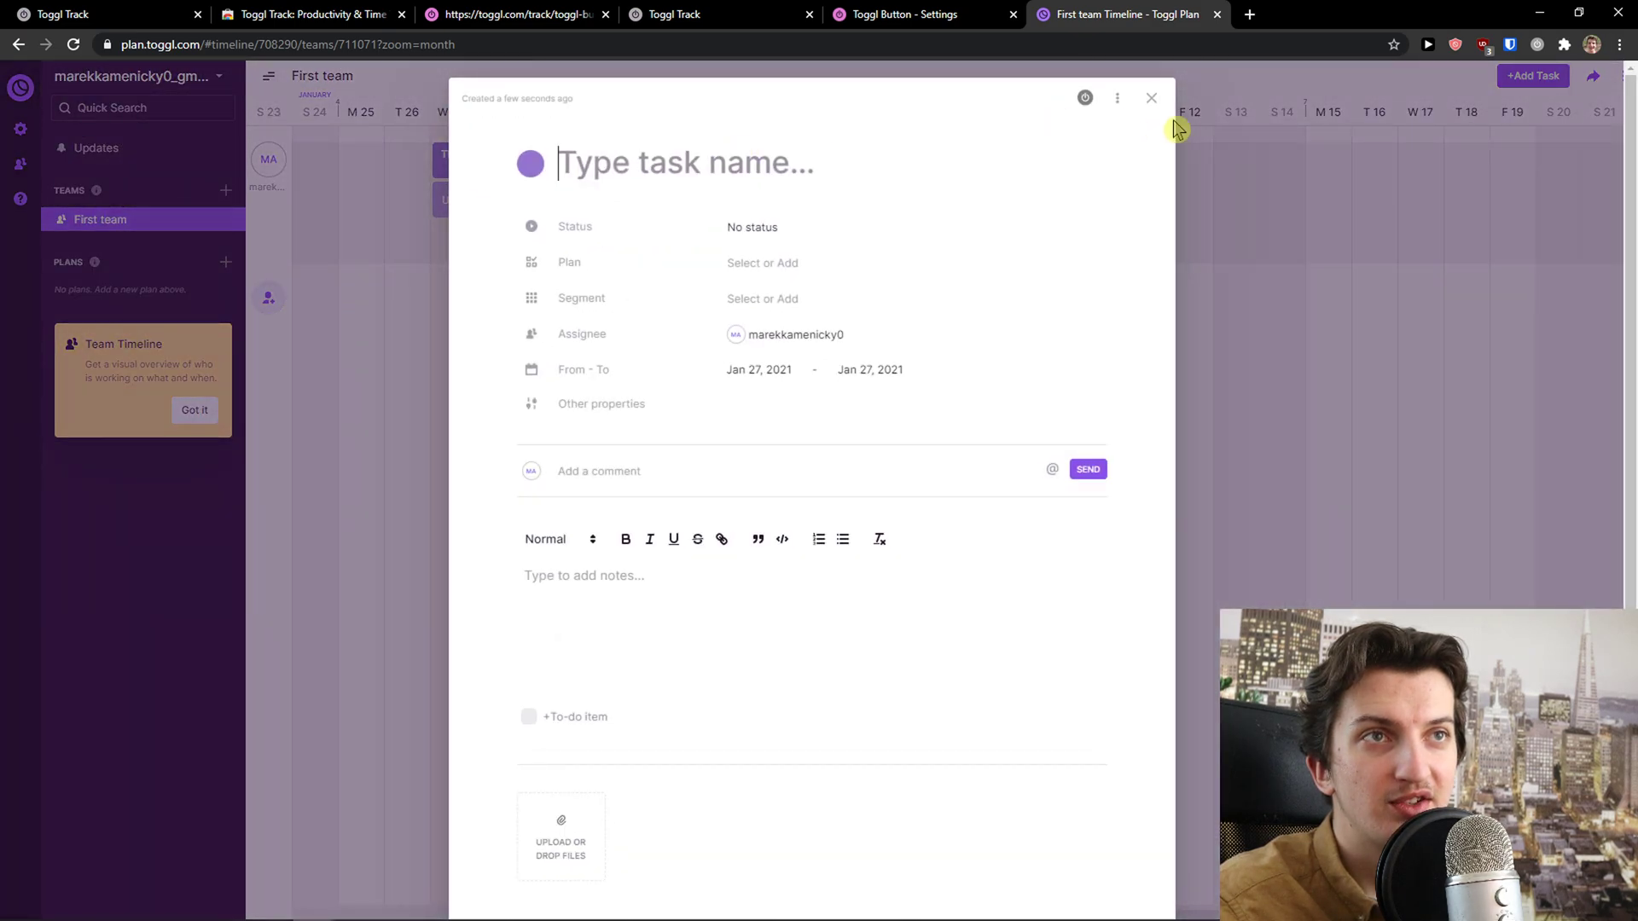
pyautogui.click(1151, 100)
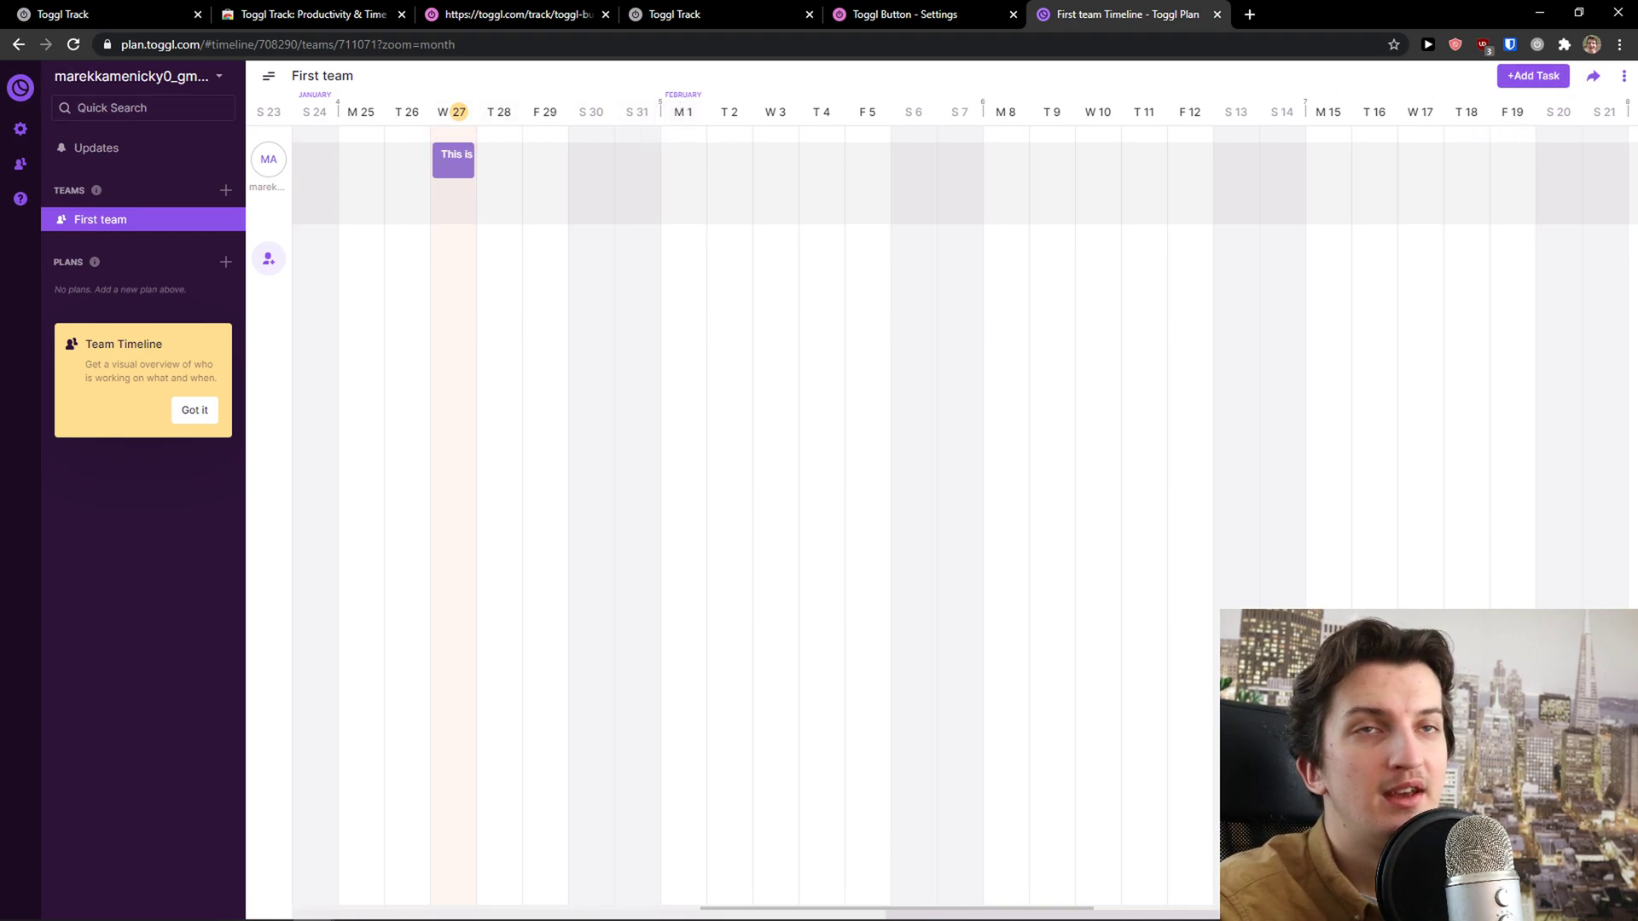
# Visit the profile settings and go back to the First team workspace
pyautogui.click(21, 131)
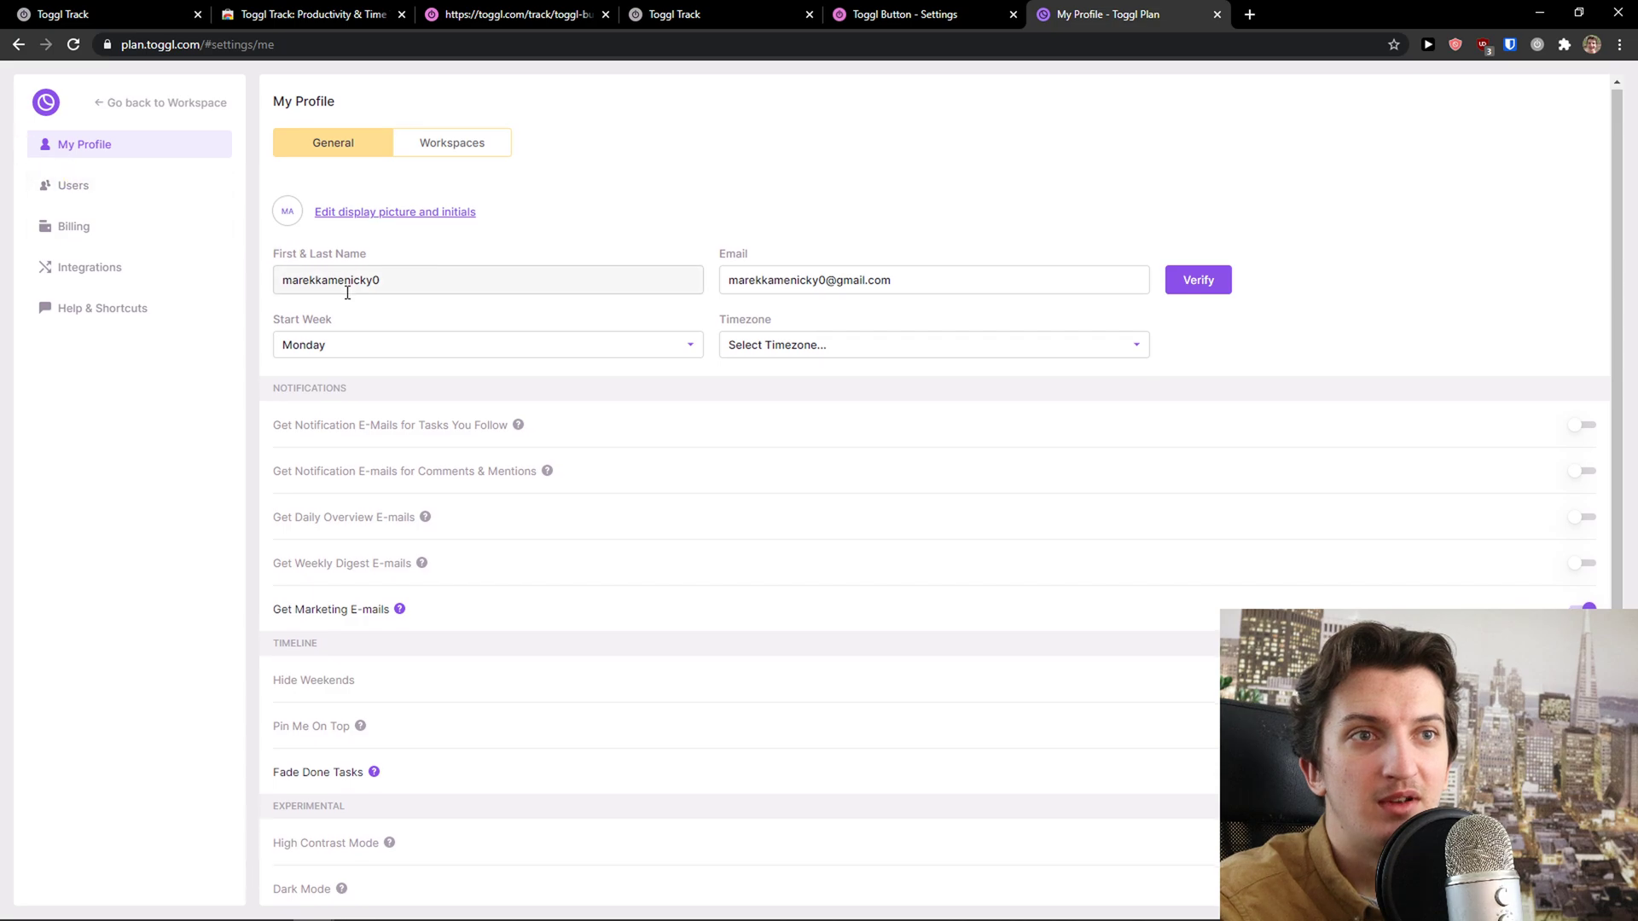
pyautogui.scroll(-1, 347, 286)
pyautogui.scroll(1, 196, 222)
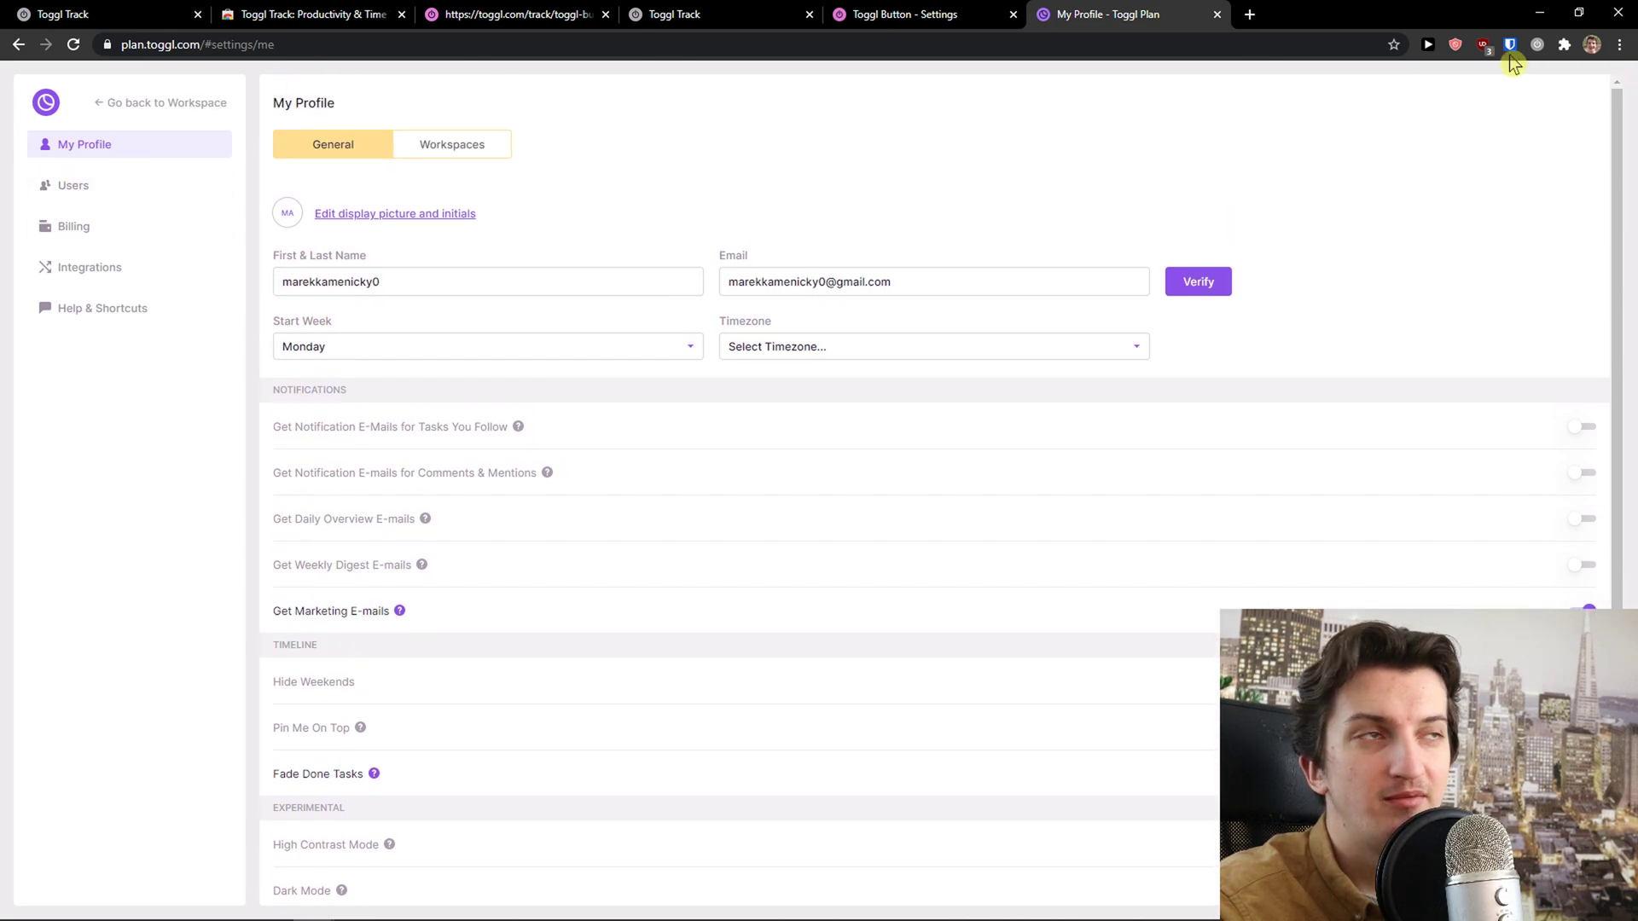
pyautogui.click(103, 104)
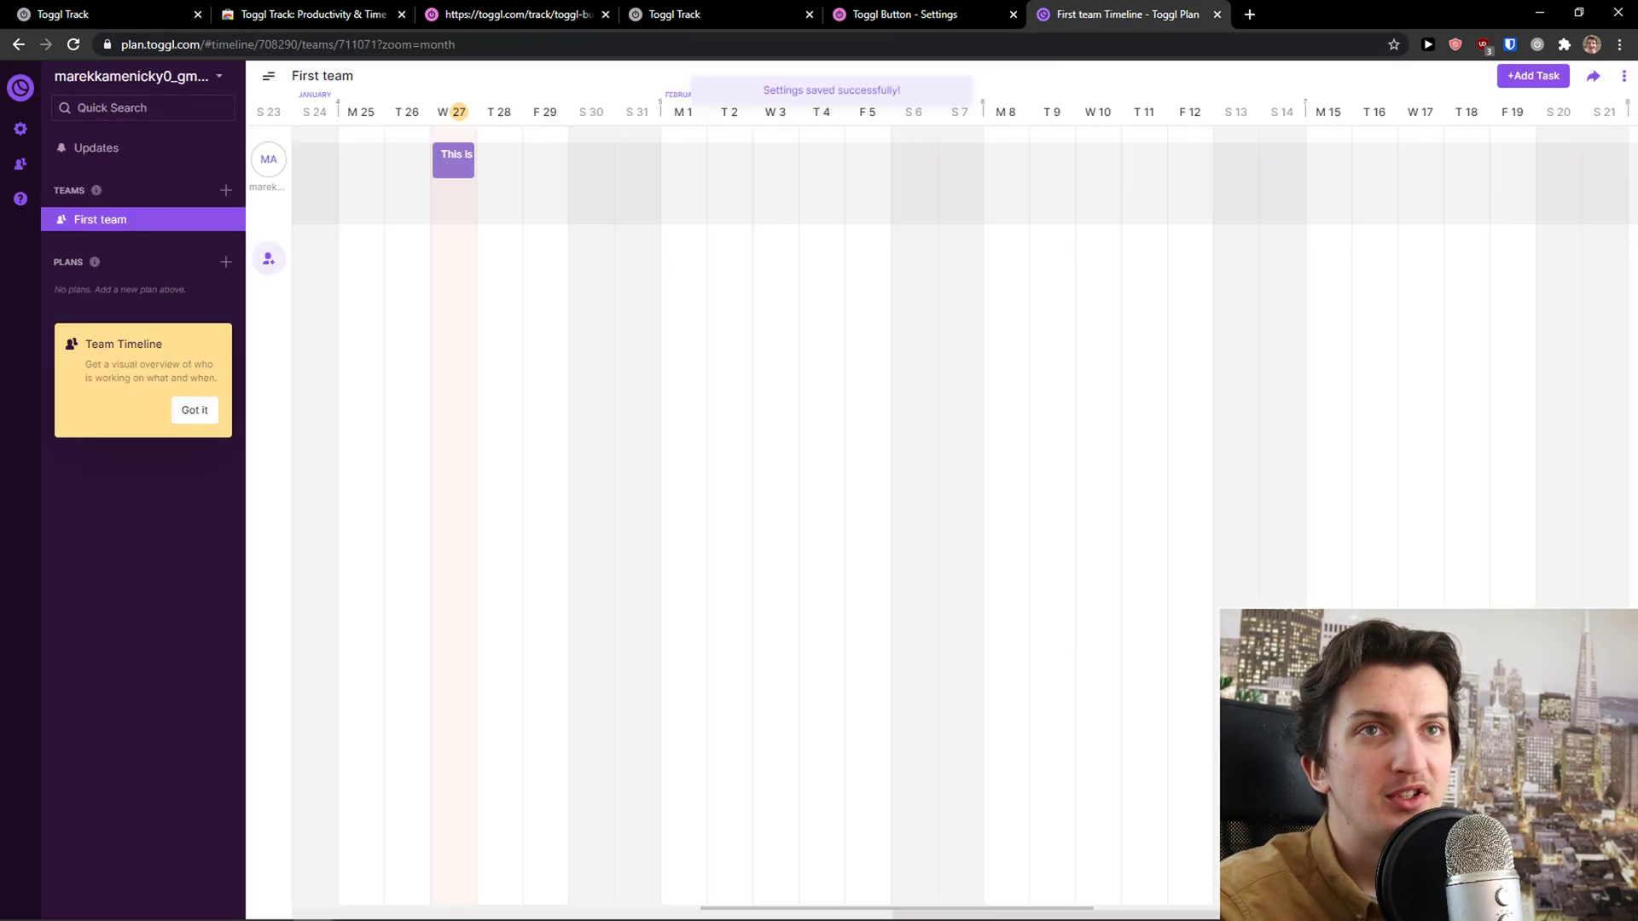
pyautogui.click(21, 195)
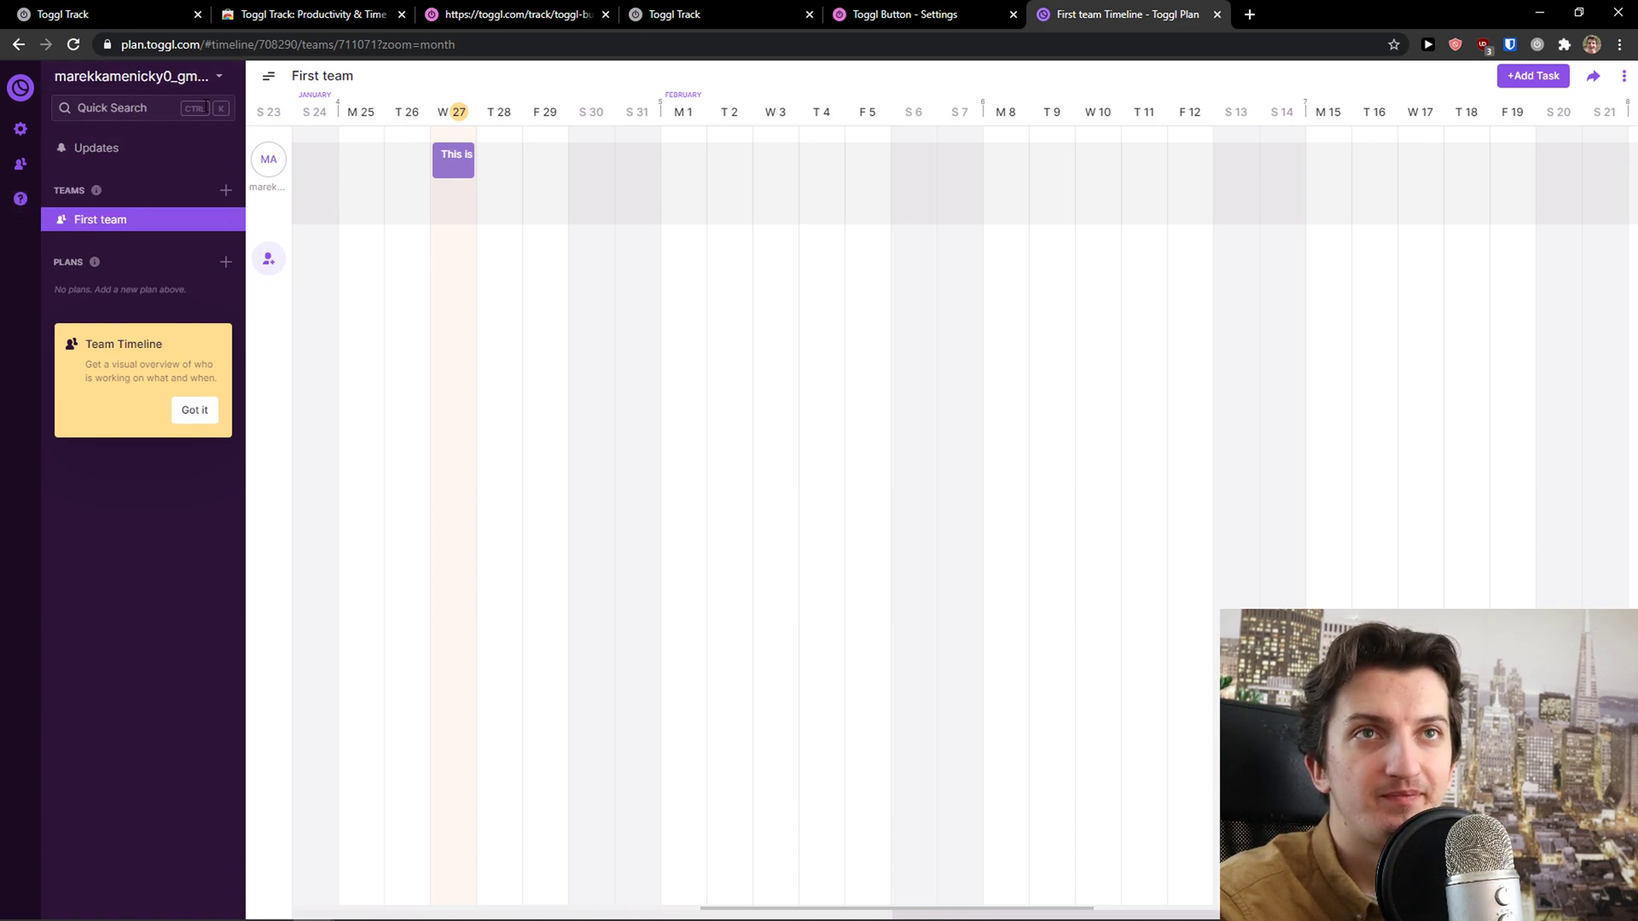
# Create the 'Youtube Channel' plan and open its board with No status, In progress, Blocked and Done columns
pyautogui.click(133, 250)
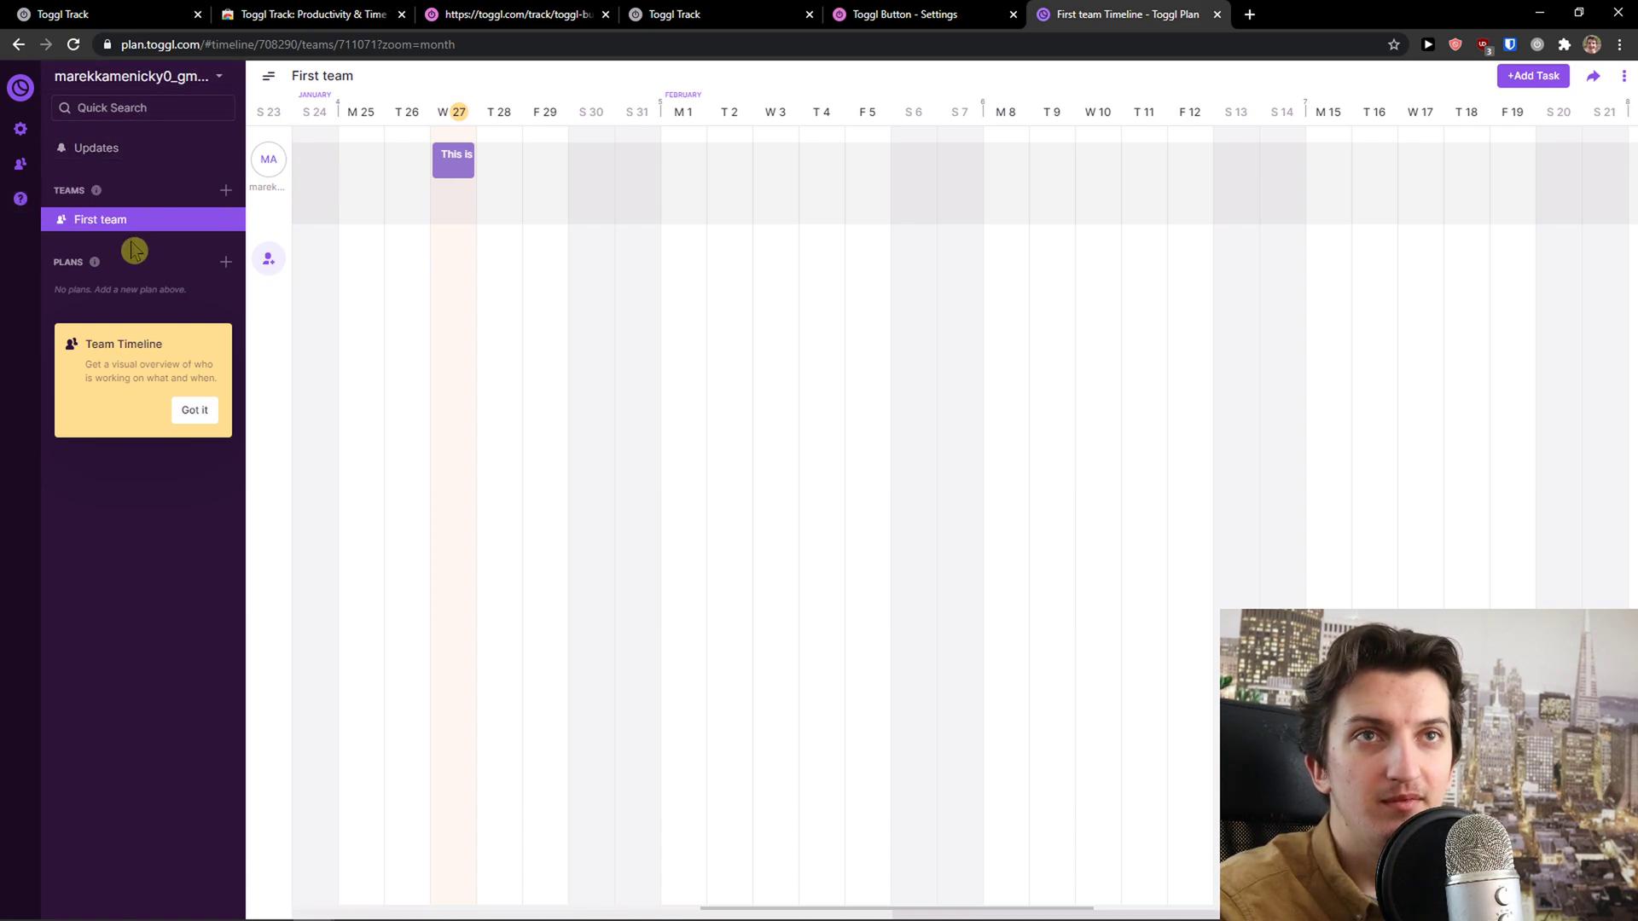
pyautogui.click(224, 263)
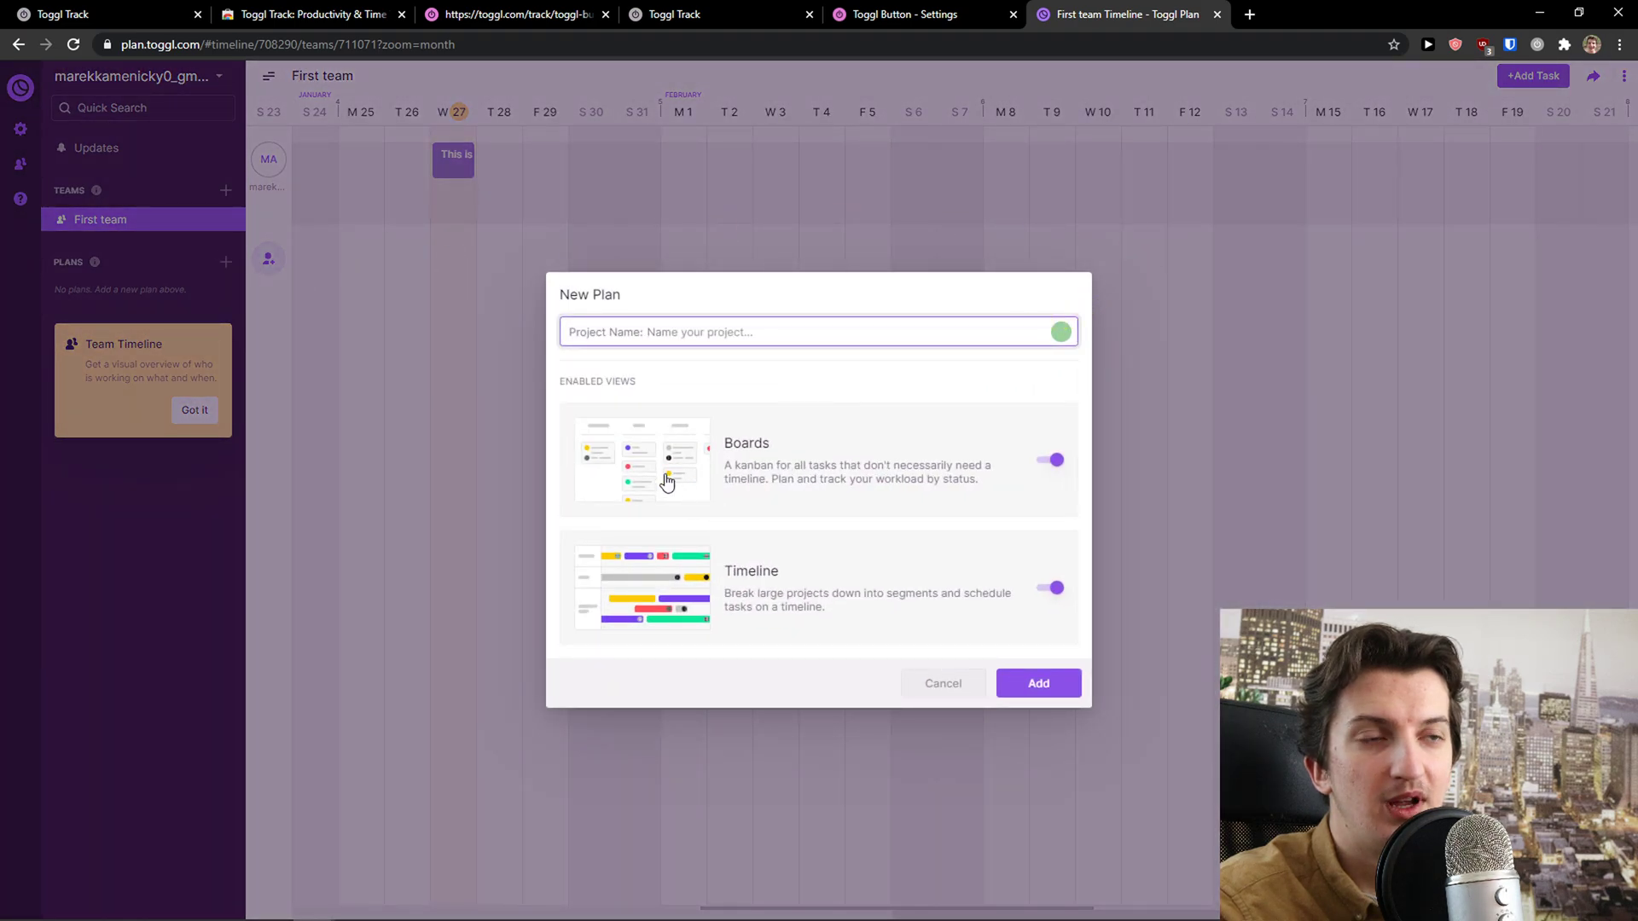
pyautogui.click(1056, 689)
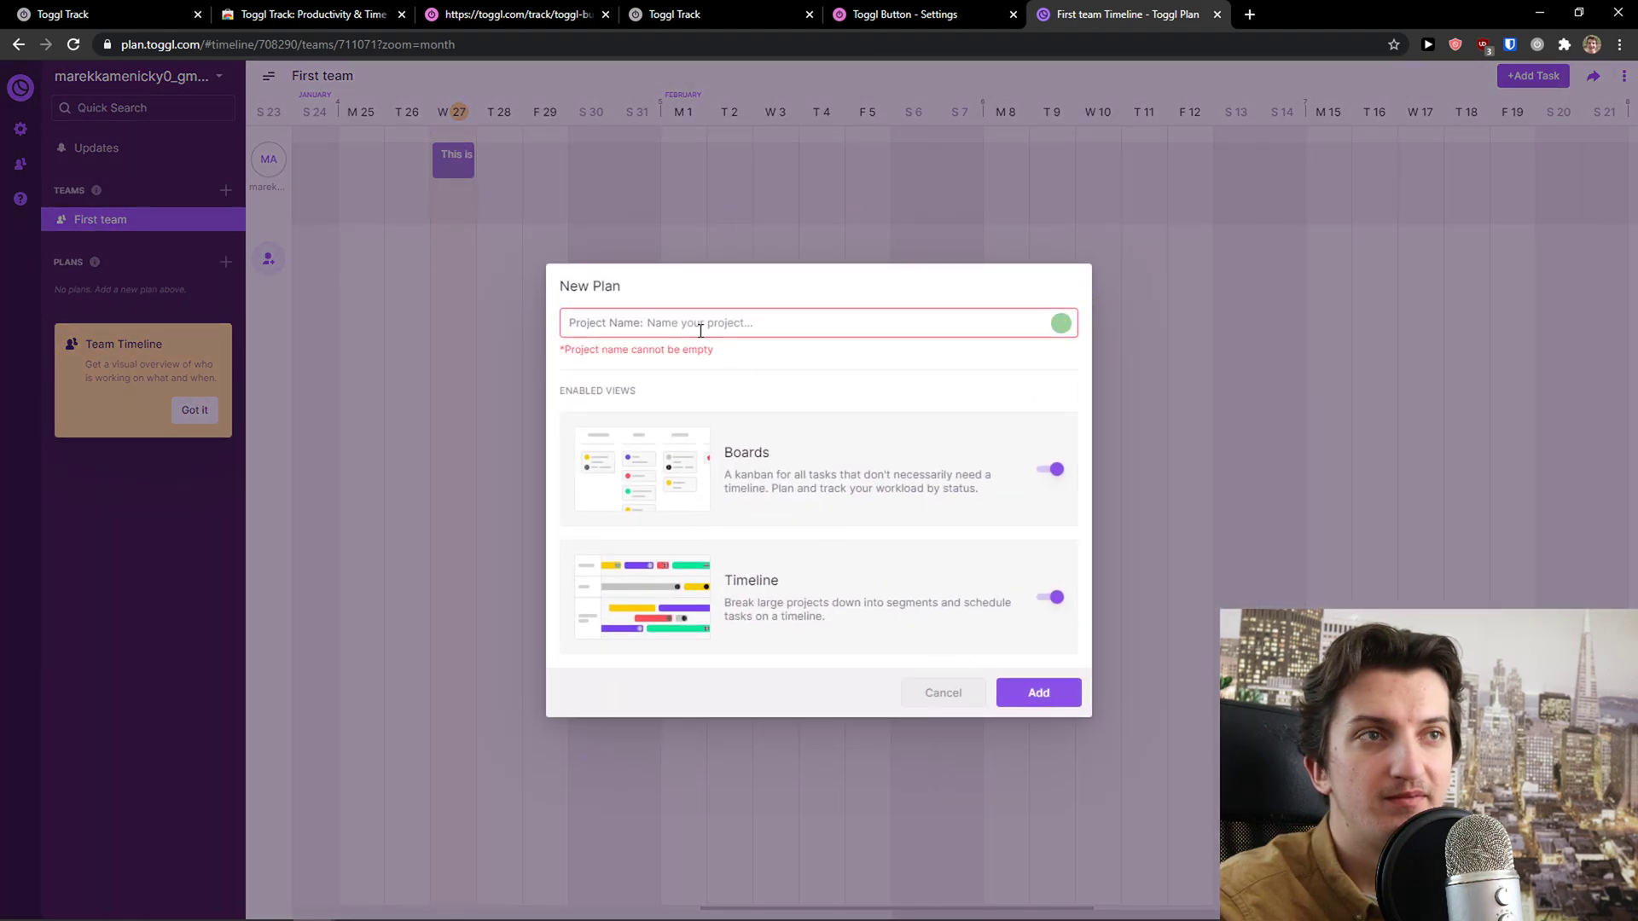
pyautogui.press('Return')
pyautogui.write('Youtube Channel')
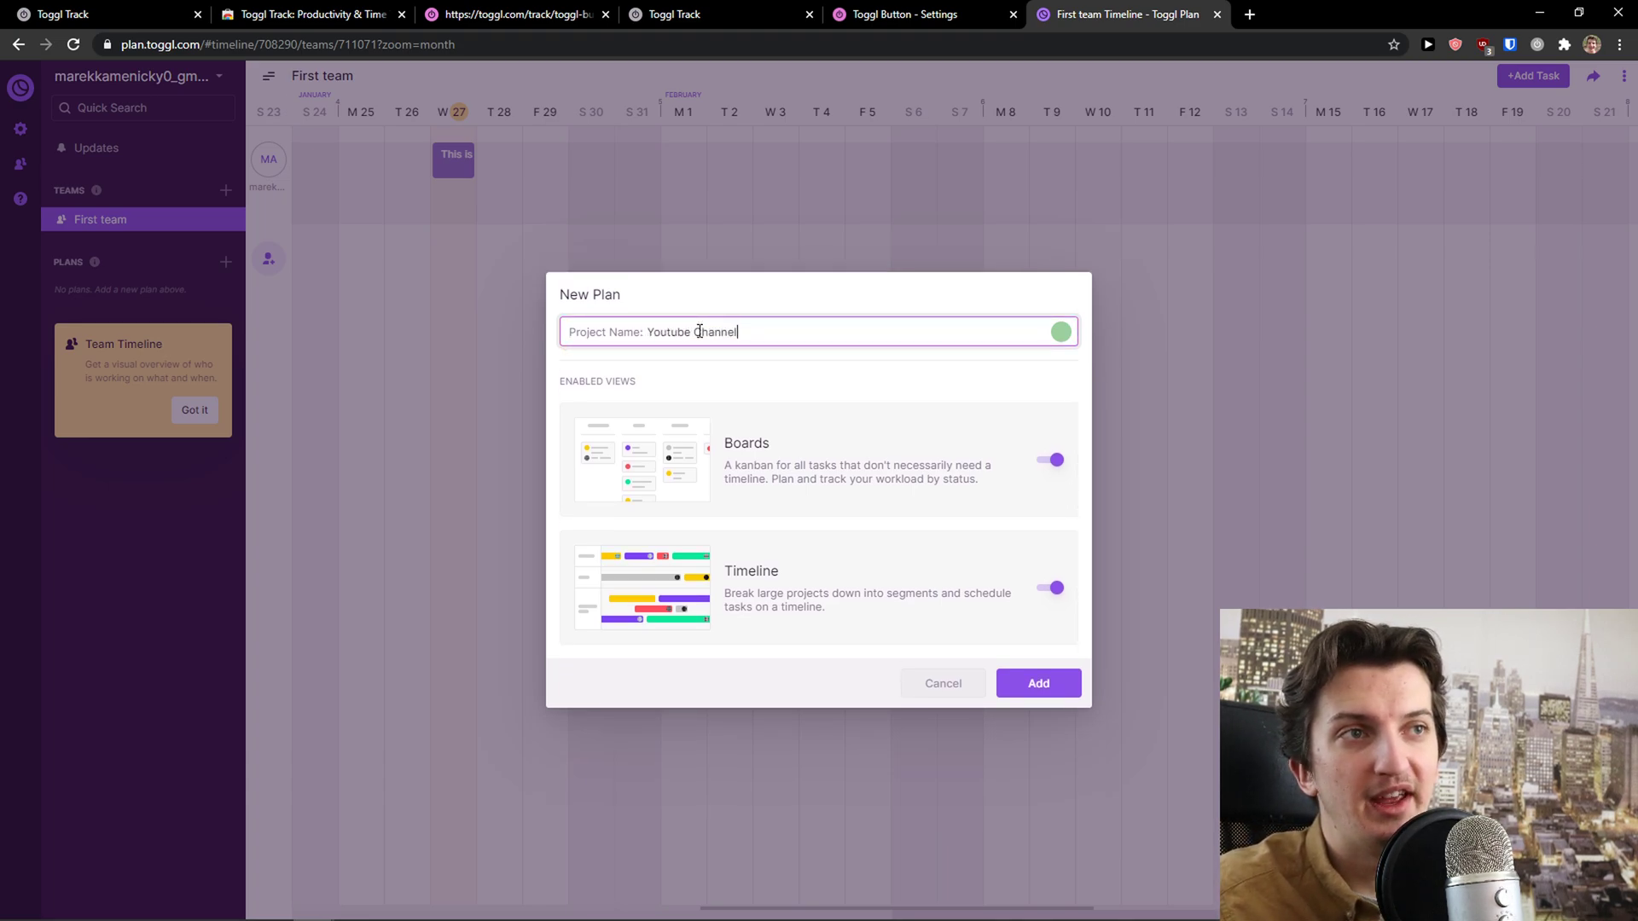
pyautogui.click(1072, 678)
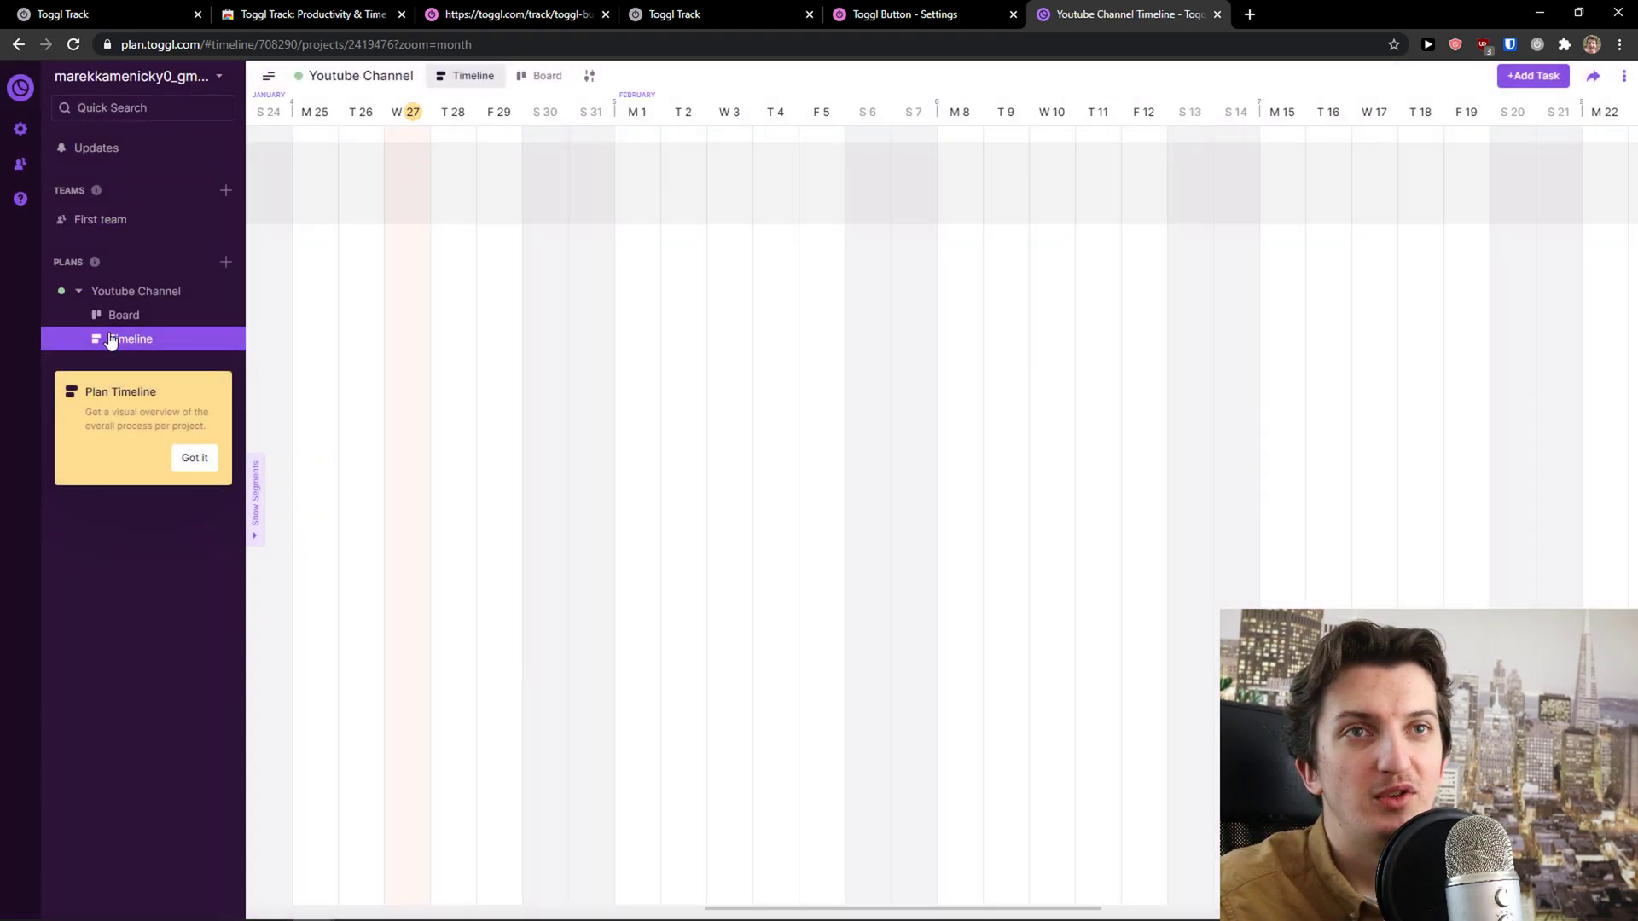
pyautogui.click(119, 316)
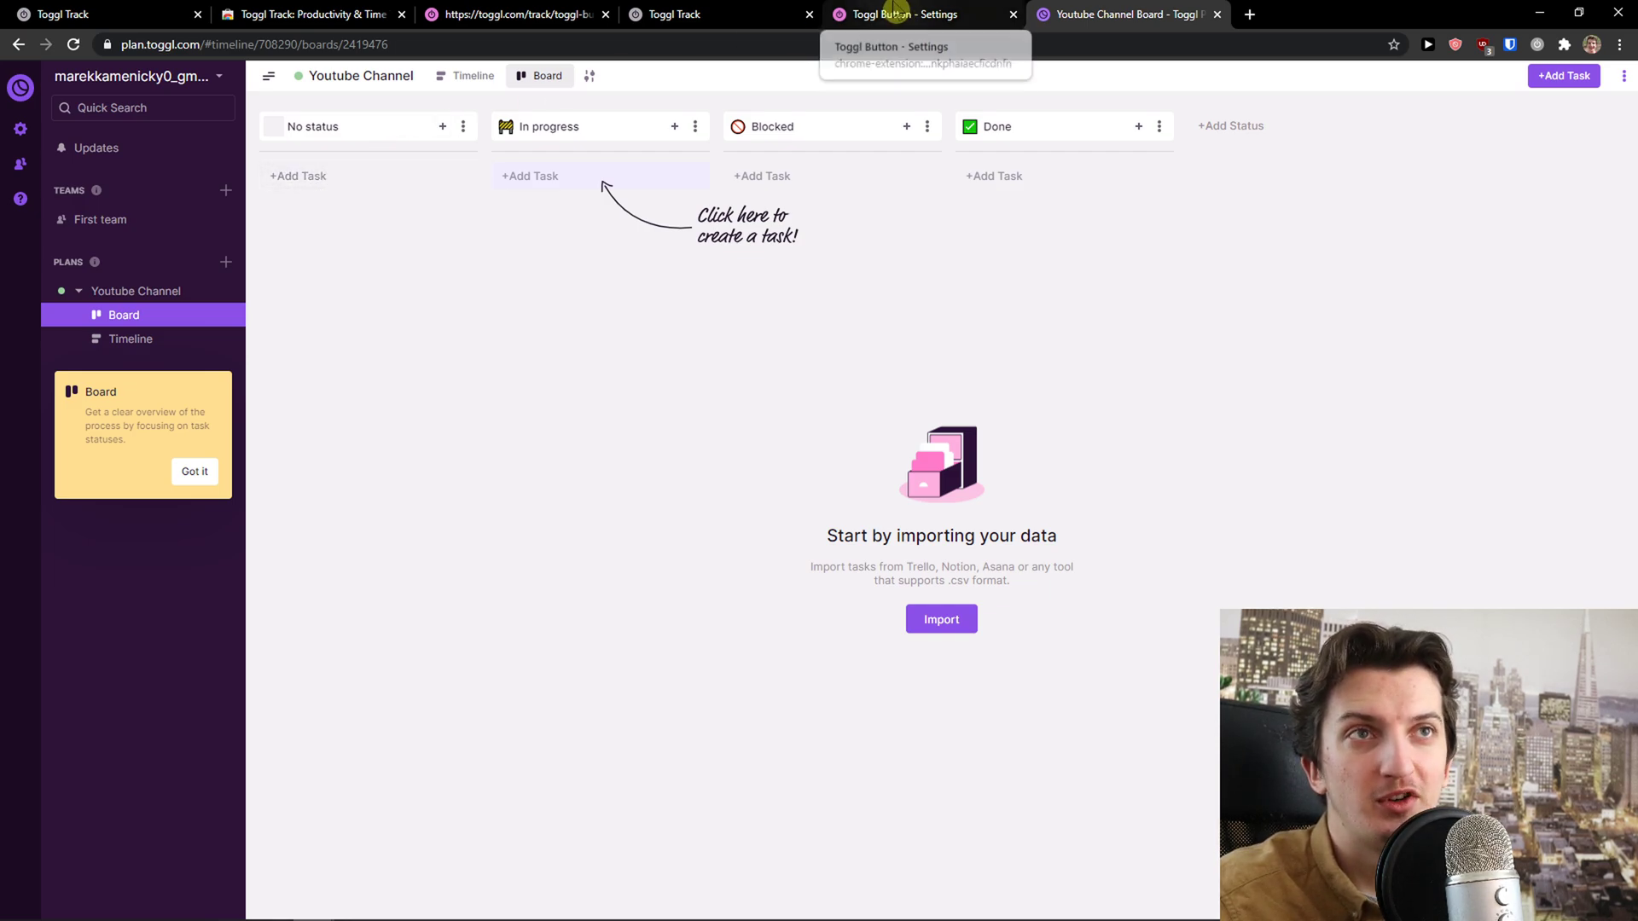
# In a new tab, search the web for 'toggl plan' and open the product page
pyautogui.click(894, 11)
pyautogui.click(1171, 13)
pyautogui.click(1250, 14)
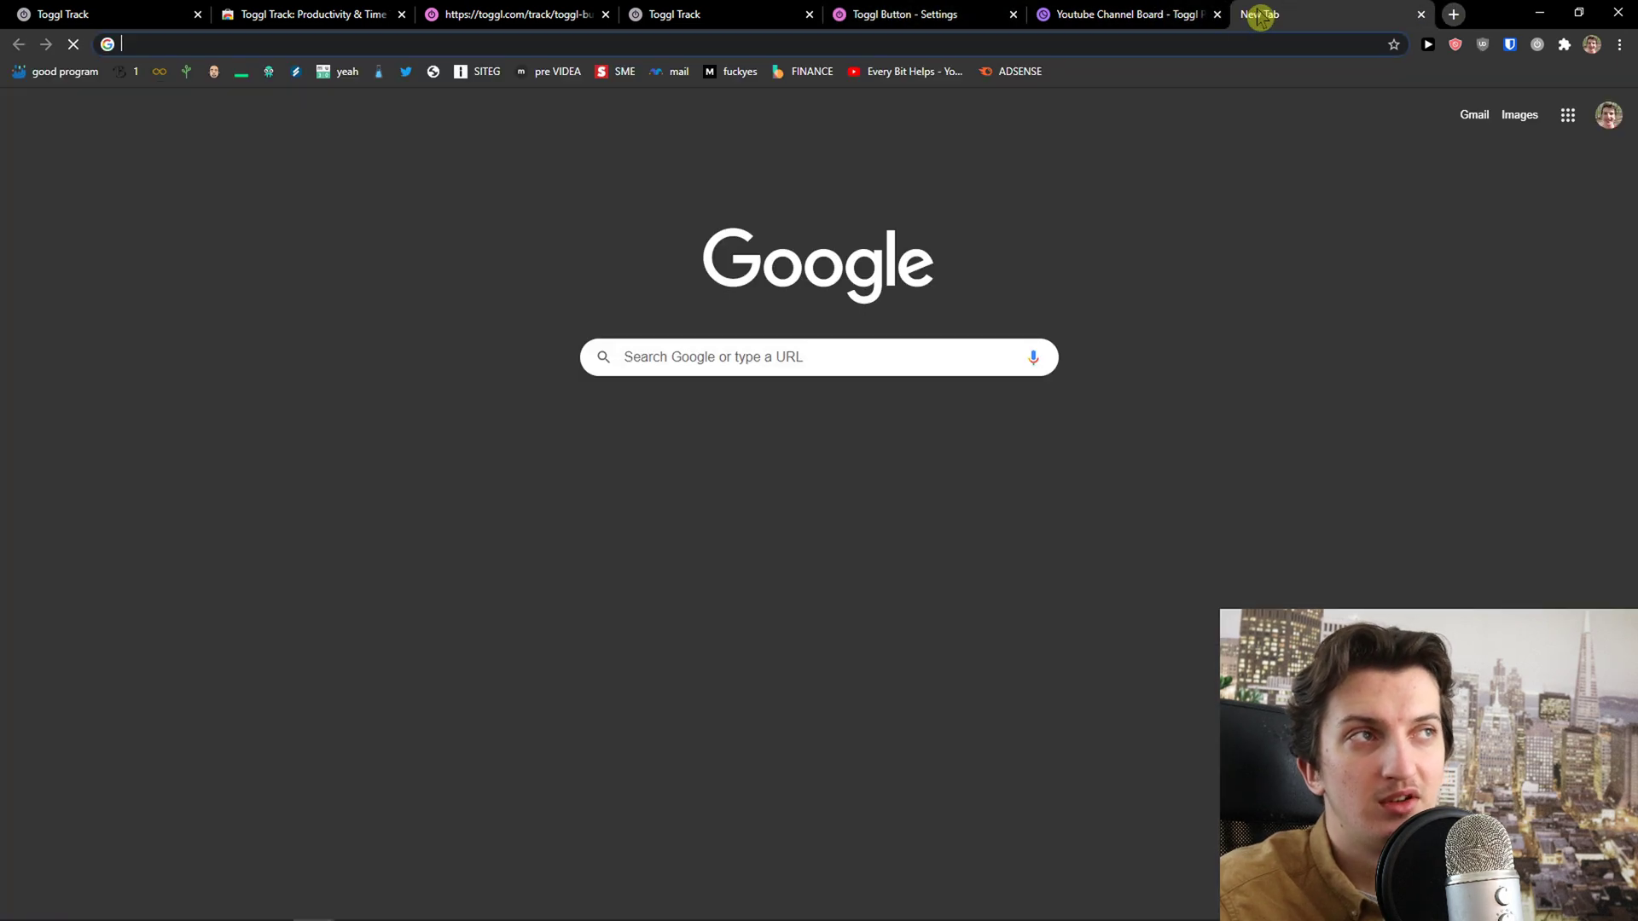
pyautogui.write('toggl plan')
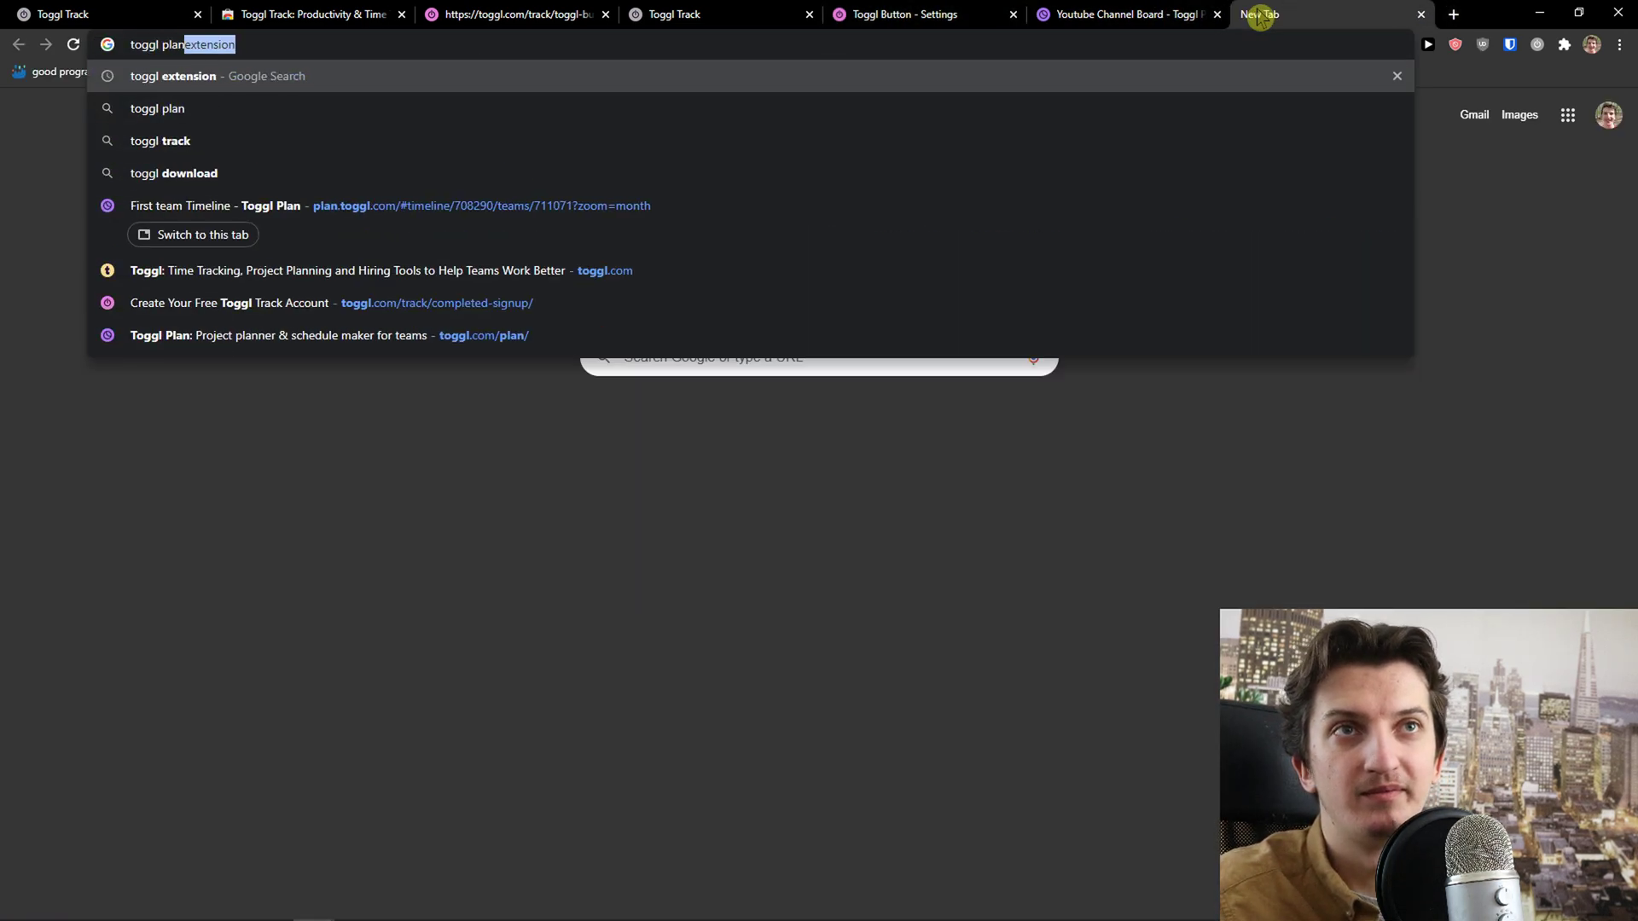
pyautogui.press('Return')
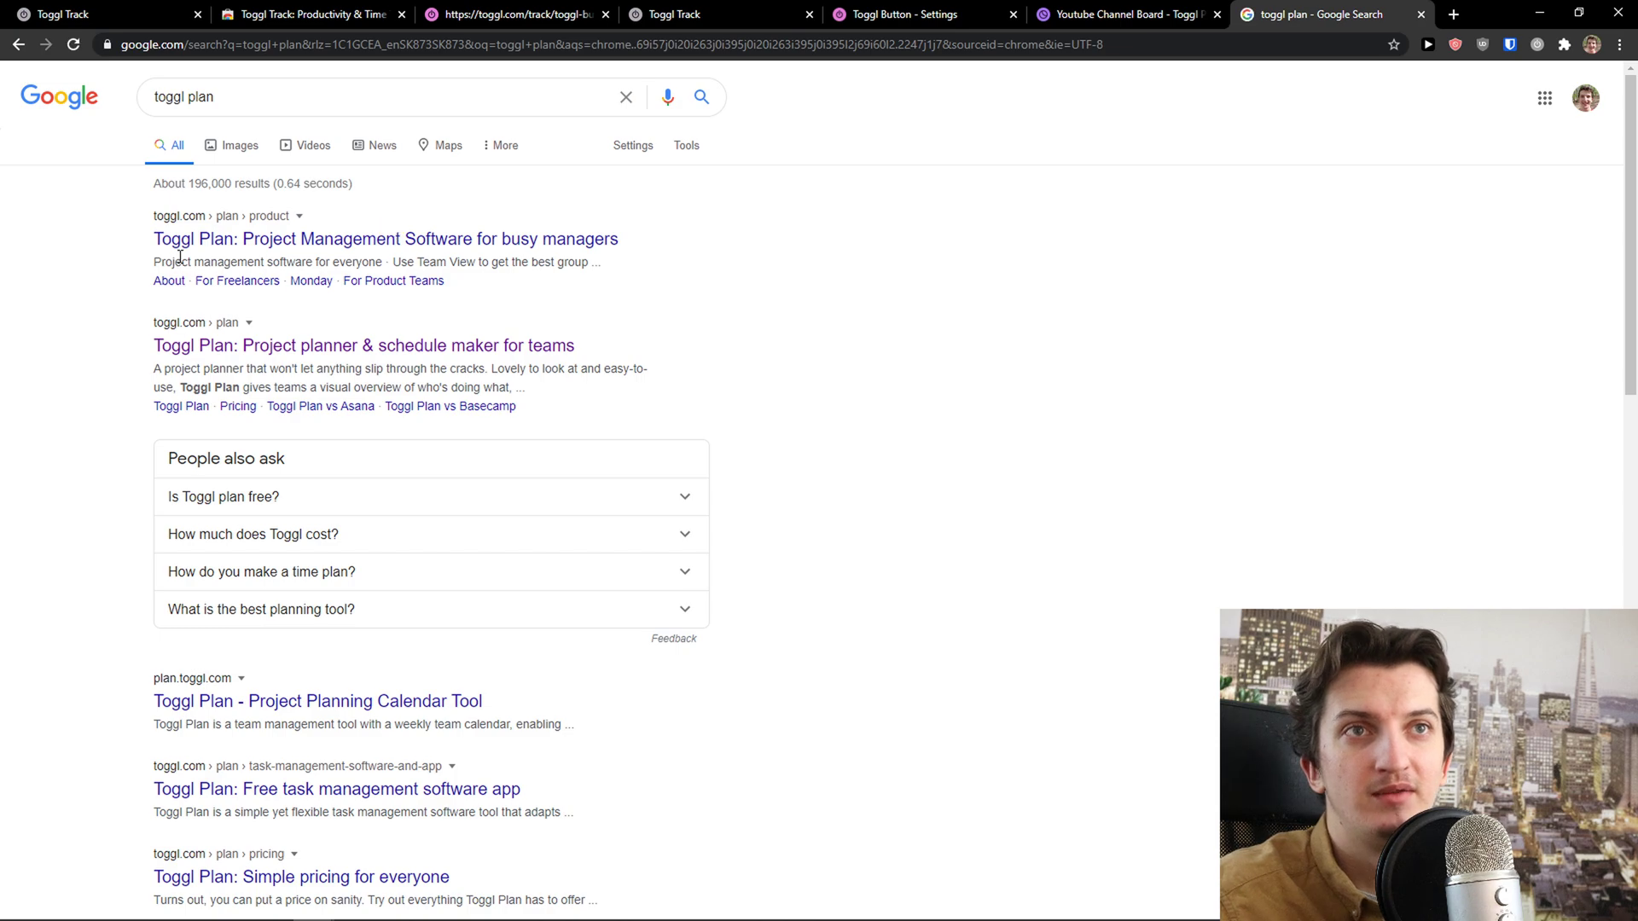
pyautogui.click(186, 246)
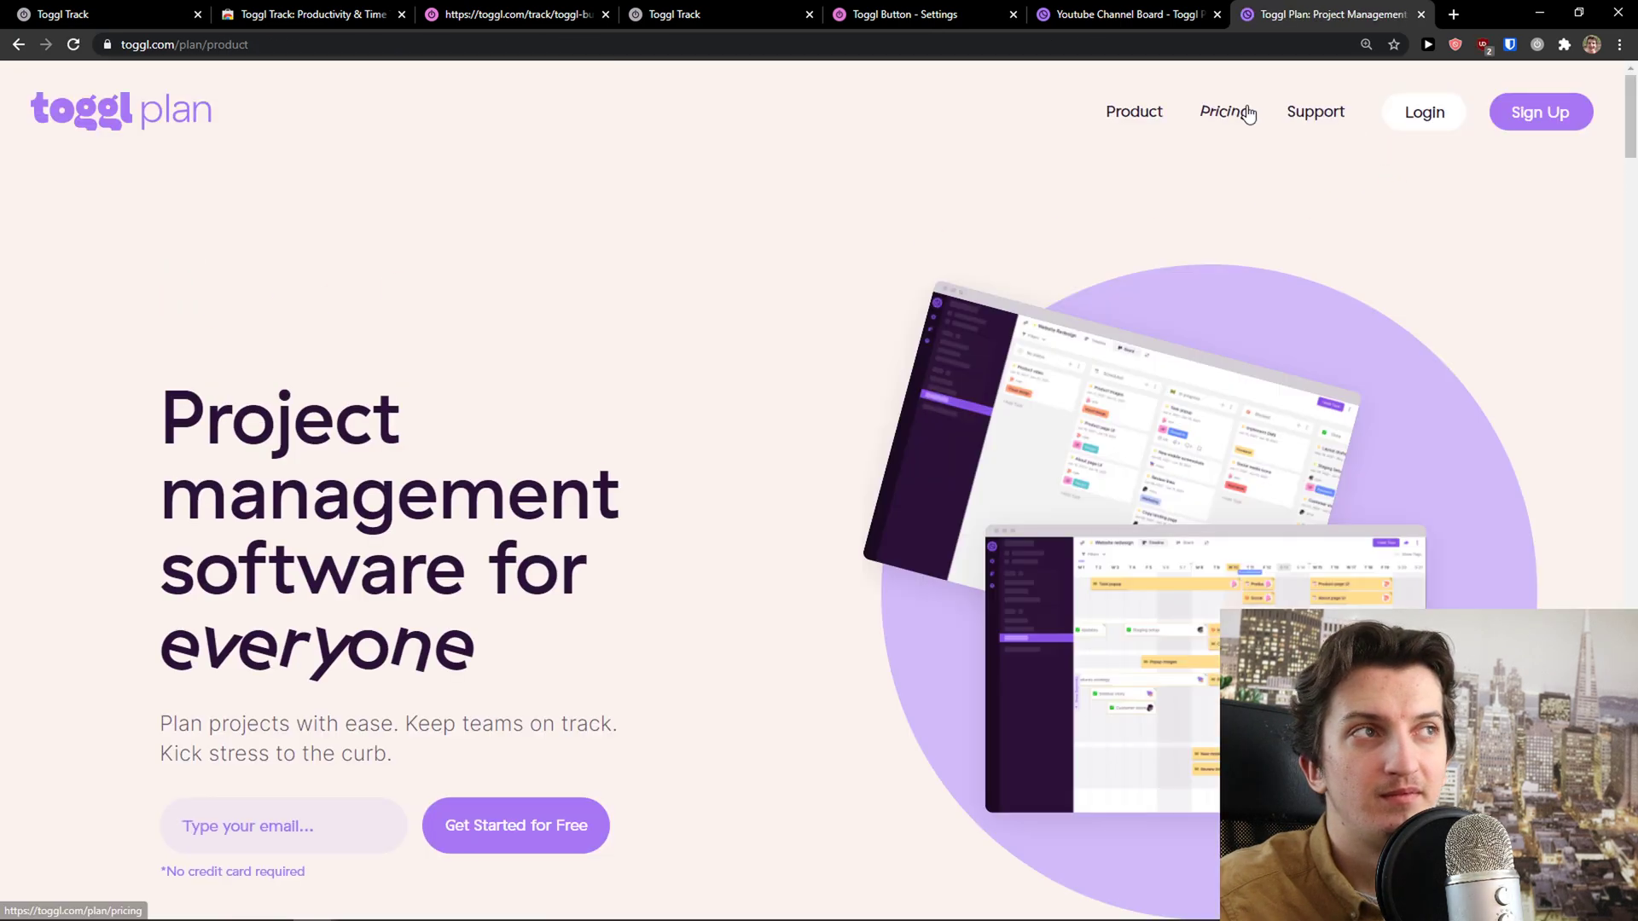
# View monthly pricing (Free $0, Standard $9, Business $15) and highlight the Standard feature list
pyautogui.click(1246, 112)
pyautogui.scroll(-6, 831, 396)
pyautogui.click(913, 388)
pyautogui.scroll(-2, 550, 463)
pyautogui.scroll(-3, 512, 478)
pyautogui.scroll(1, 527, 608)
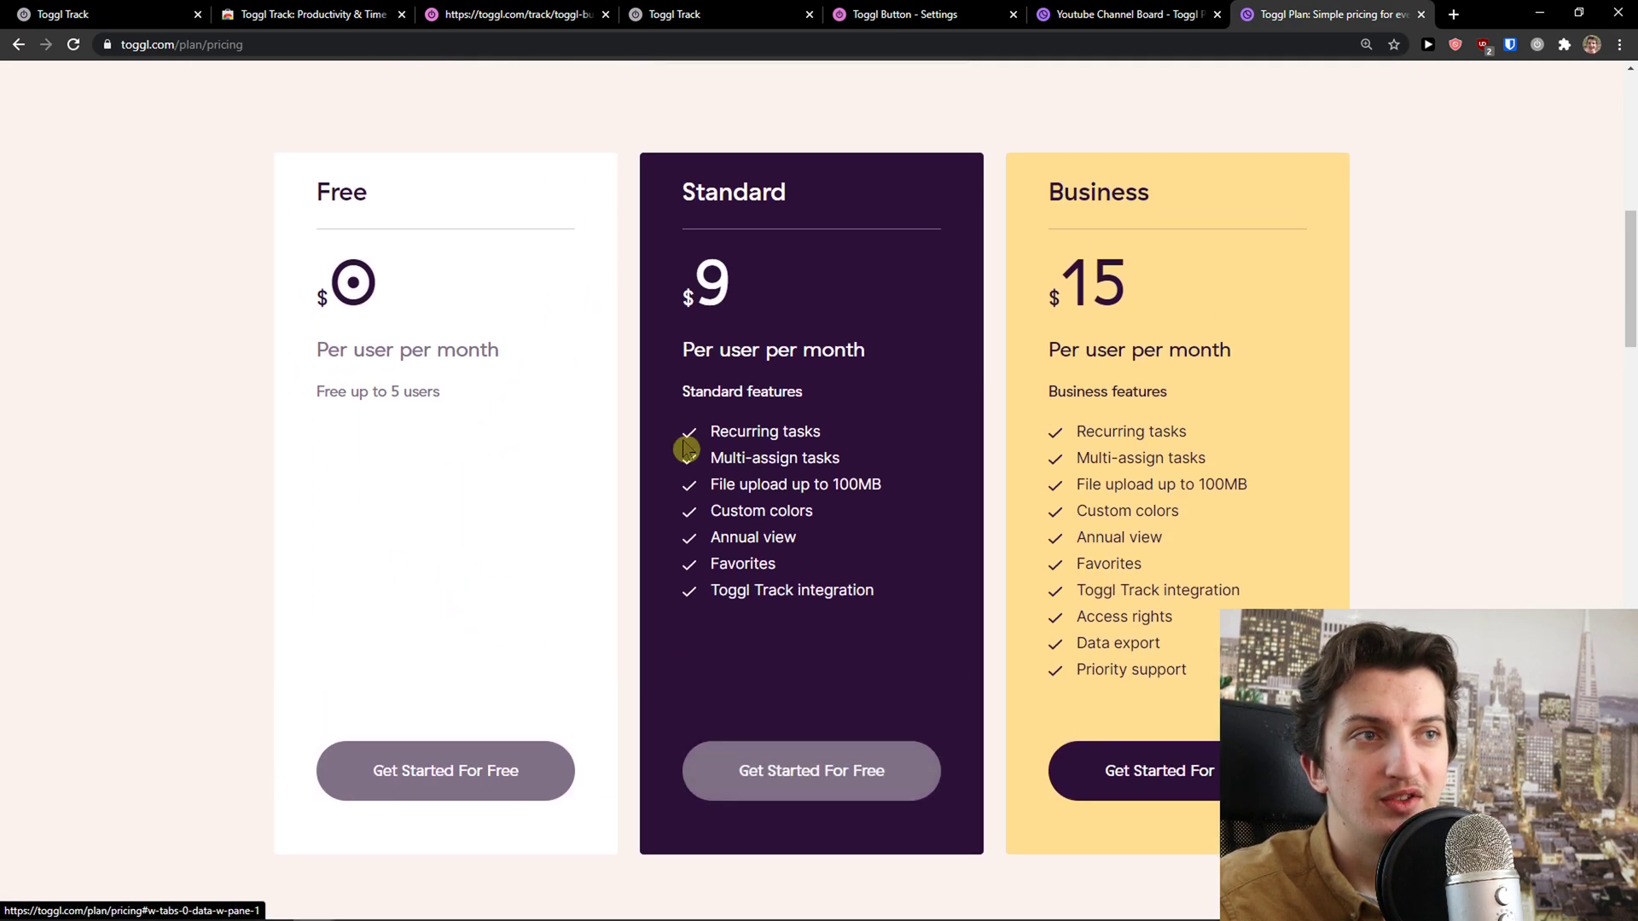
pyautogui.moveTo(688, 435); pyautogui.dragTo(909, 627)
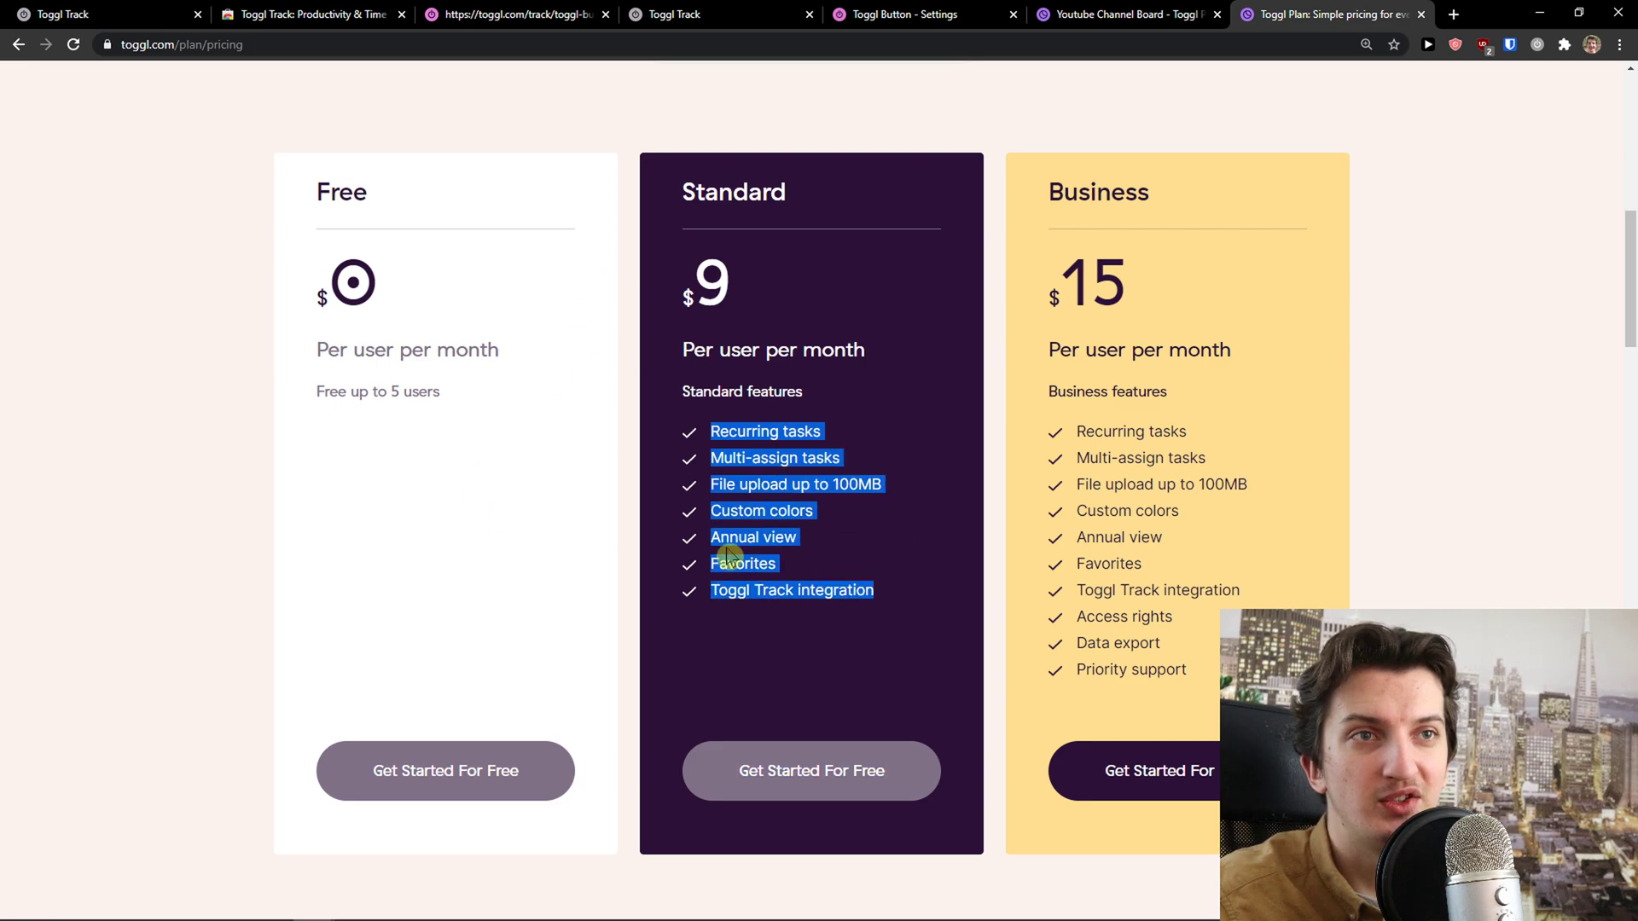
pyautogui.click(516, 478)
pyautogui.scroll(1, 516, 478)
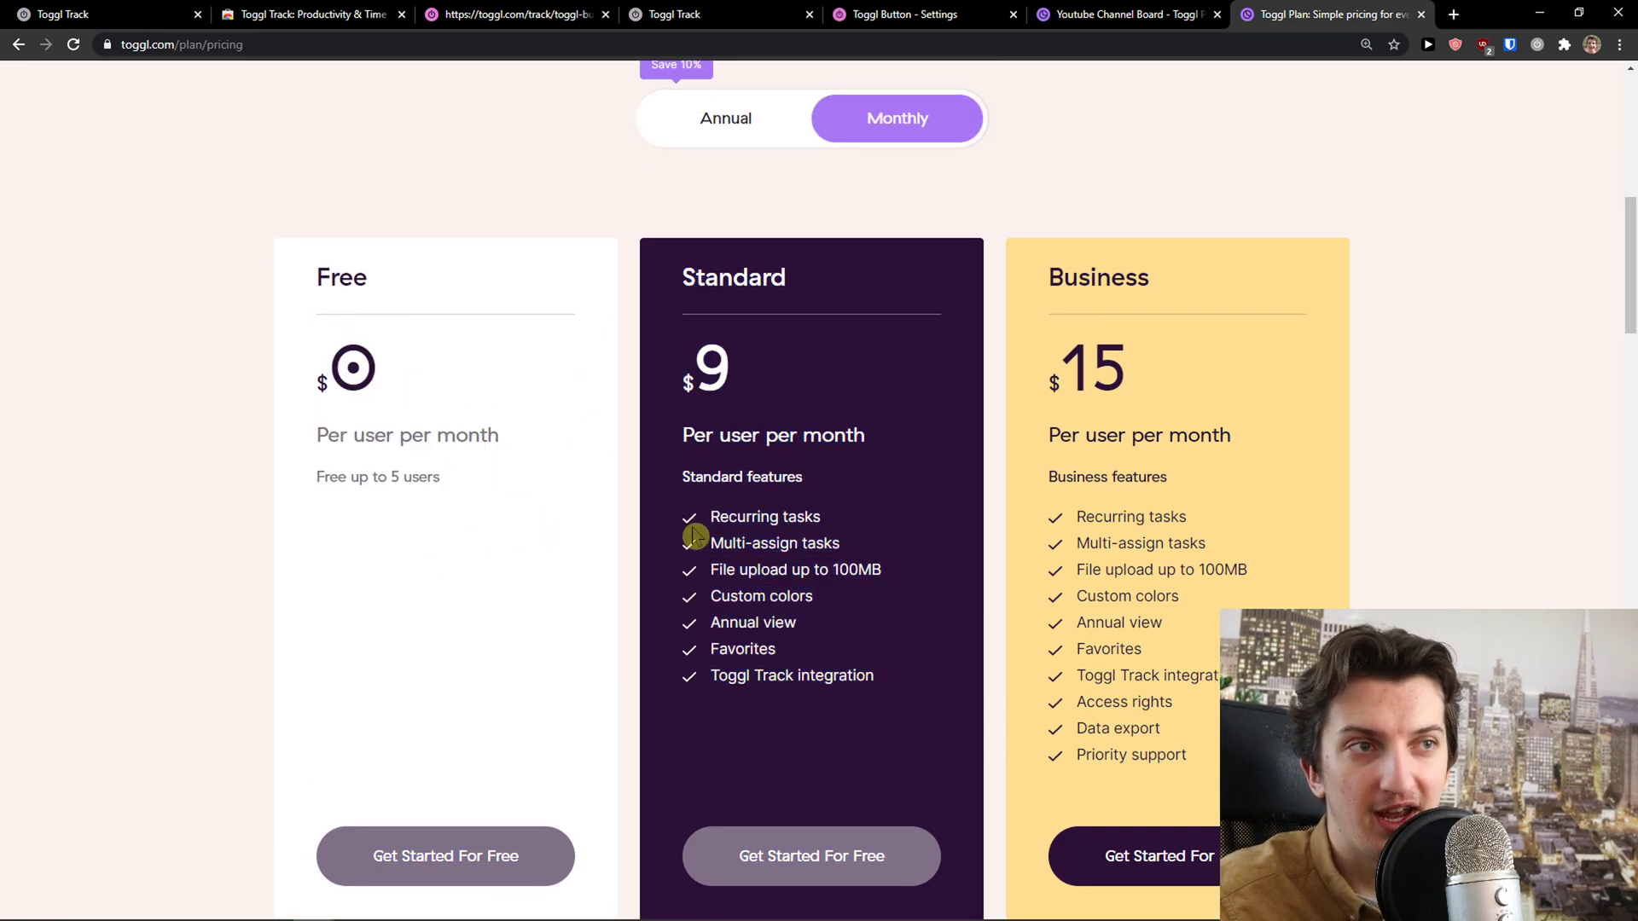
pyautogui.moveTo(873, 680); pyautogui.dragTo(761, 516)
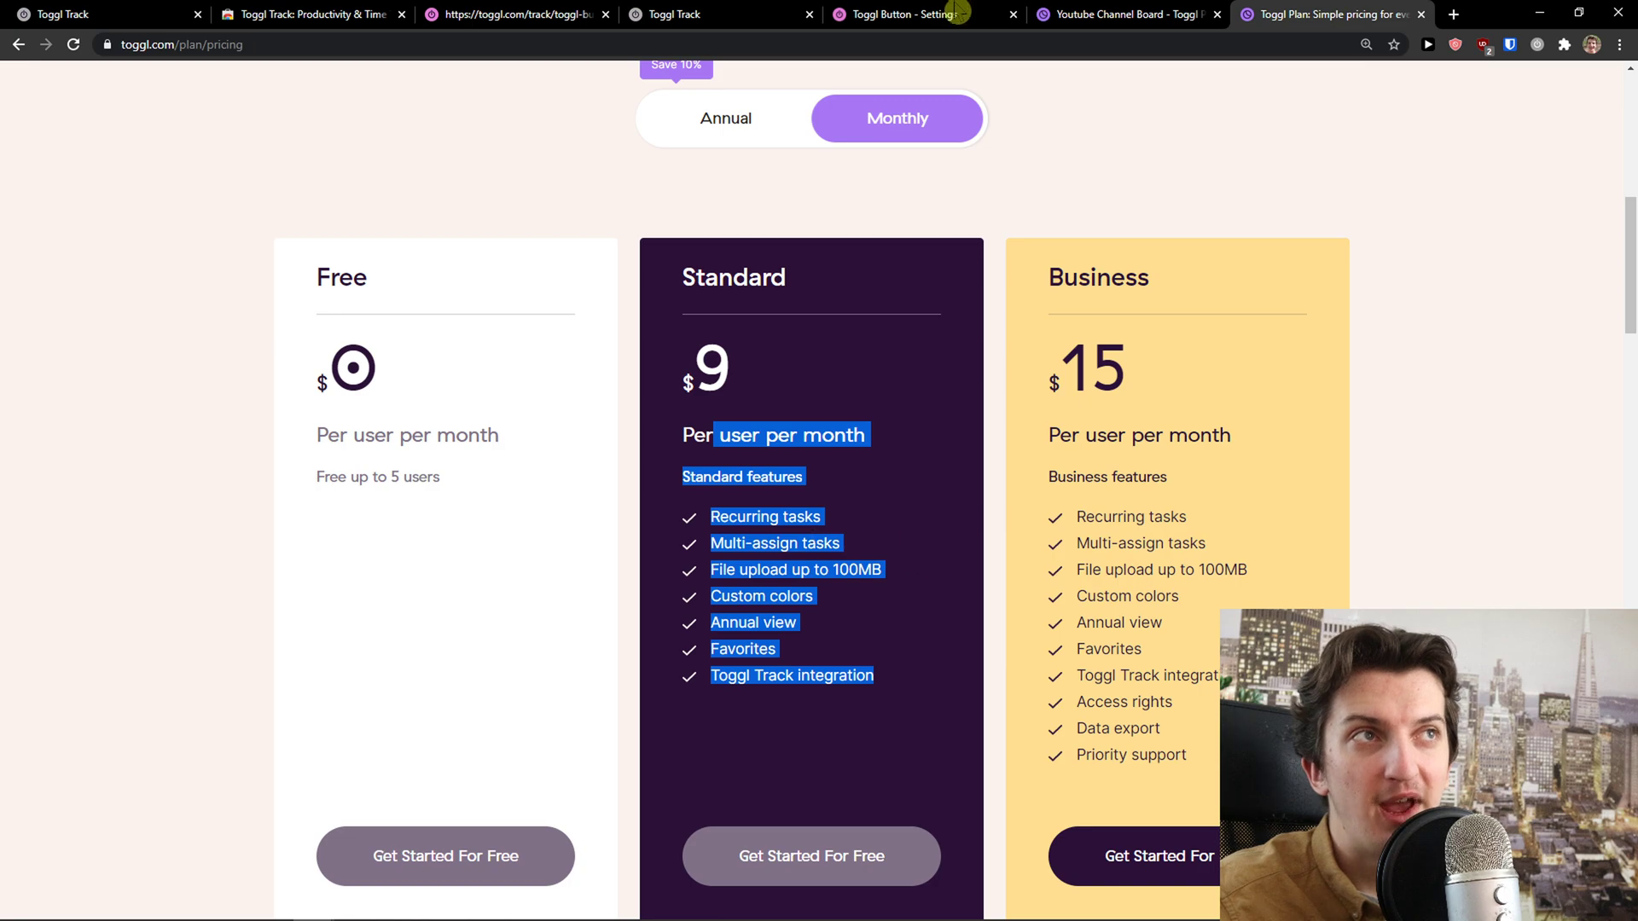
# Return to the Youtube Channel board, dismiss the onboarding tip, and check its timeline
pyautogui.click(1097, 10)
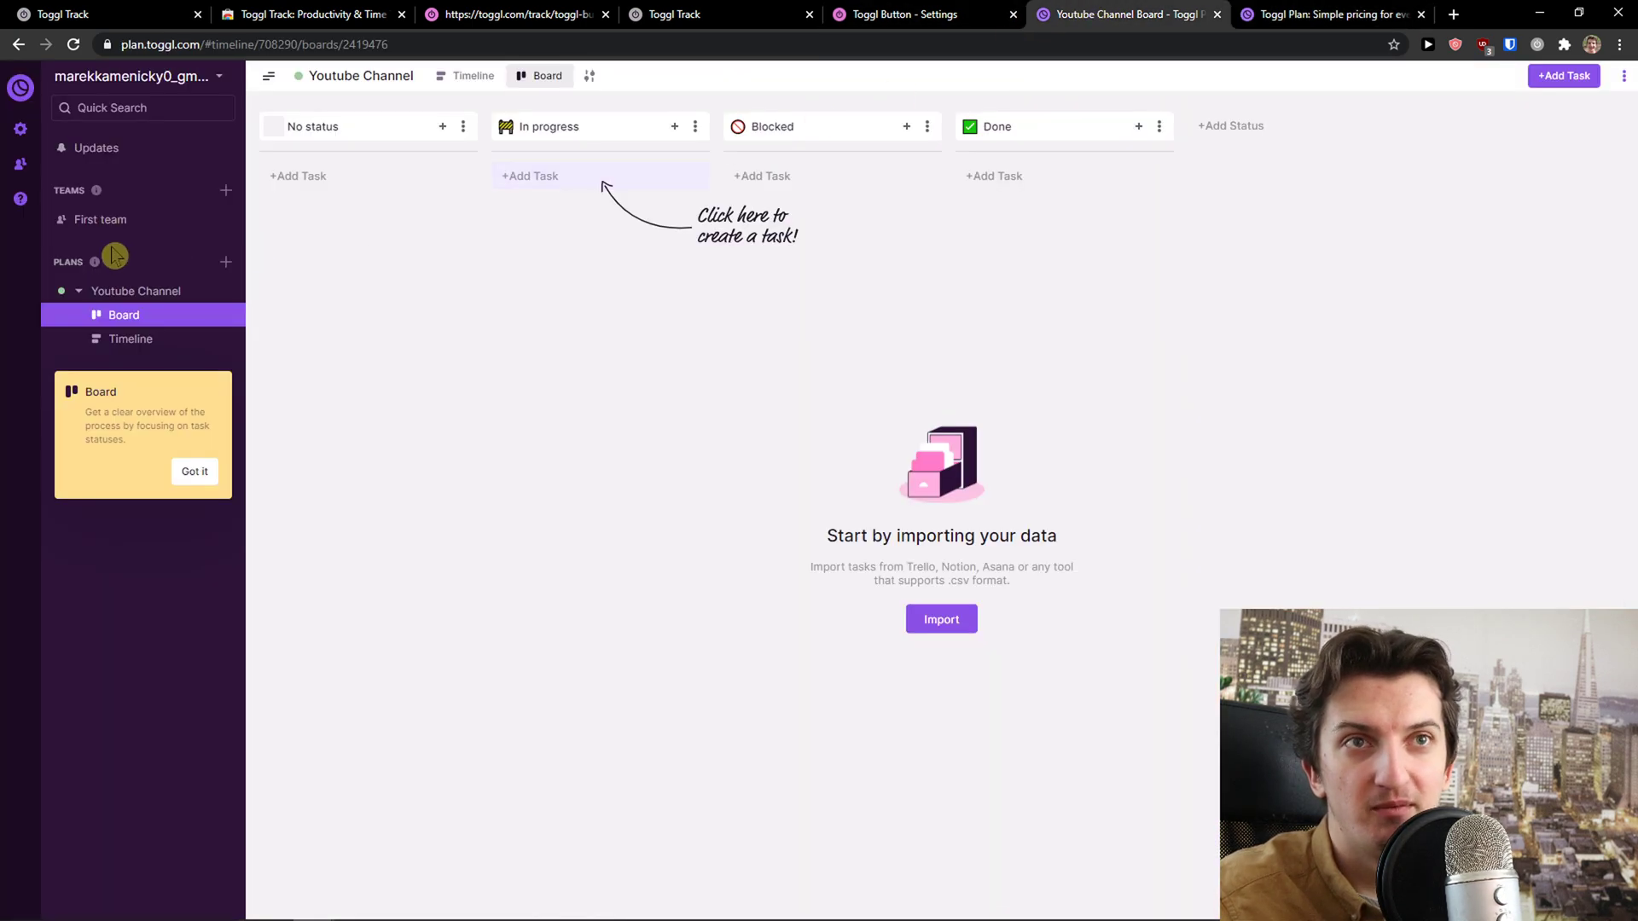
pyautogui.click(183, 469)
pyautogui.click(121, 342)
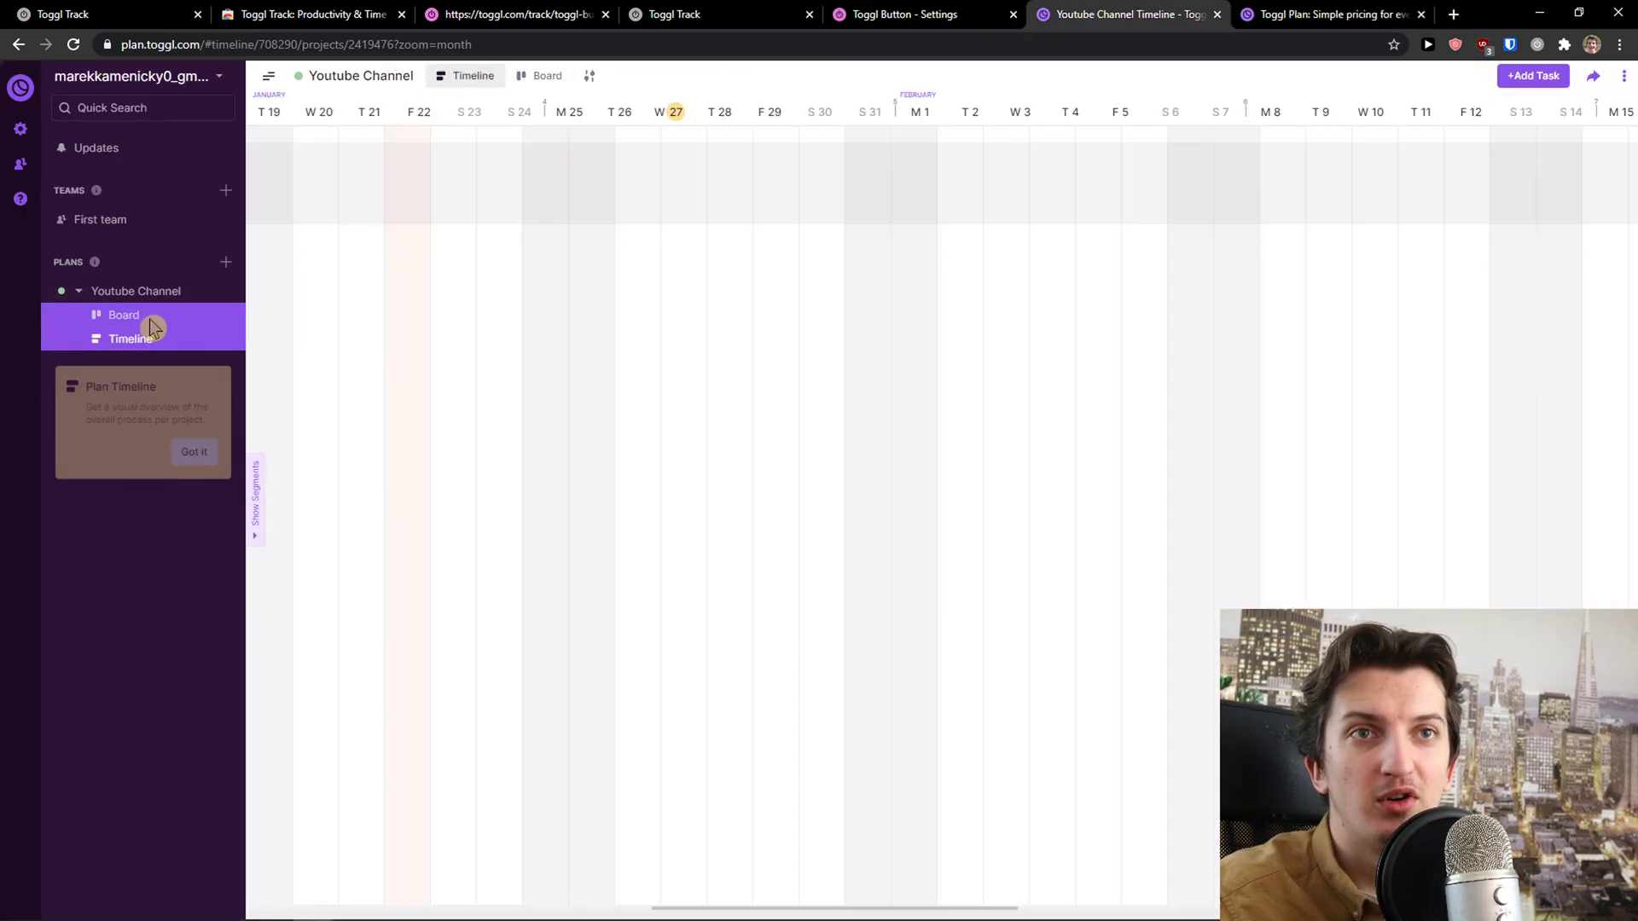
pyautogui.click(136, 315)
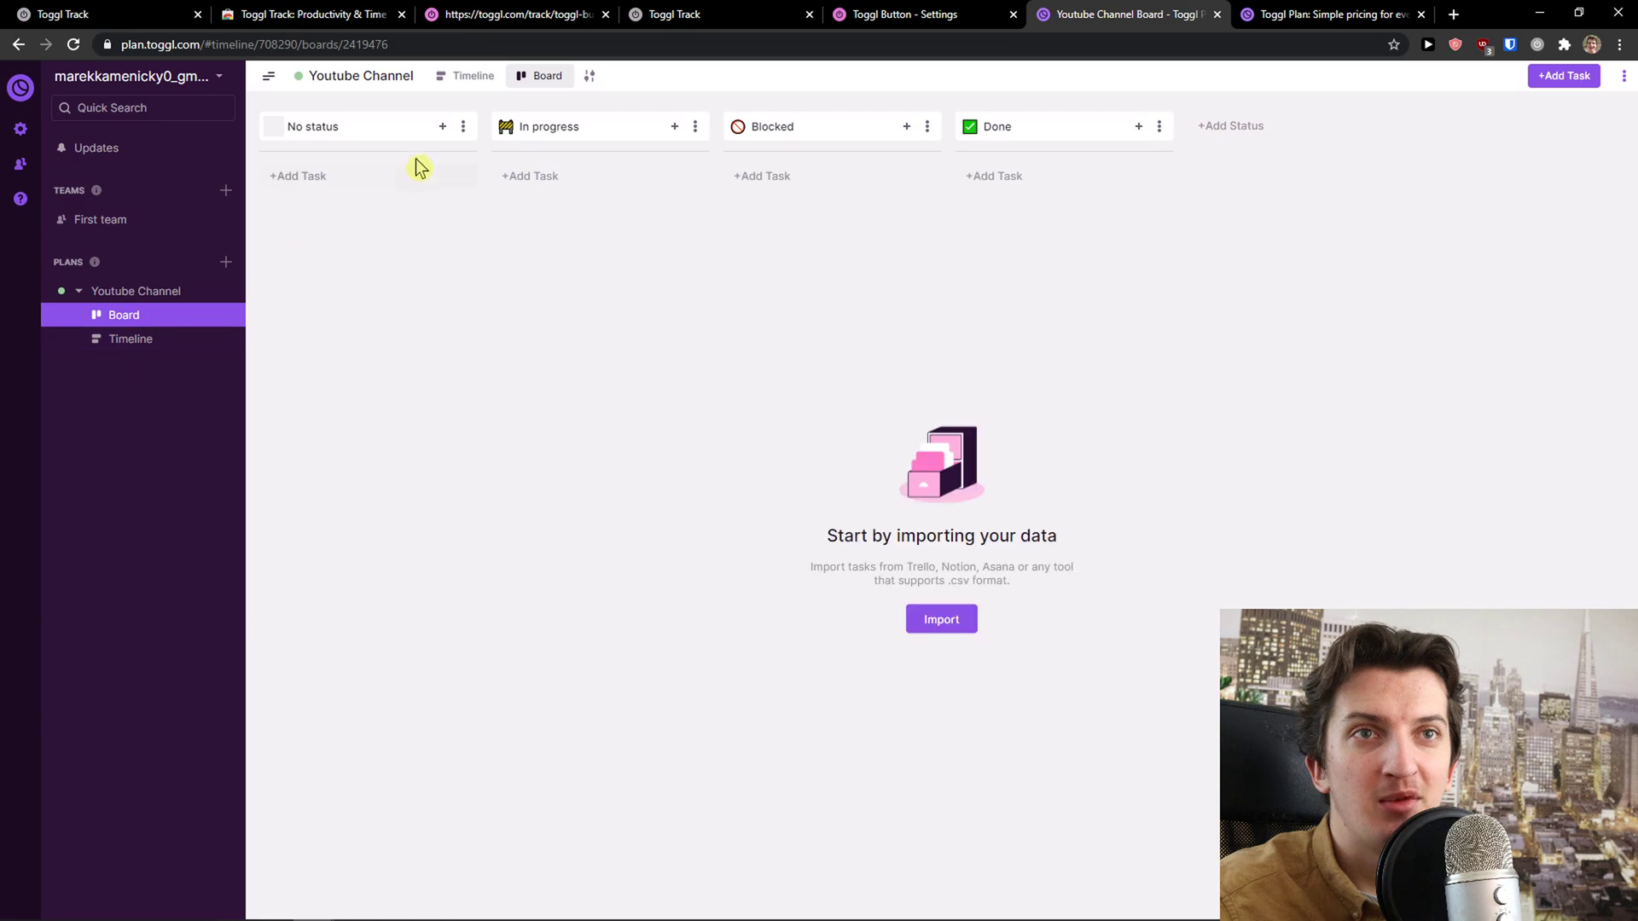
# Add the task 'This is what I have to do' and move it into the Blocked column
pyautogui.click(322, 176)
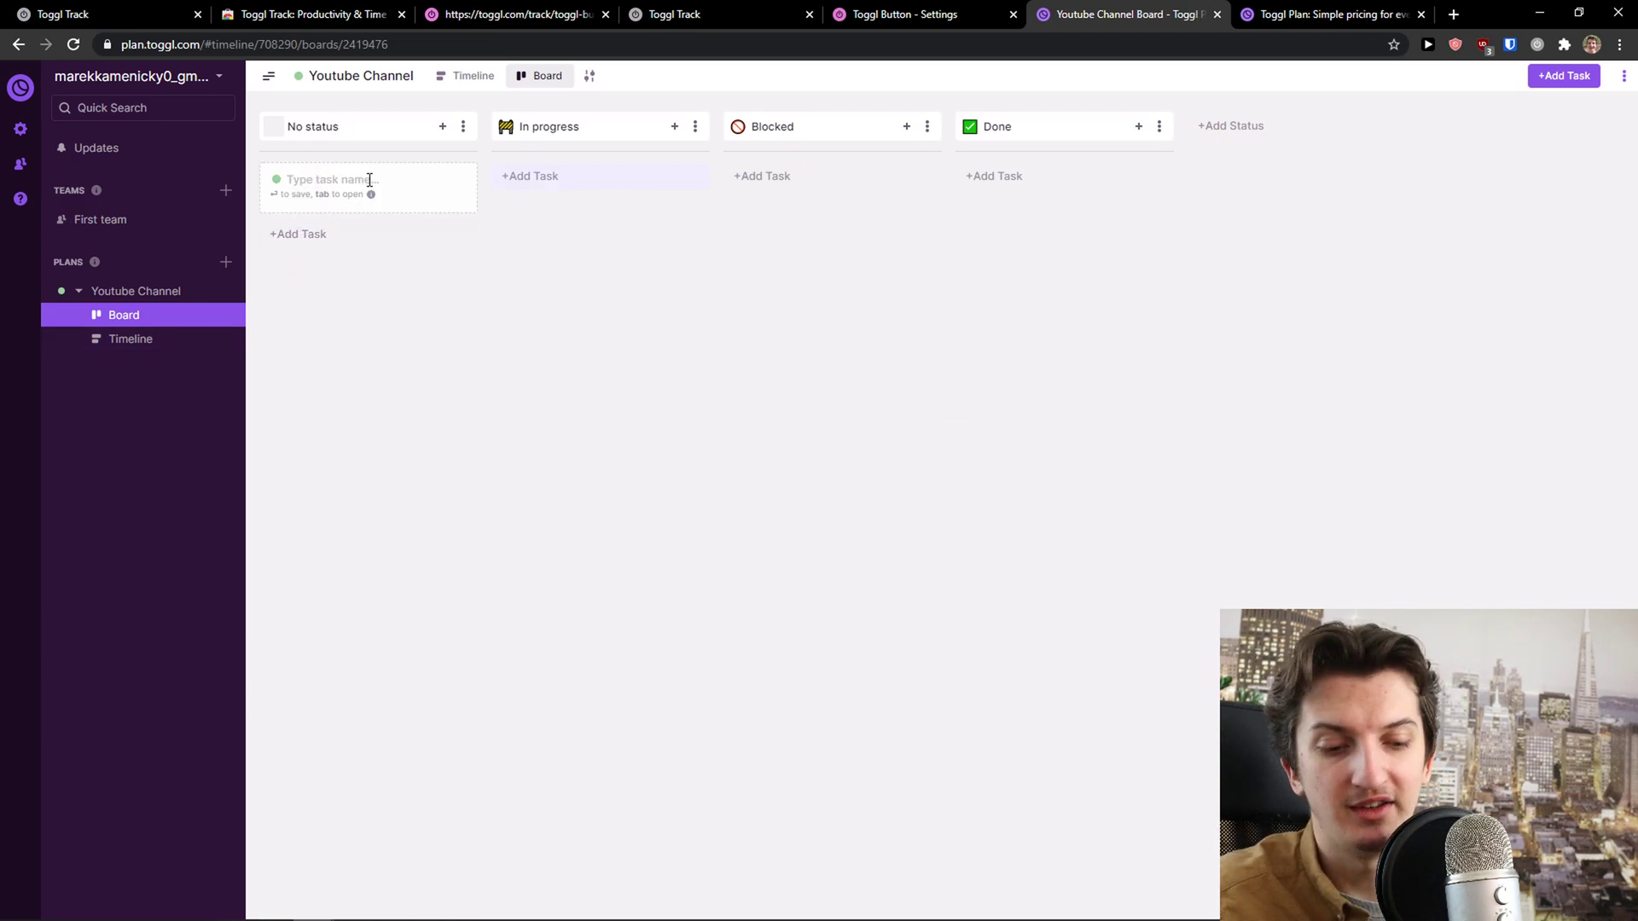
pyautogui.write('This is what I hav')
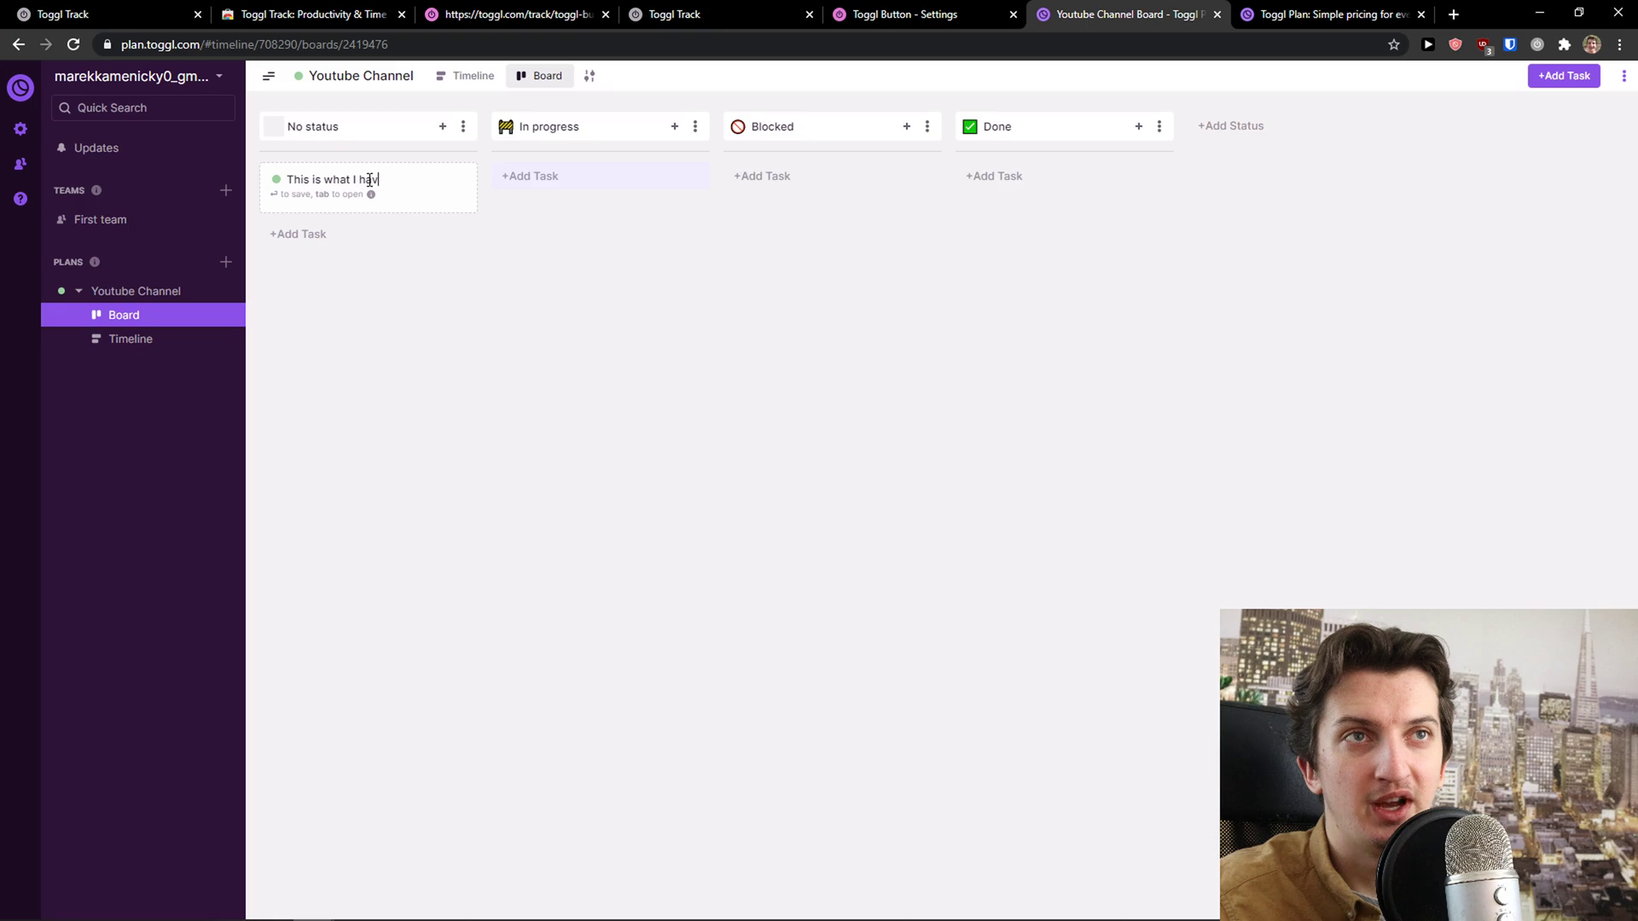
pyautogui.write('e to do')
pyautogui.press('Return')
pyautogui.moveTo(354, 187); pyautogui.dragTo(848, 205)
pyautogui.click(847, 204)
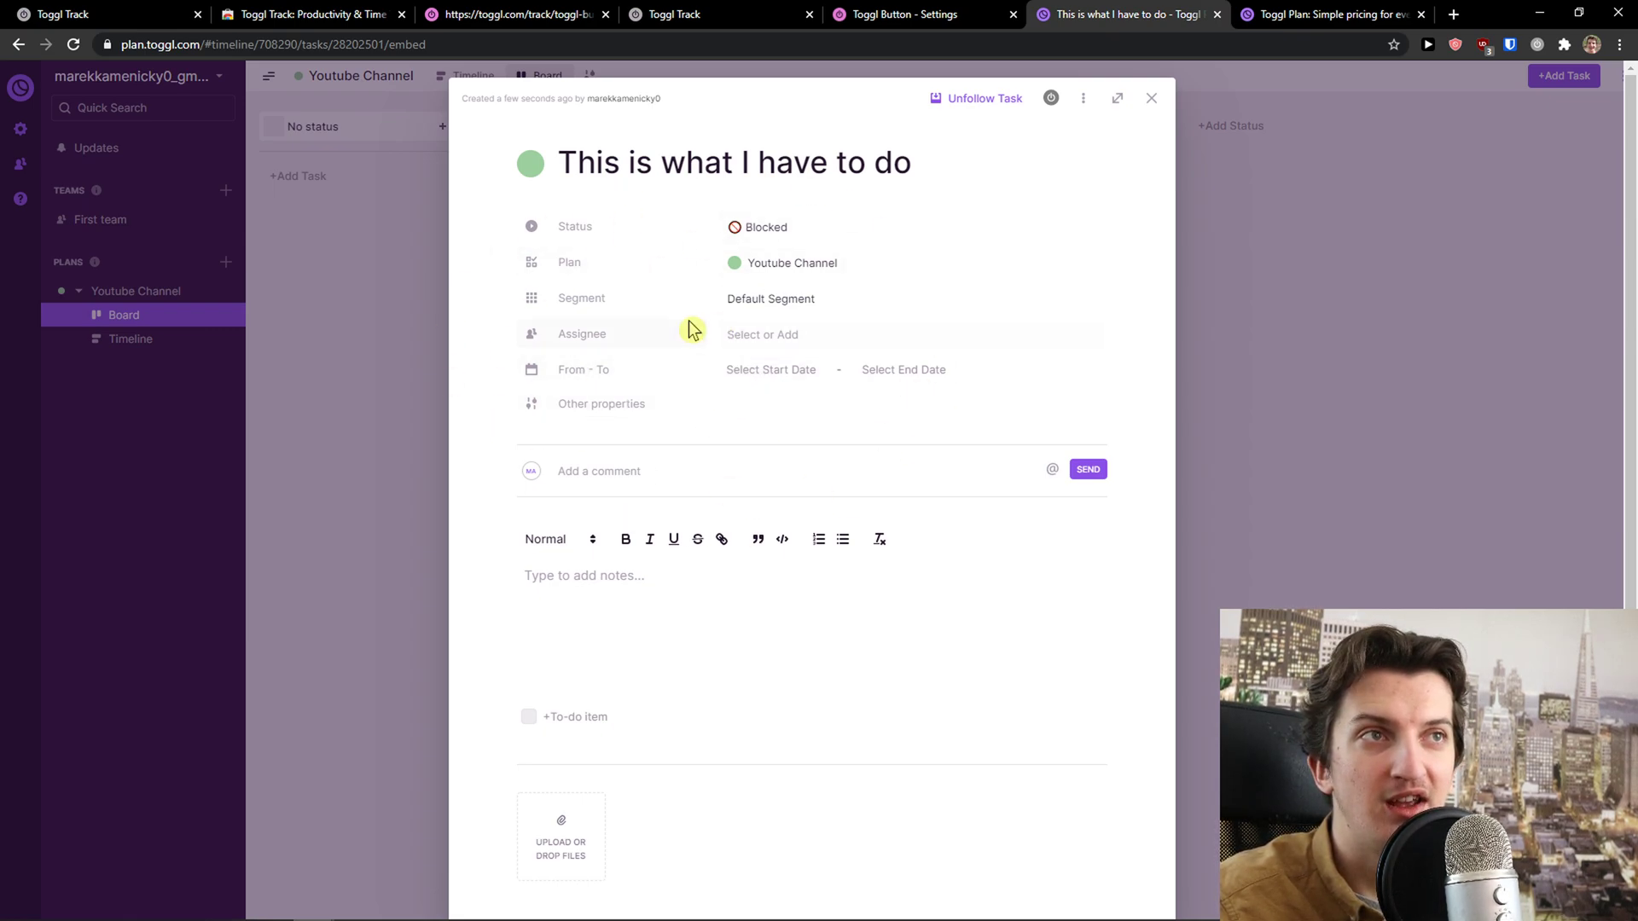
pyautogui.click(1144, 108)
# View the Youtube Channel timeline, abandon a new plan, and go back to its board
pyautogui.click(118, 339)
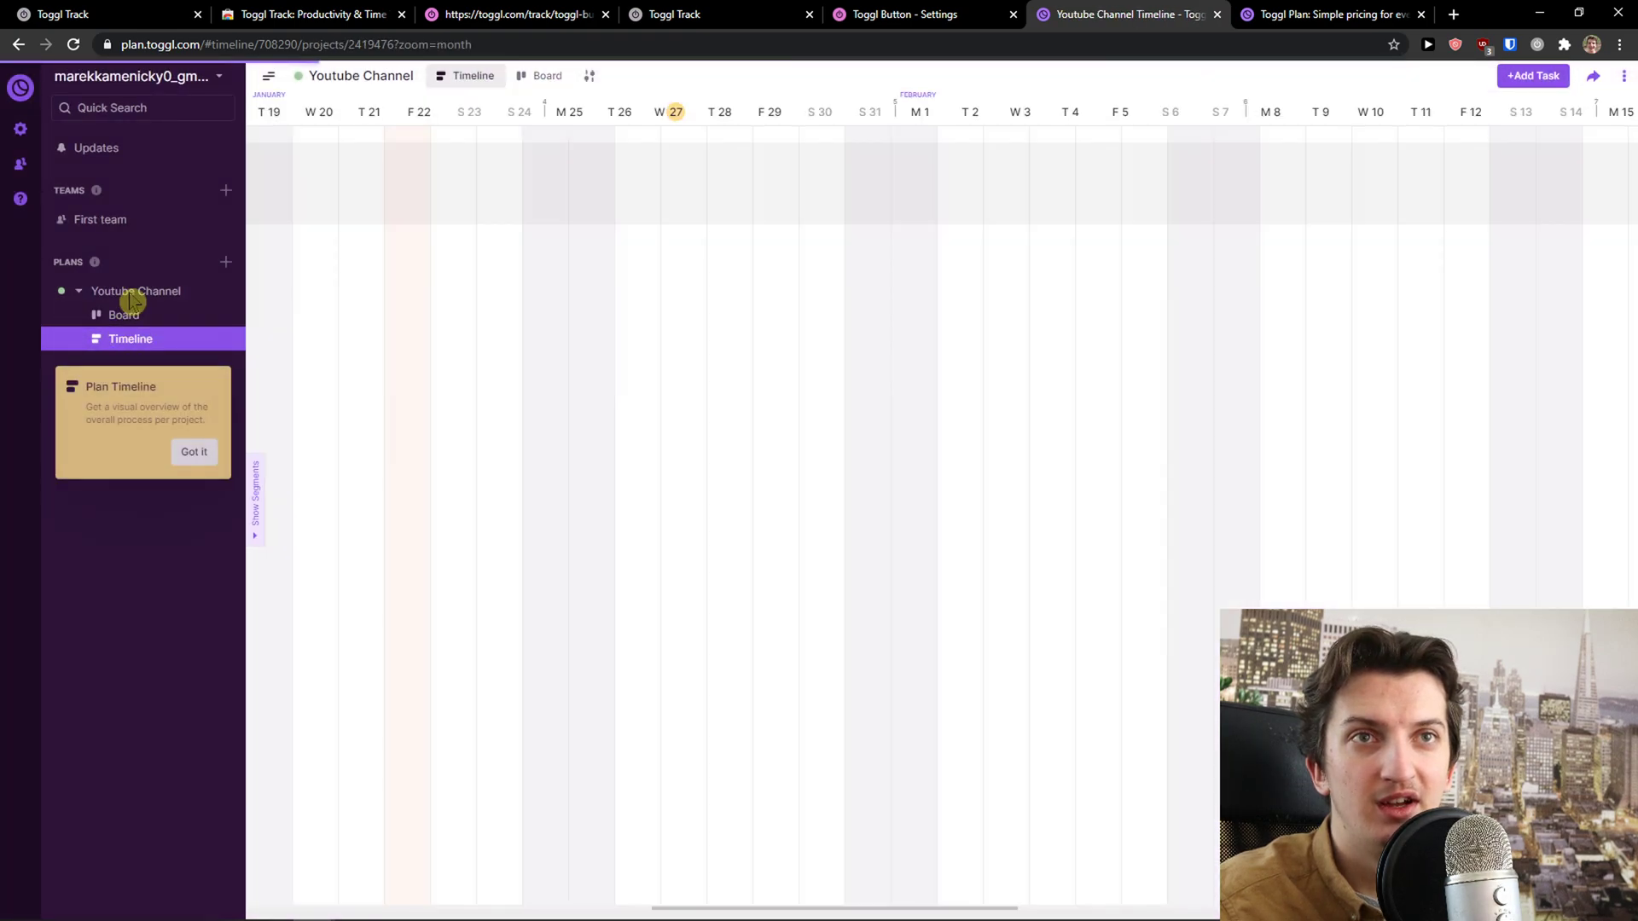
pyautogui.click(225, 263)
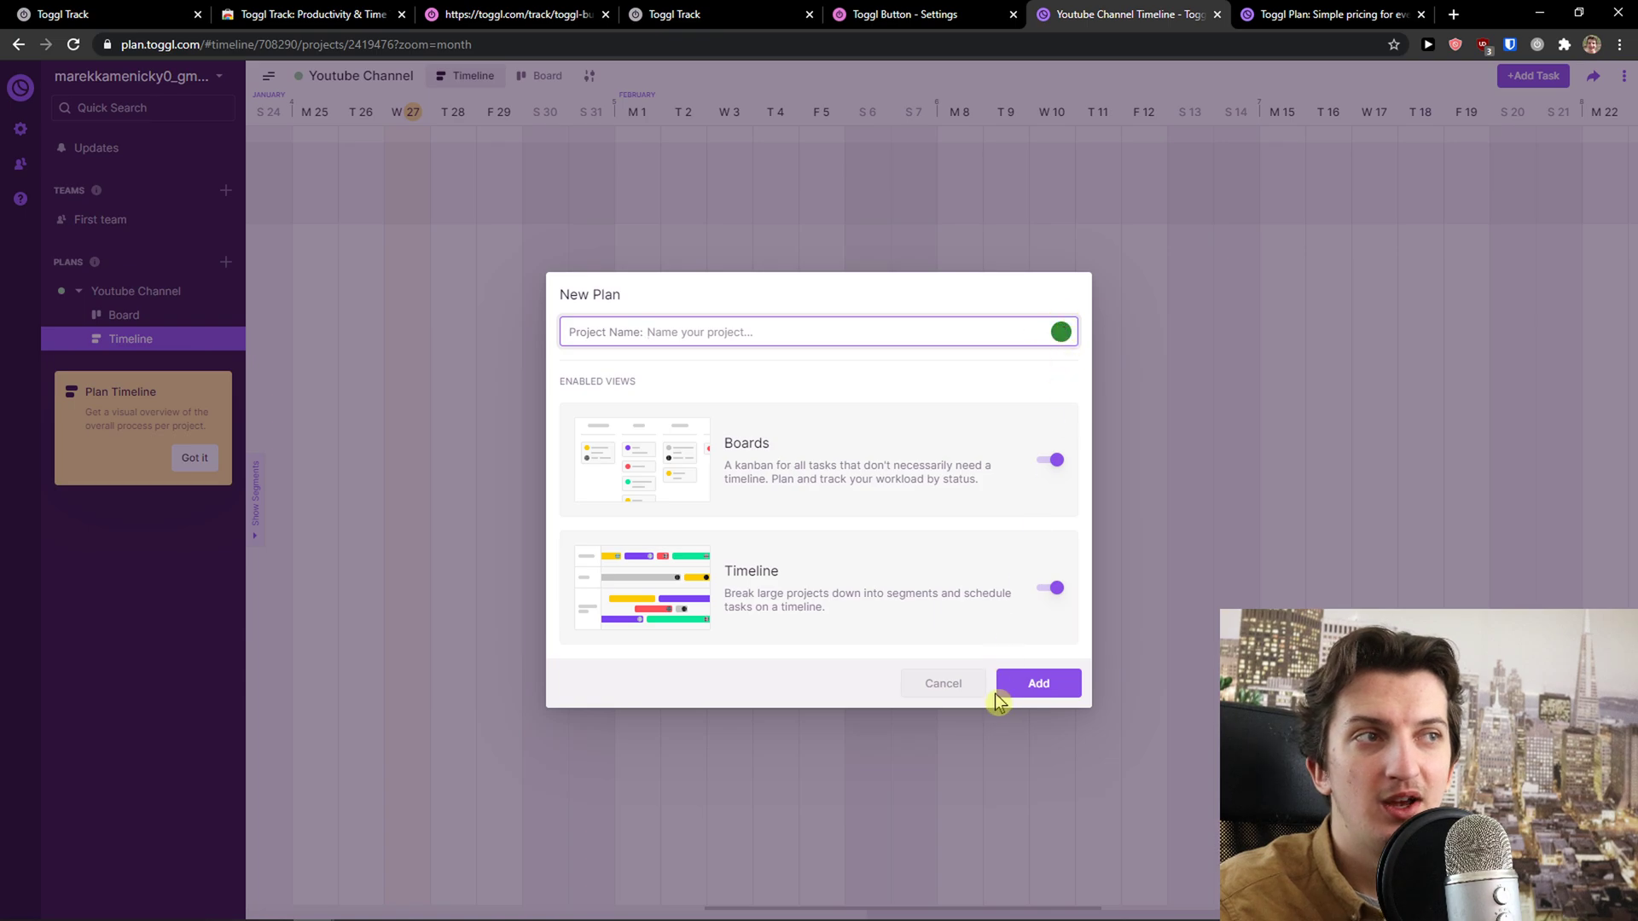
pyautogui.click(944, 683)
pyautogui.click(125, 322)
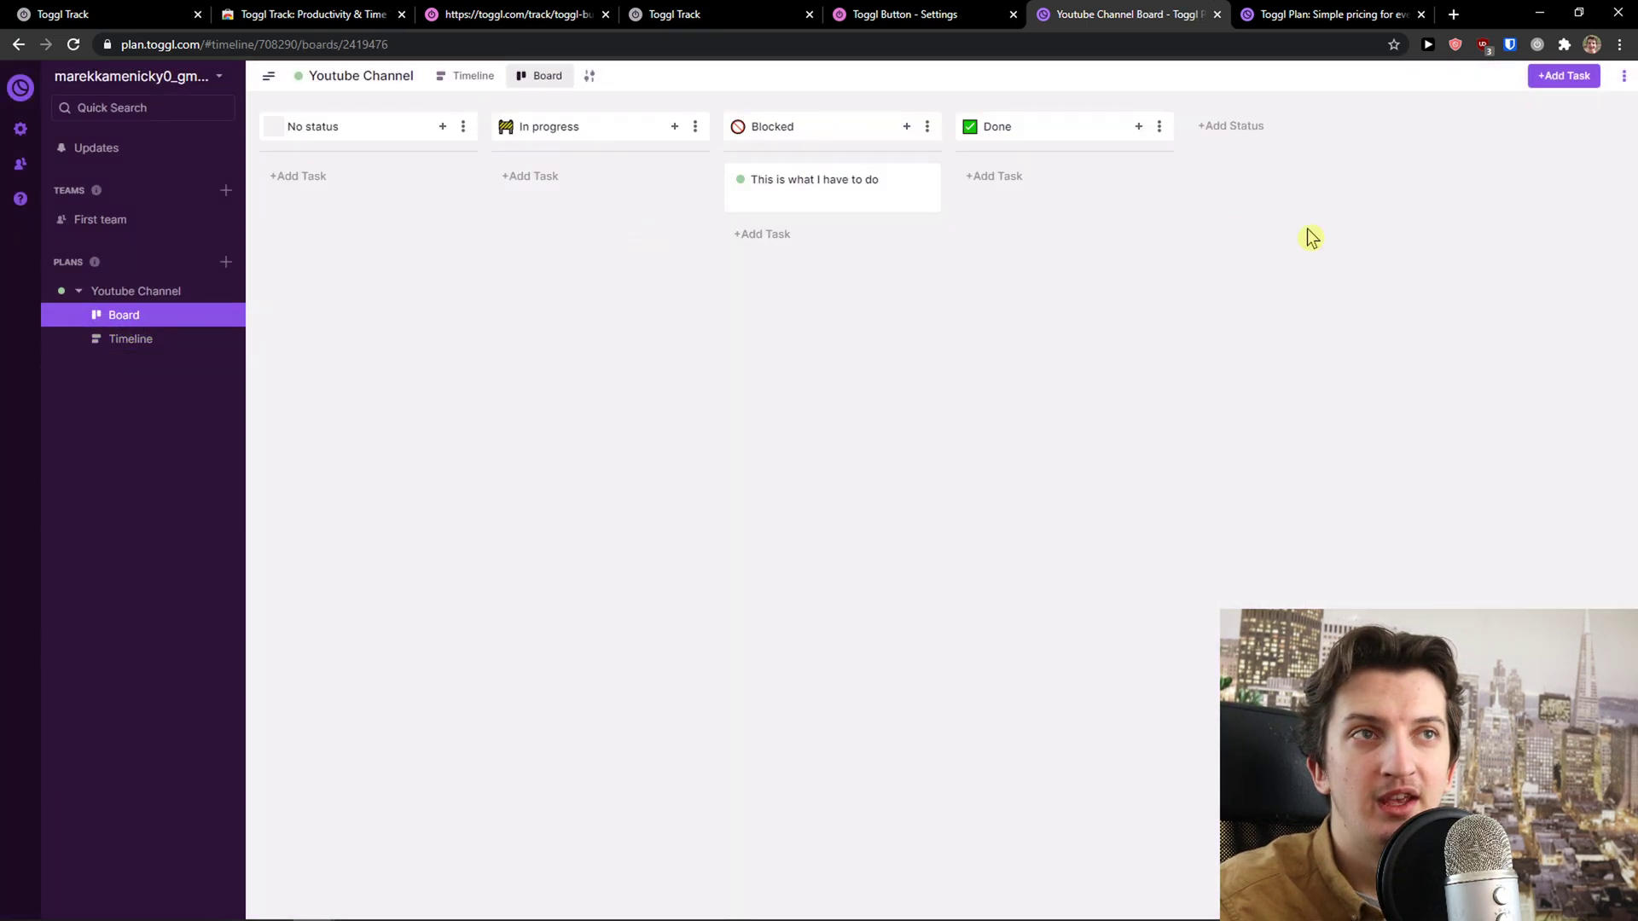